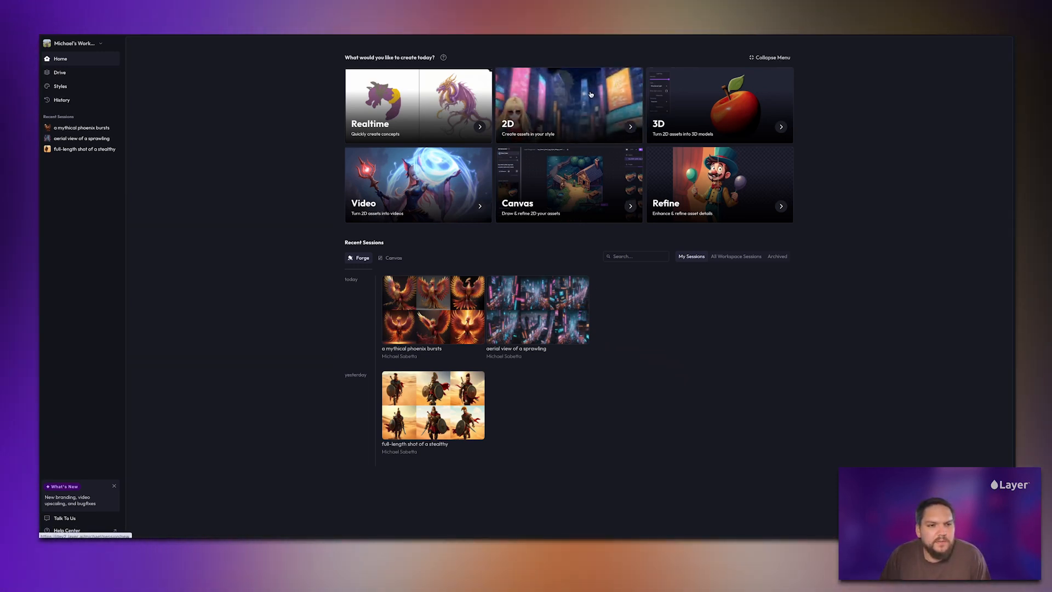
Open the 2D generator and choose the Game Characters (Flux) style.
click(591, 94)
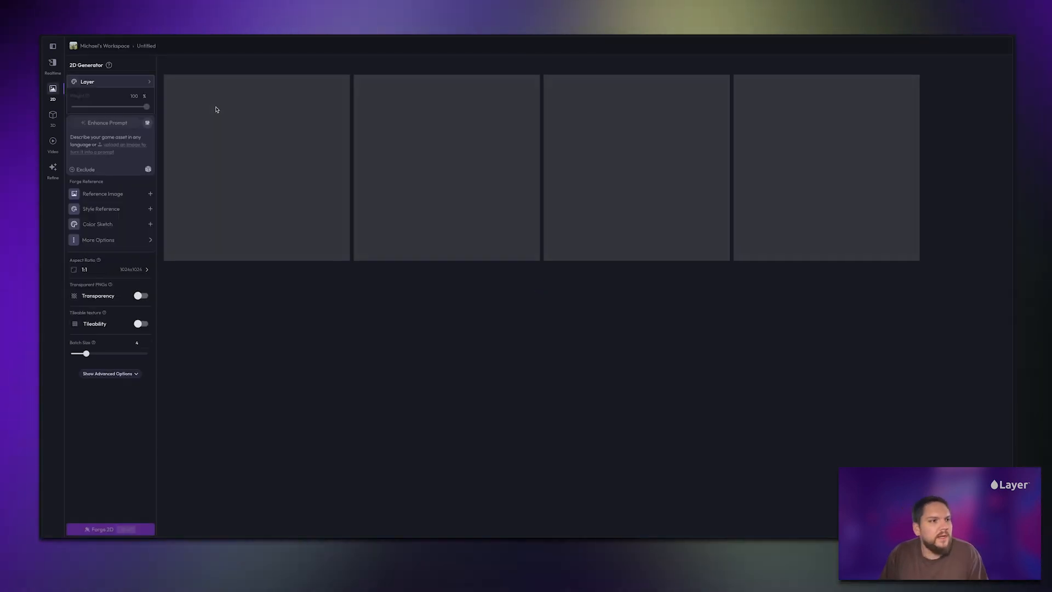
click(130, 83)
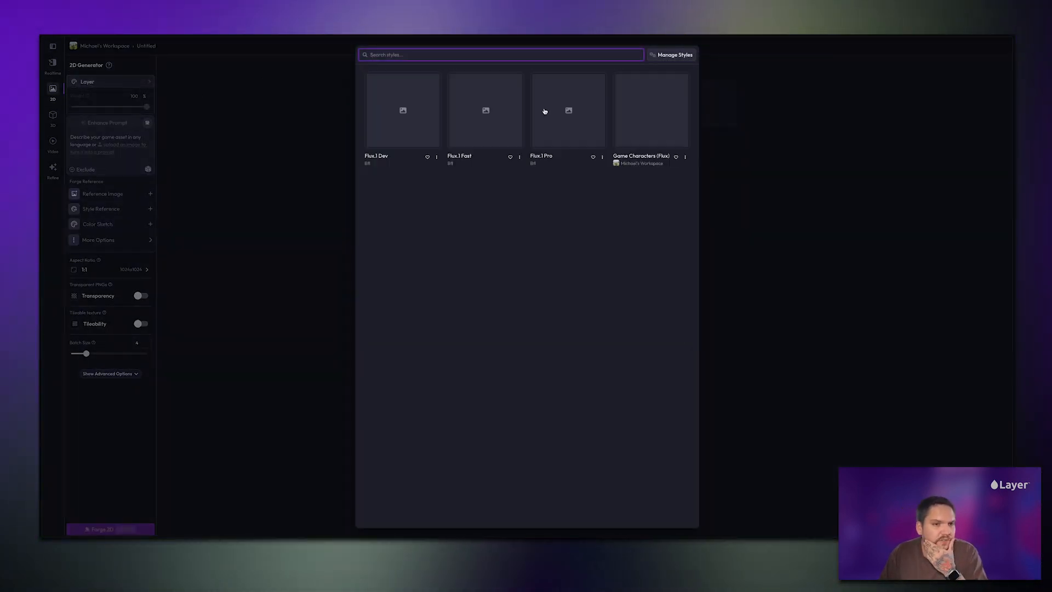
click(661, 124)
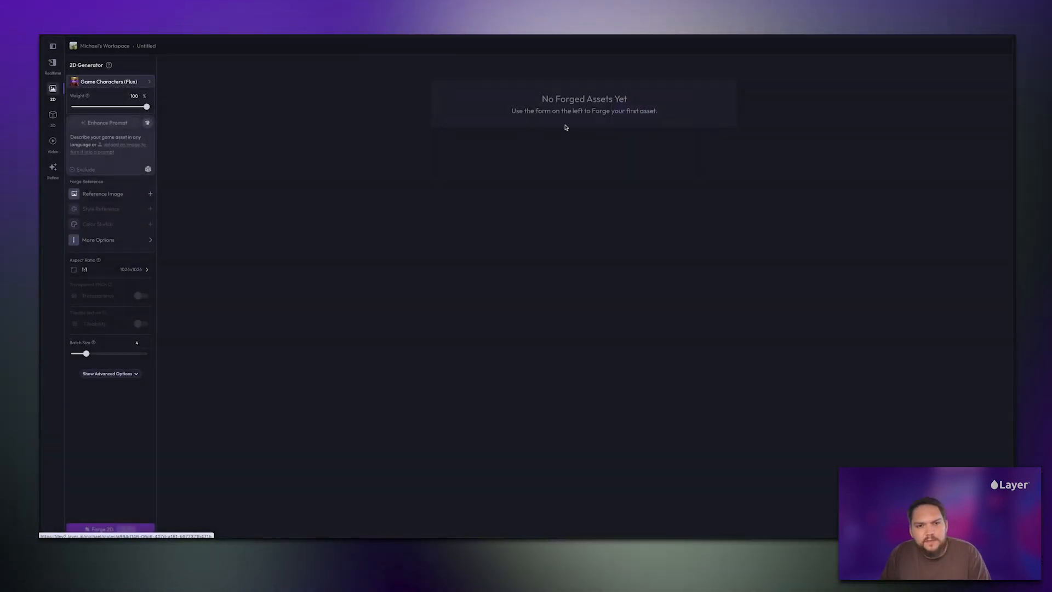
Enter the prompt "a cyborg ninja, wearing a black cloak, black outfit and shiny metallic texture on his body".
click(78, 137)
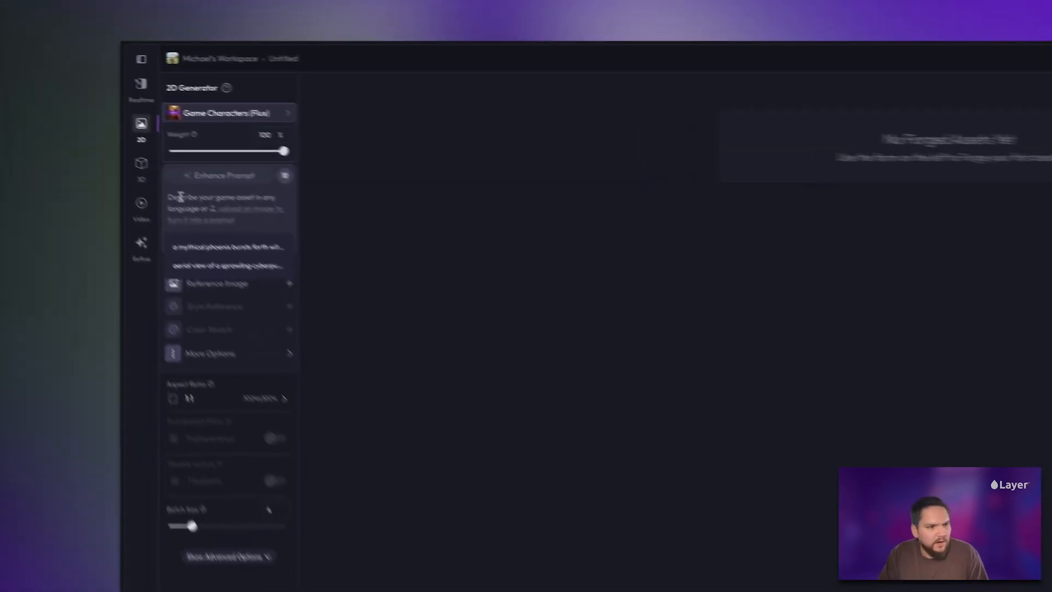
text(a)
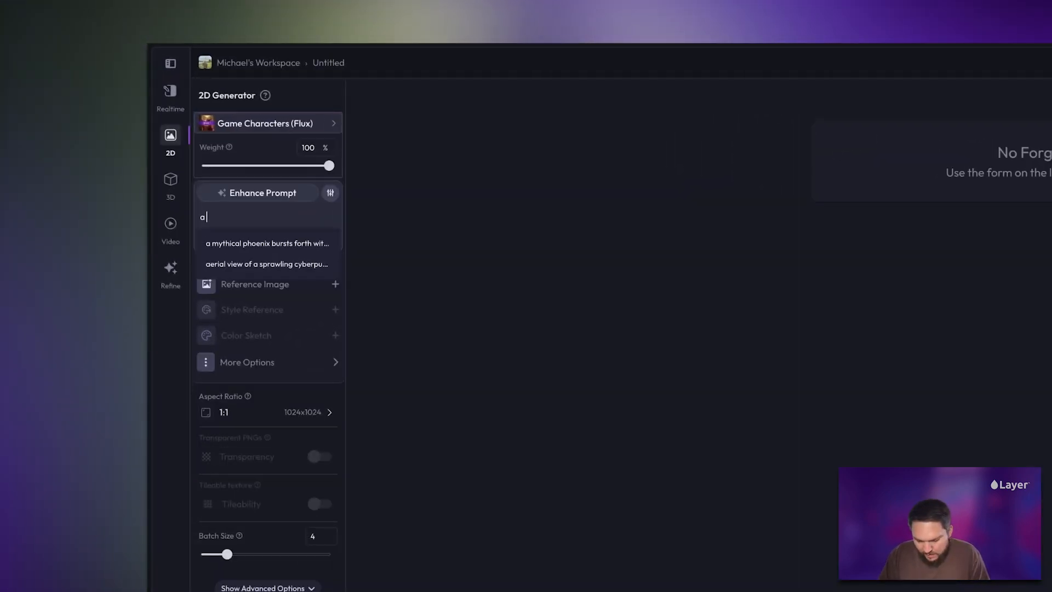
text( cyborg n)
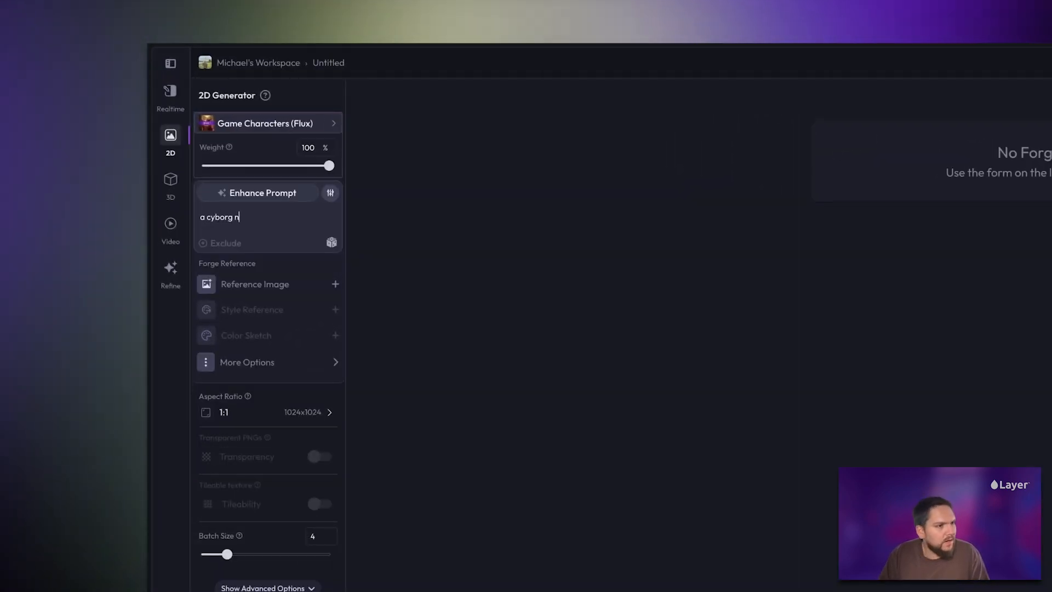
text(inja, wearing )
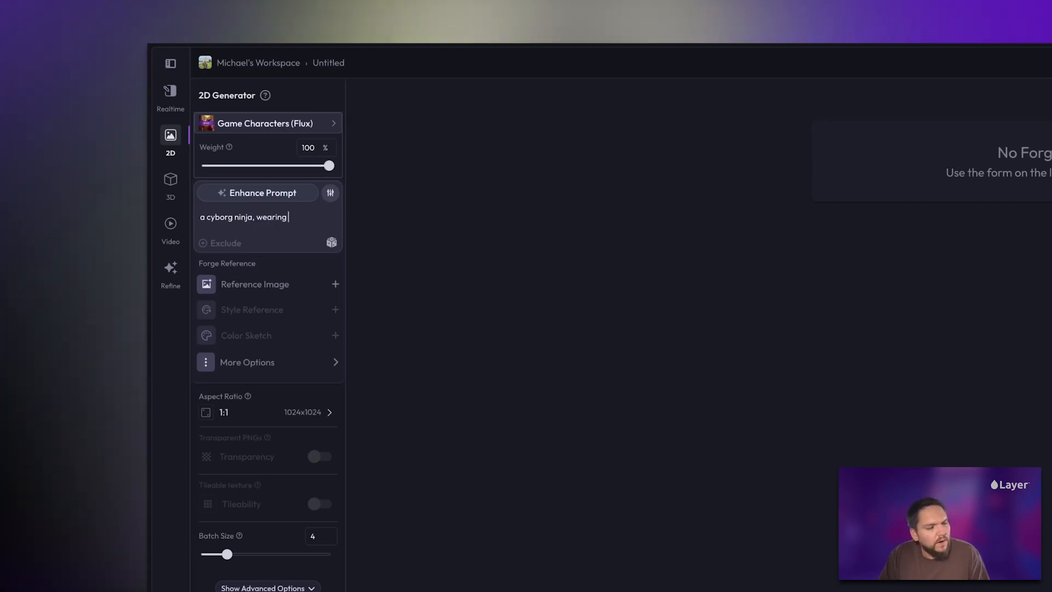
text(a black cloak, black)
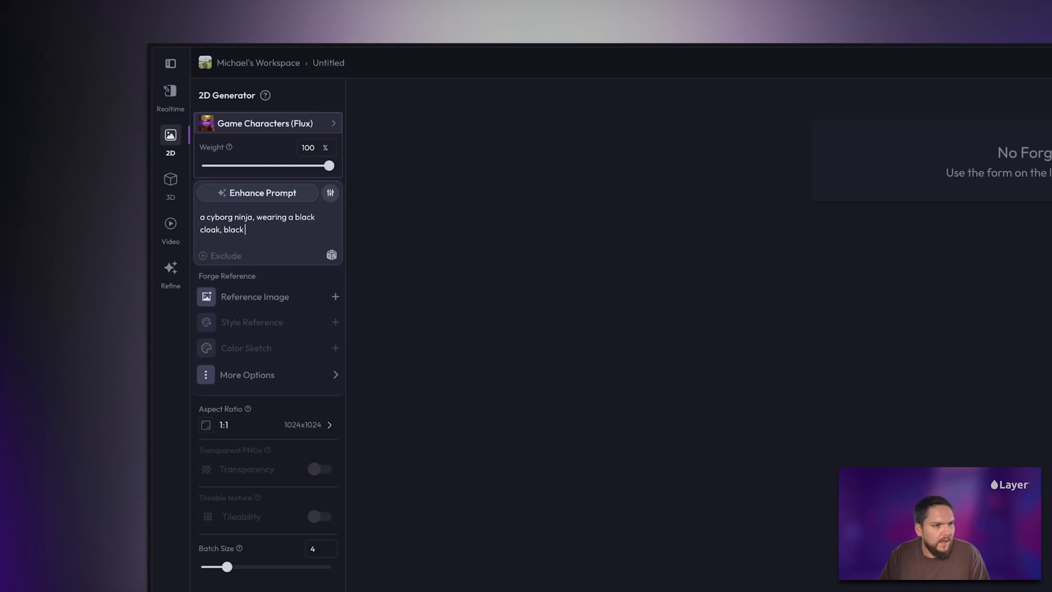
text( outfit and)
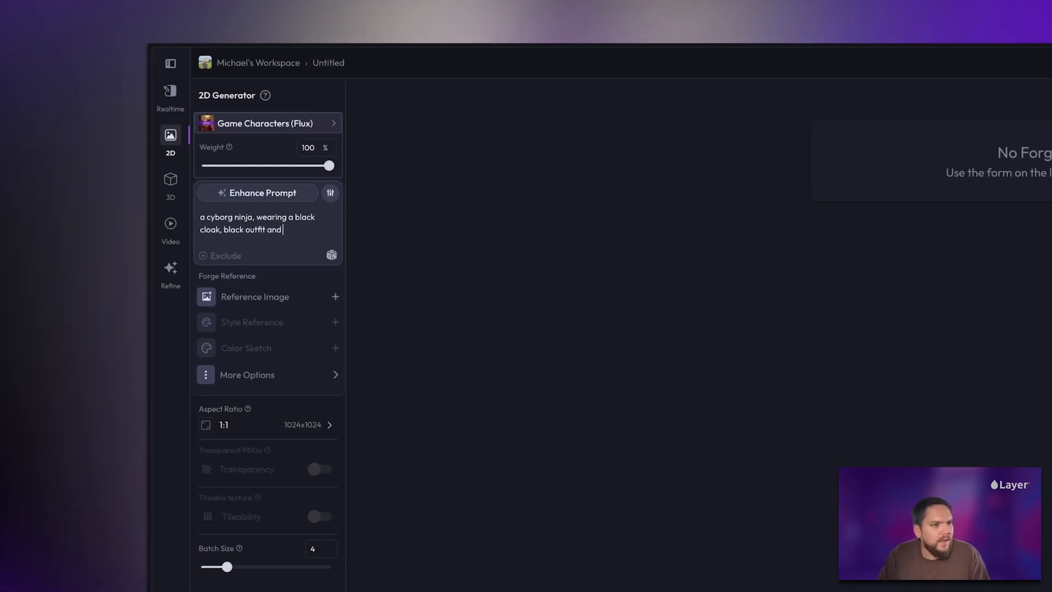
text( sh)
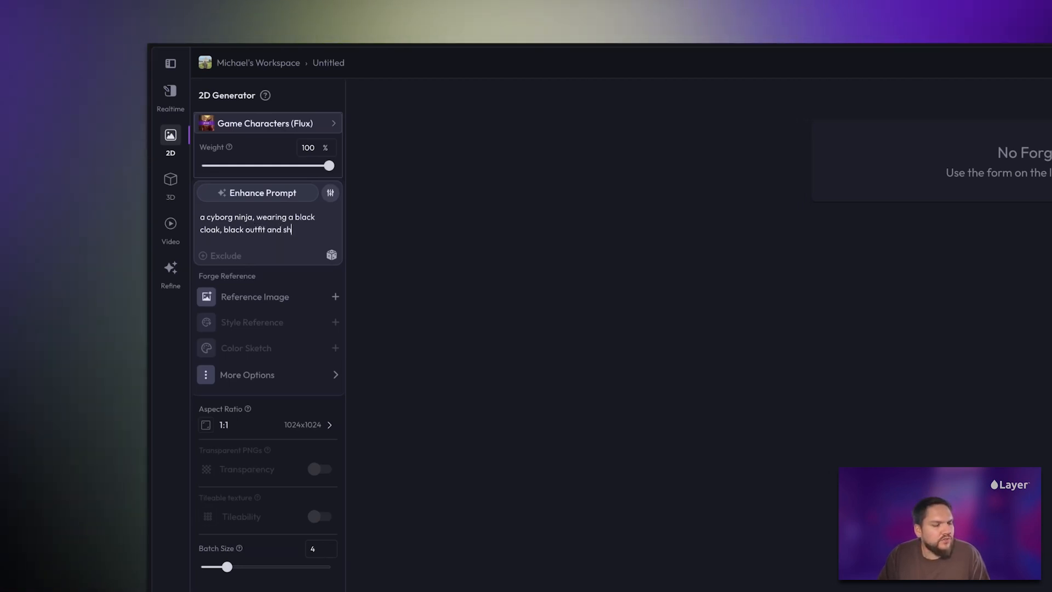
text(iny metallic)
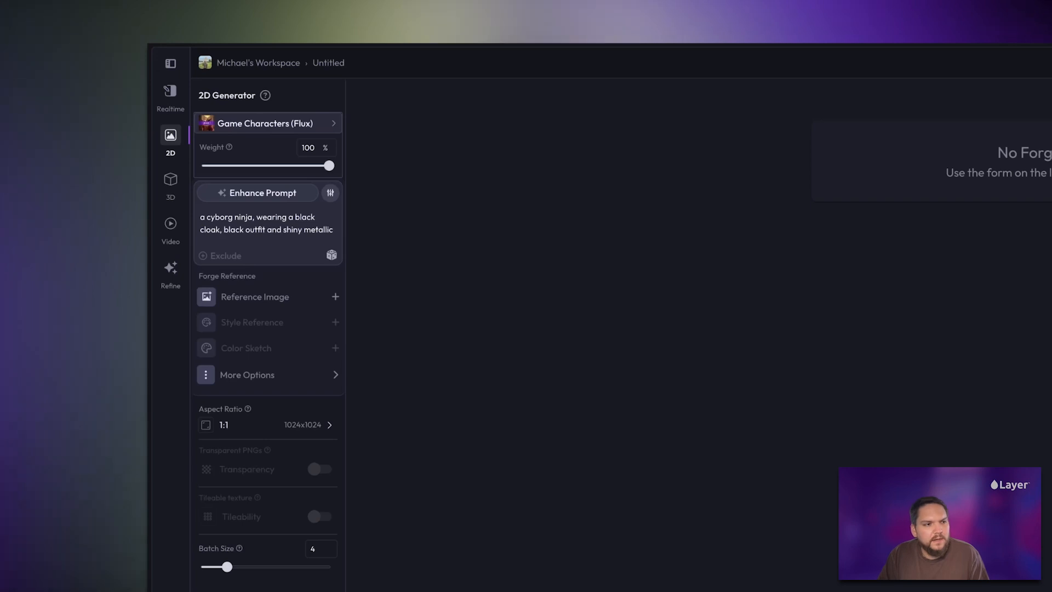
text( texture)
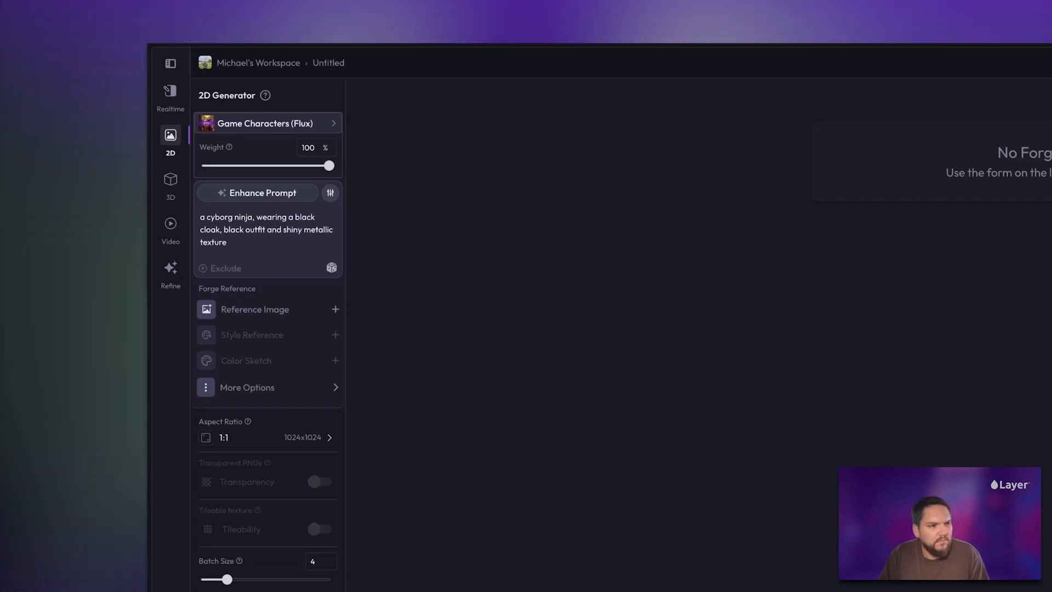
text( on his body)
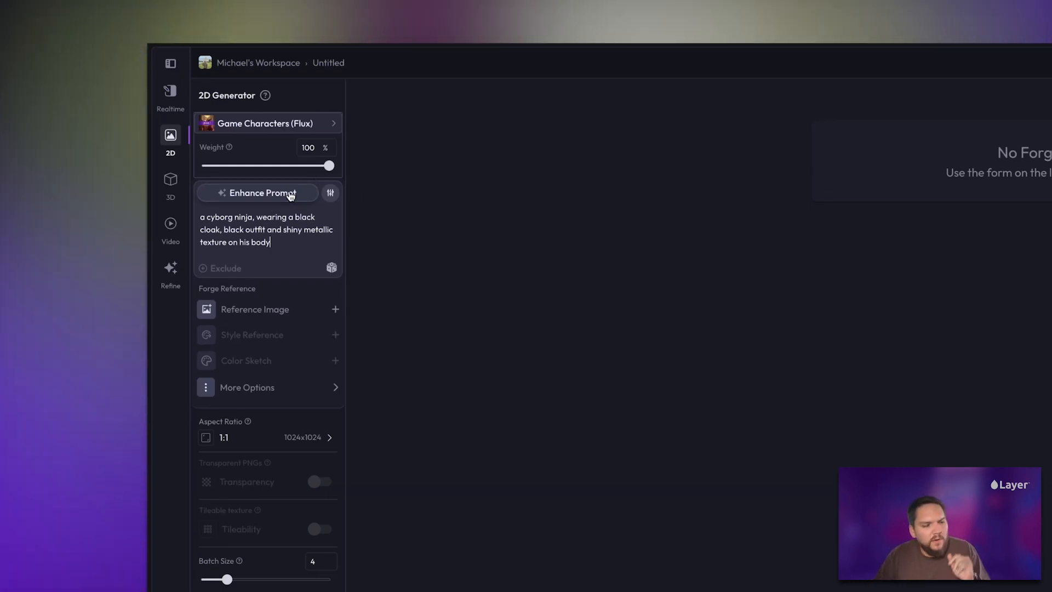
Enhance the prompt in Prompt Genie with the modification instructions left blank, and review the rewritten text.
click(291, 196)
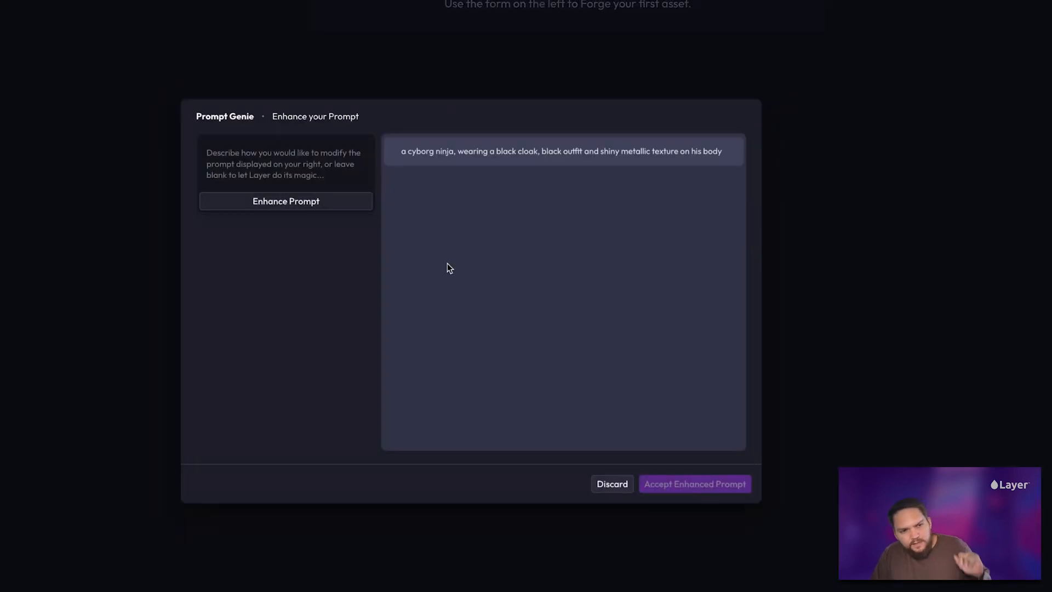
click(322, 207)
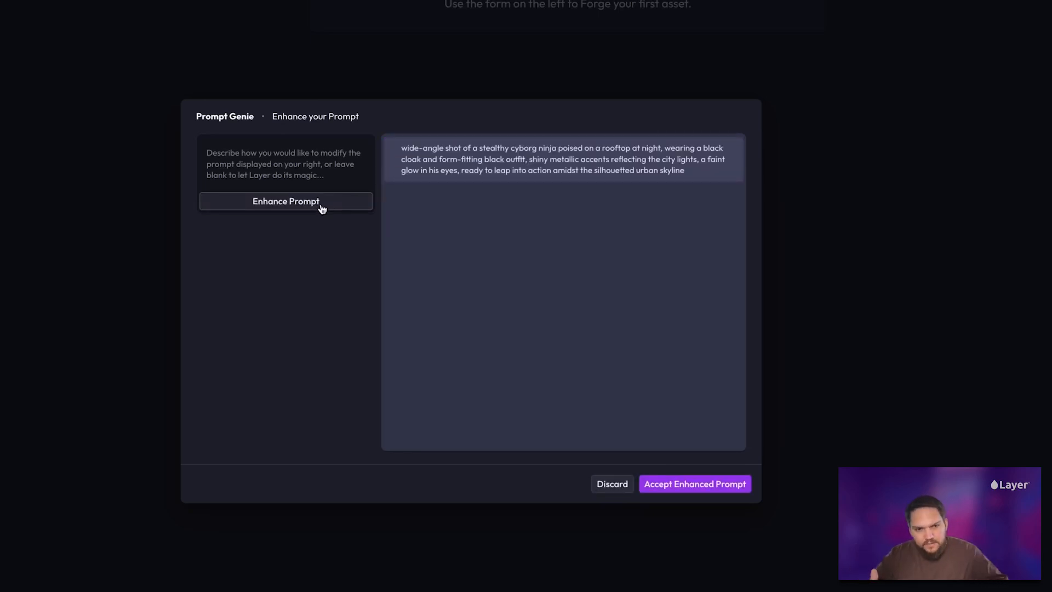
click(303, 175)
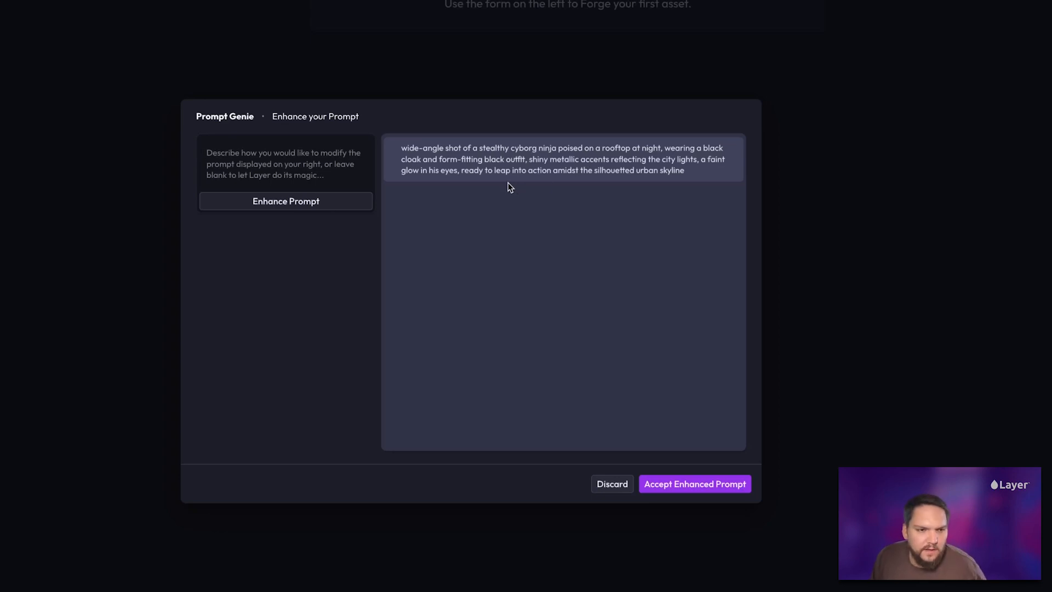
drag(656, 160, 725, 175)
drag(596, 149, 627, 149)
Enhance the prompt again with the instruction "update the background to be a bamboo forest, during the day".
click(264, 164)
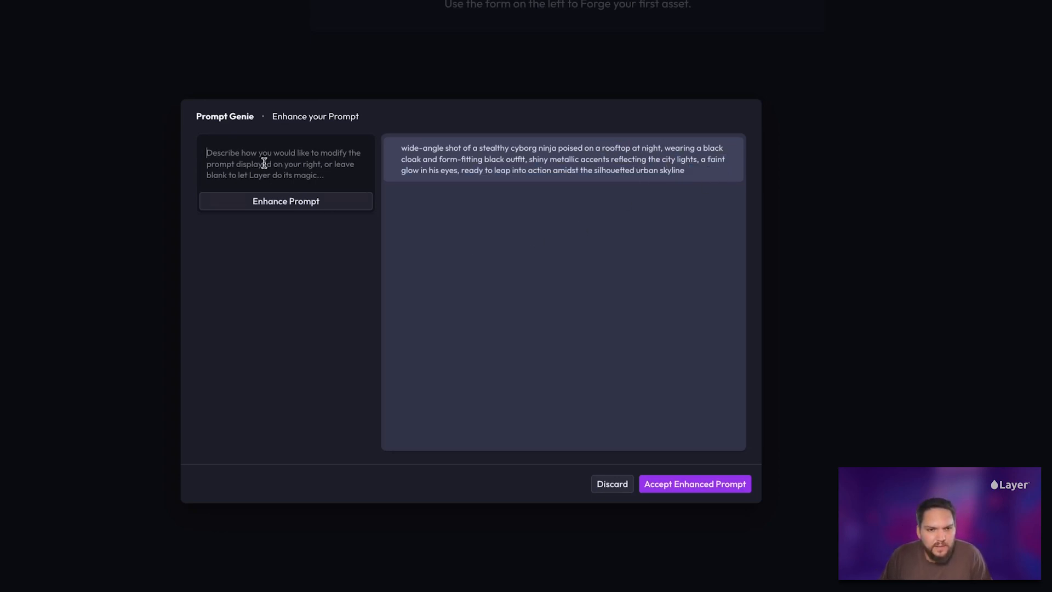
click(291, 159)
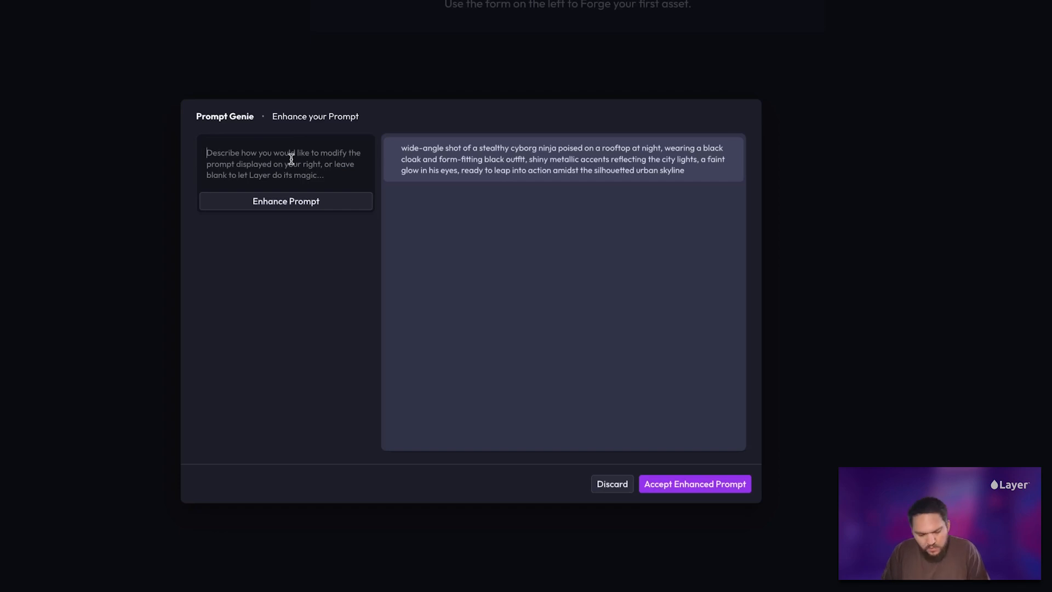
text(up)
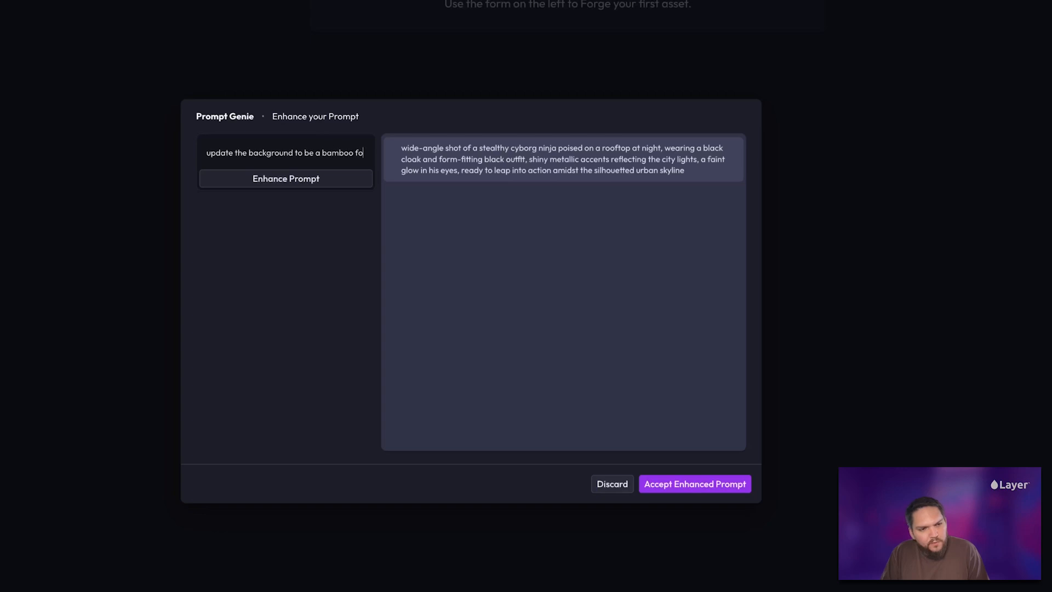
text(rest, during the day)
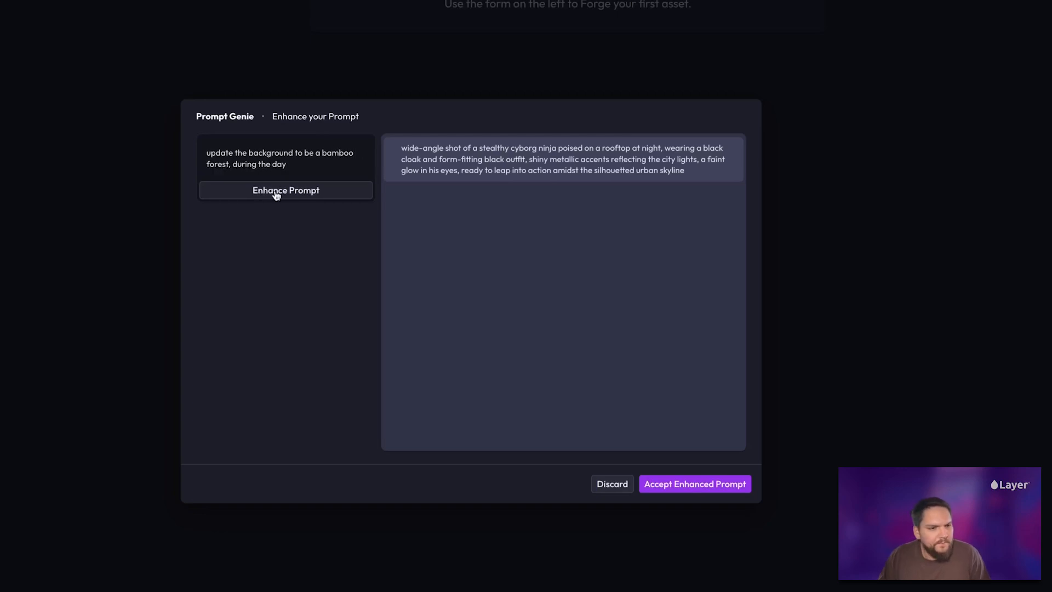
click(263, 197)
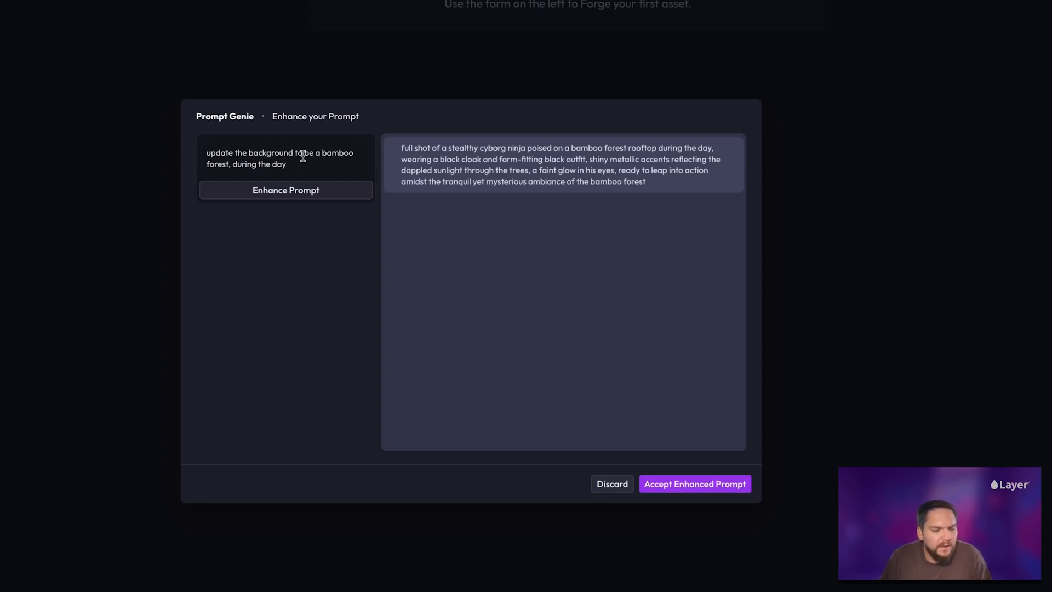
Replace the instruction with "make it a mid body, waist up close up shot" and enhance the prompt again.
key(ctrl+a)
key(BackSpace)
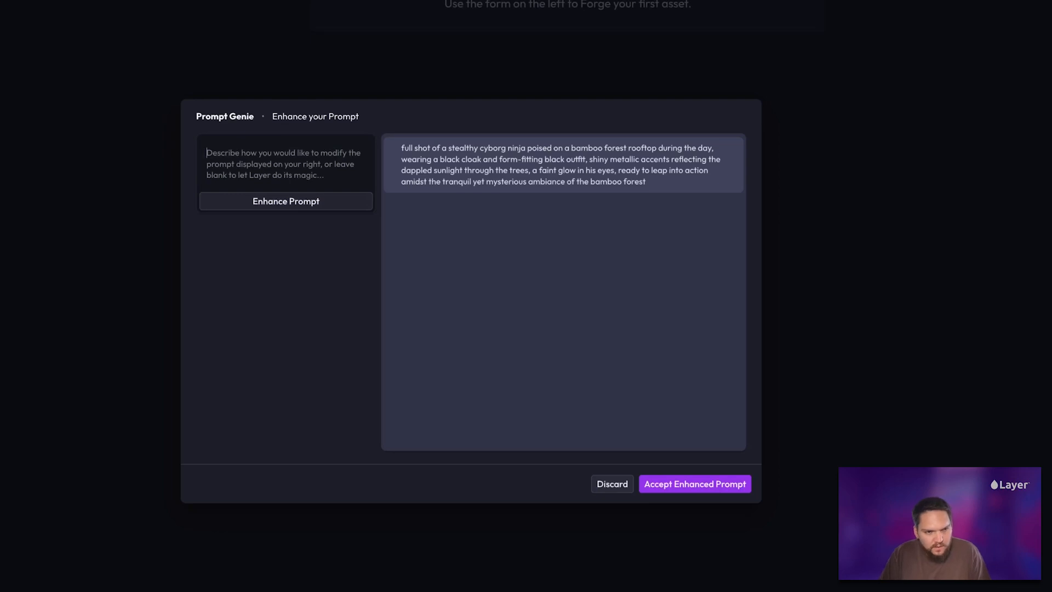
text(mid body, waist up close up)
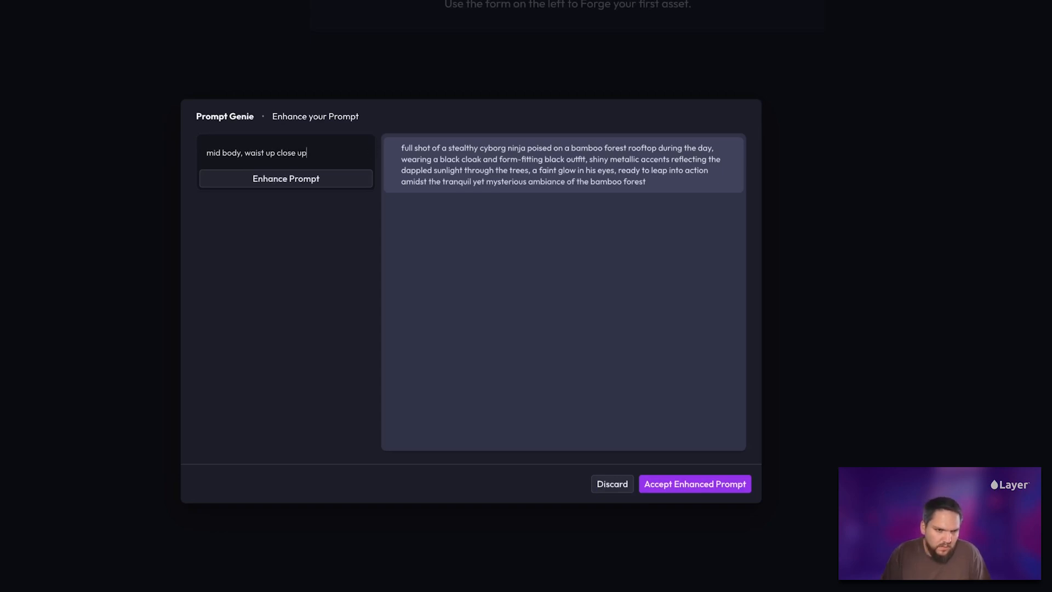
text(shot)
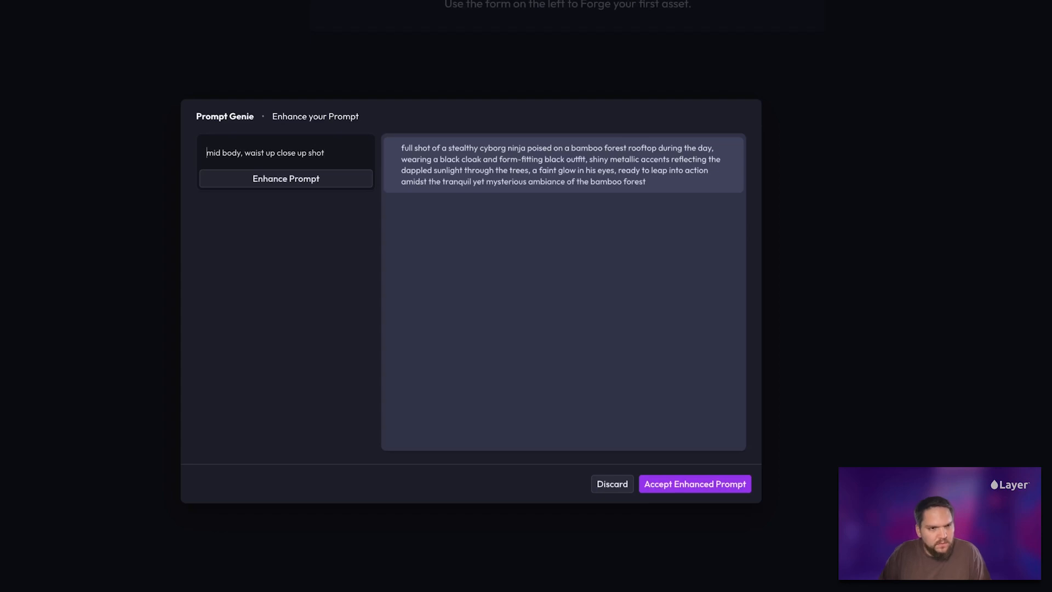
text(make it a)
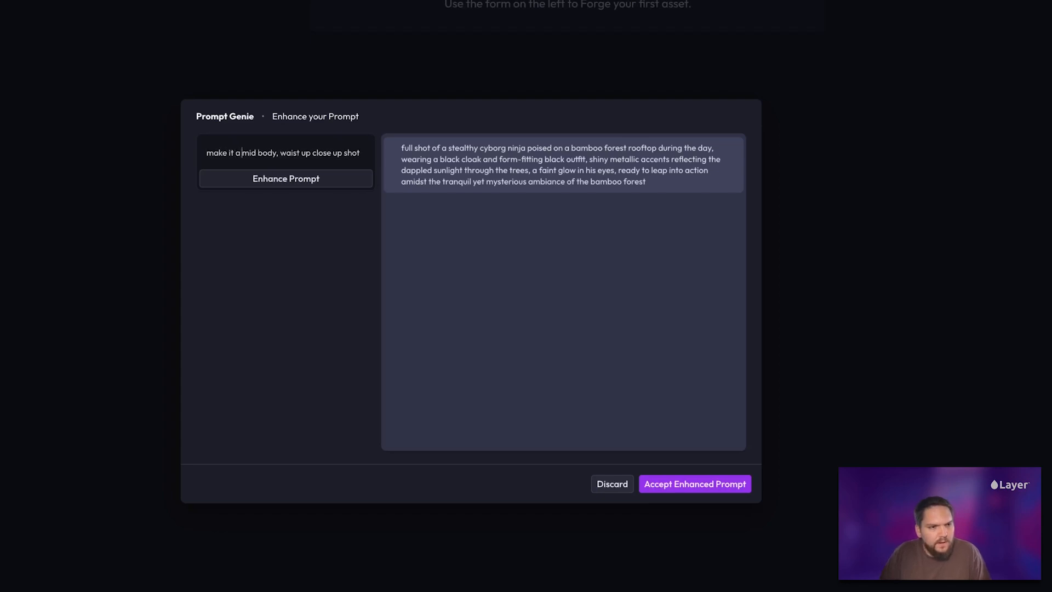
click(335, 179)
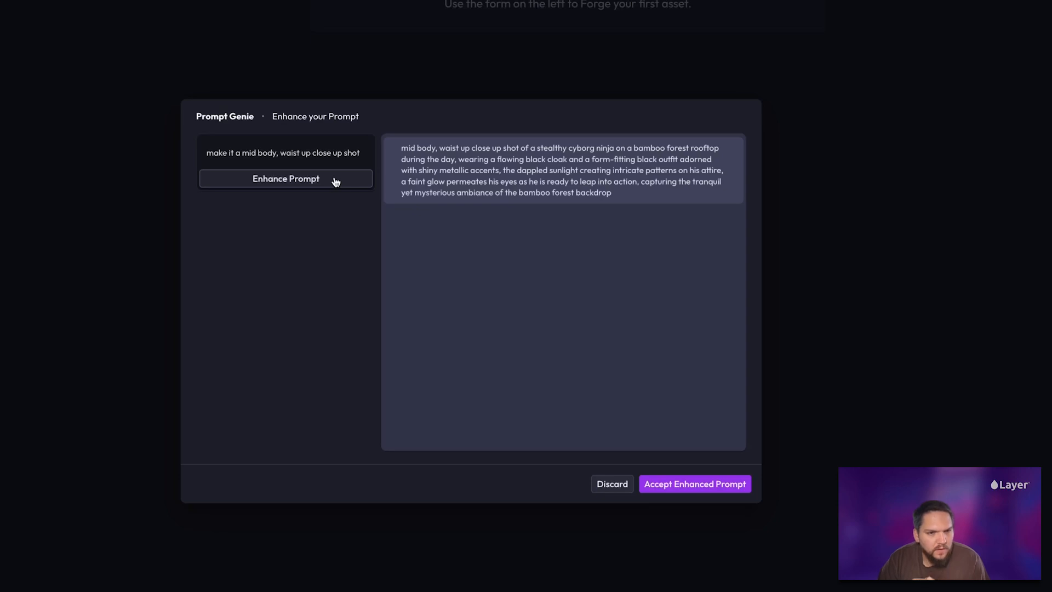
Accept the enhanced prompt and forge it with a batch size of 8.
click(690, 492)
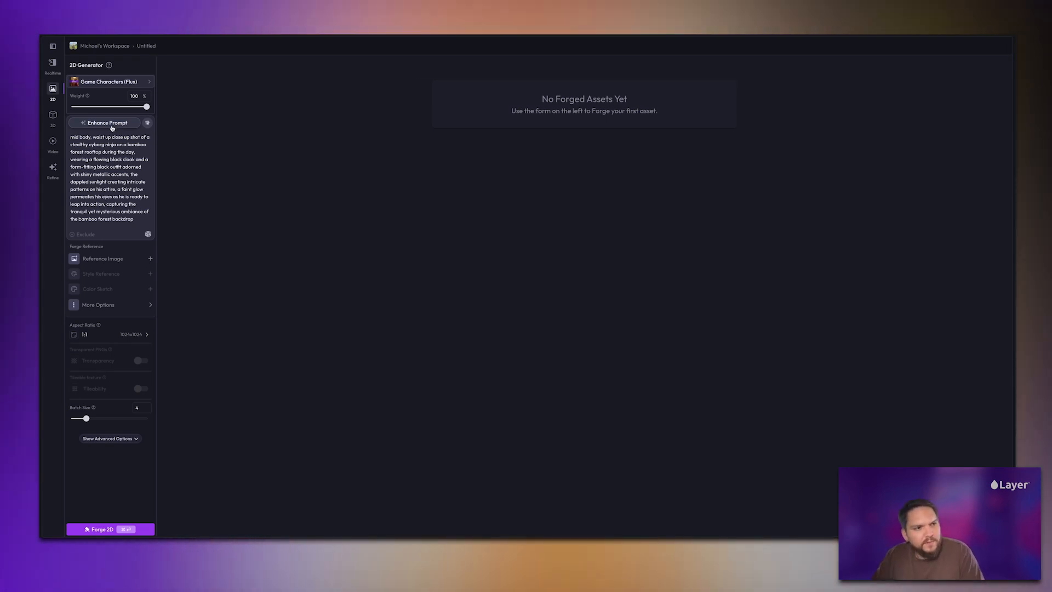
drag(86, 418, 107, 420)
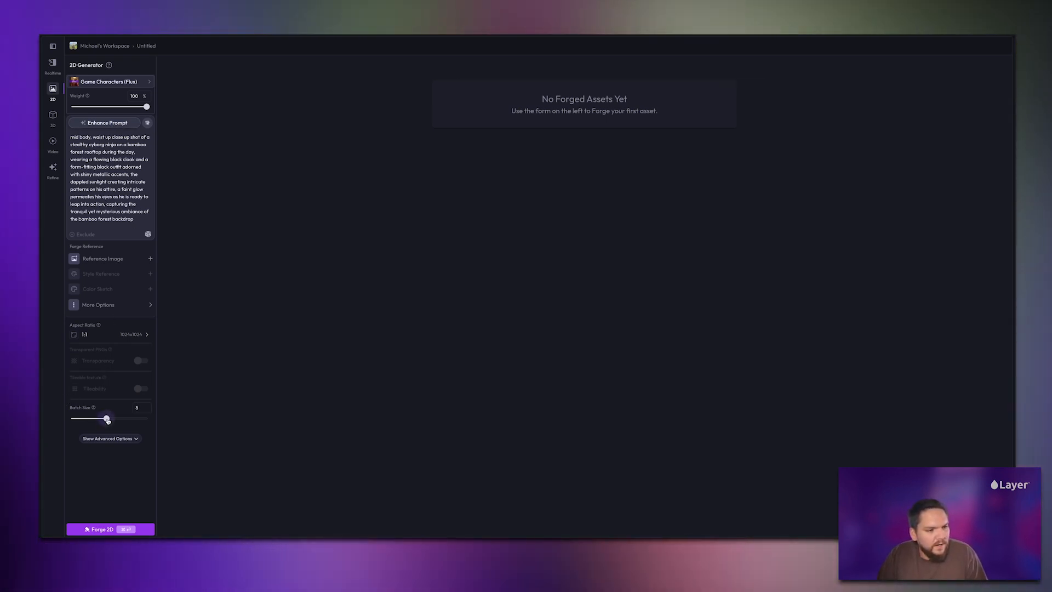
click(147, 532)
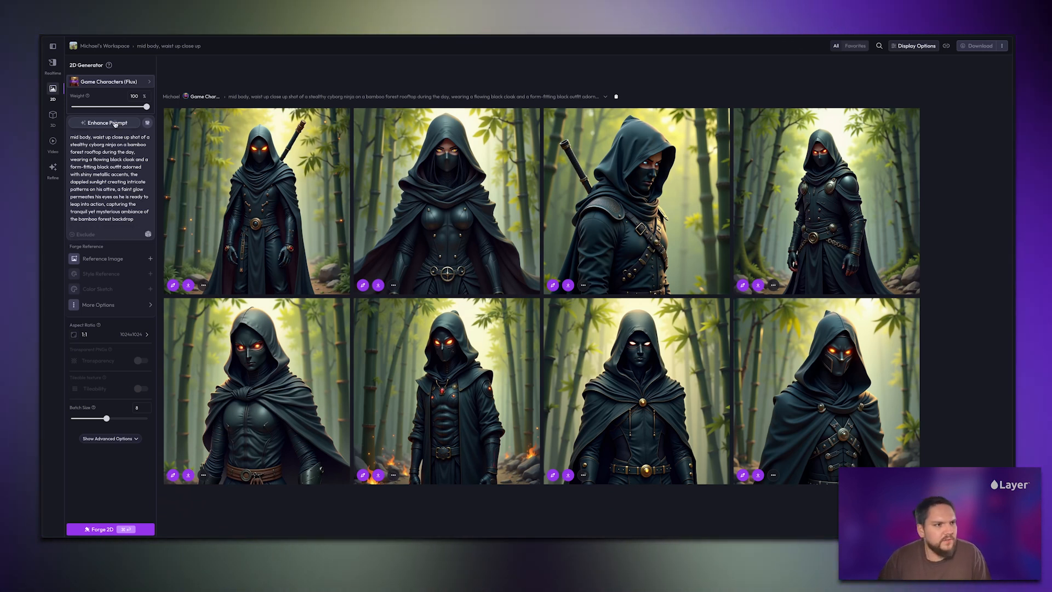
Enhance the prompt with the instruction "make the art style to mobile game 3D" and accept the result.
click(108, 122)
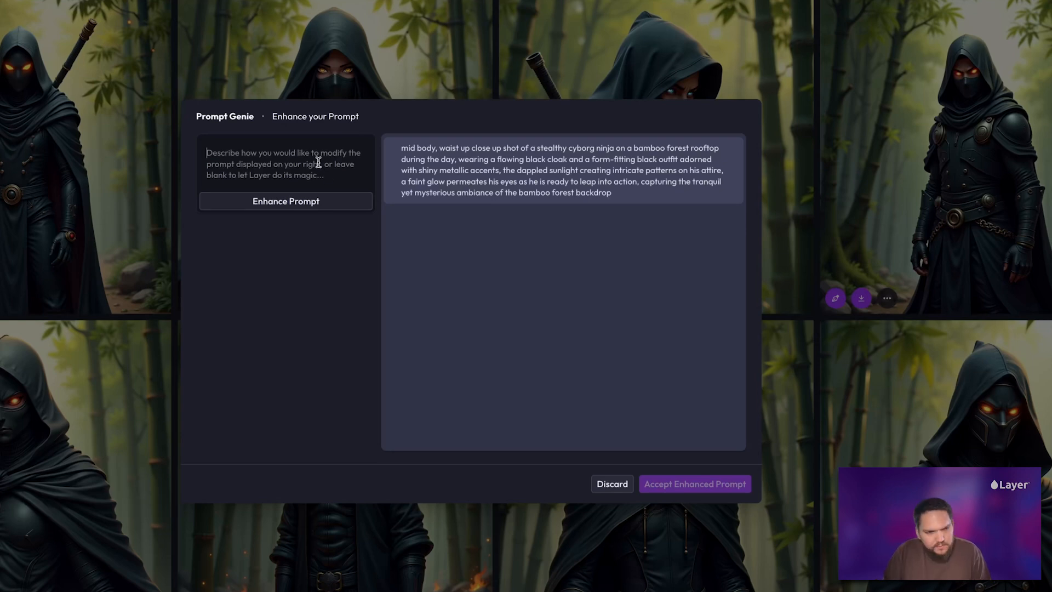
text(make the art style to mobile game 3D)
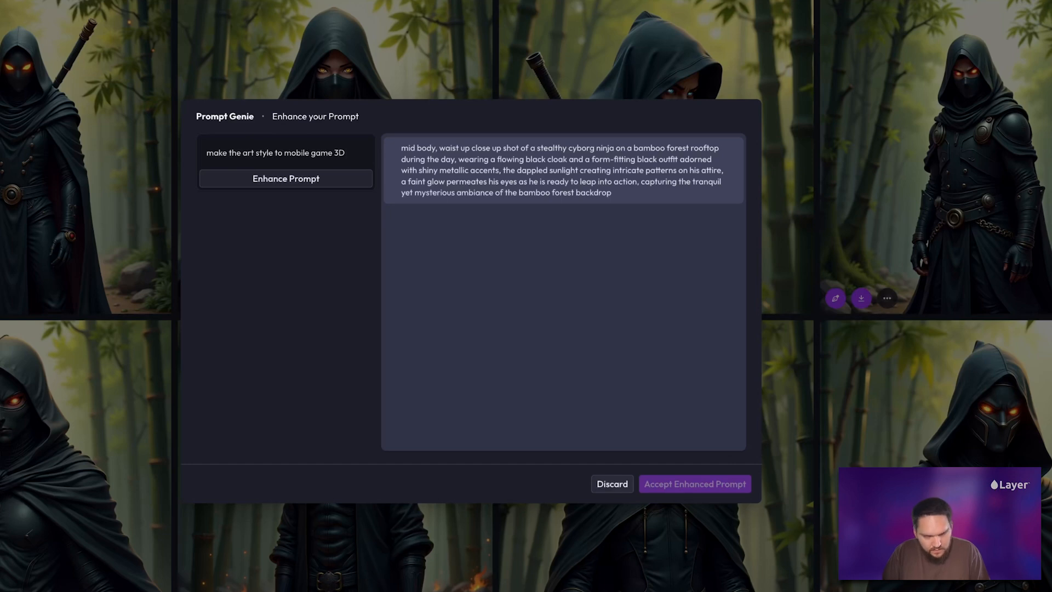
click(312, 184)
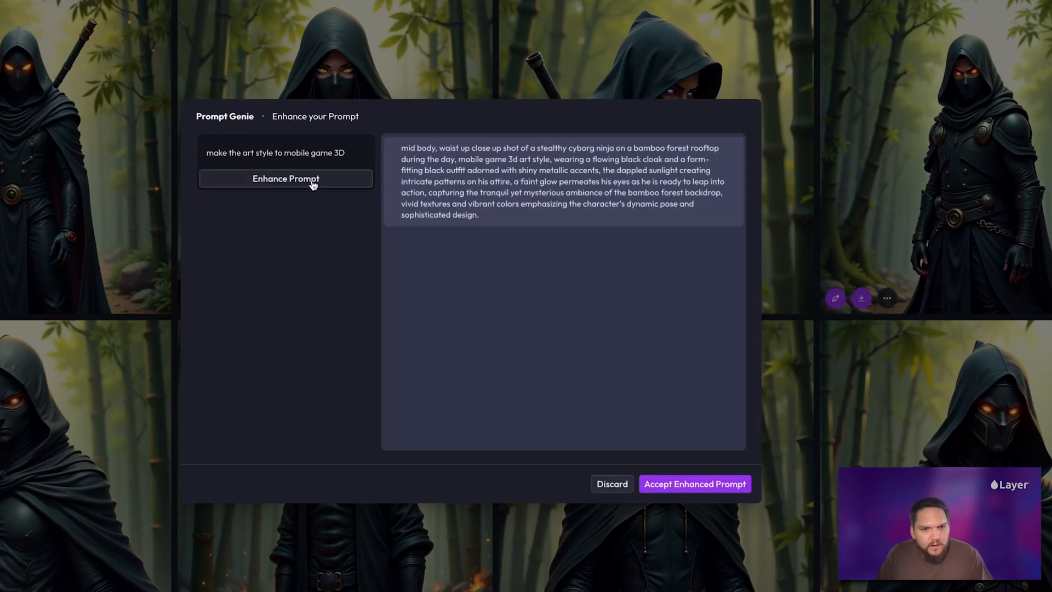
click(739, 484)
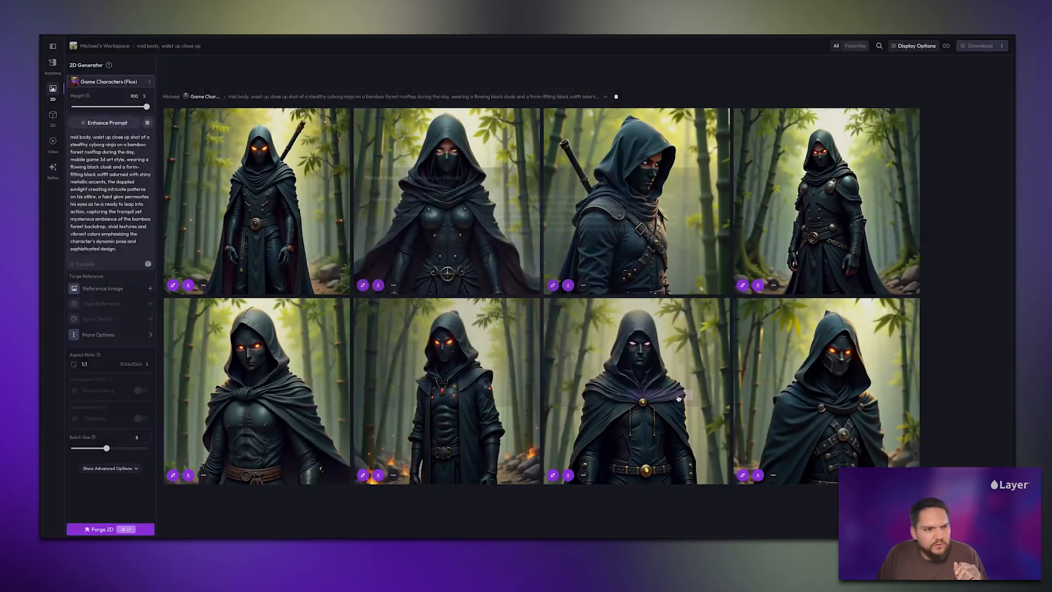
Forge a new batch from the updated prompt and select the first image in its second row.
click(139, 530)
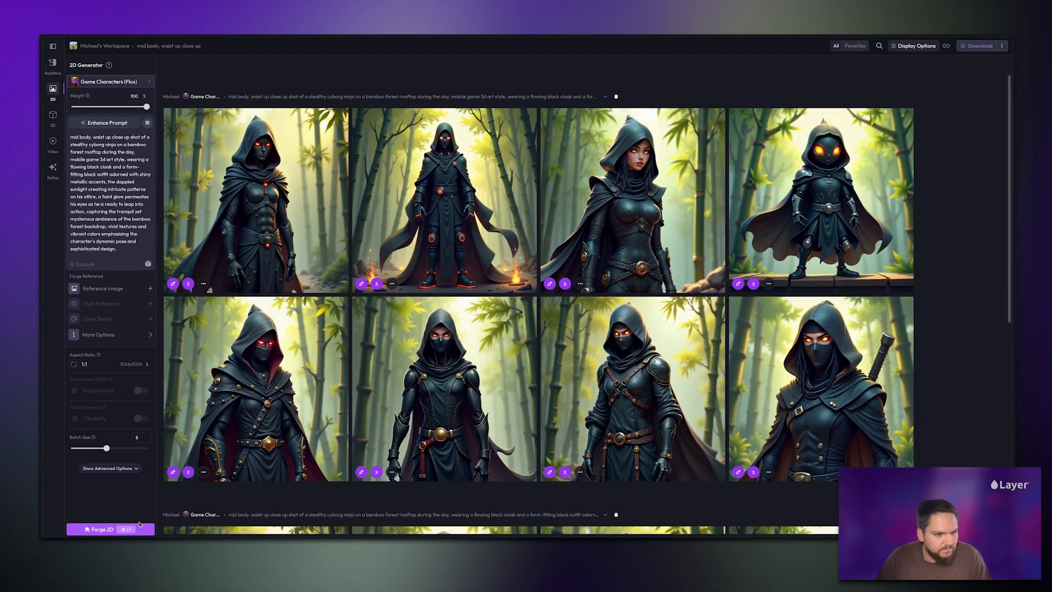
click(266, 379)
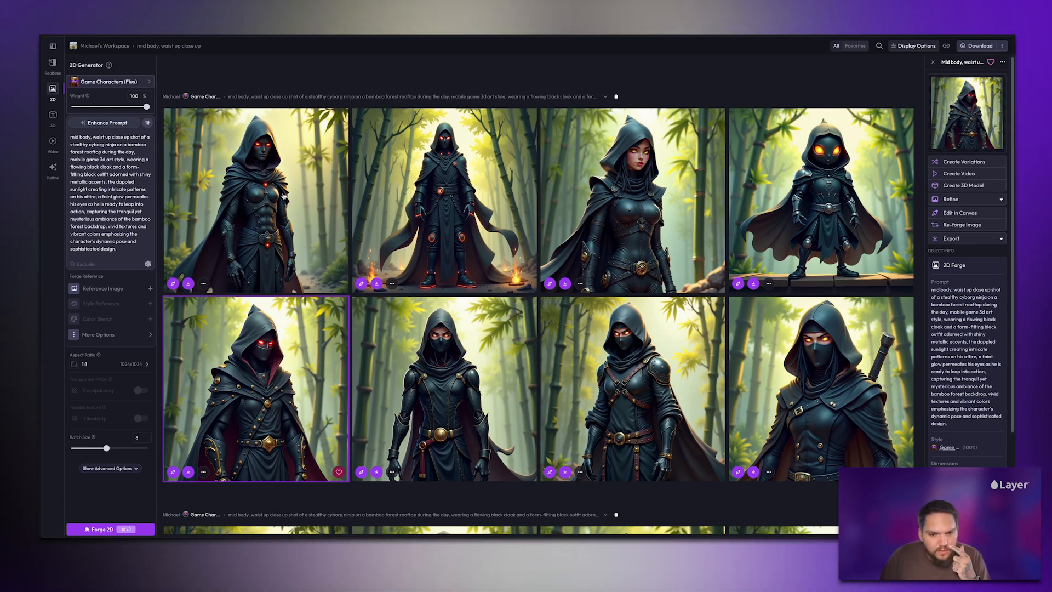
Enhance the prompt with the instruction "make the cyborg have bright purple eyes", accept it and forge a new batch.
click(288, 323)
click(287, 333)
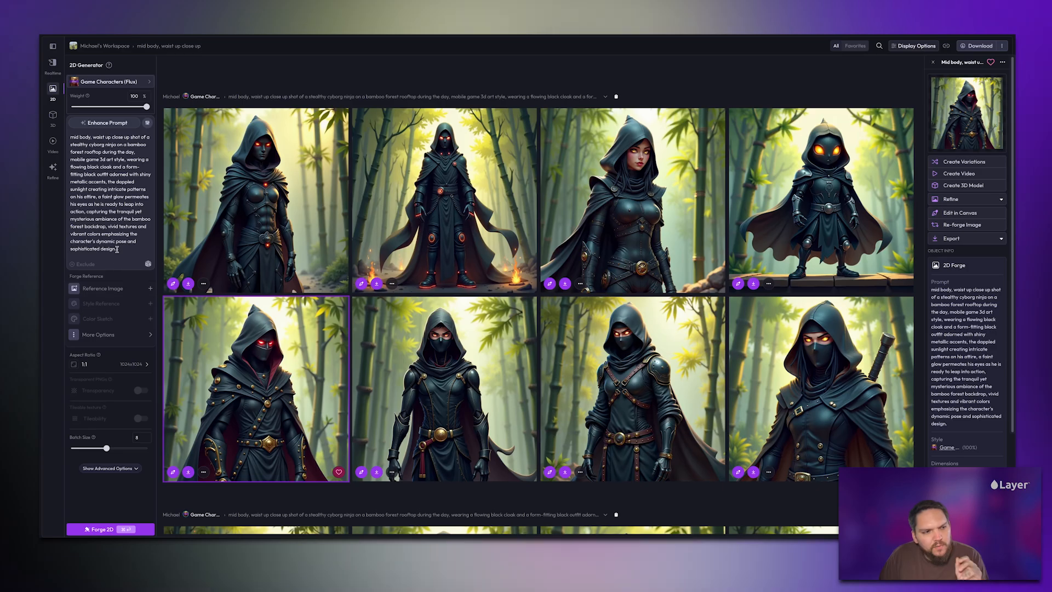
click(107, 123)
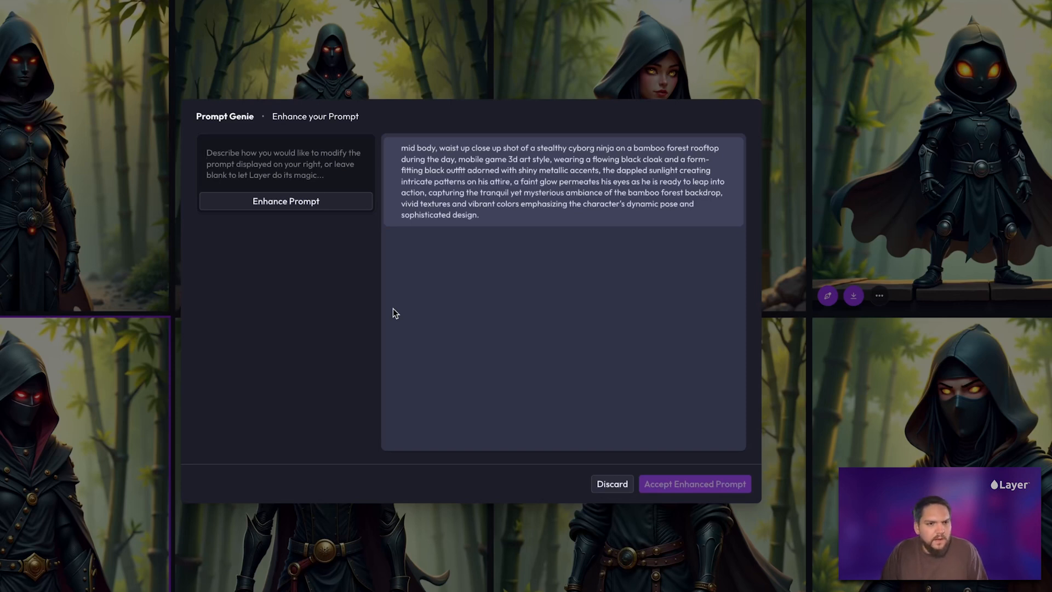
text(make the cyborg have bright purple eyes)
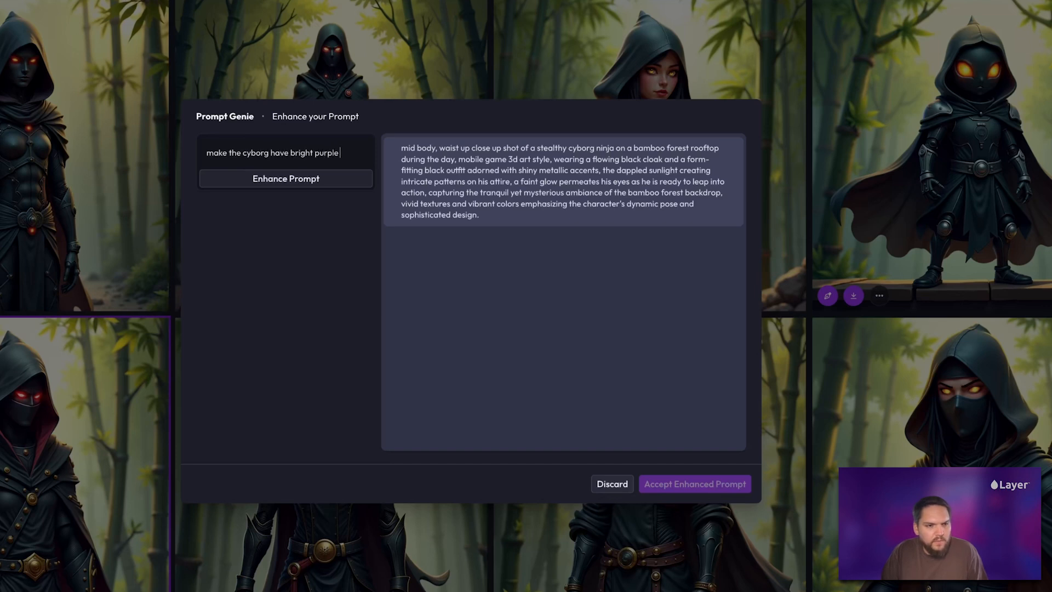
click(318, 179)
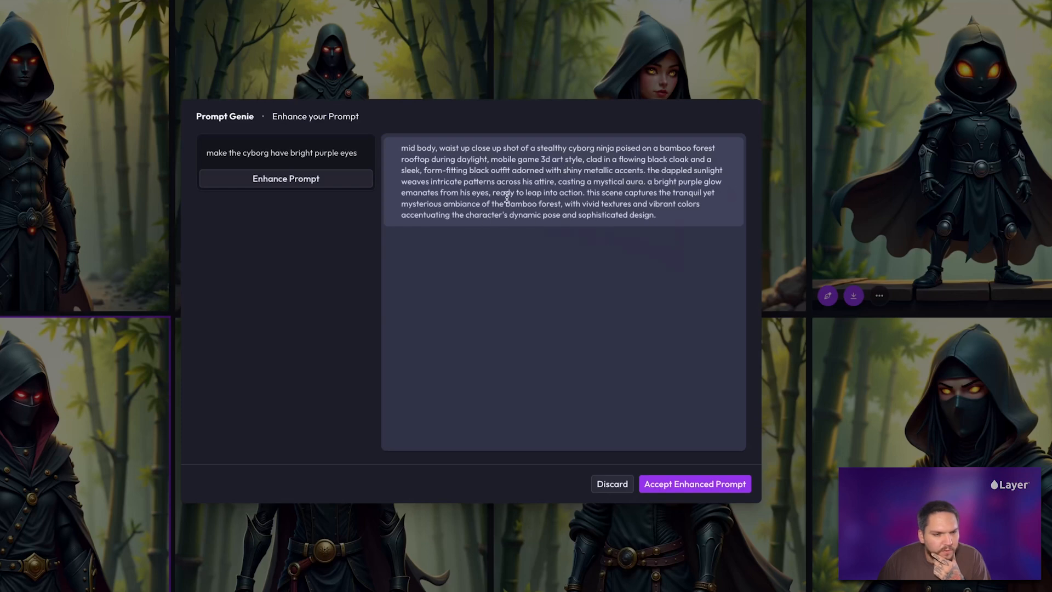
click(721, 476)
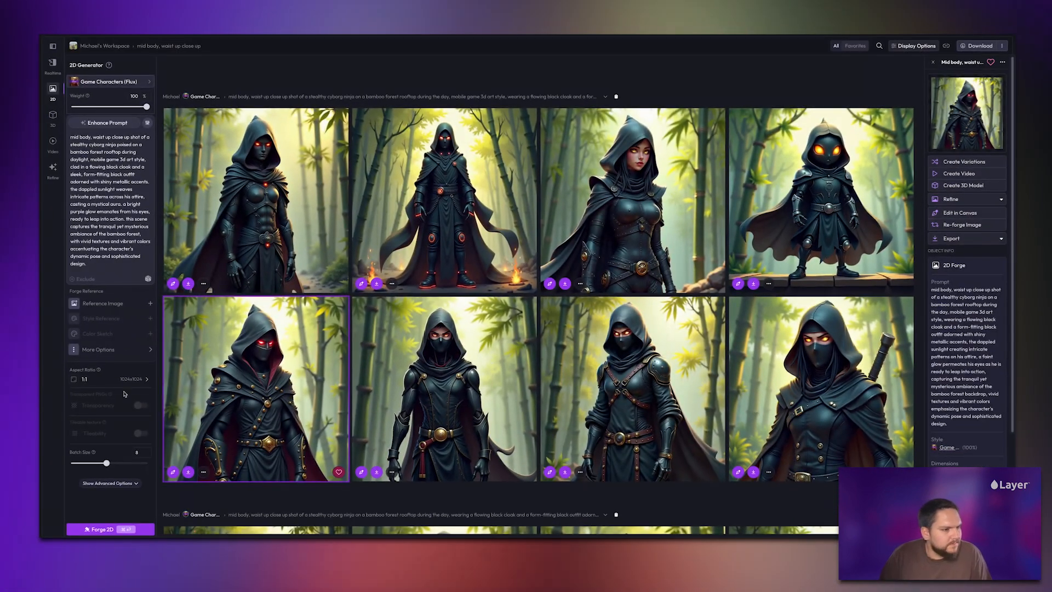
key(super+Return)
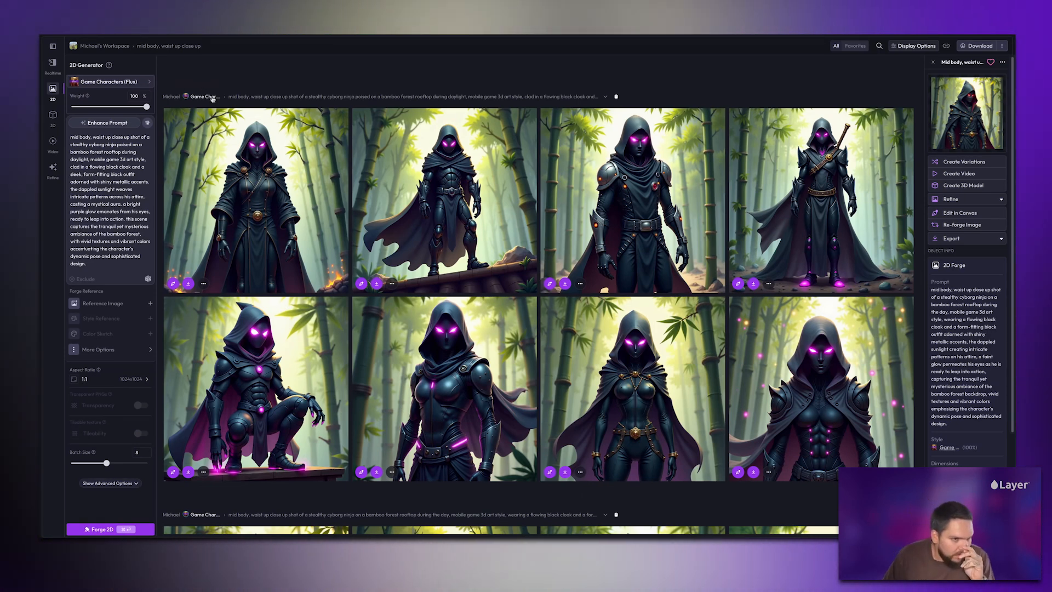
Forge variations of the first image in the new purple-eyed batch at 35% similarity.
click(252, 214)
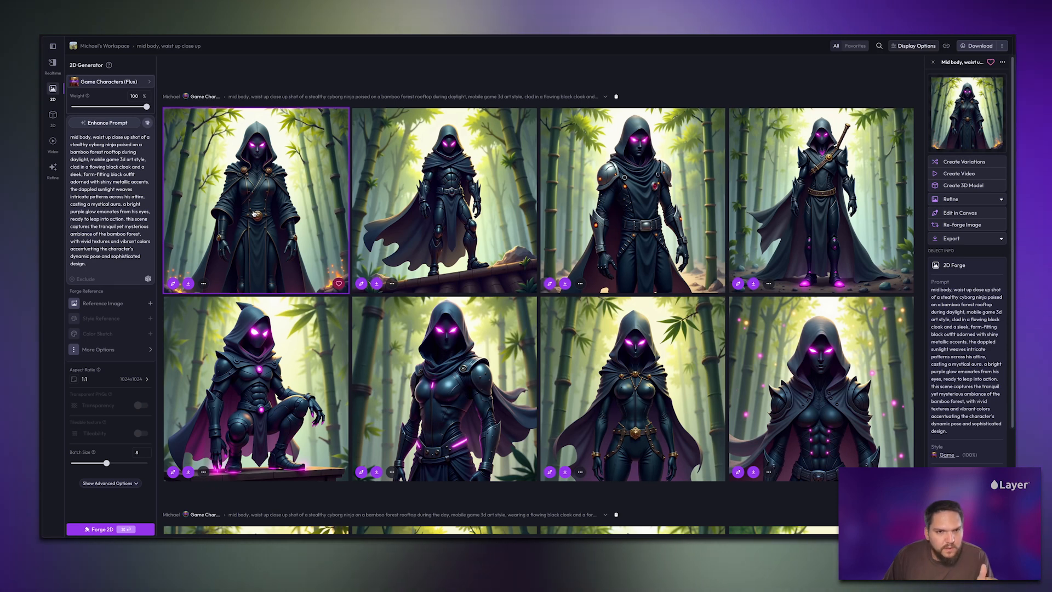
right_click(253, 212)
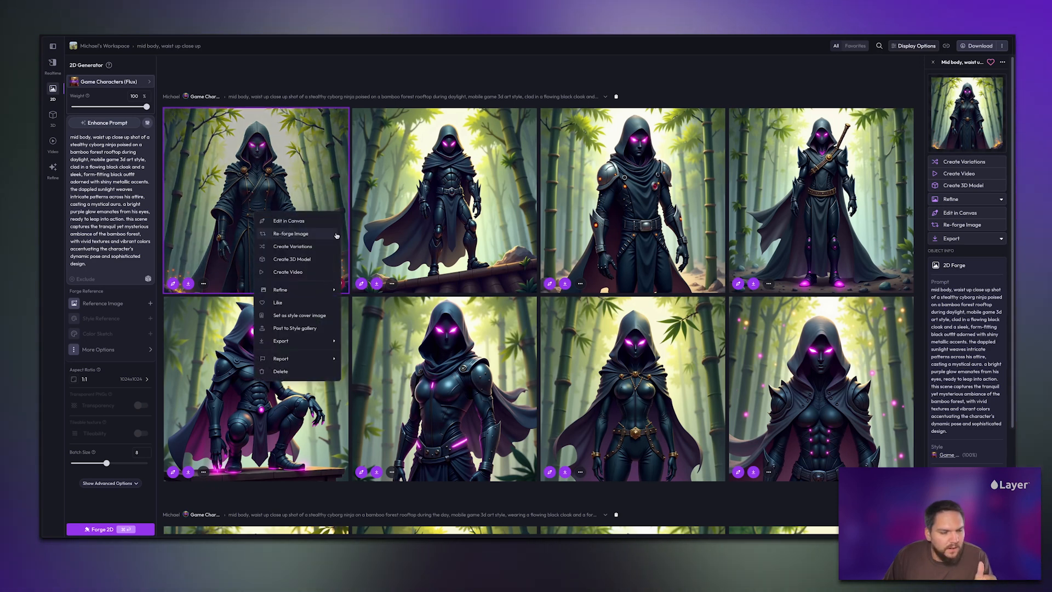
click(293, 247)
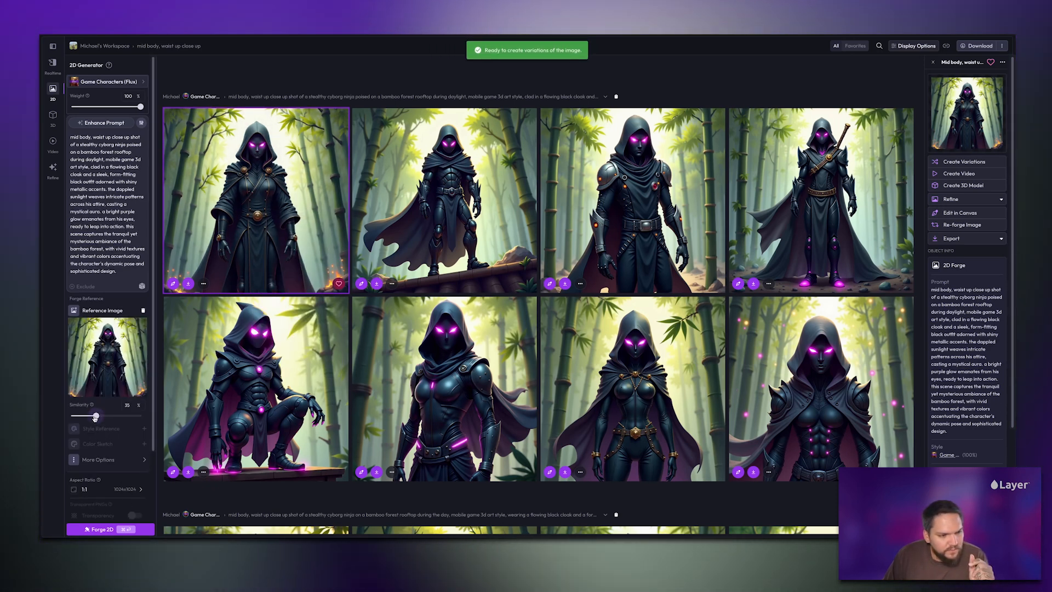
click(146, 528)
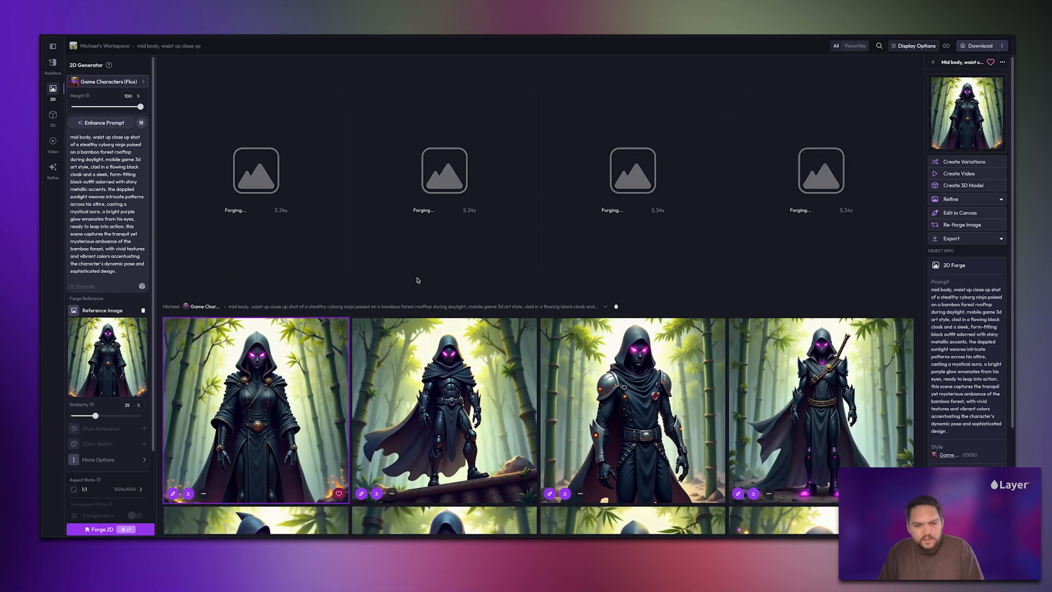
scroll(426, 280, down, 1)
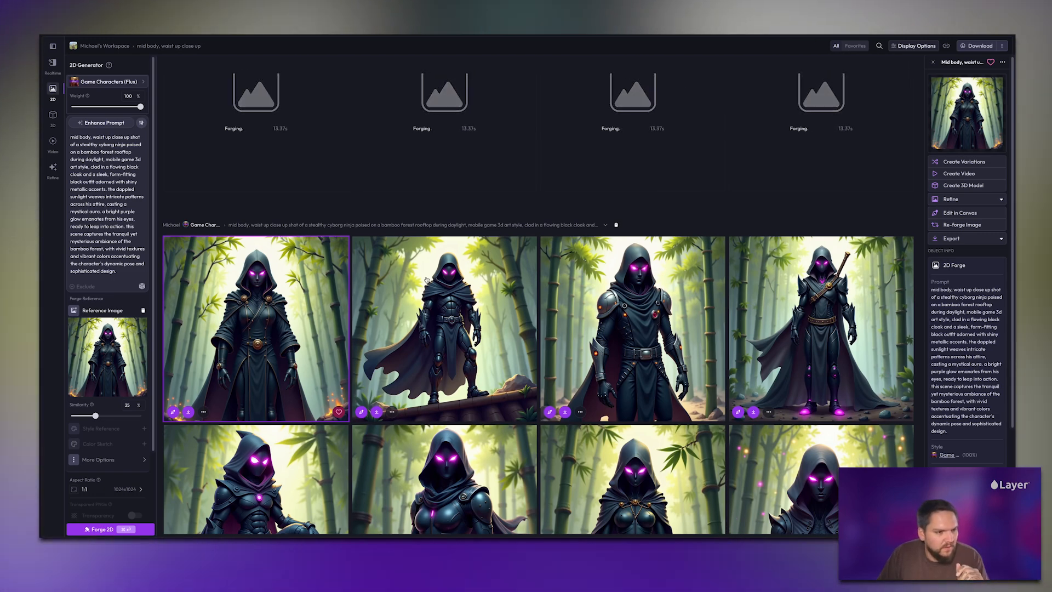
scroll(426, 280, down, 3)
scroll(426, 279, up, 5)
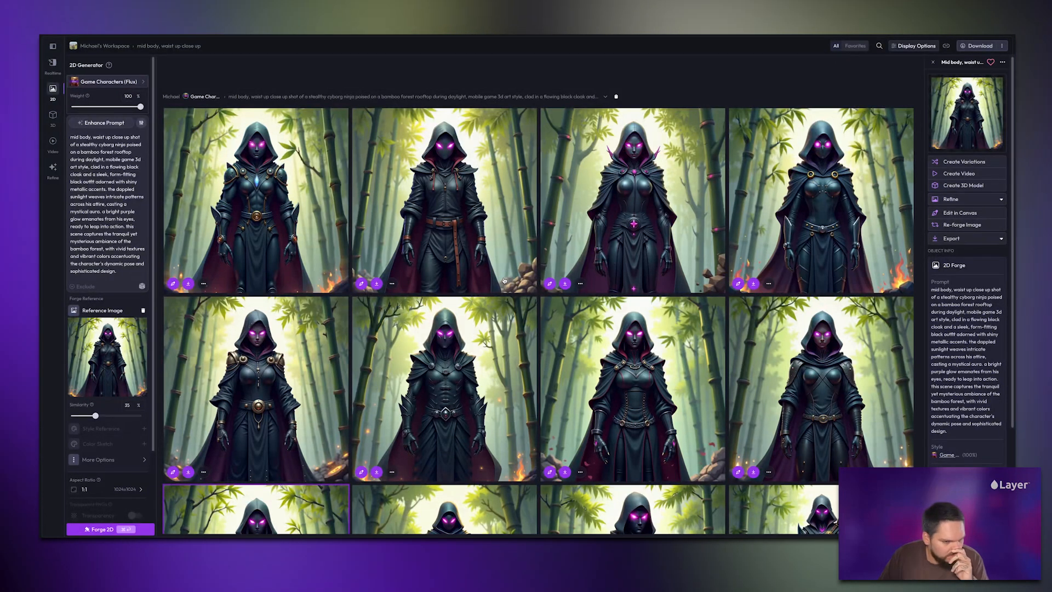
Upscale the second image in the second row of the variations by a scale factor of 5.
click(456, 373)
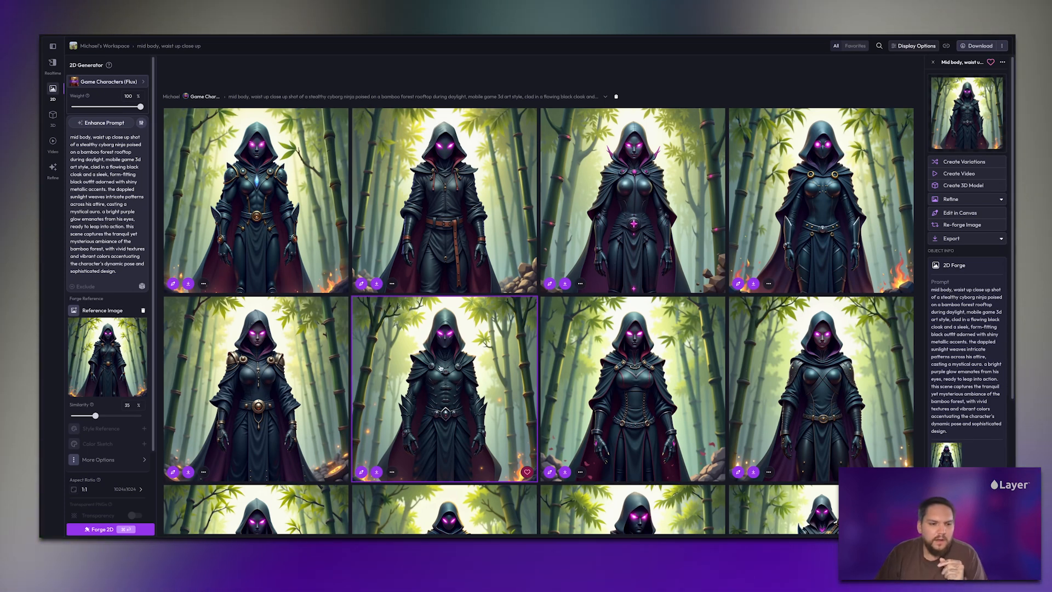
key(Escape)
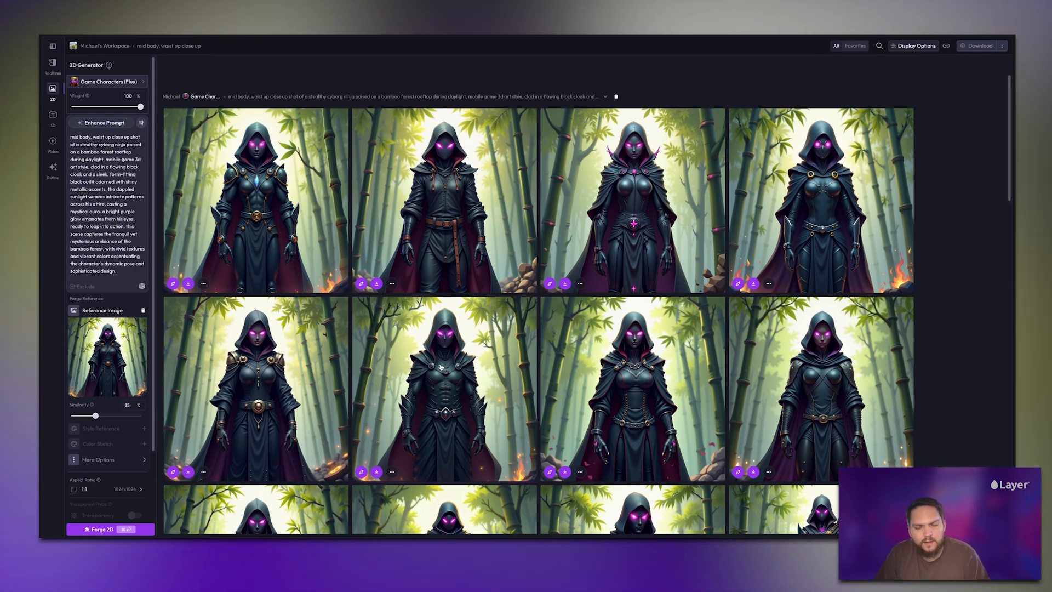
click(440, 366)
right_click(442, 364)
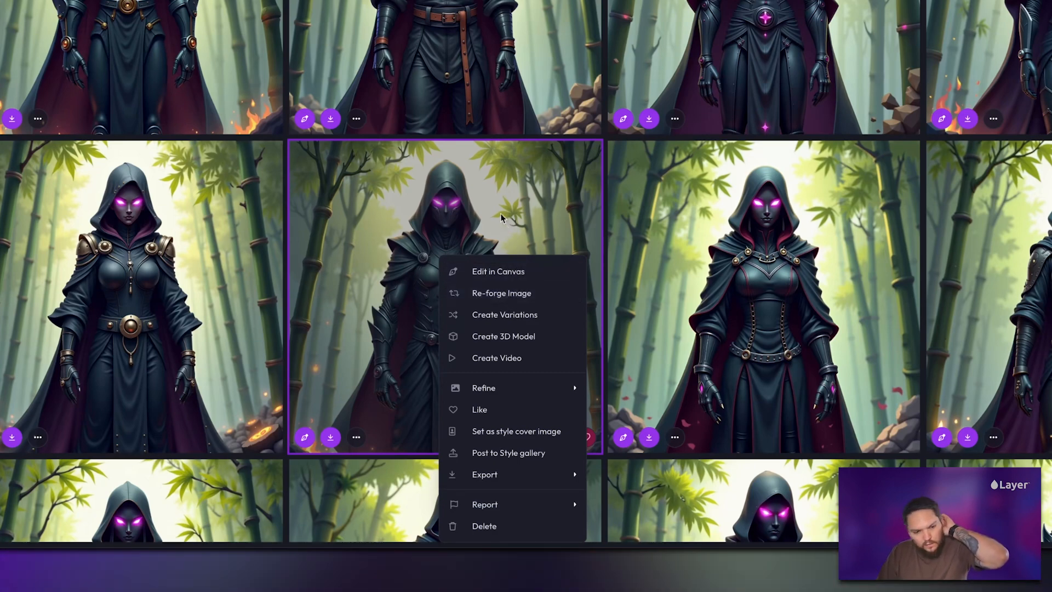
mouse_move(526, 387)
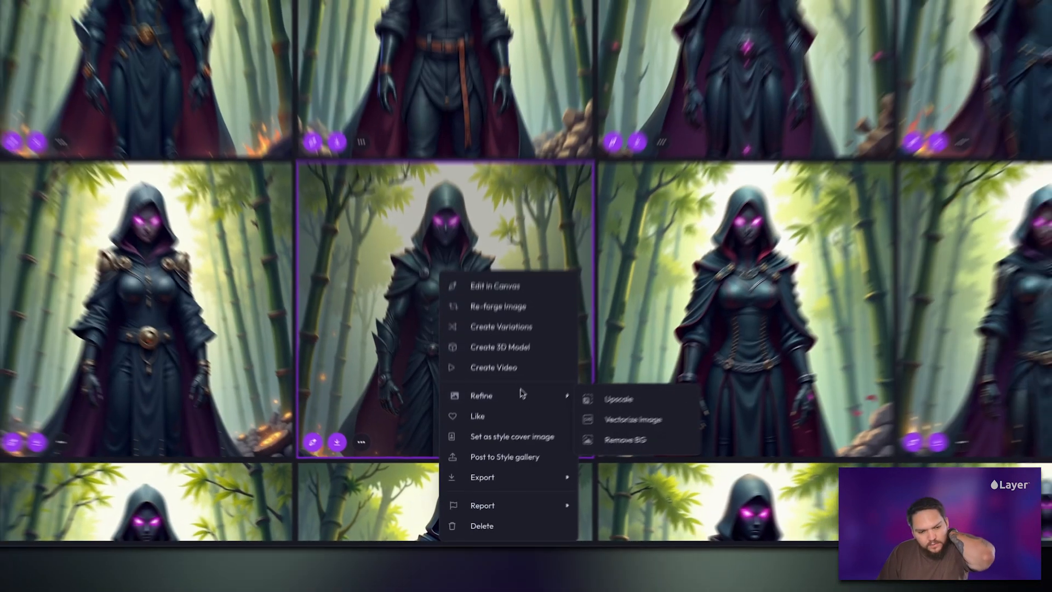
click(614, 397)
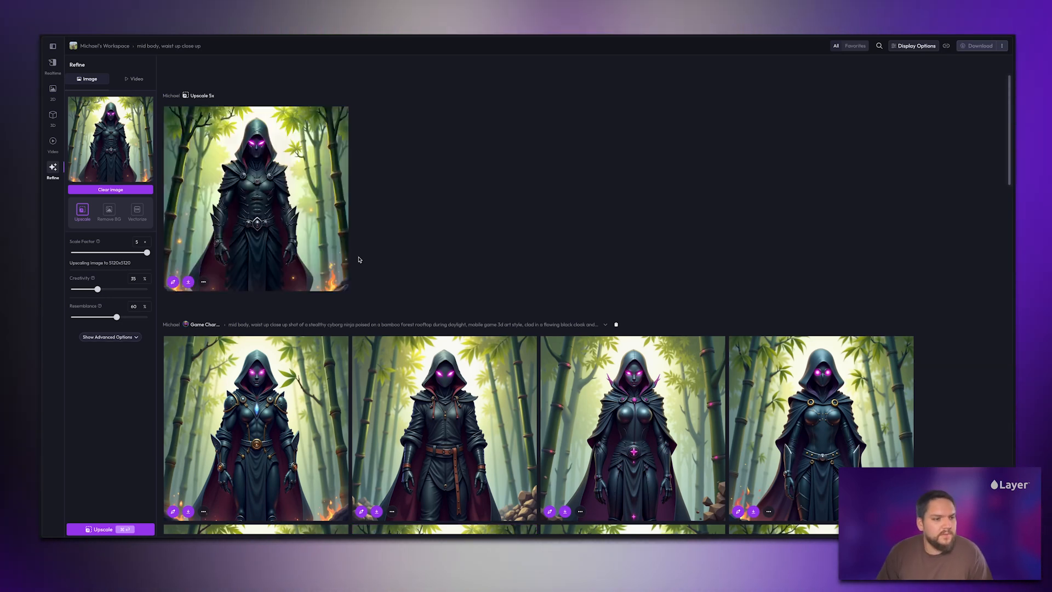
Inspect the upscaled ninja image in the viewer, comparing it with the original using the before/after slider.
click(295, 189)
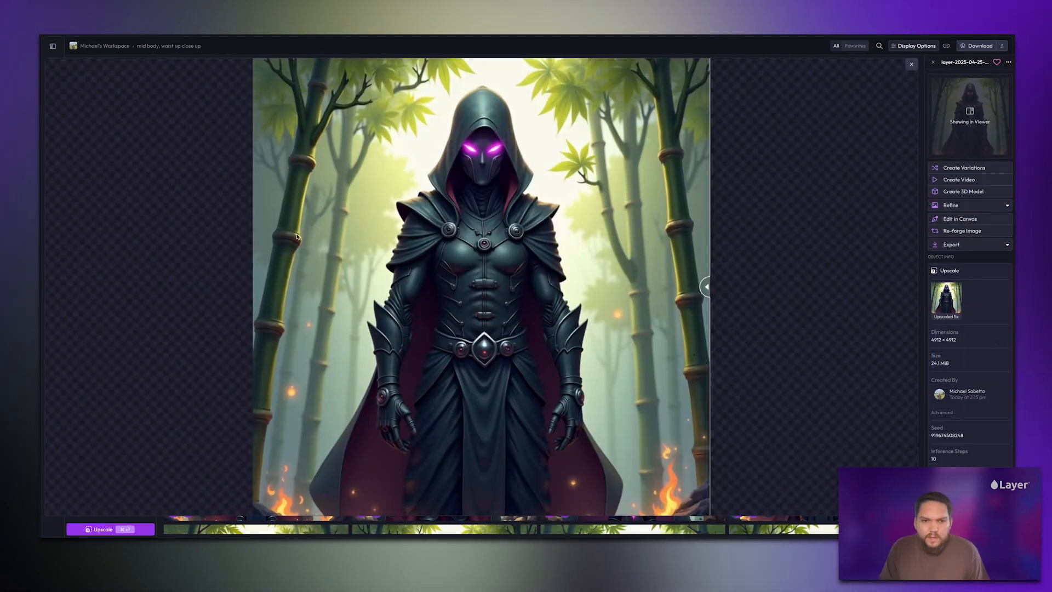
drag(414, 262, 116, 285)
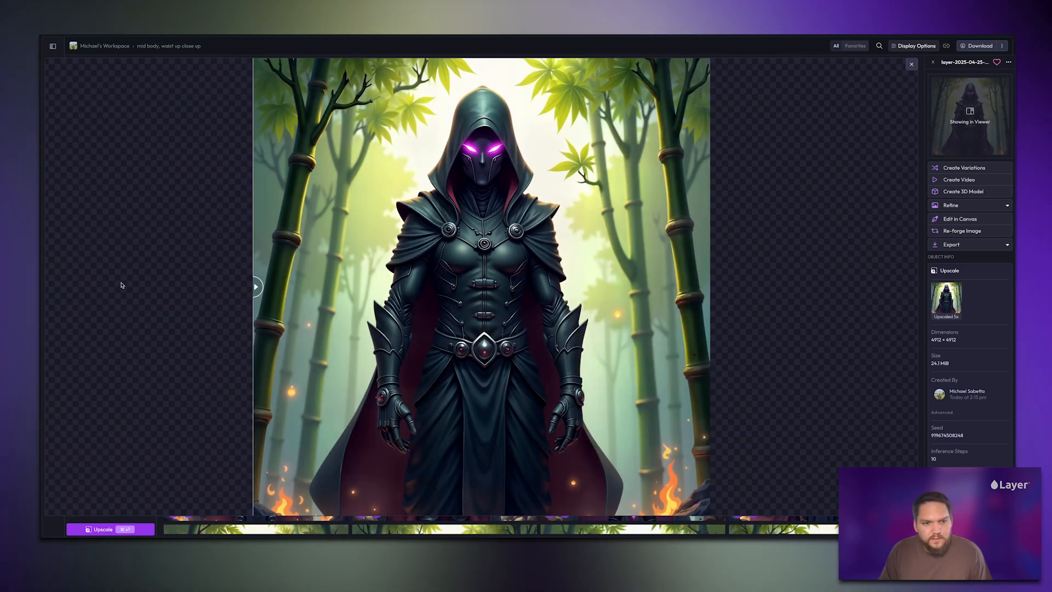
drag(256, 287, 165, 254)
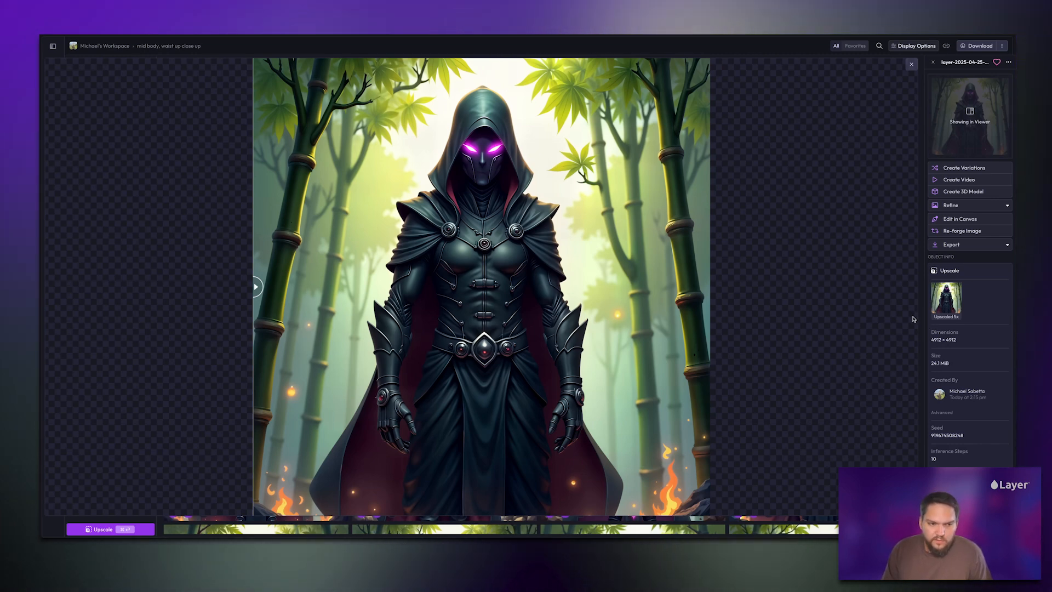
key(Escape)
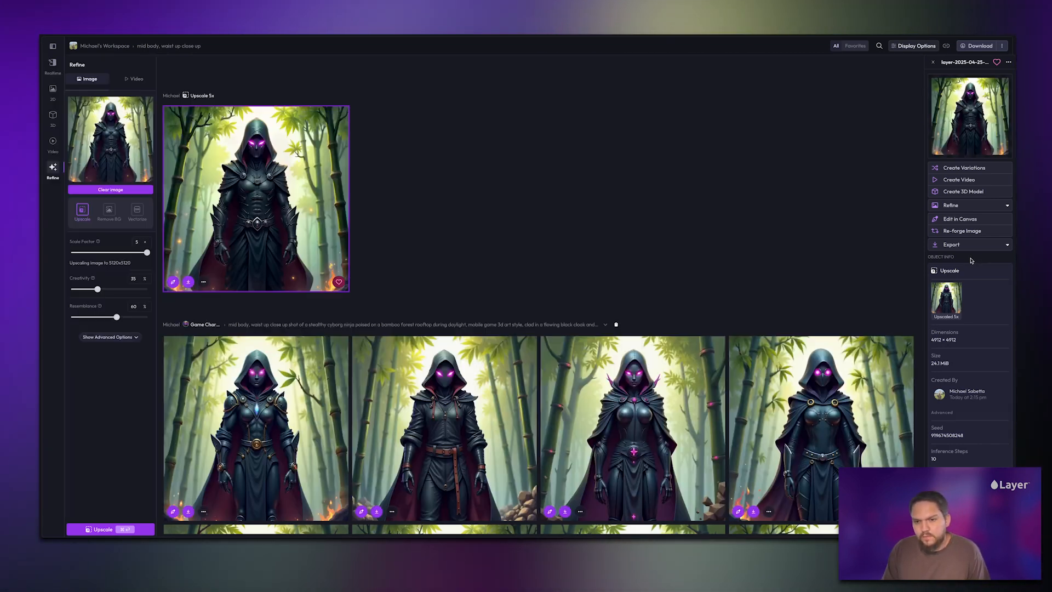
Like the original variation used for the upscale, the second image in the second row.
scroll(584, 234, down, 3)
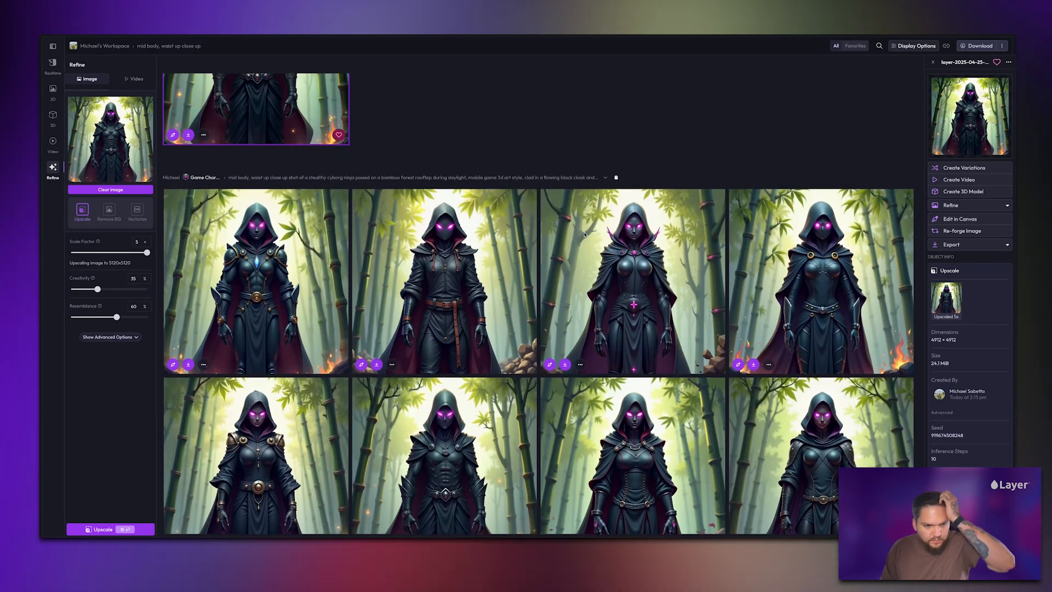
scroll(585, 235, down, 2)
scroll(584, 235, up, 3)
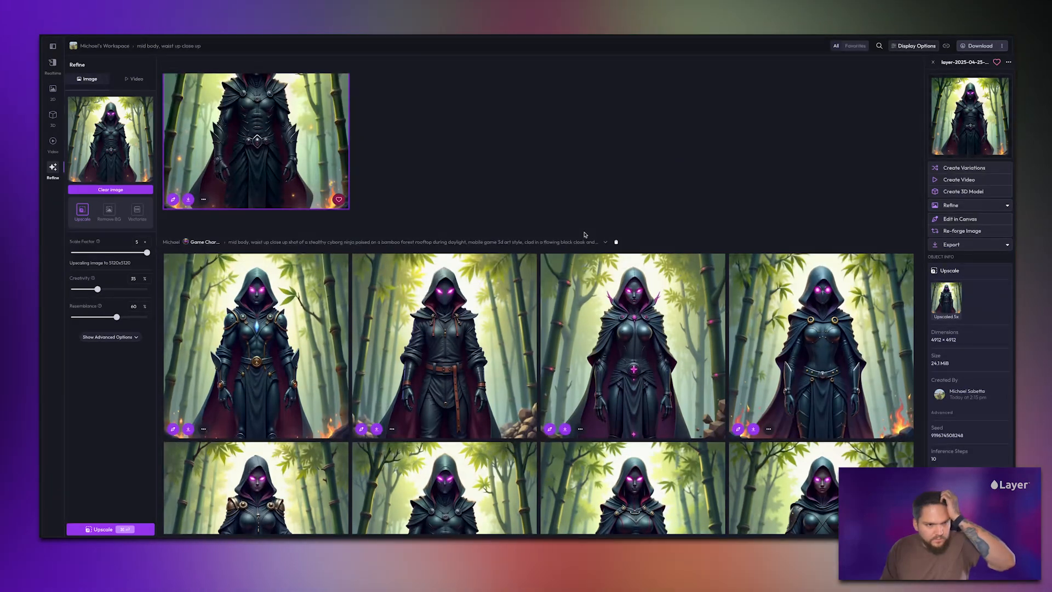
scroll(585, 235, down, 3)
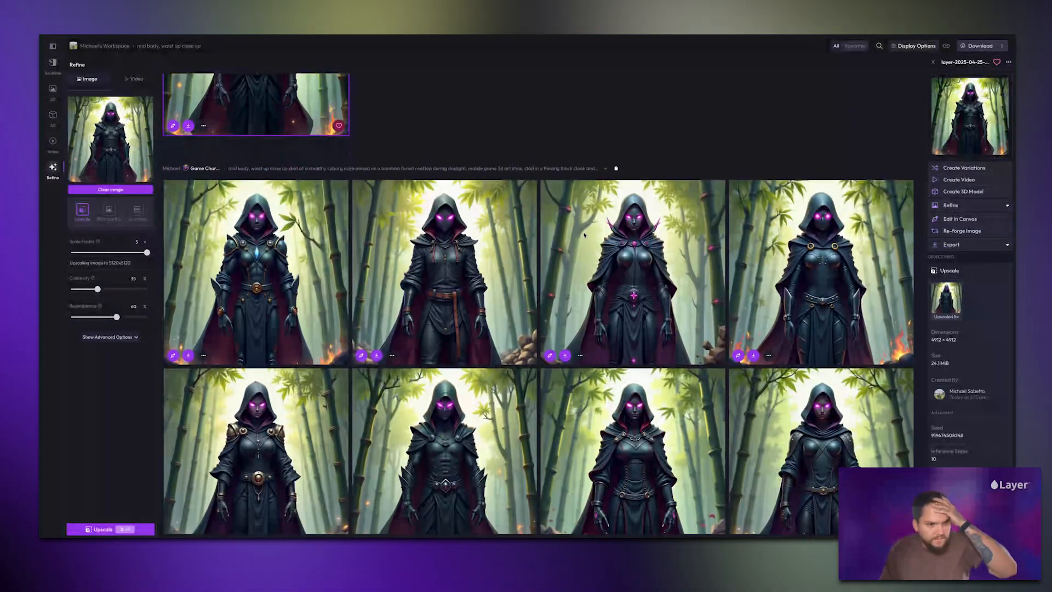
scroll(584, 235, down, 2)
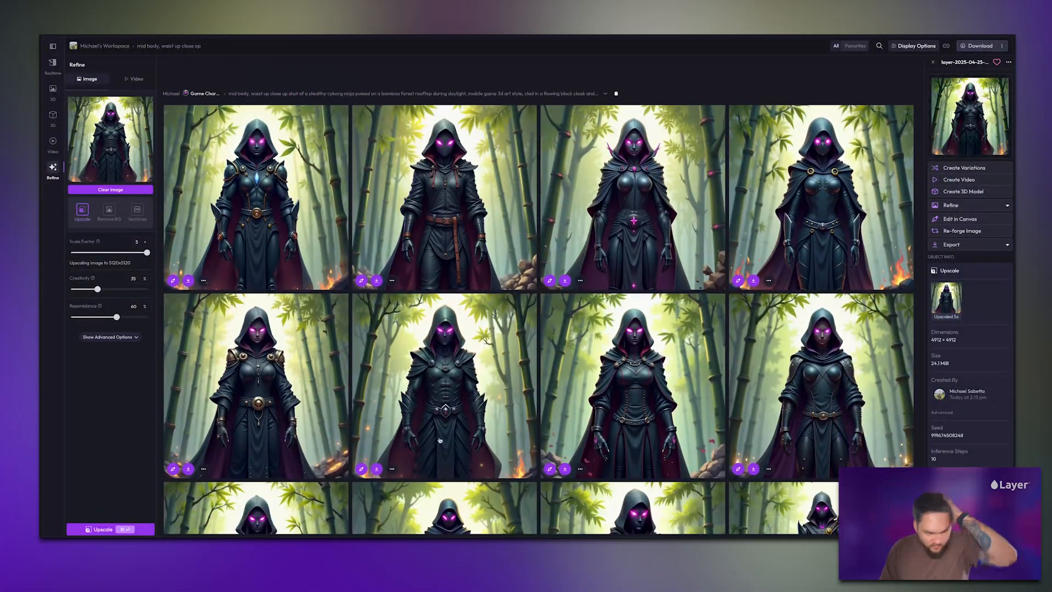
click(534, 475)
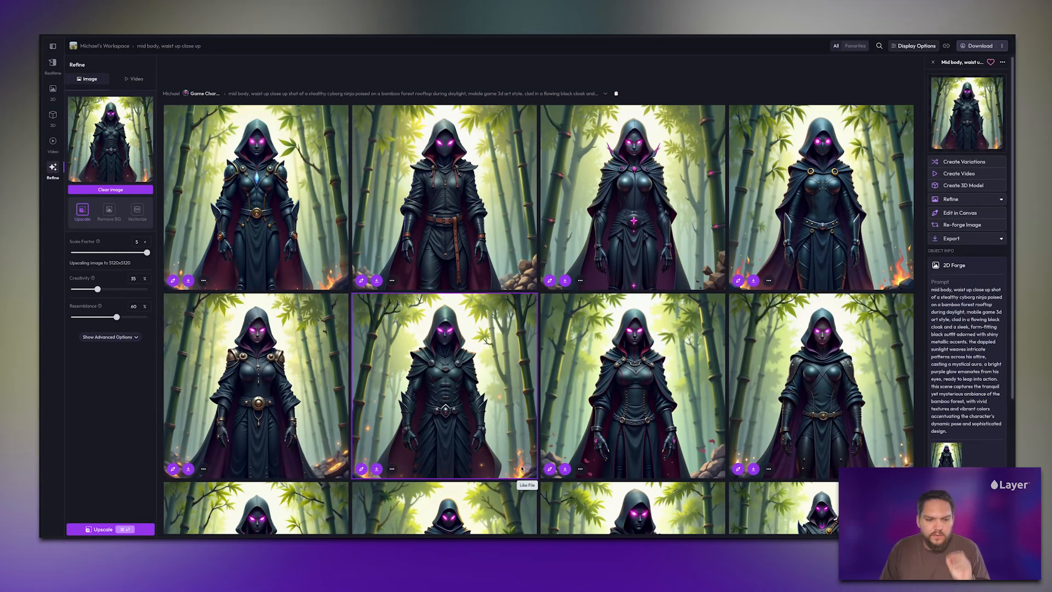
click(527, 469)
scroll(521, 468, up, 5)
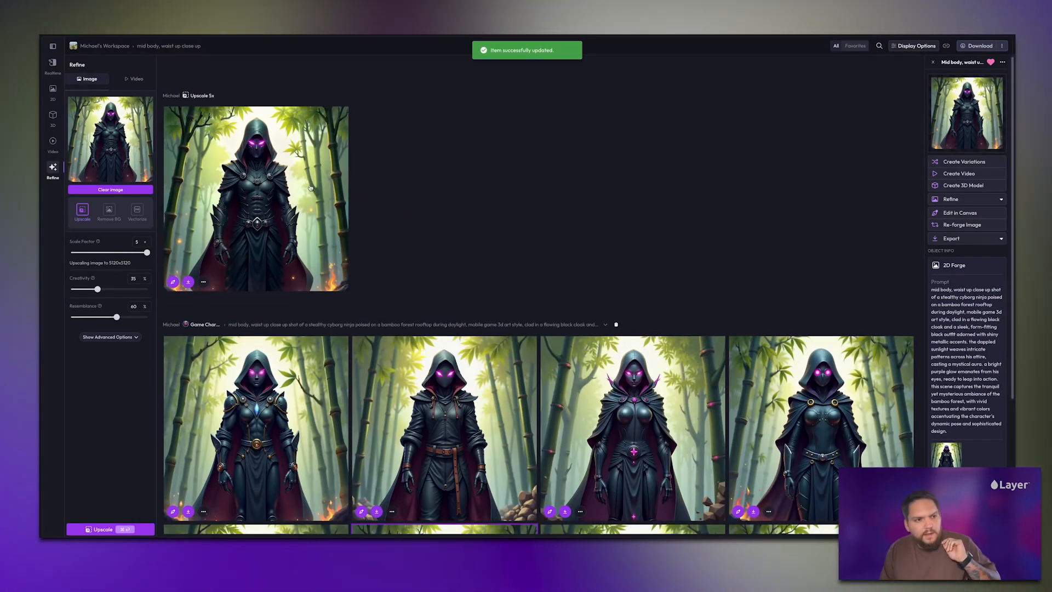
Open the 5x upscaled ninja image for editing in Canvas.
click(310, 188)
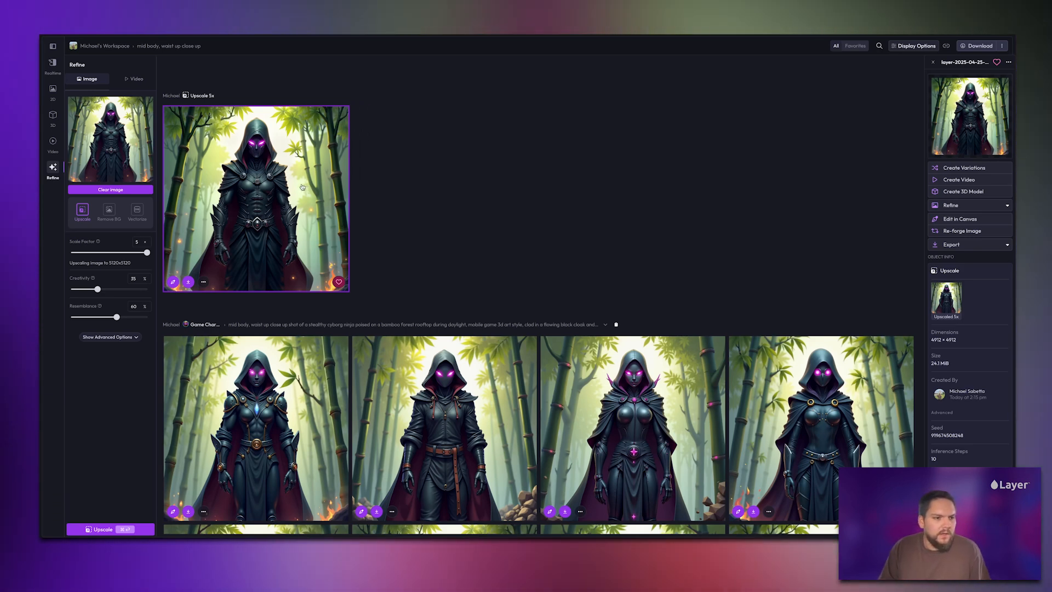
right_click(301, 185)
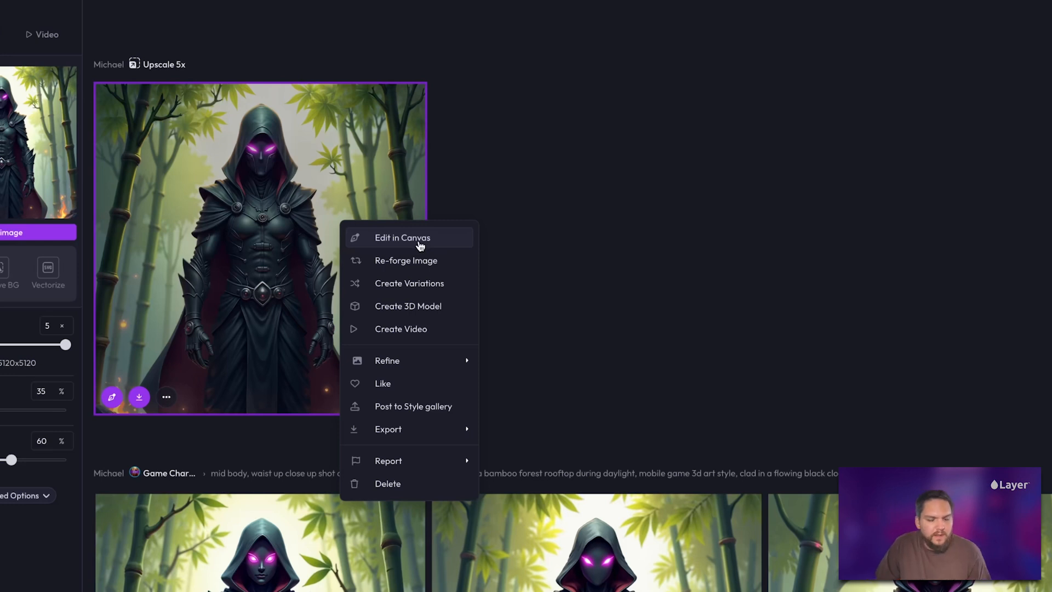
click(420, 246)
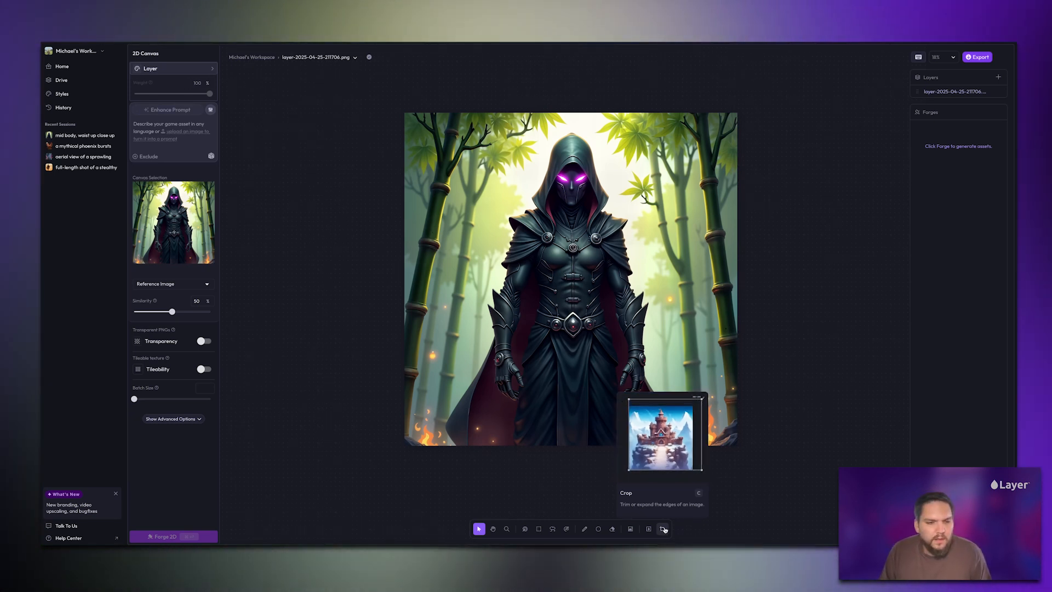
Crop the image to 3117 × 1563 around the head and upper background, and crop it again to a square hooded headshot.
click(663, 529)
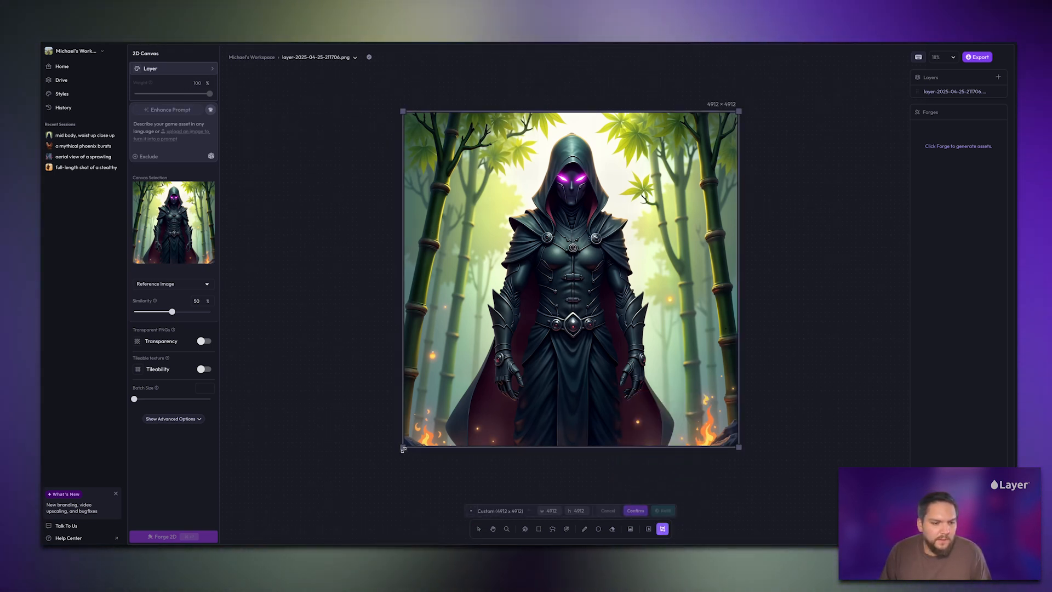
drag(528, 242, 524, 241)
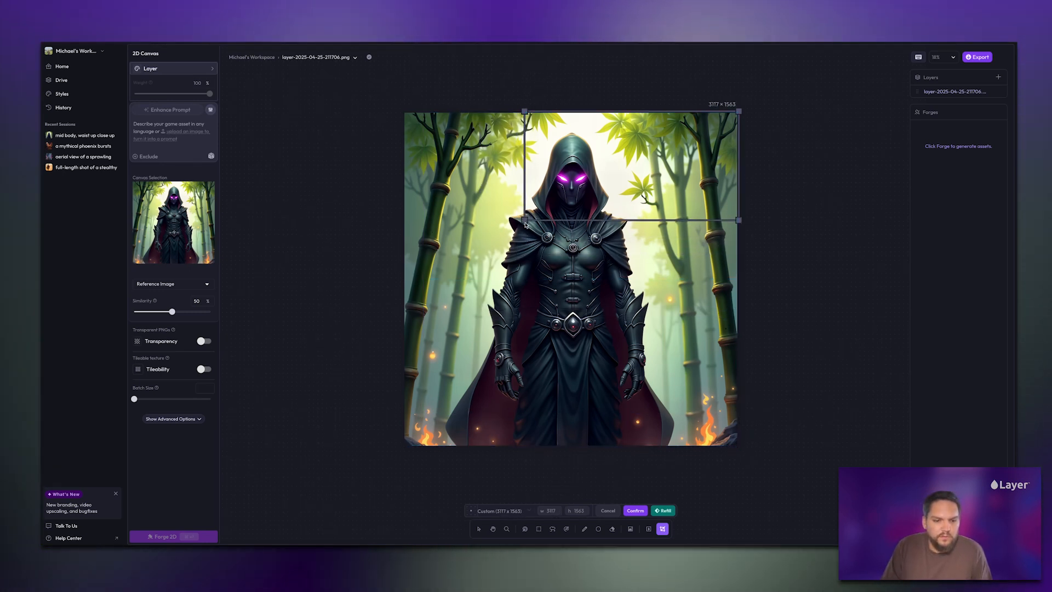
click(635, 511)
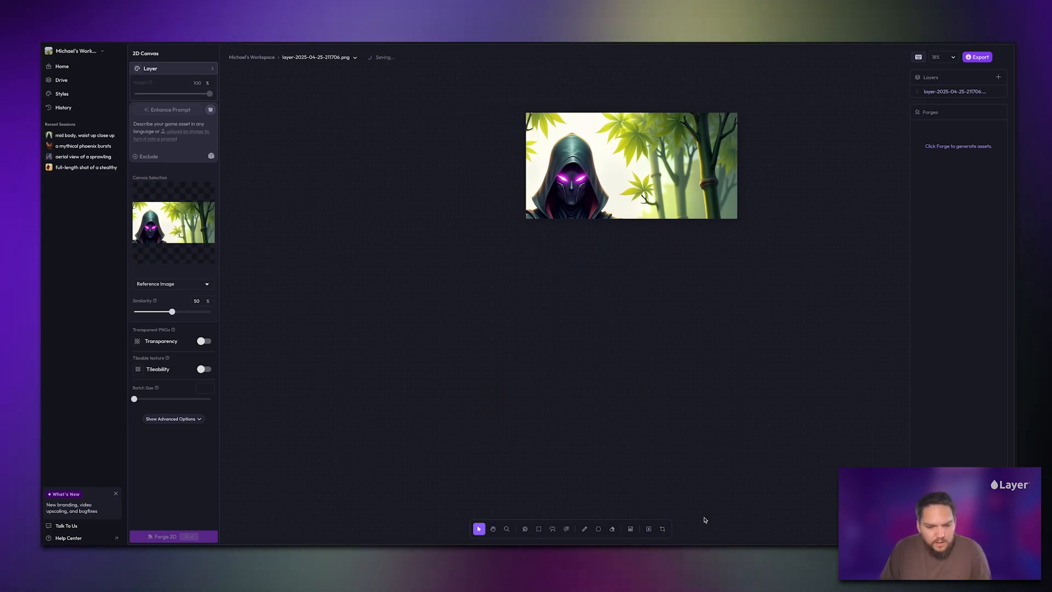
click(662, 529)
drag(739, 112, 605, 108)
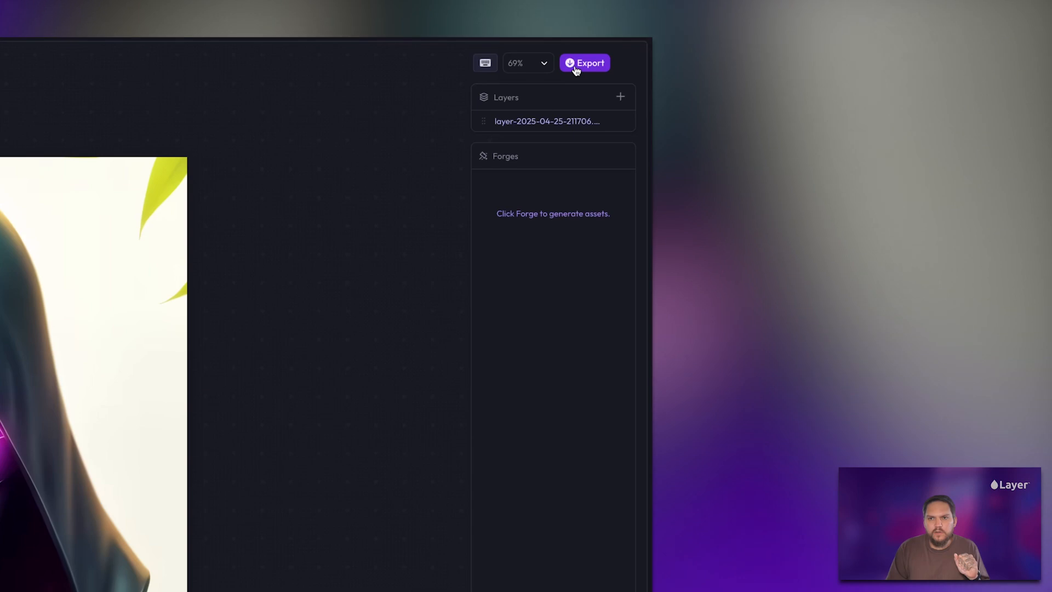
Export the cropped headshot to Drive, creating a new folder named "Cyborg Ninja Video" as its destination.
click(576, 64)
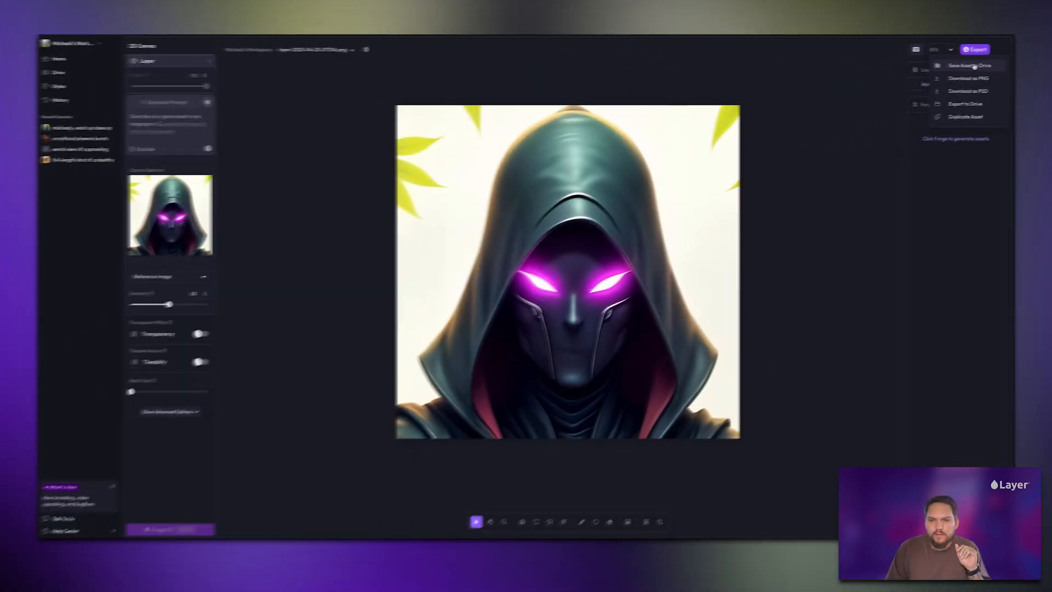
click(650, 88)
click(982, 53)
click(967, 69)
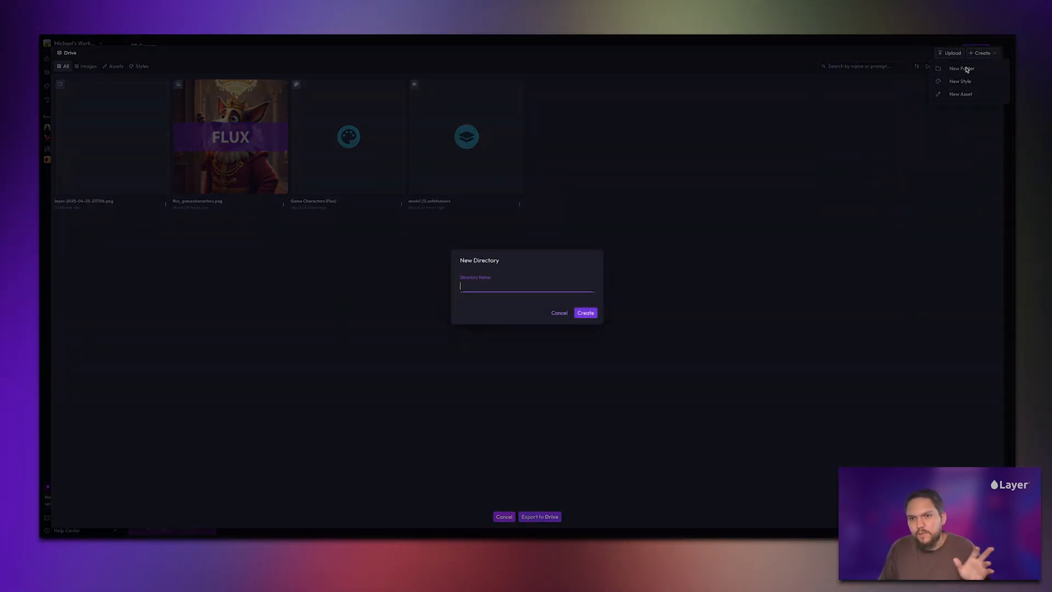
text(C)
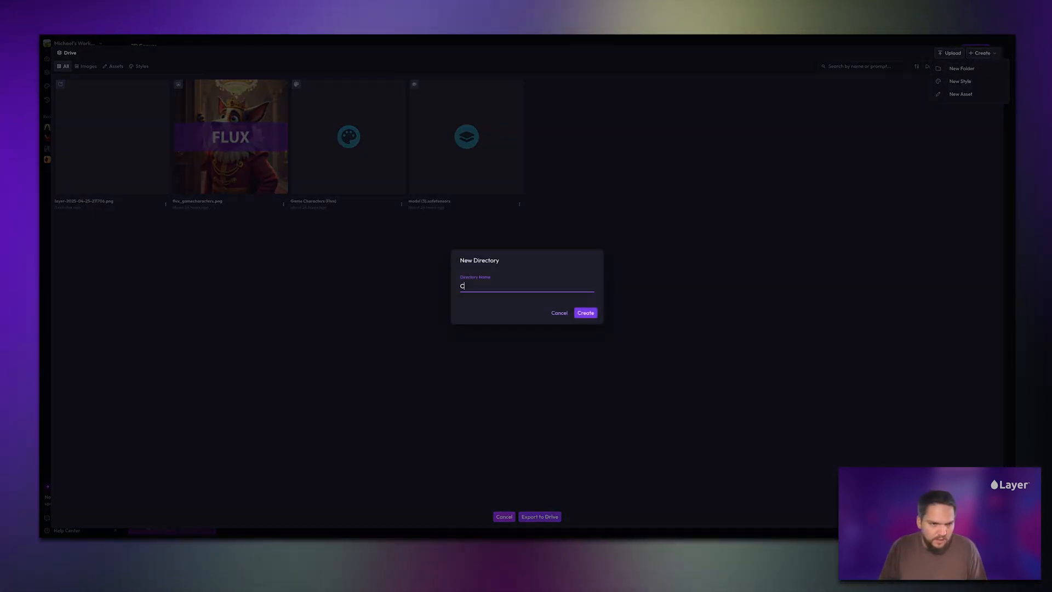
text(yborg Ninj)
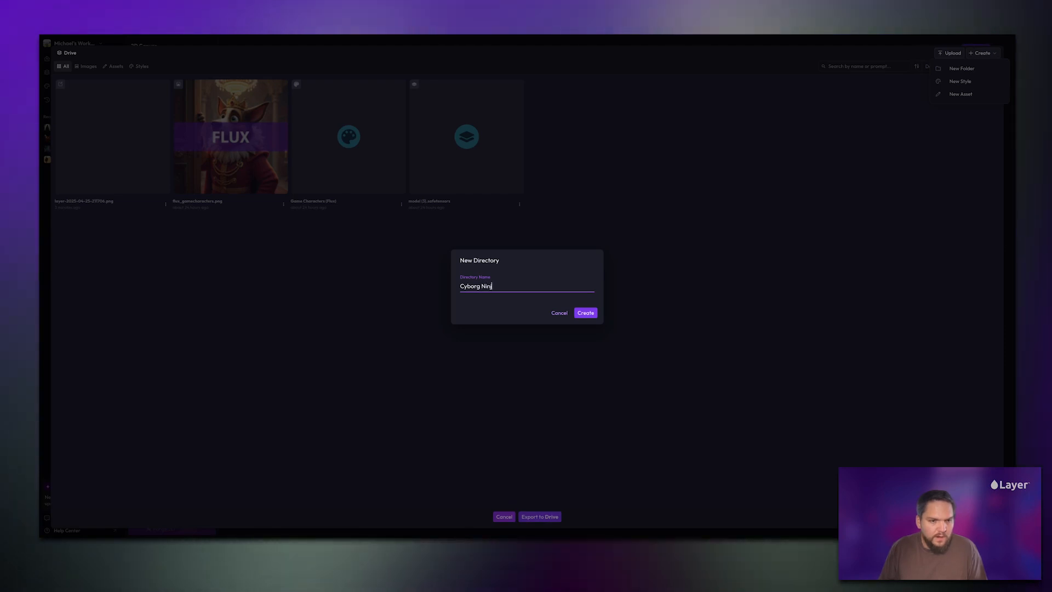
text(a Video)
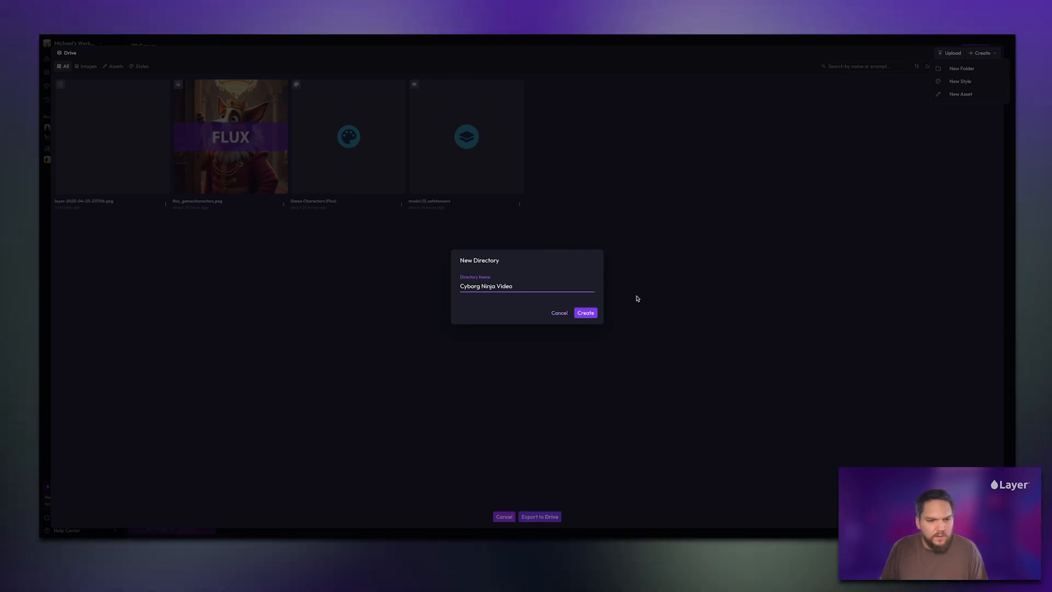
click(580, 317)
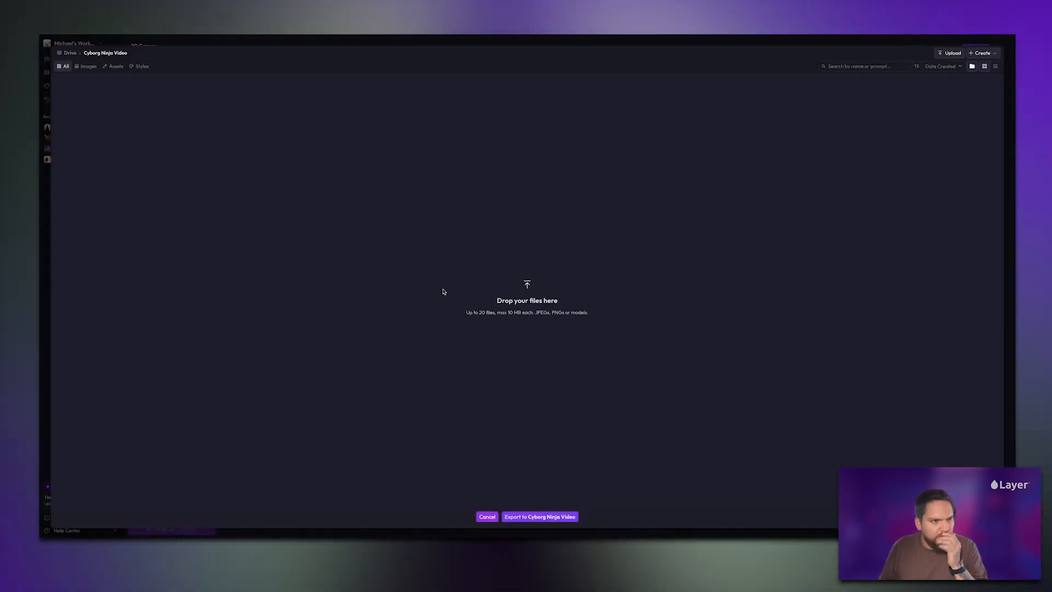
click(551, 517)
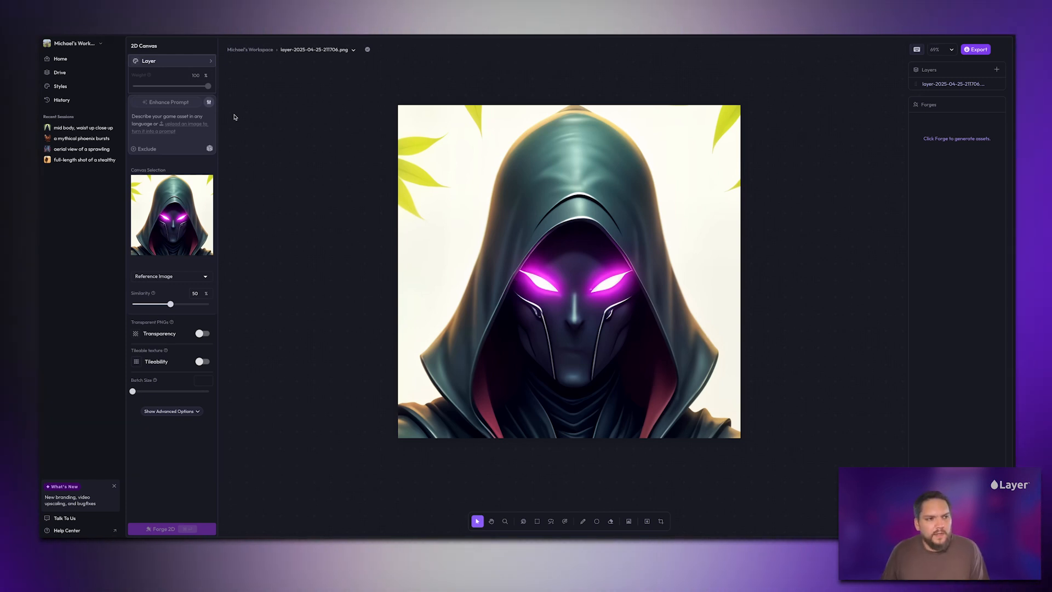
Reopen the "mid body, waist up close up" session and apply the prompt enhancement "update to a wide angle, full body shot of this cyborg ninja".
click(104, 61)
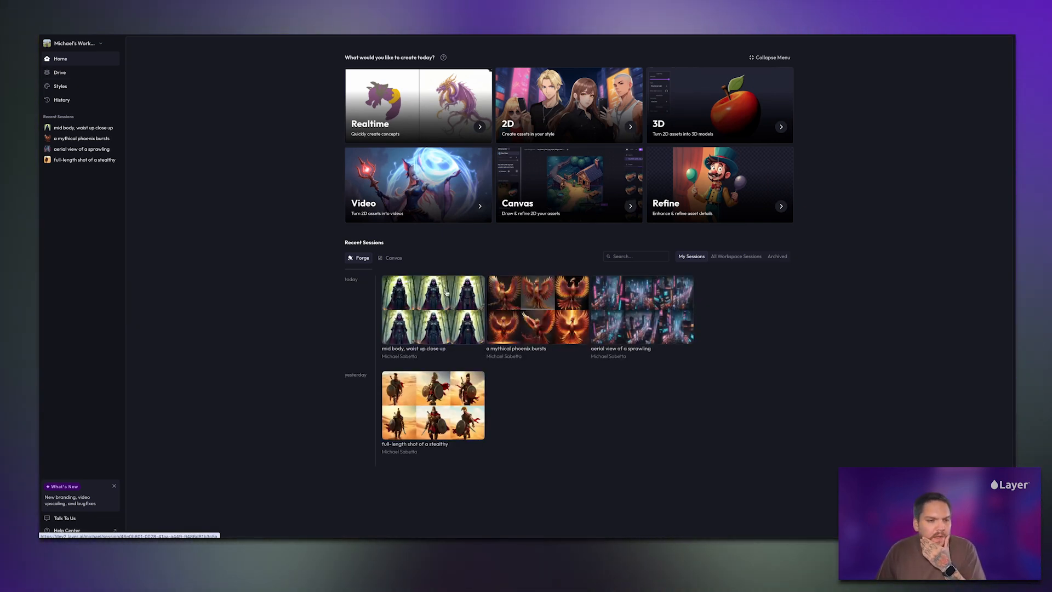
click(447, 293)
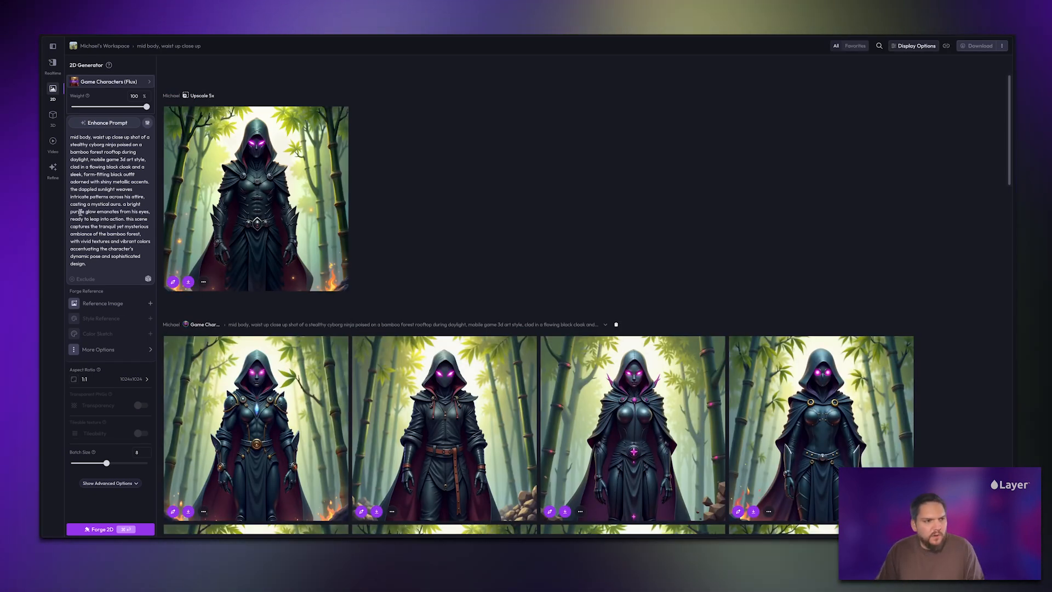
click(107, 123)
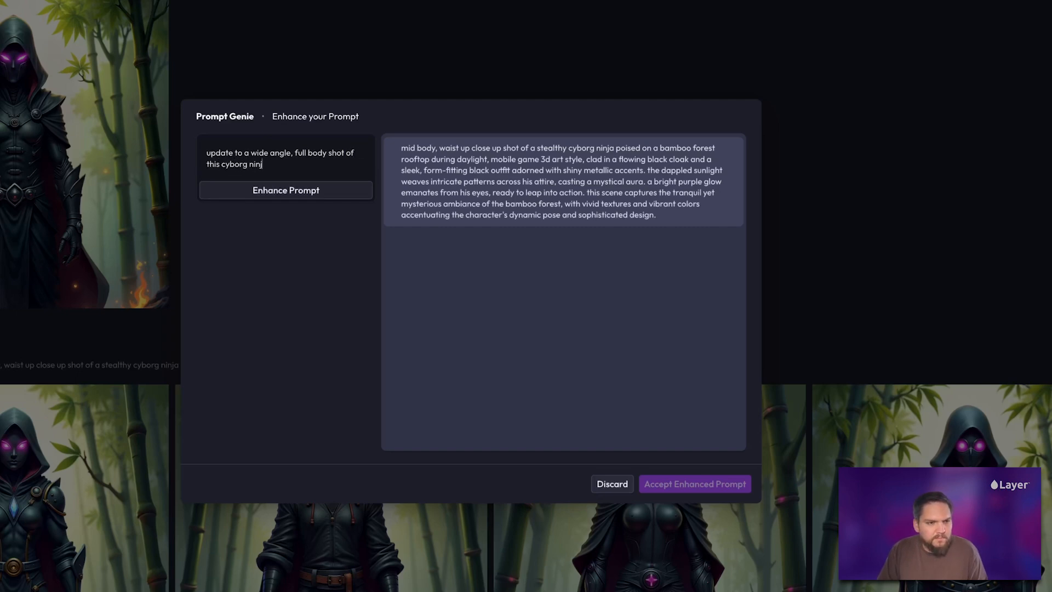
click(258, 190)
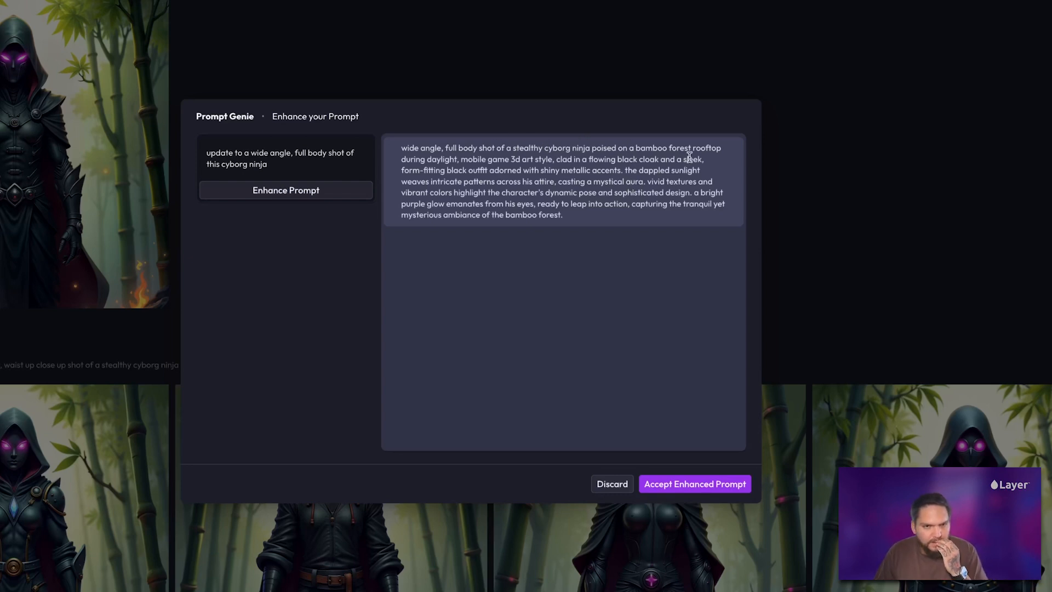
click(723, 483)
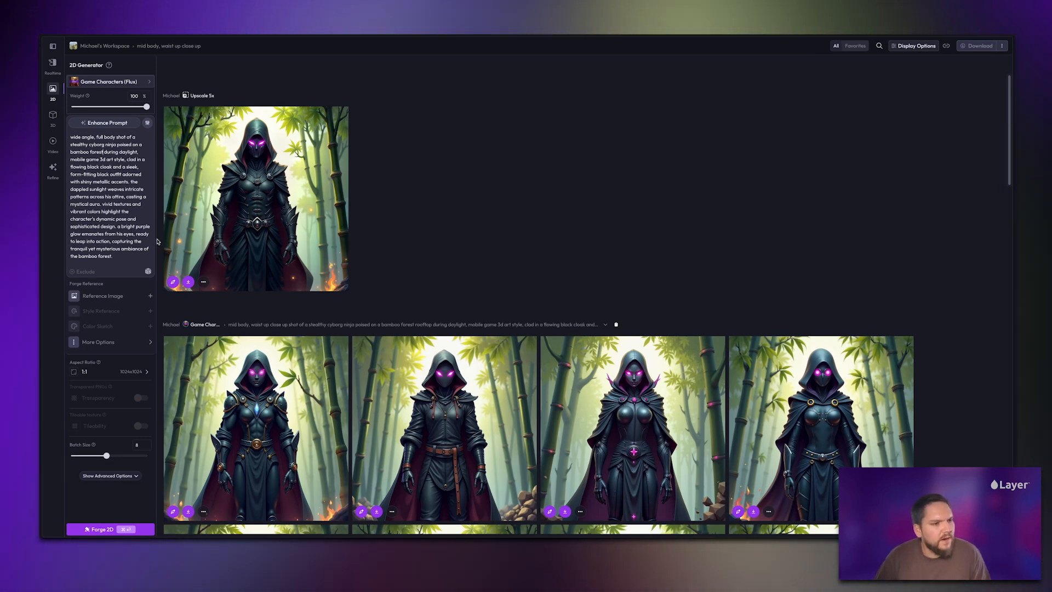
Remove "rooftop" from the enhanced prompt and forge a new batch of eight 1:1 images.
drag(149, 234, 130, 226)
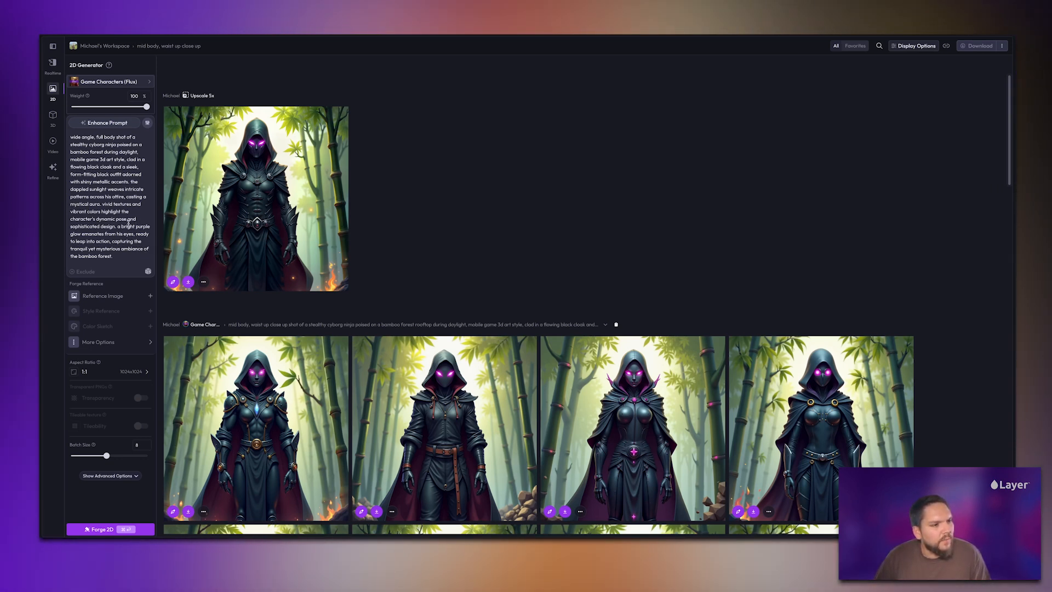
click(110, 243)
click(122, 255)
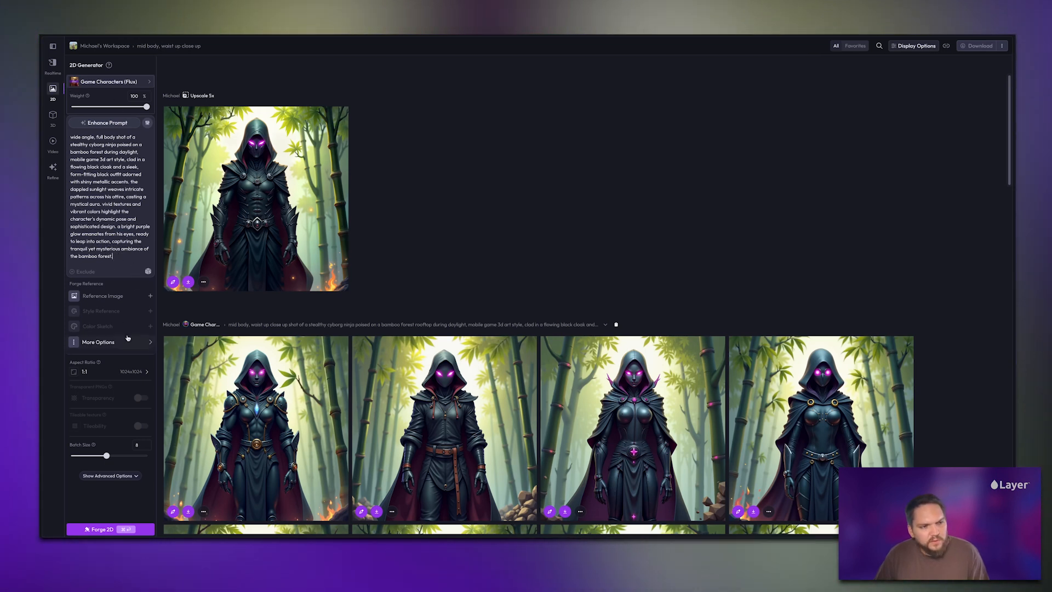
click(116, 530)
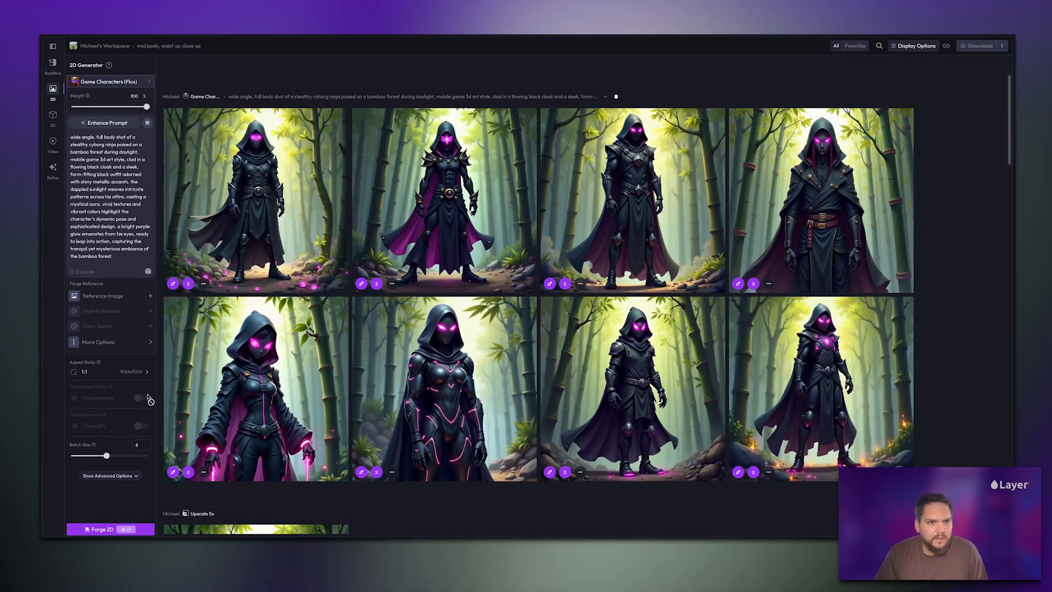
Look over the new full-body ninja images and inspect the third one in the first row enlarged.
scroll(378, 384, down, 1)
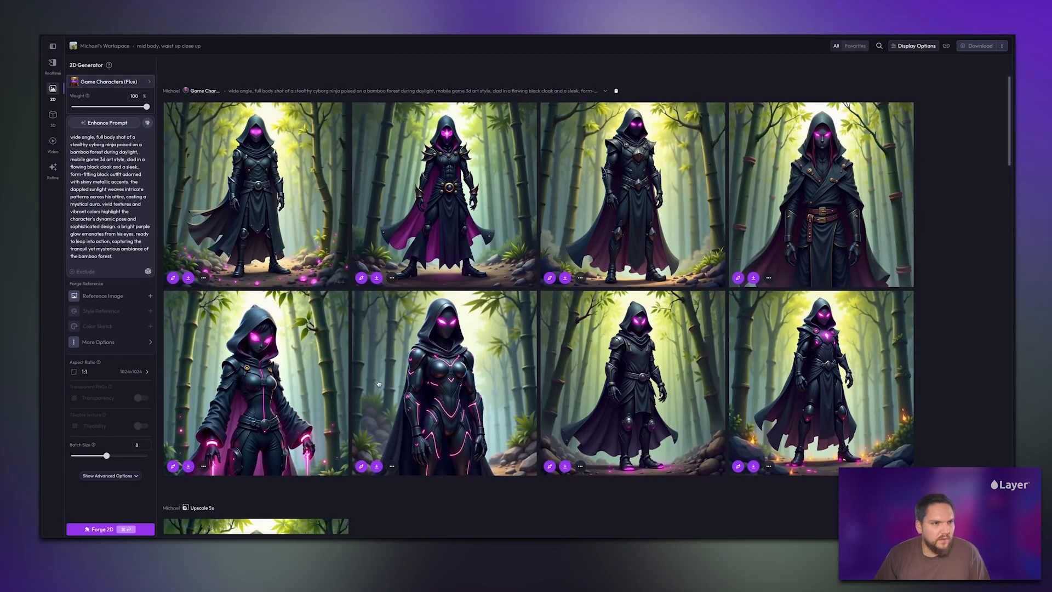
scroll(379, 384, down, 2)
scroll(378, 383, up, 2)
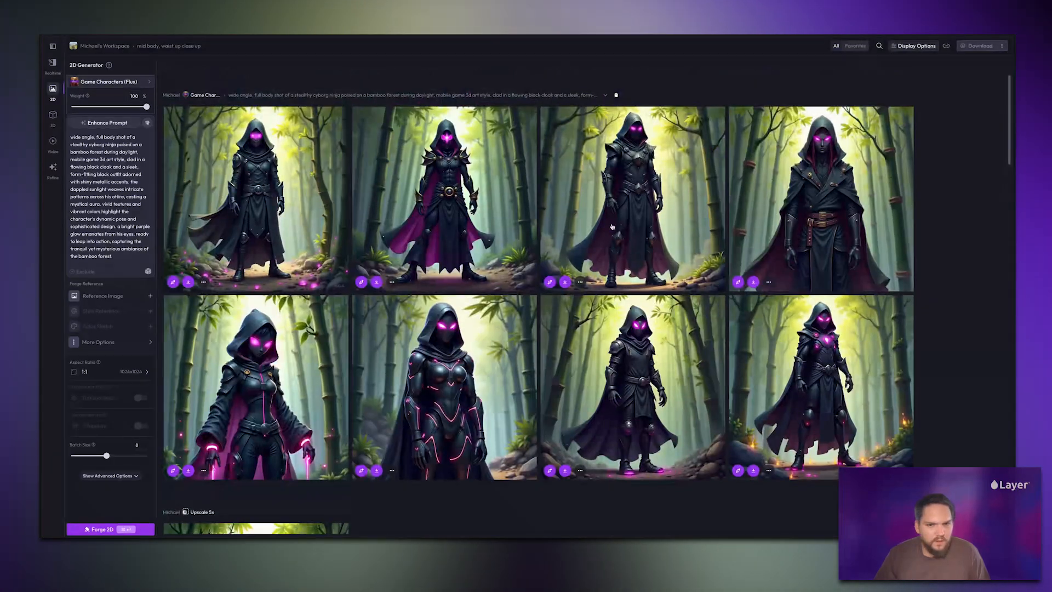
click(612, 226)
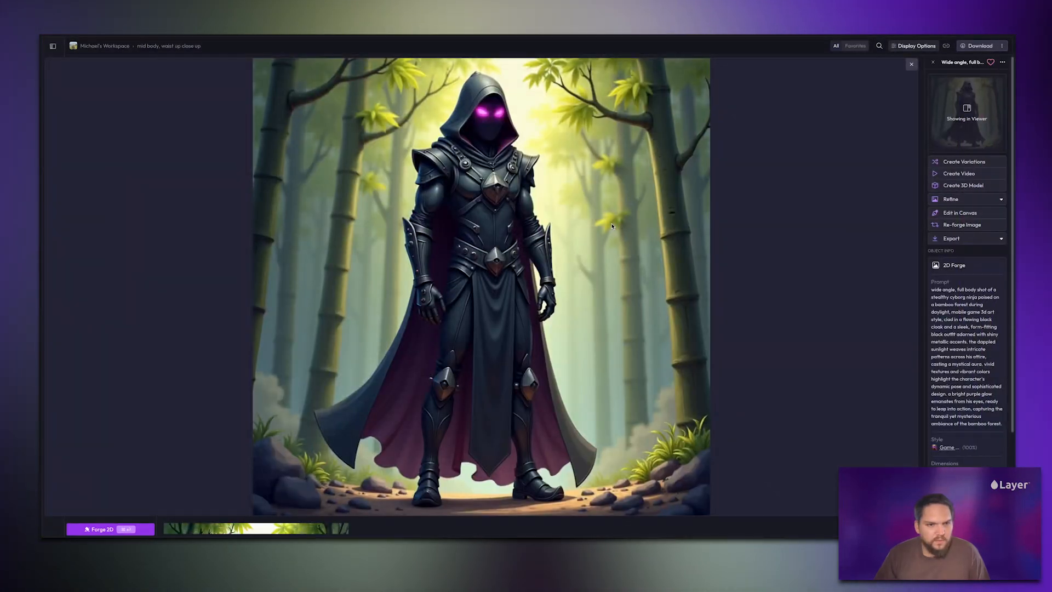
click(731, 114)
Filter the session to favorites, select the liked waist-up ninja, and compare it with the full set of images.
click(855, 46)
click(301, 213)
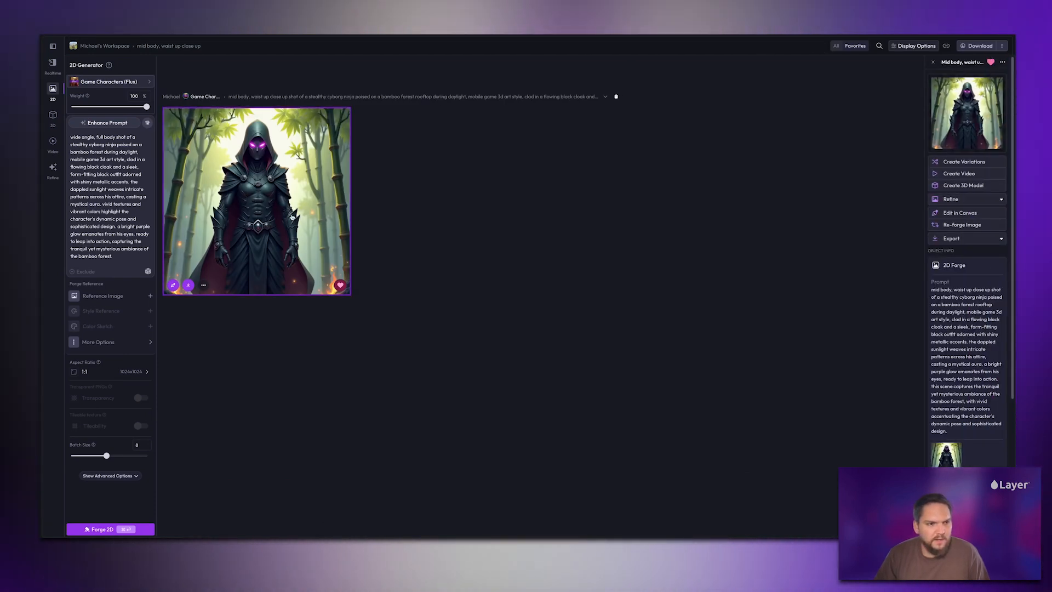
click(834, 46)
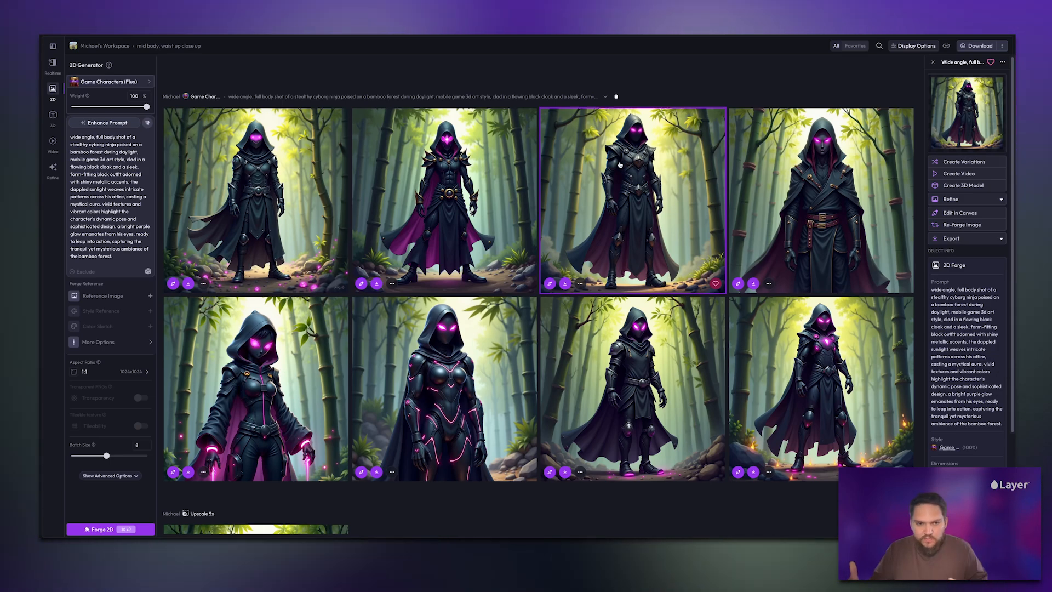
scroll(648, 191, down, 5)
scroll(649, 191, down, 10)
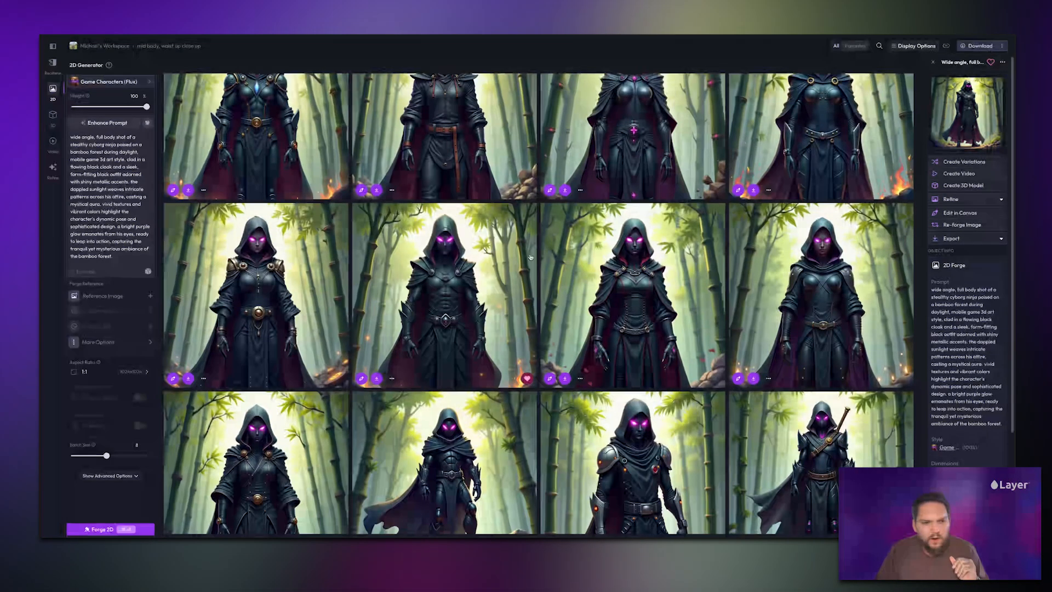
click(530, 257)
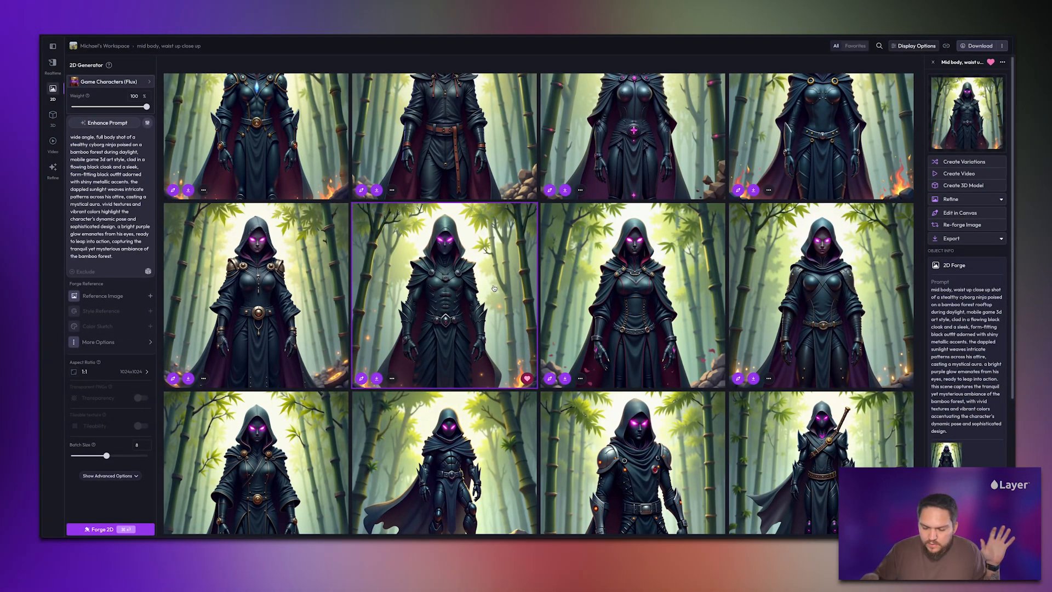
scroll(478, 392, down, 10)
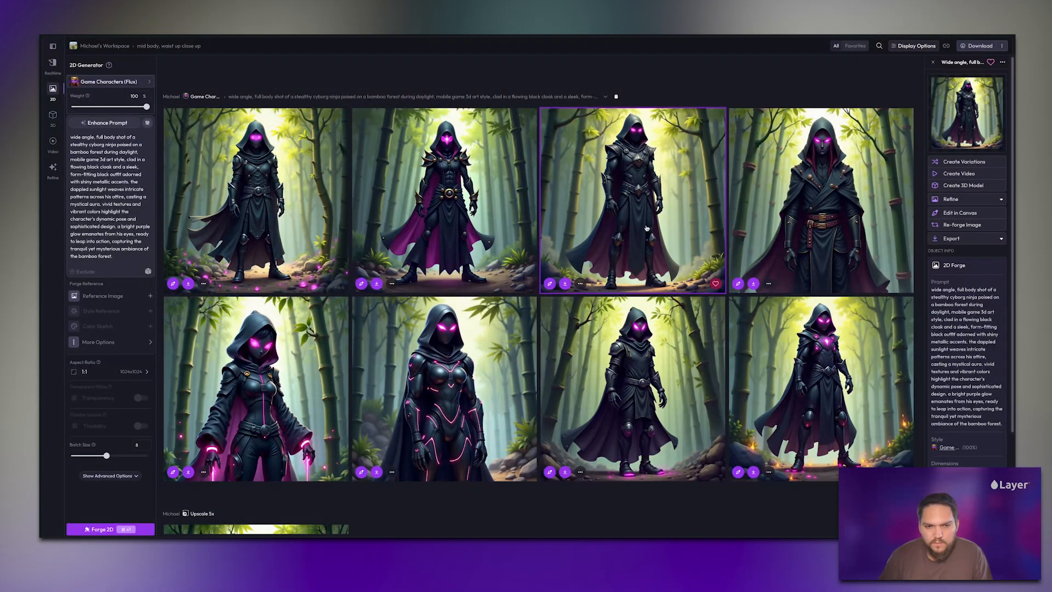
Save the third full-body ninja image in the first row to the "Cyborg Ninja Video" folder in Drive.
click(565, 283)
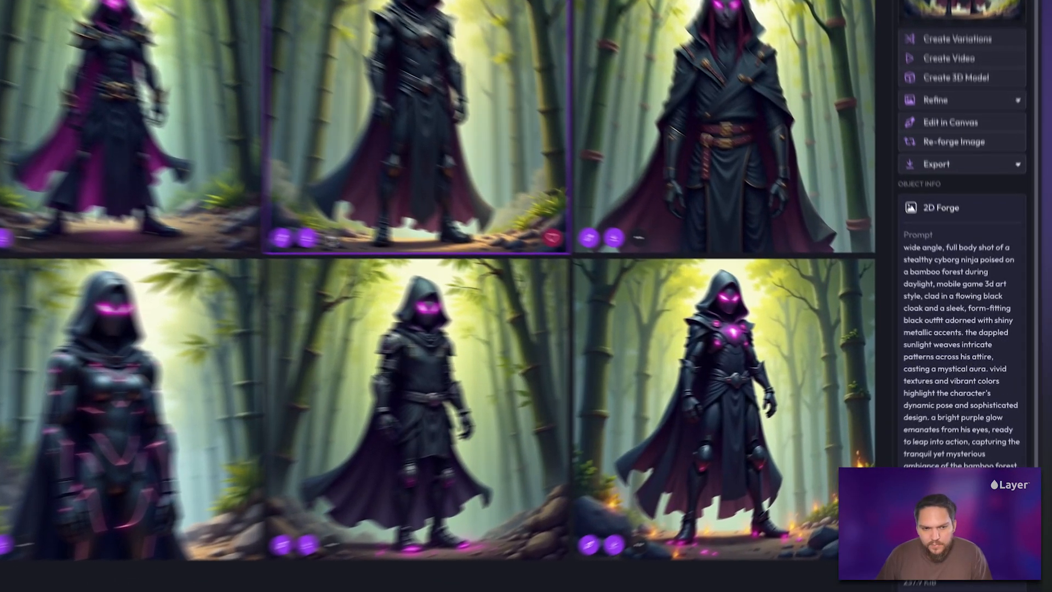
click(333, 236)
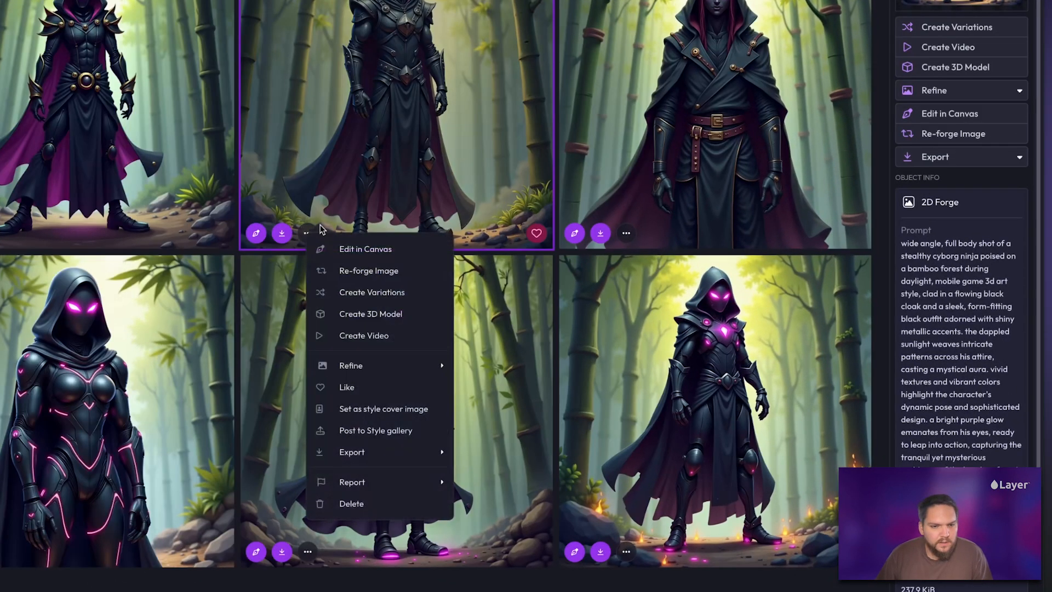
mouse_move(439, 452)
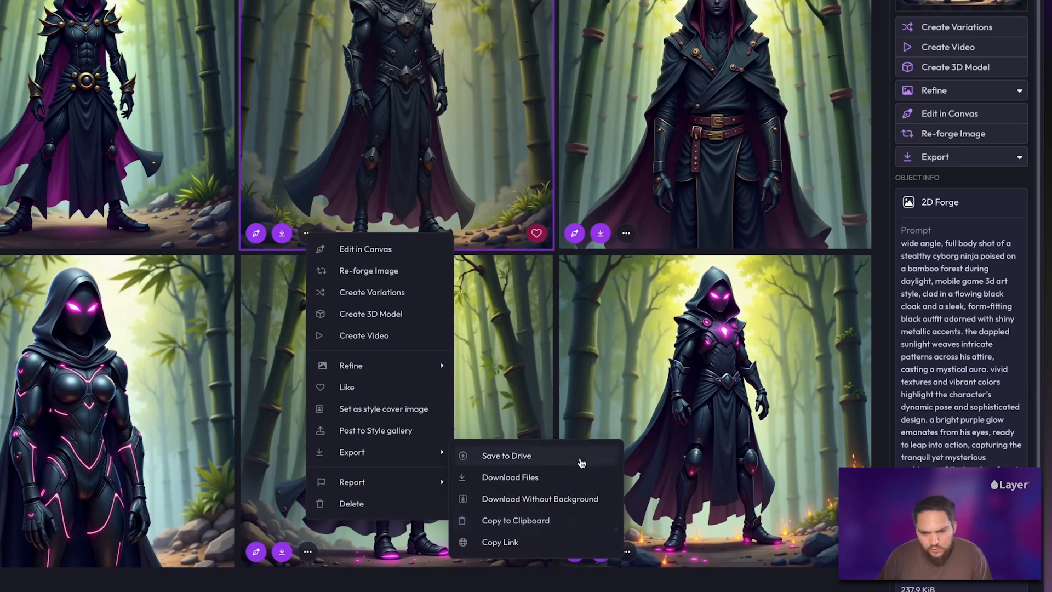
click(582, 463)
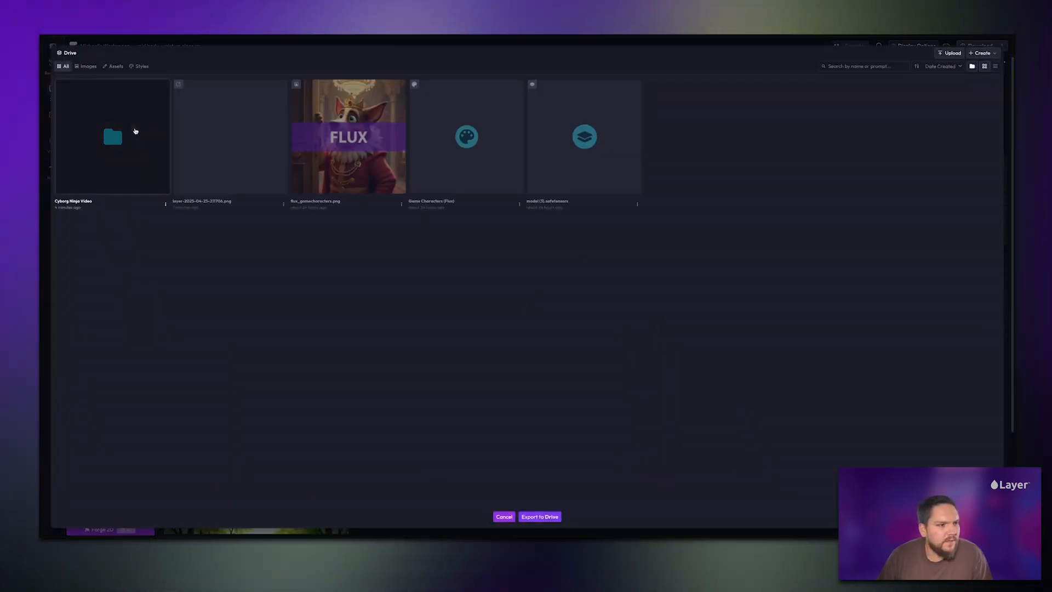
click(135, 131)
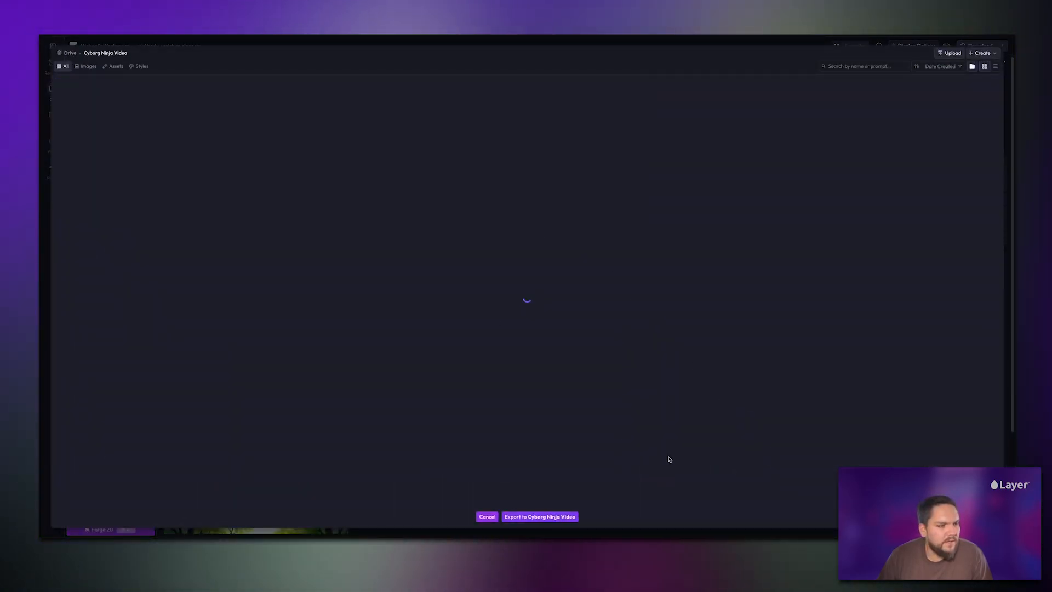
click(558, 521)
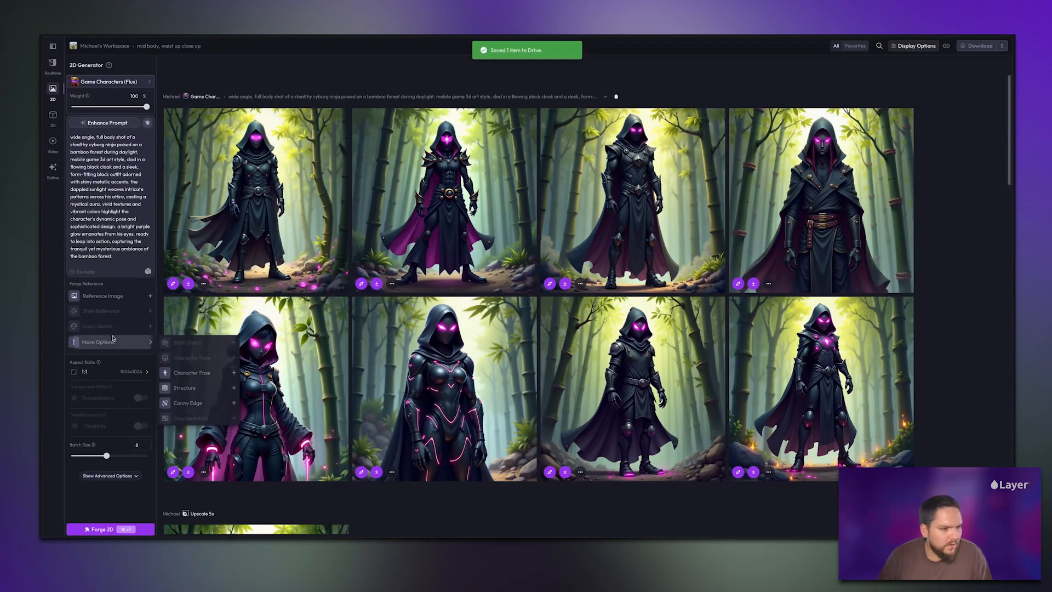
Add the full-body ninja image from the "Cyborg Ninja Video" Drive folder as a Canny Edge reference with 50% similarity.
click(202, 403)
click(538, 314)
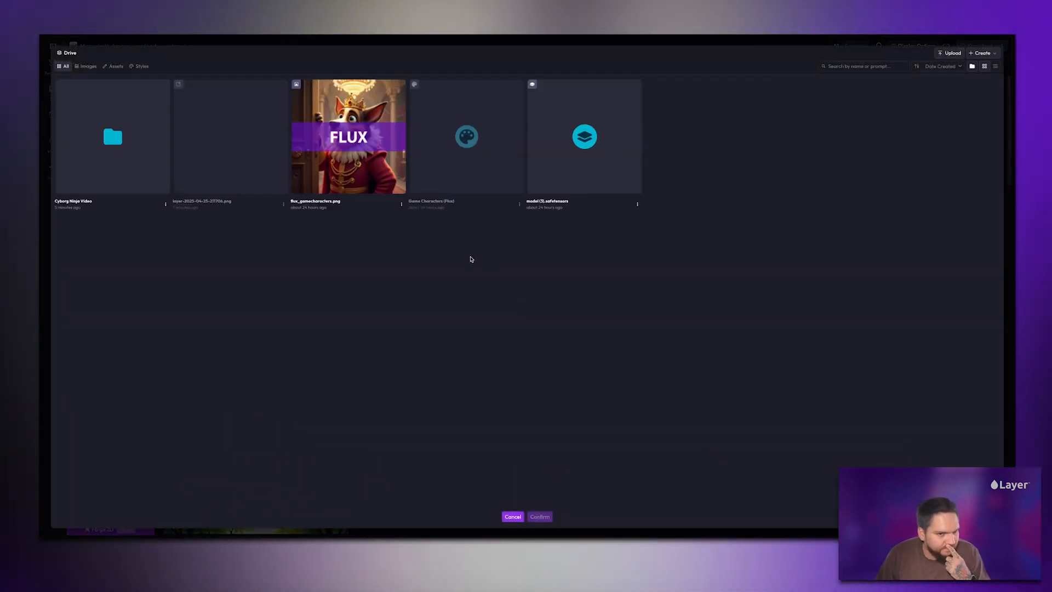
click(98, 137)
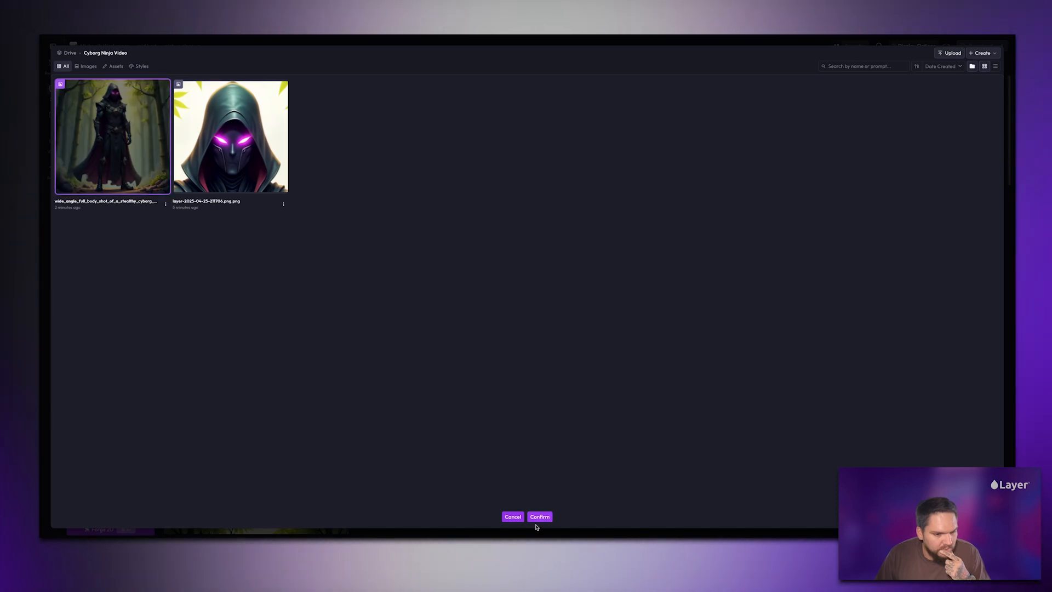
click(539, 518)
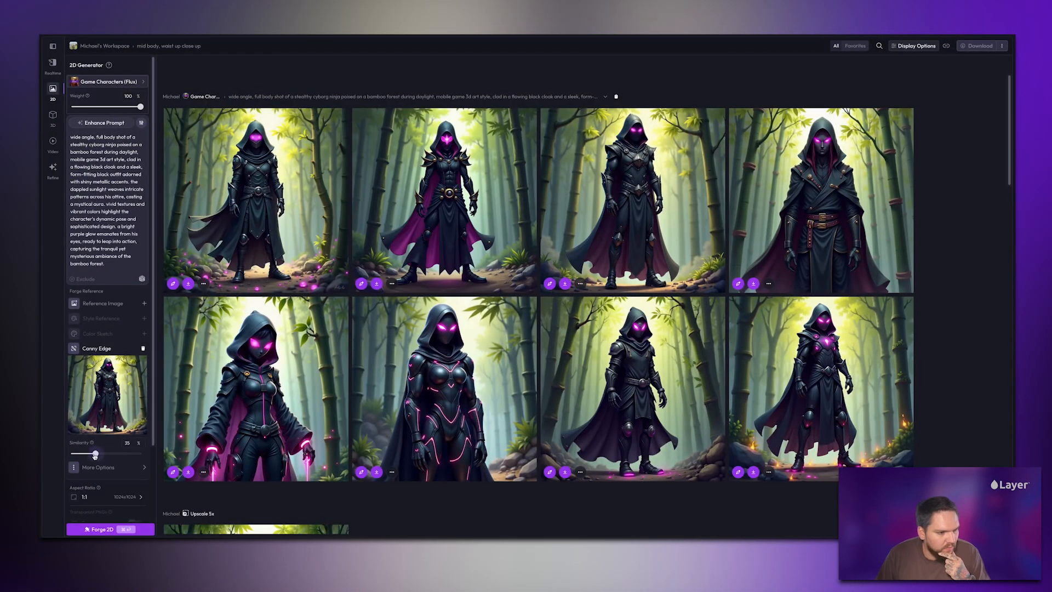
drag(93, 456, 107, 455)
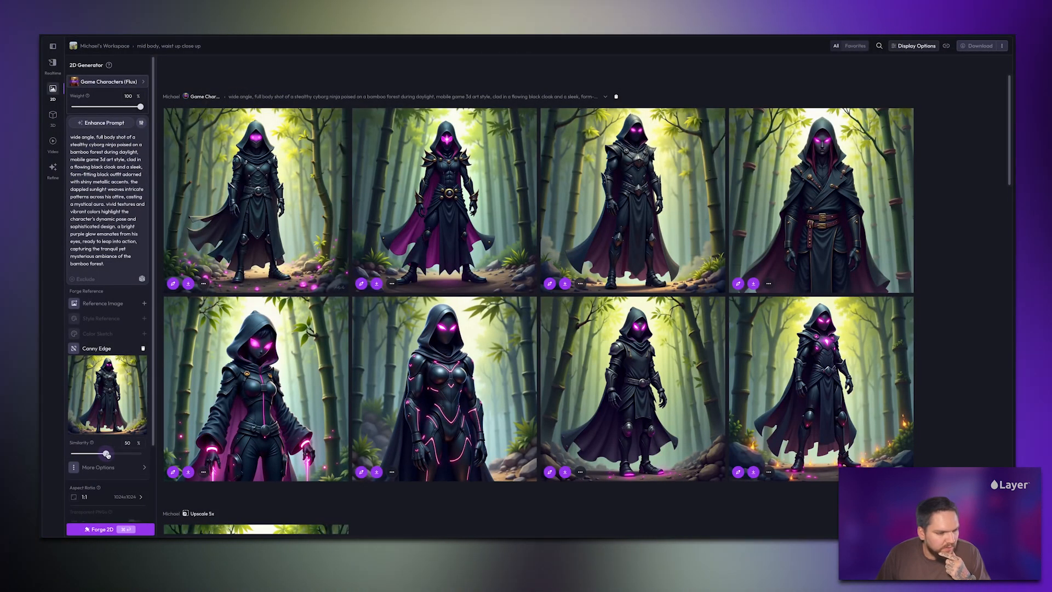
scroll(496, 414, down, 8)
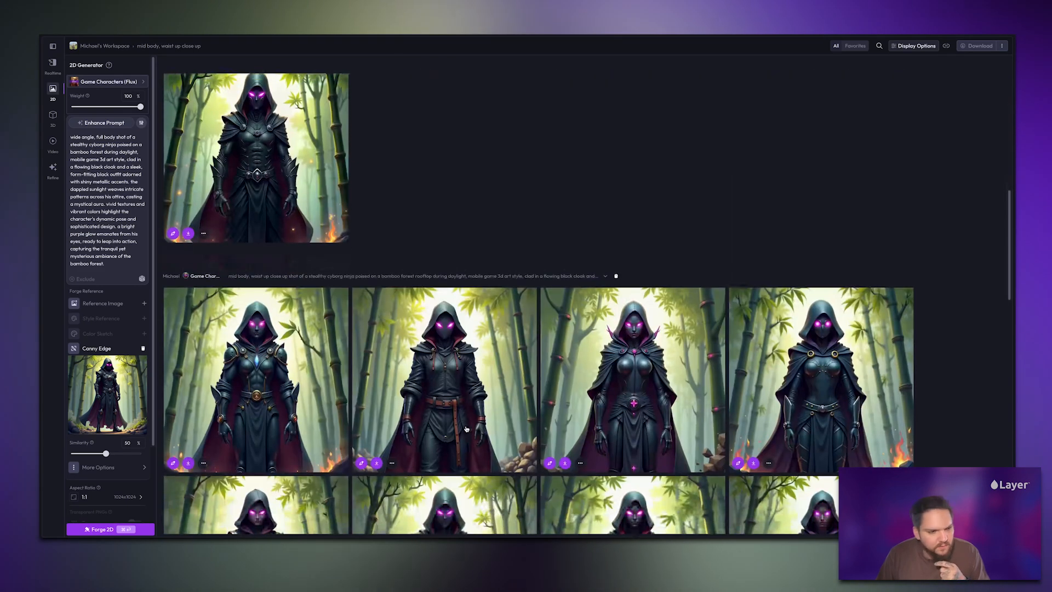
scroll(467, 427, down, 3)
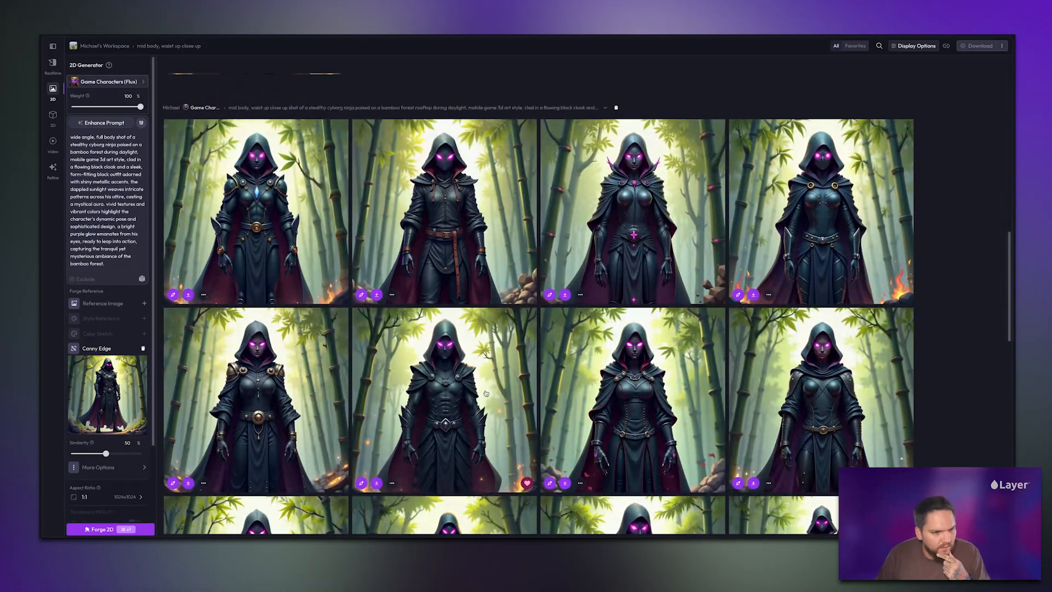
Use the liked waist-up ninja image for variations as the Reference Image at 40% similarity, keeping the Canny Edge reference.
right_click(455, 419)
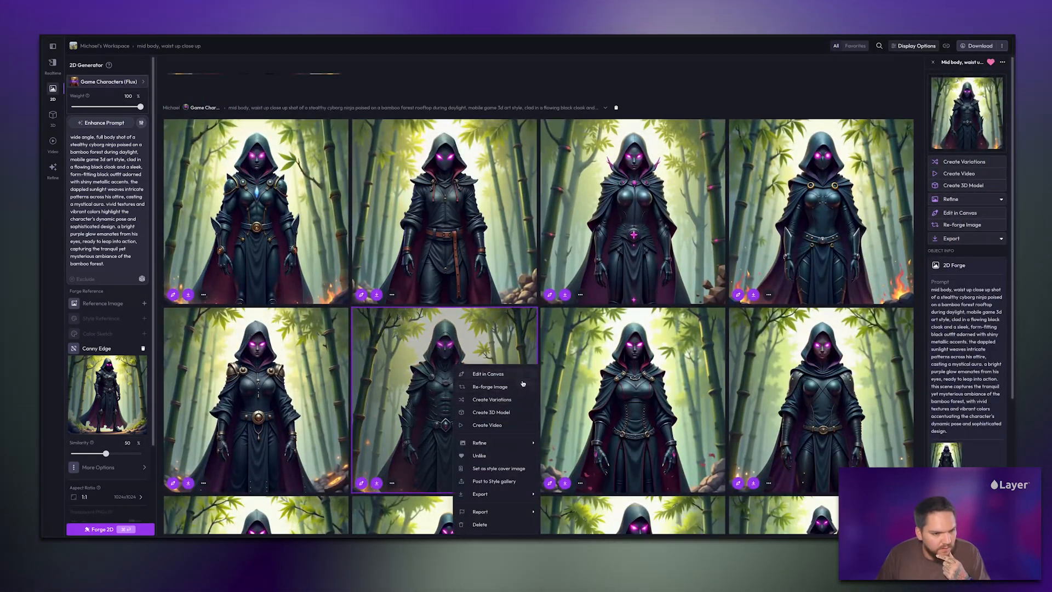
click(523, 401)
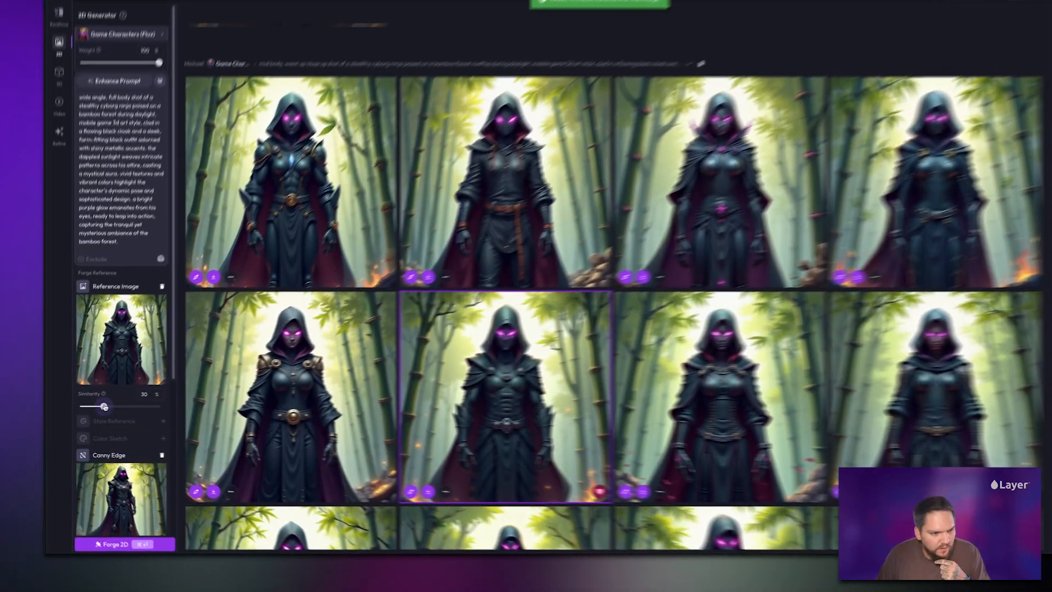
drag(104, 406, 112, 407)
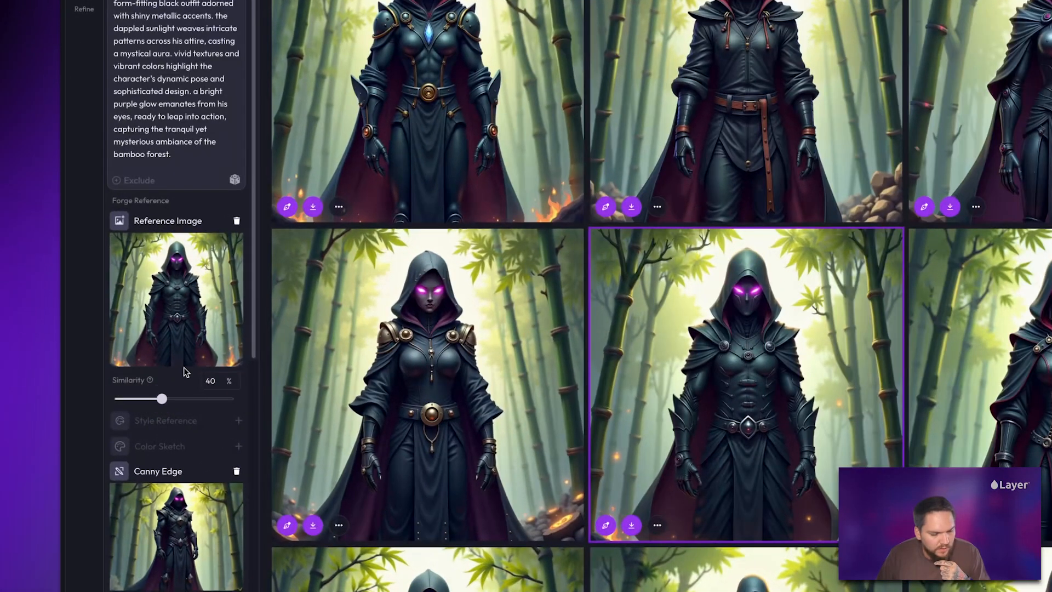
scroll(183, 367, down, 5)
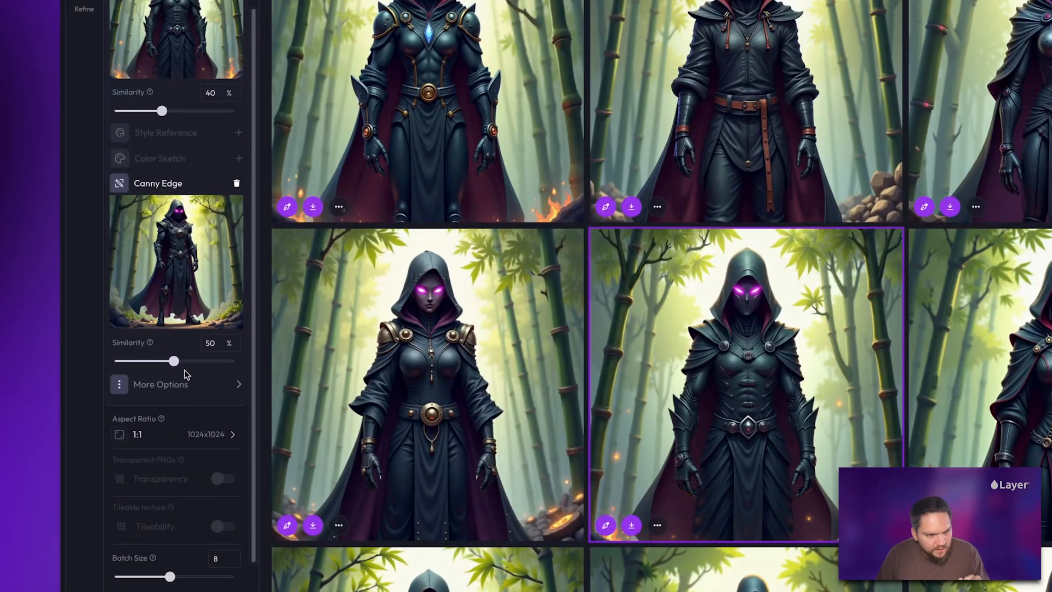
scroll(186, 327, up, 5)
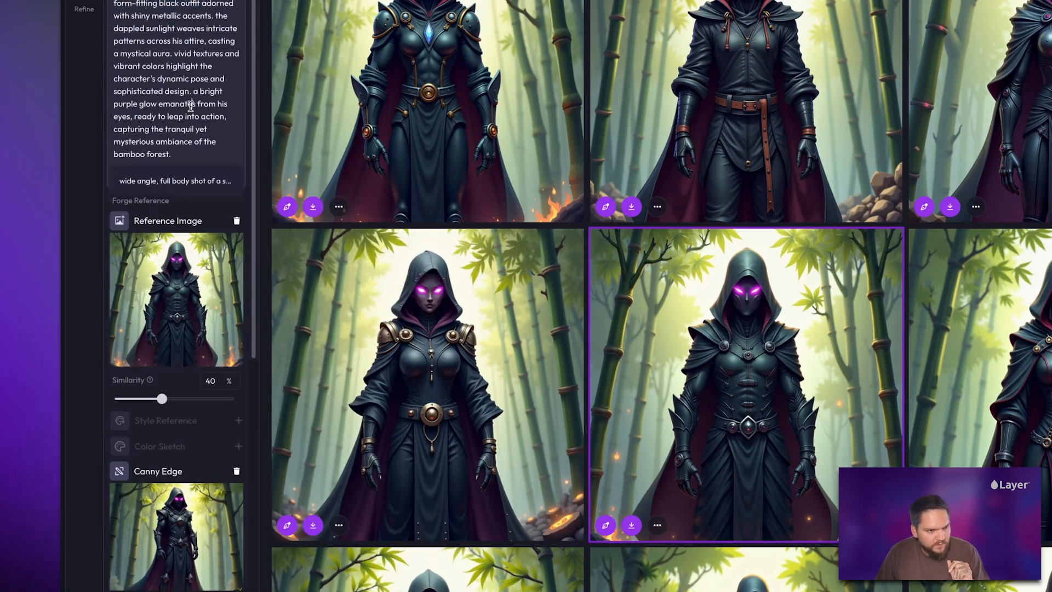
Check the Reference Image and Canny Edge settings and forge batches of eight full-body ninja images from them.
mouse_move(228, 310)
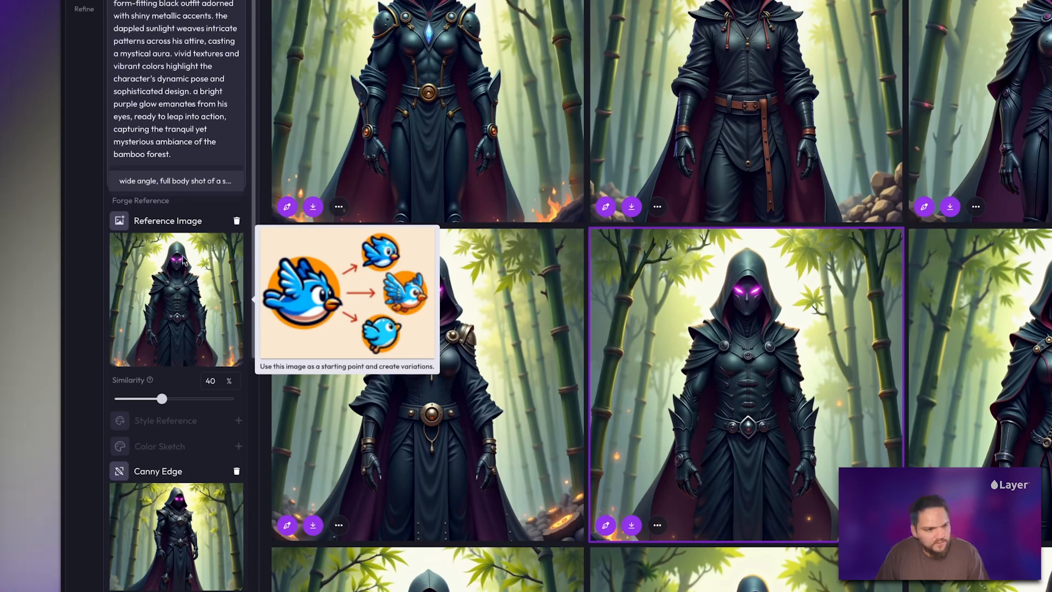
scroll(179, 328, down, 2)
mouse_move(176, 366)
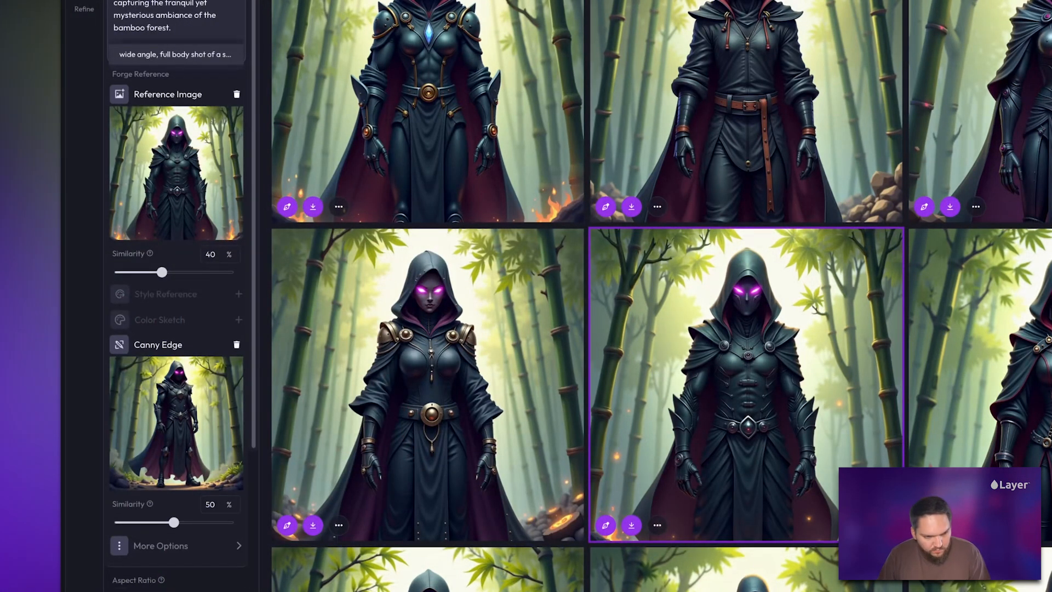
scroll(206, 529, down, 4)
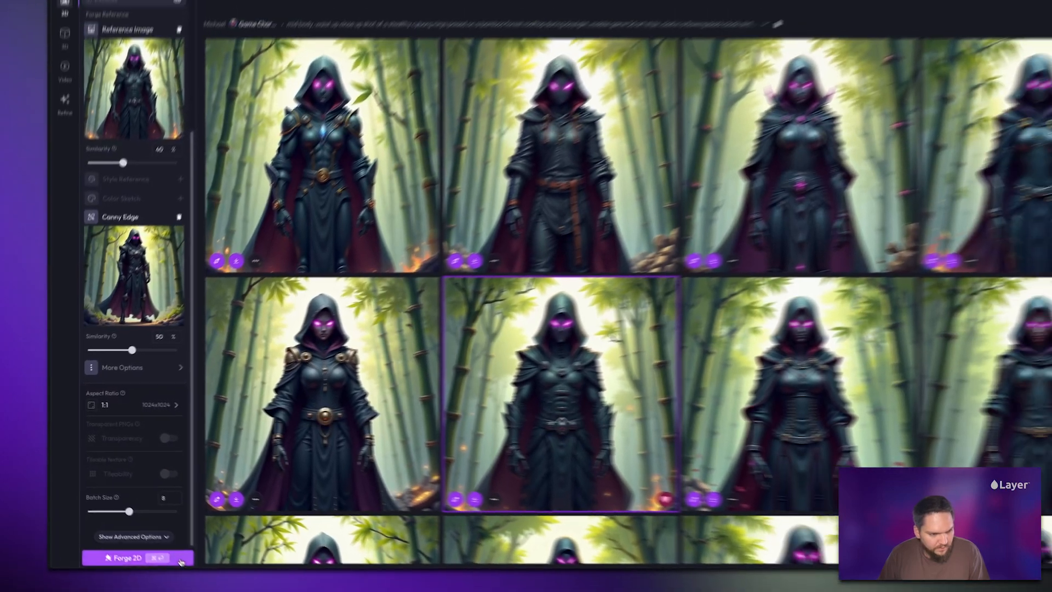
click(181, 563)
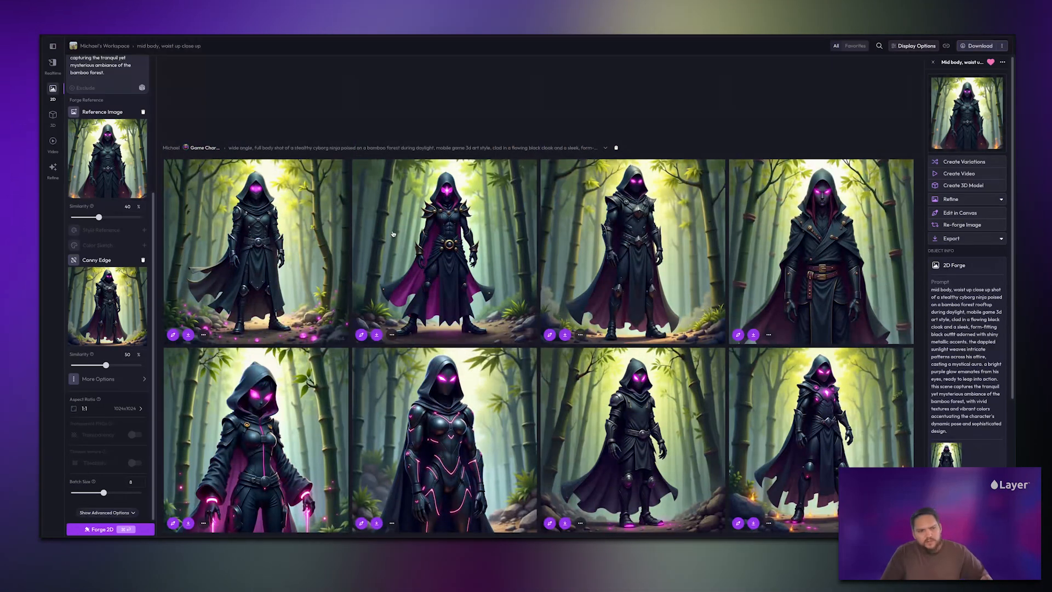
key(super+Return)
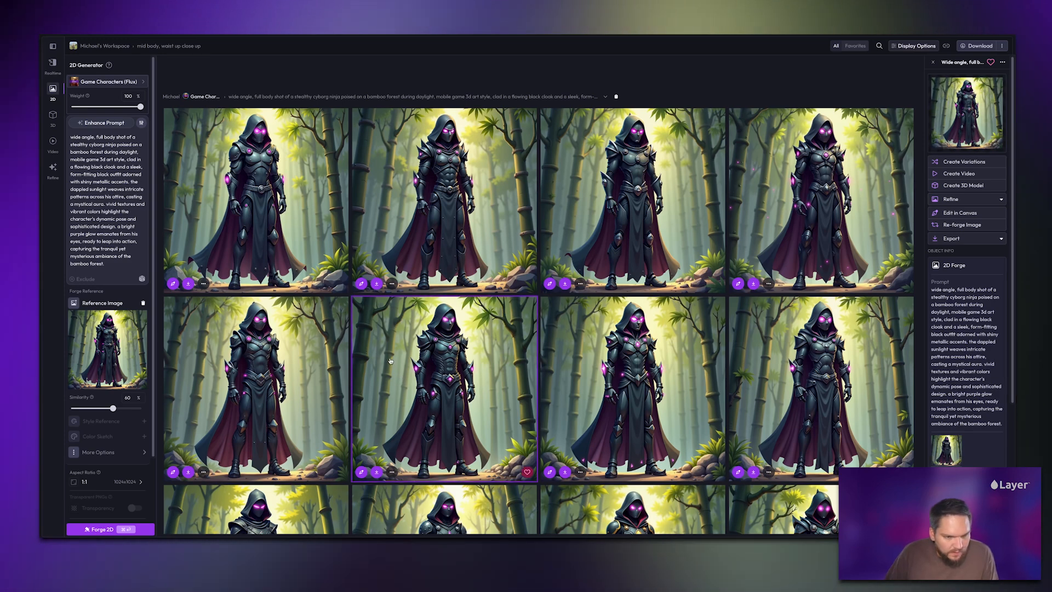
Inspect the second ninja in the second row enlarged, and compare the session's favorites with the full set of images.
click(385, 360)
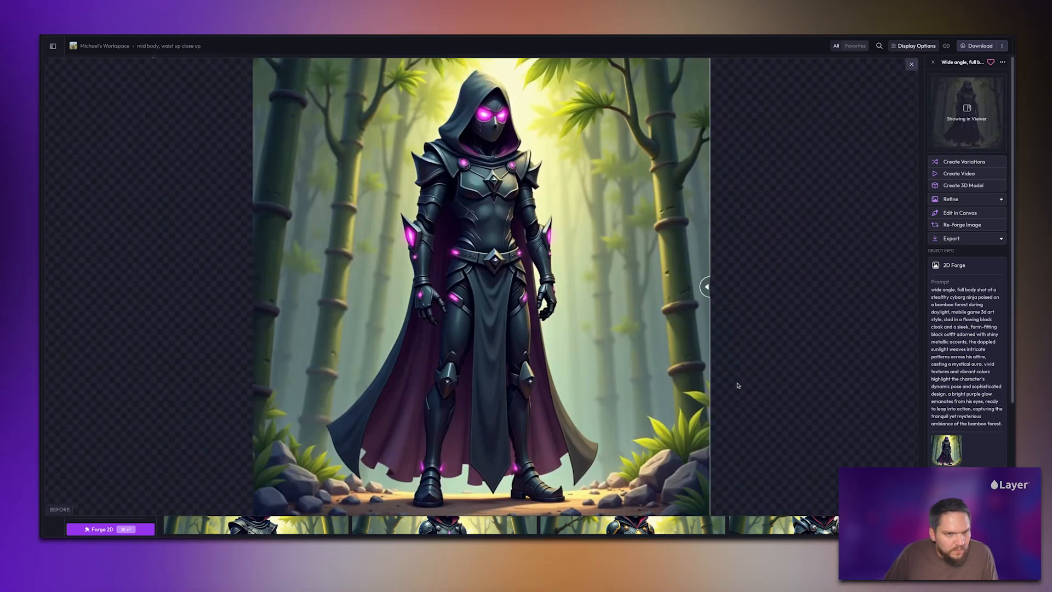
key(Escape)
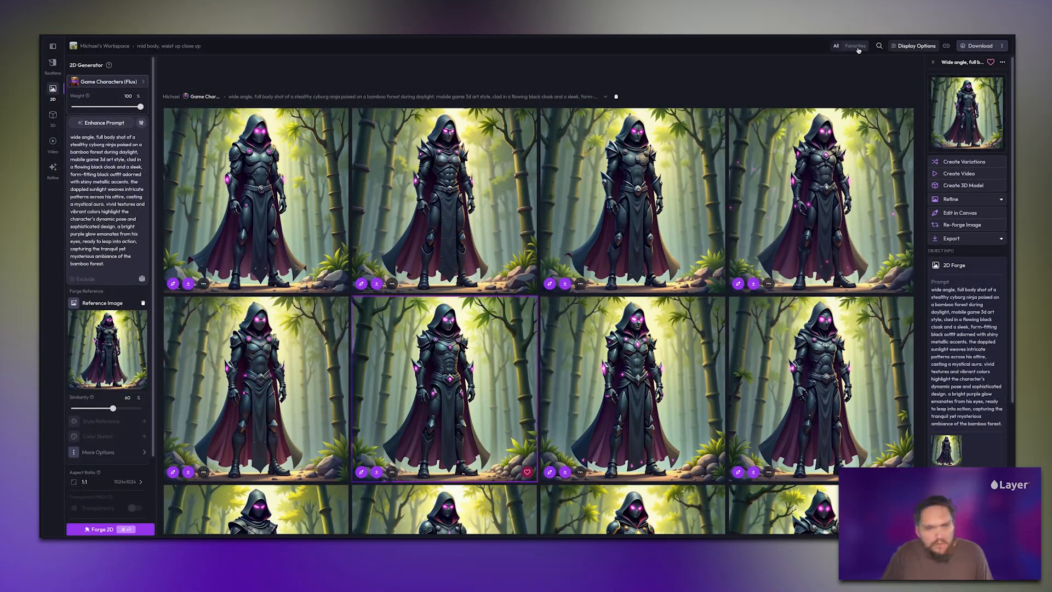
click(858, 48)
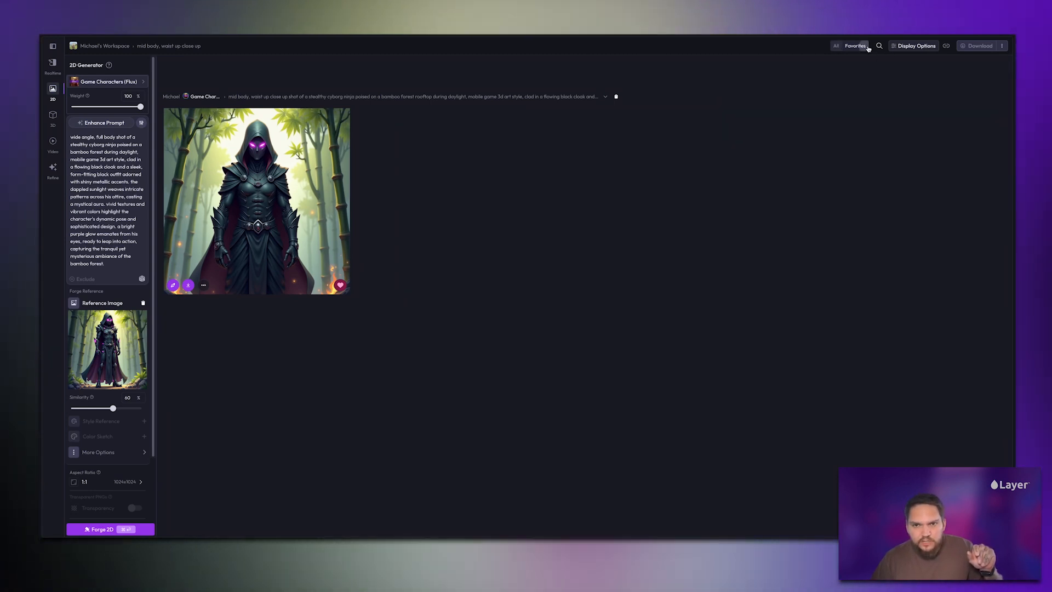
click(836, 48)
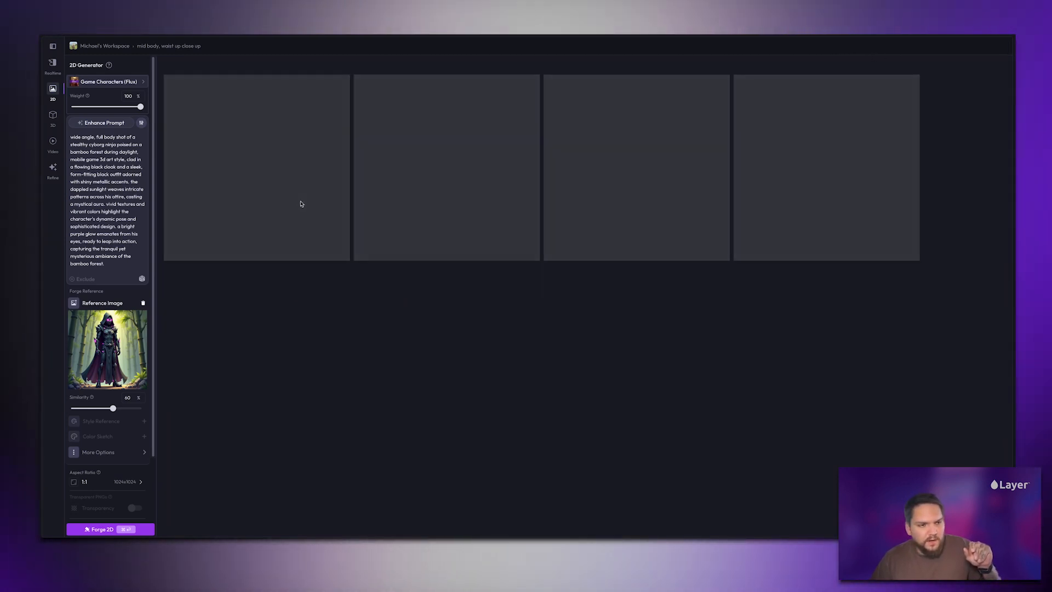
scroll(260, 230, down, 3)
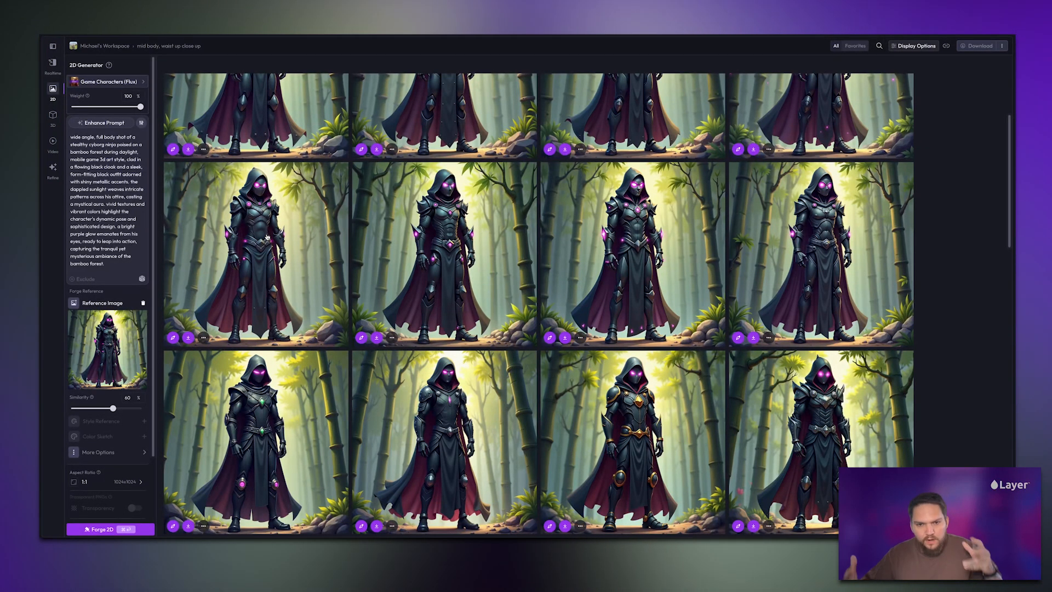
scroll(266, 236, up, 3)
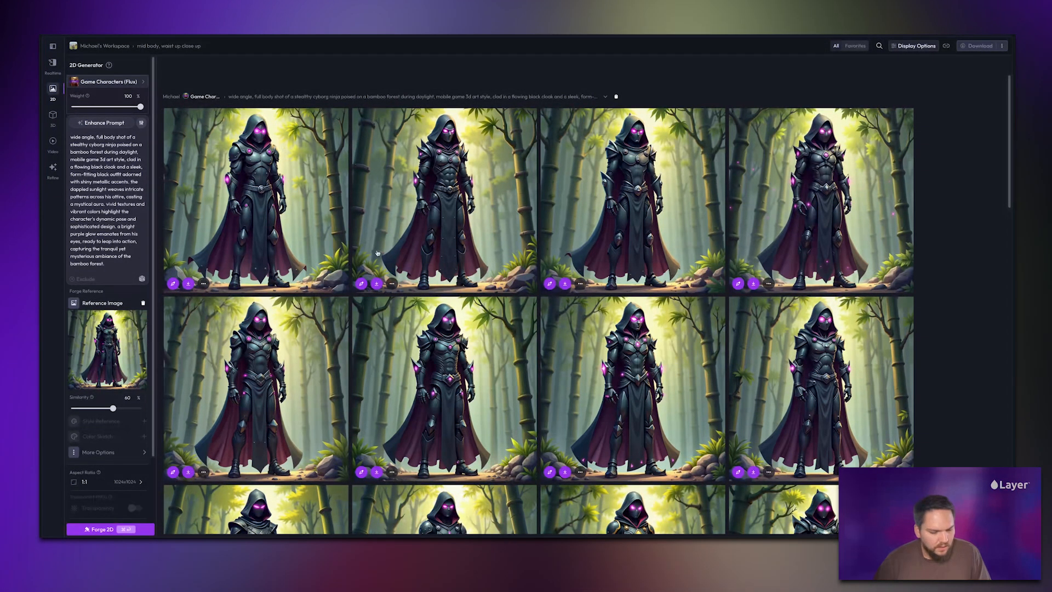
Like the second full-body ninja image in the second row of the newest batch.
click(492, 375)
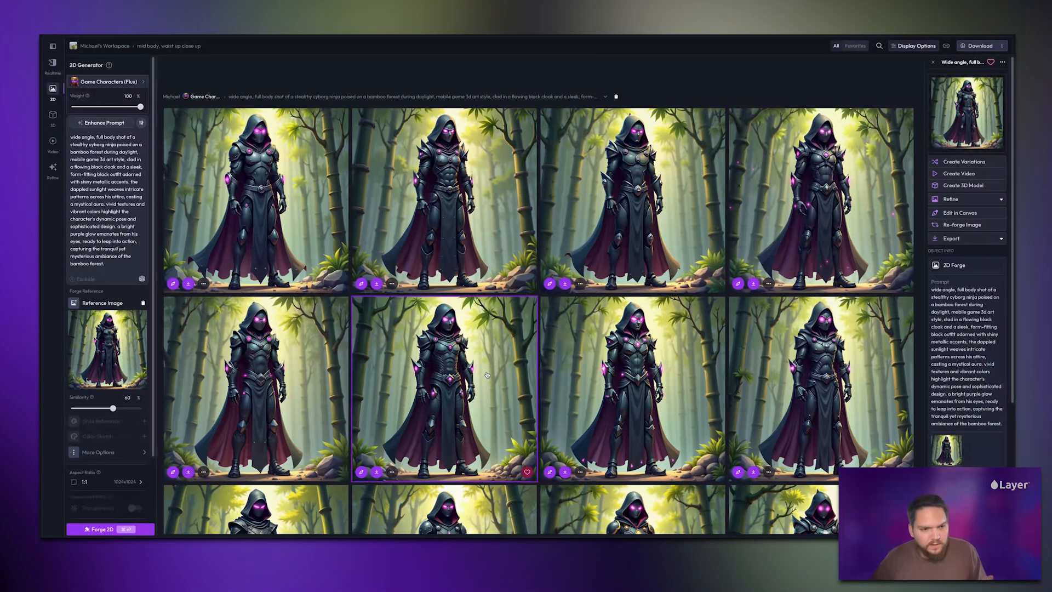
scroll(487, 374, down, 2)
click(527, 359)
scroll(527, 359, up, 2)
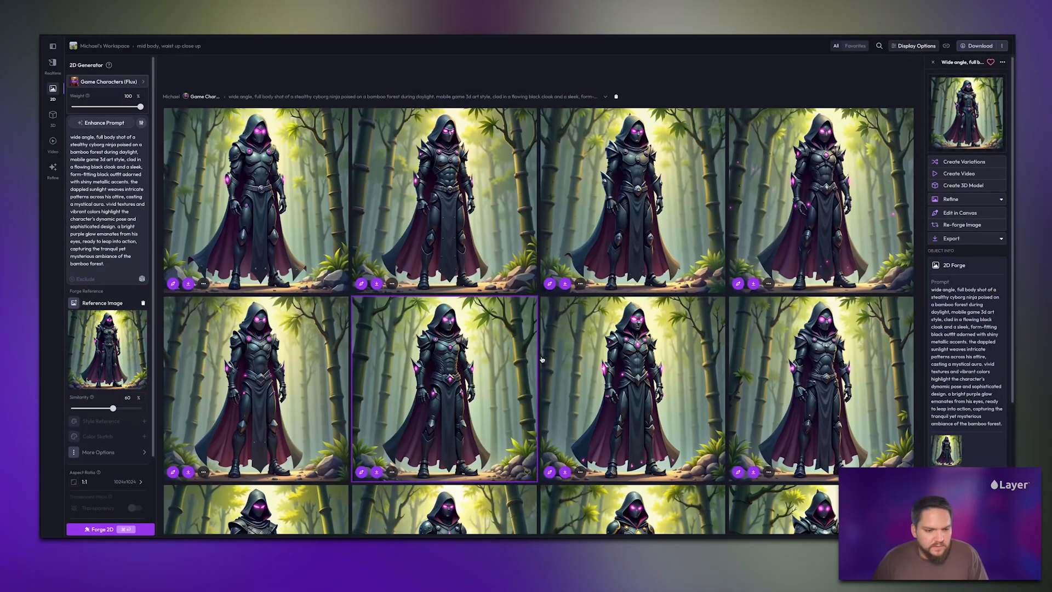
Filter the session to favorites and display them in one continuous grid without the prompt headings.
click(854, 46)
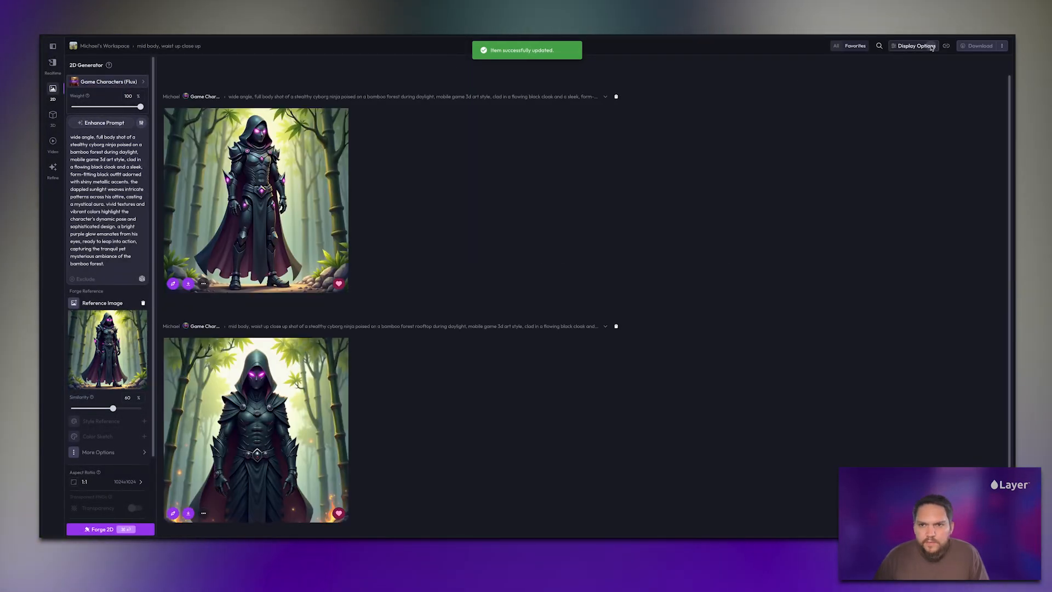
click(915, 46)
click(981, 69)
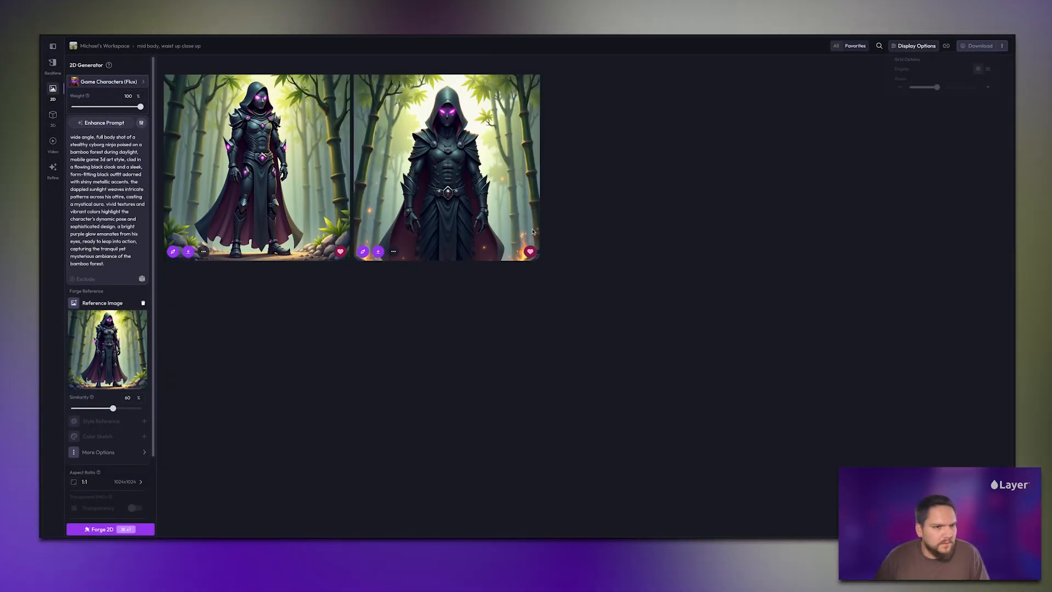
Compare the two liked ninjas, view the full-body one enlarged, and close its details.
click(529, 192)
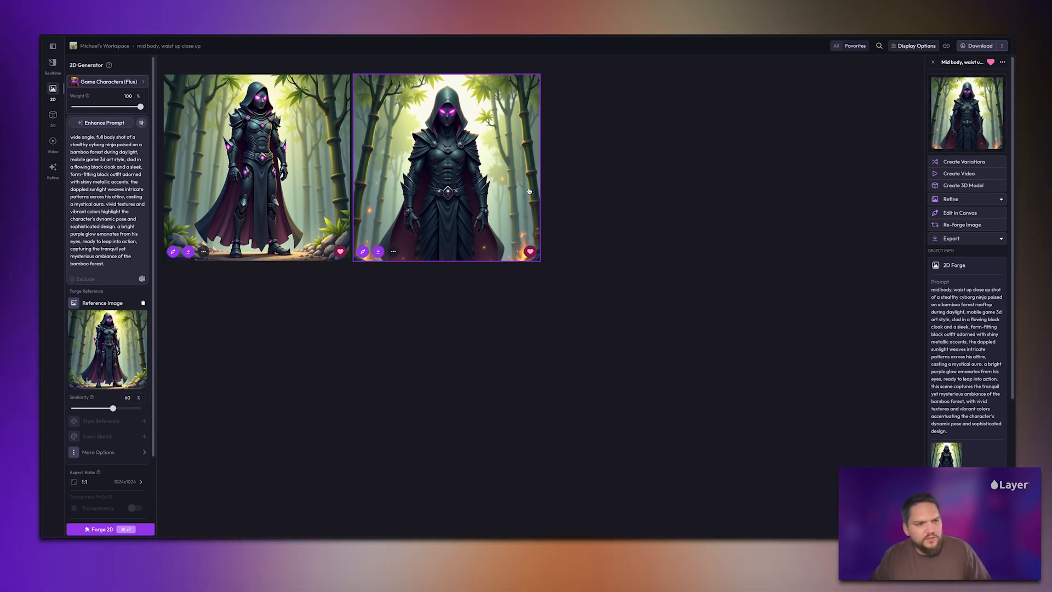
double_click(321, 172)
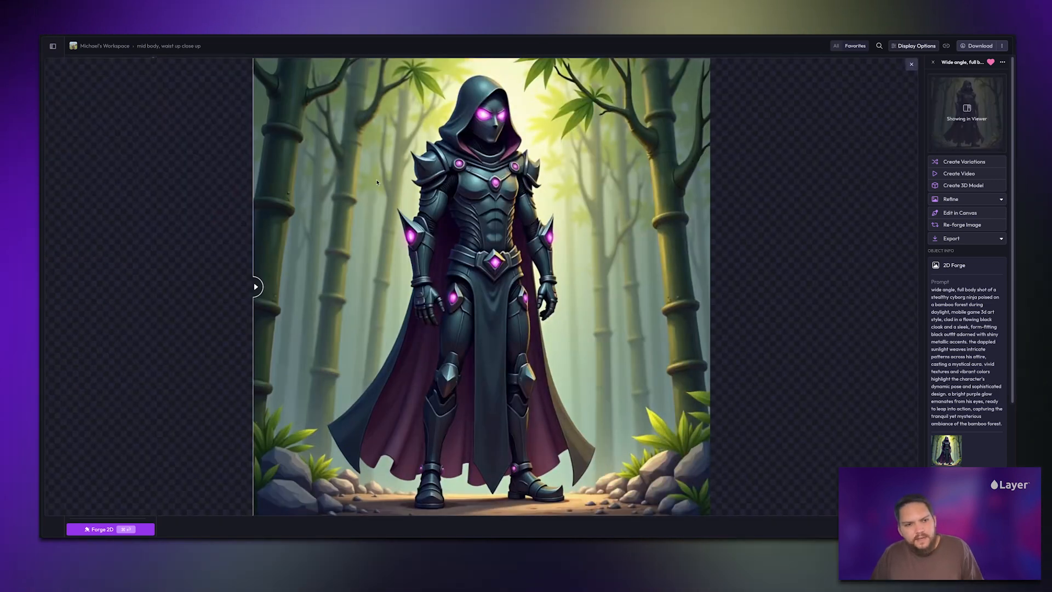
key(Escape)
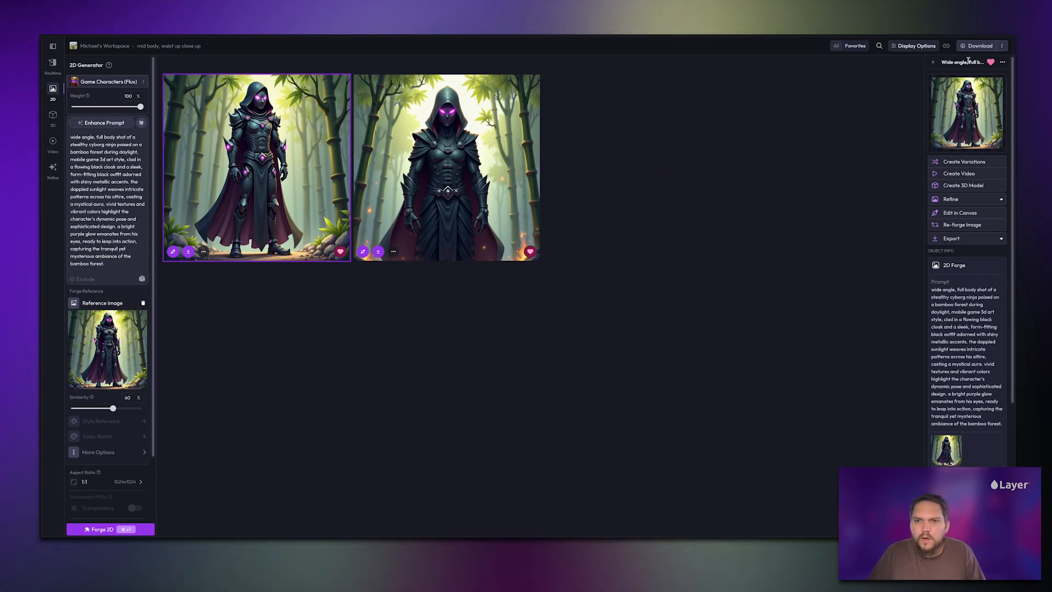
click(933, 62)
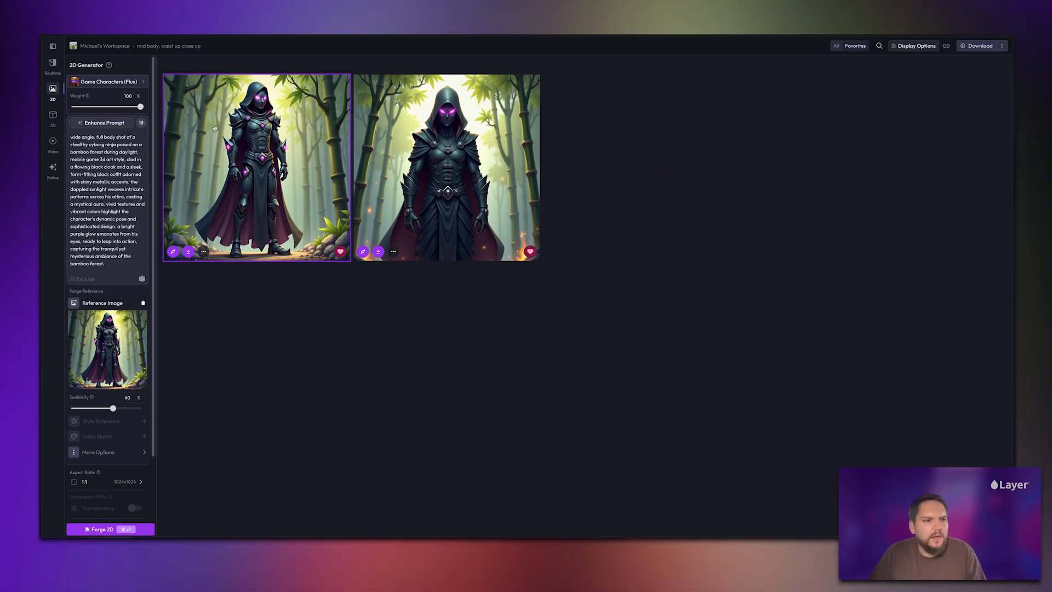
Set the liked full-body ninja as the Reference Image for variations and show all session images again.
right_click(292, 135)
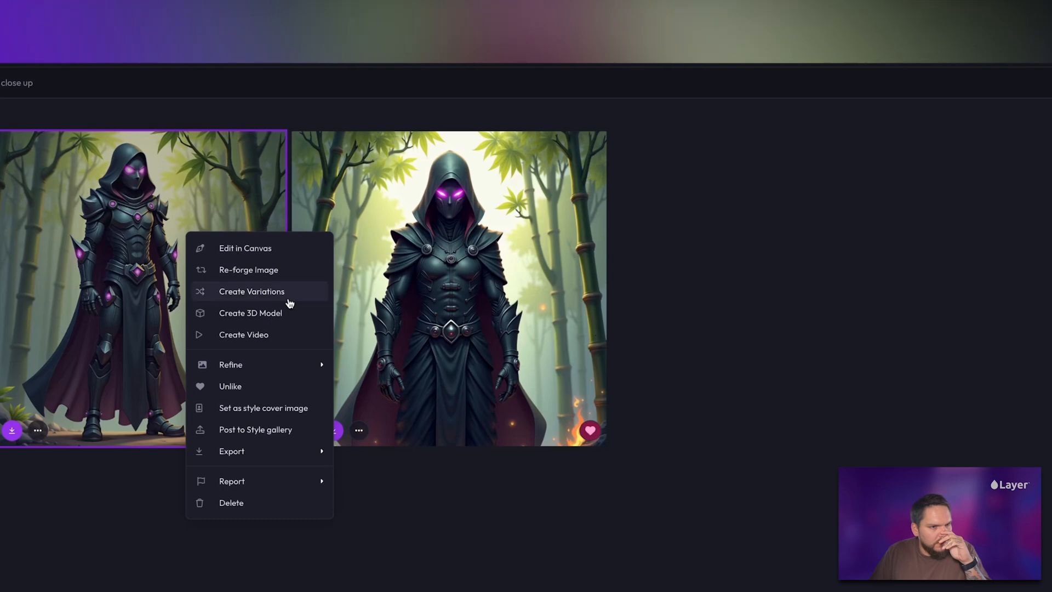
click(281, 292)
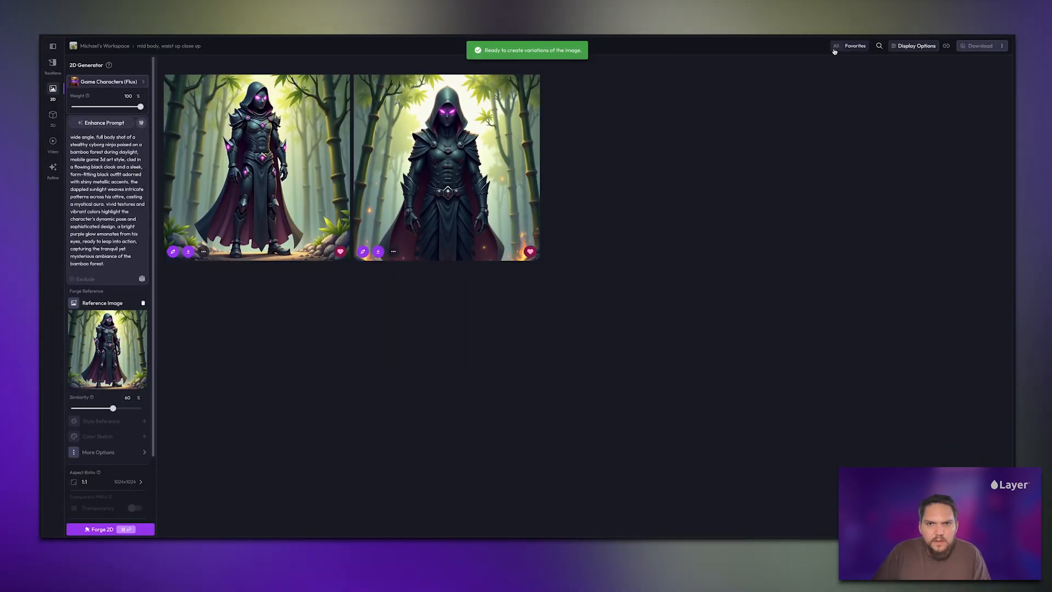
click(835, 47)
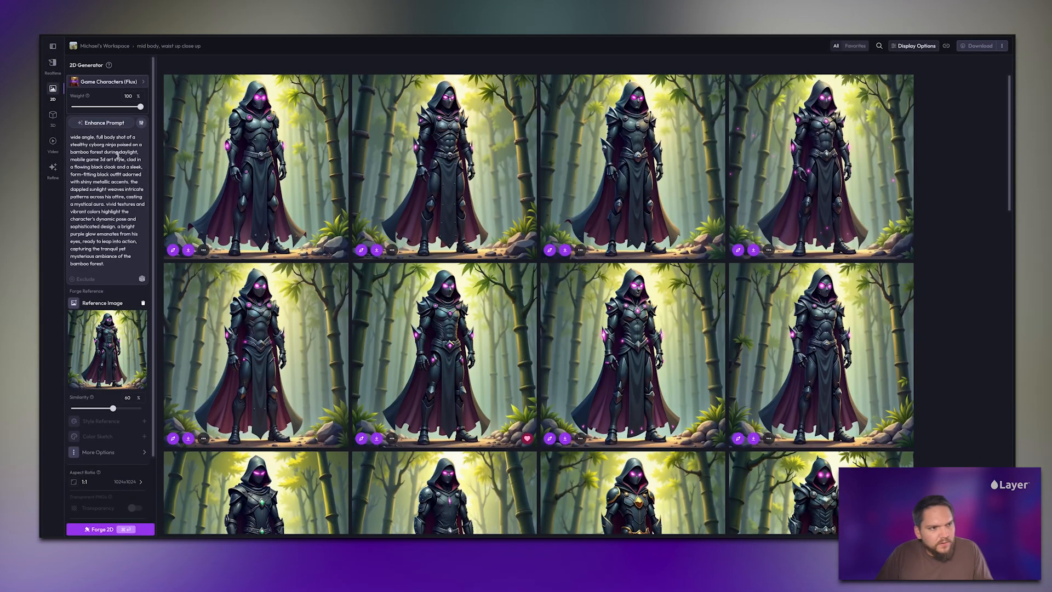
Enhance the prompt with "change the perspective and angle of this to be a reverse perspective, showing the cyborg ninja walking away in the distance" and accept it.
click(104, 123)
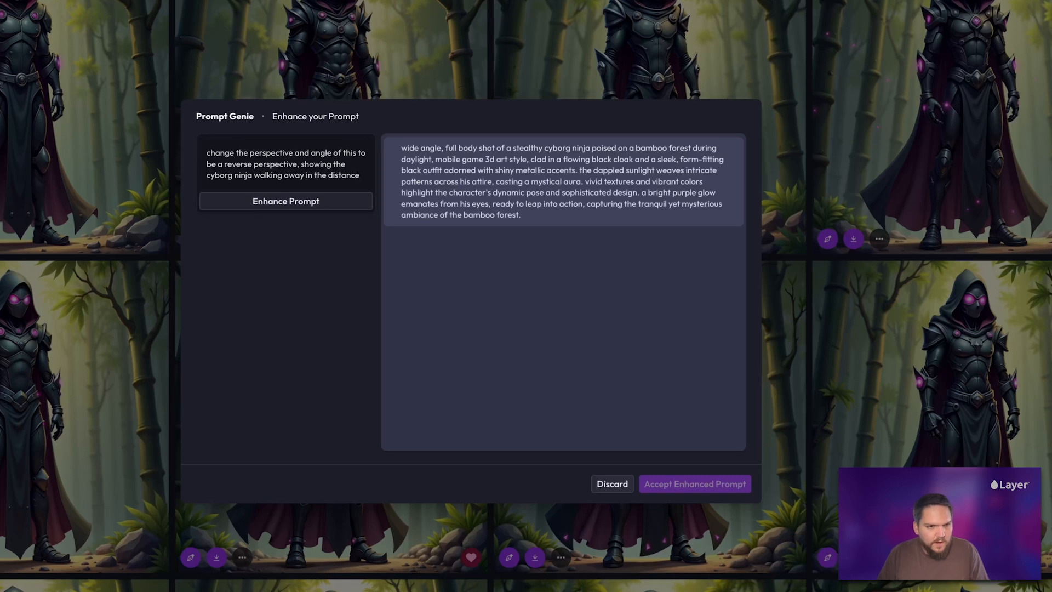
click(315, 203)
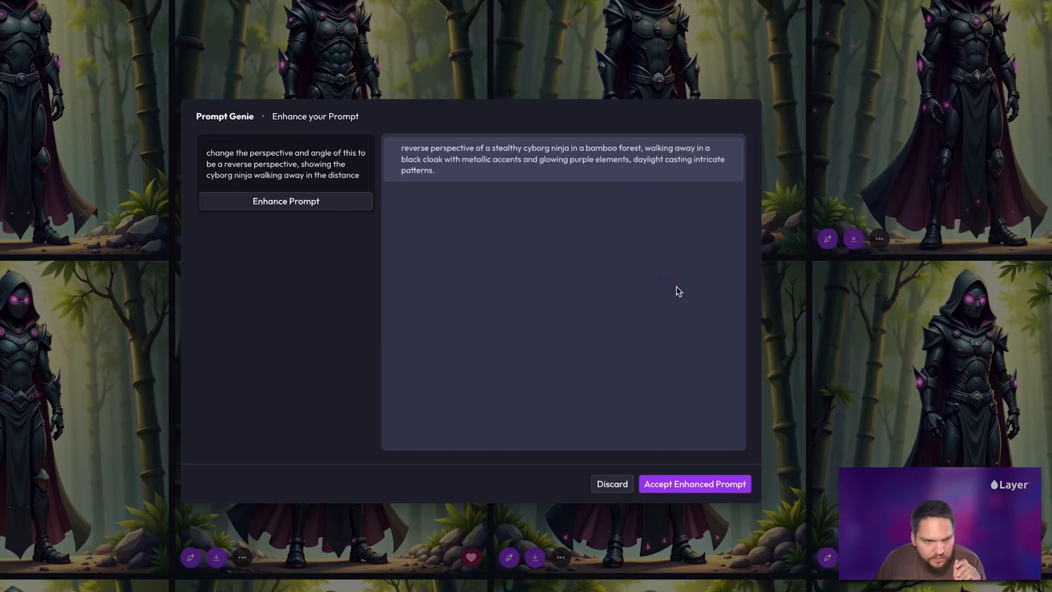
click(716, 485)
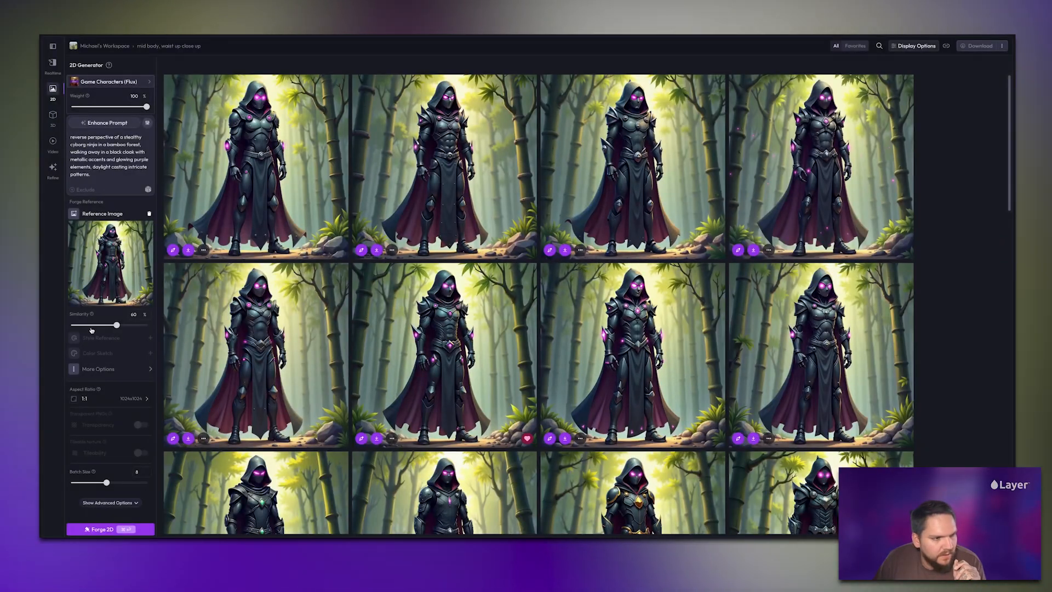
Lower the Reference Image similarity to 25% and then 15%, forging new batches of the ninja walking away.
click(94, 325)
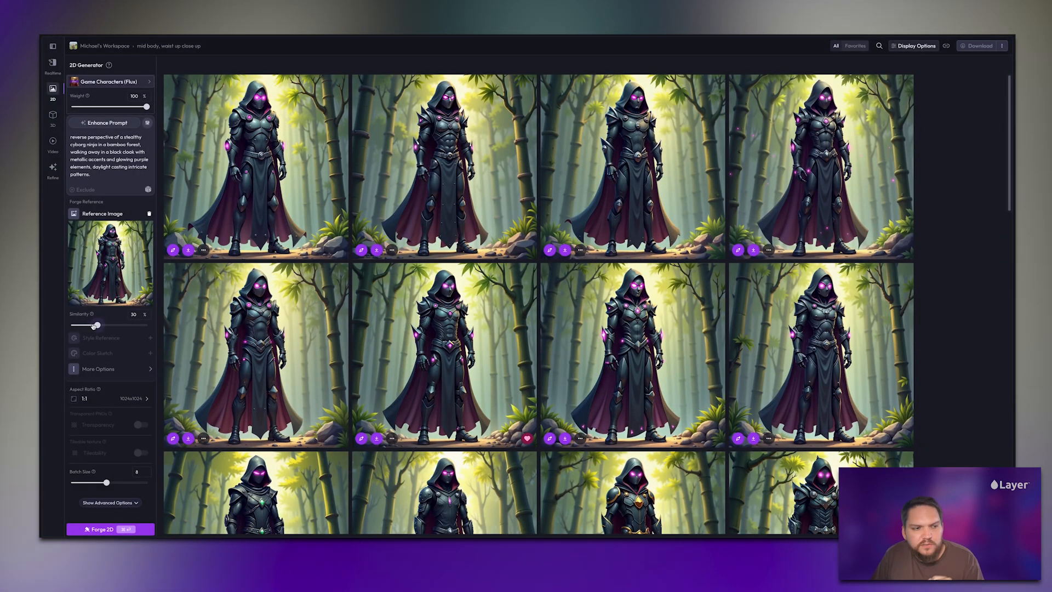
drag(94, 325, 90, 326)
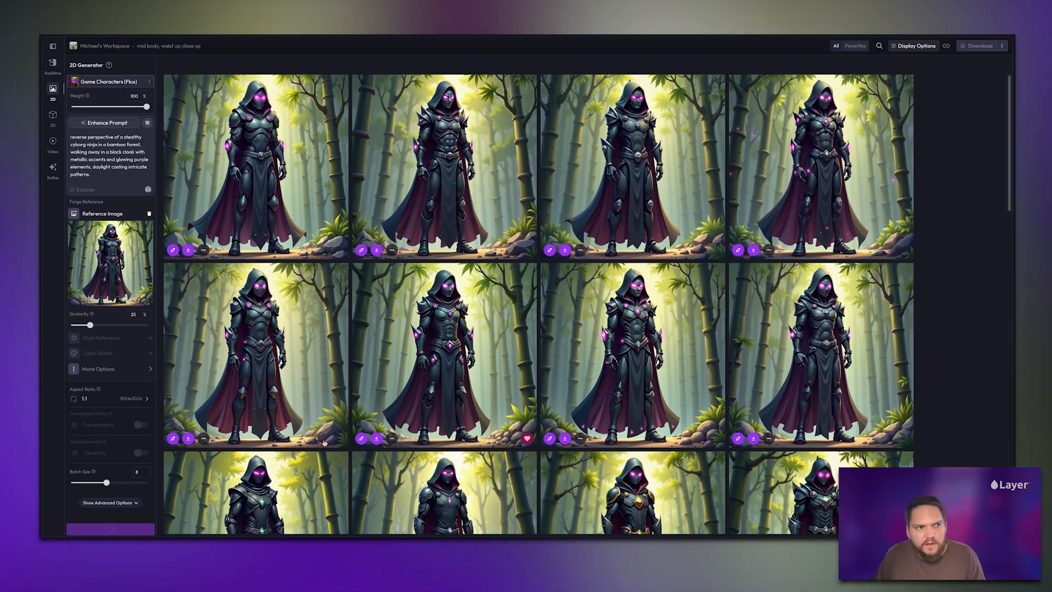
key(super+Return)
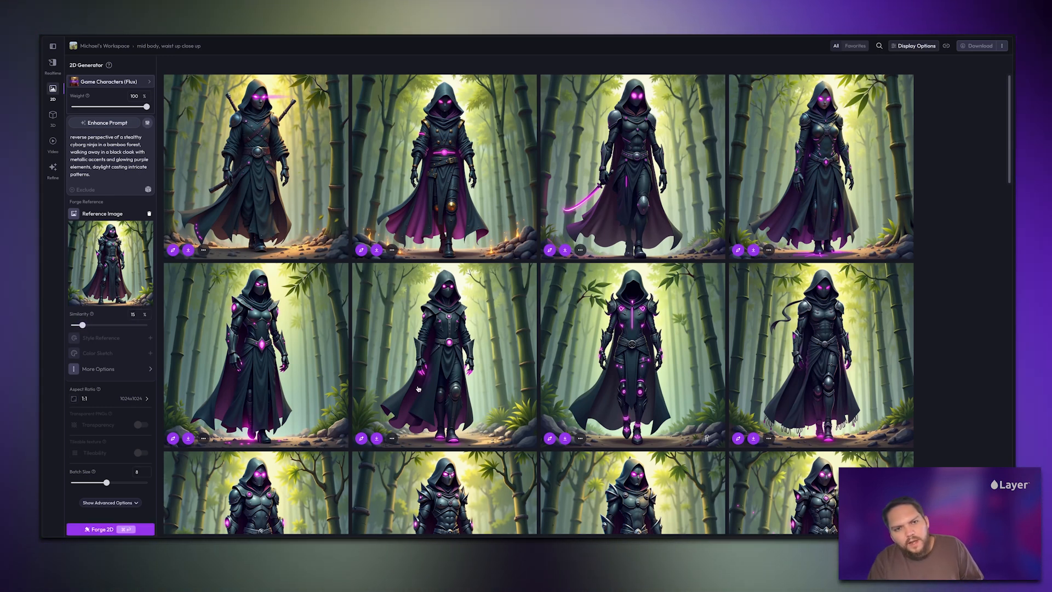
key(super+Return)
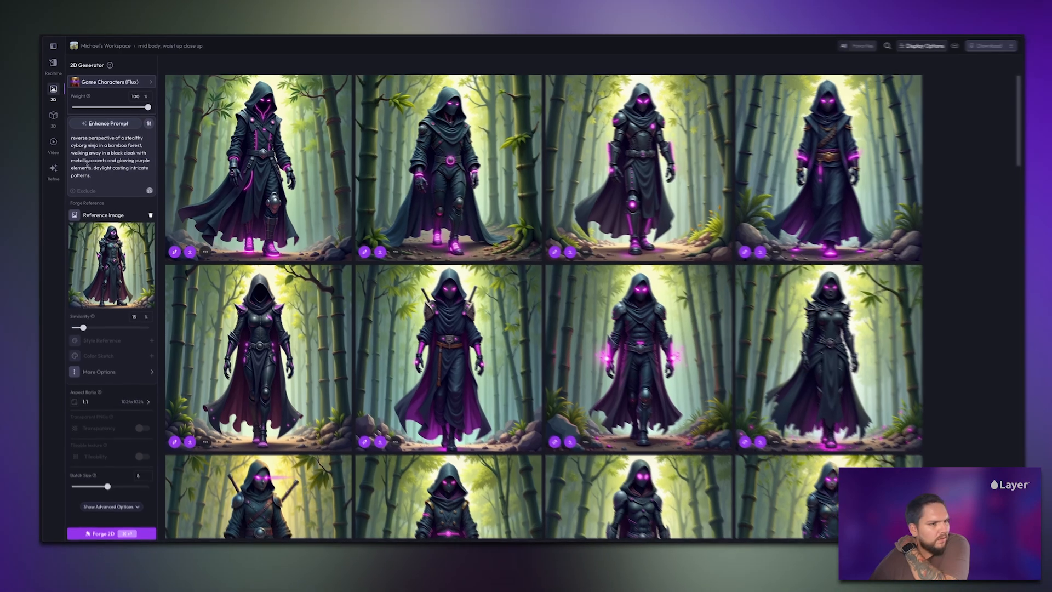
Replace "reverse perspective" in the prompt with "rear angle view" and forge a new batch of the ninja.
double_click(84, 138)
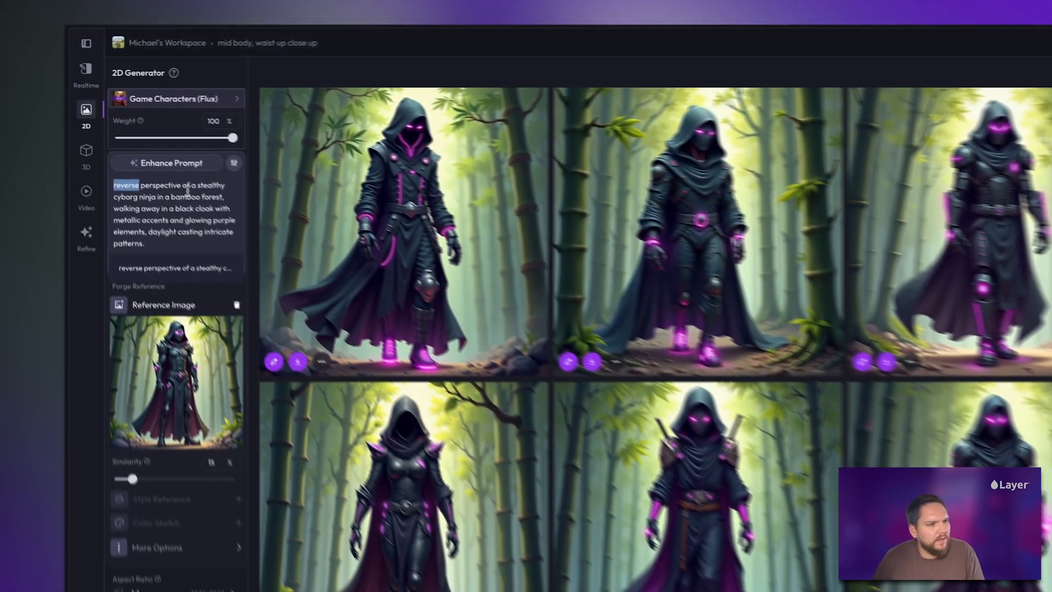
click(157, 174)
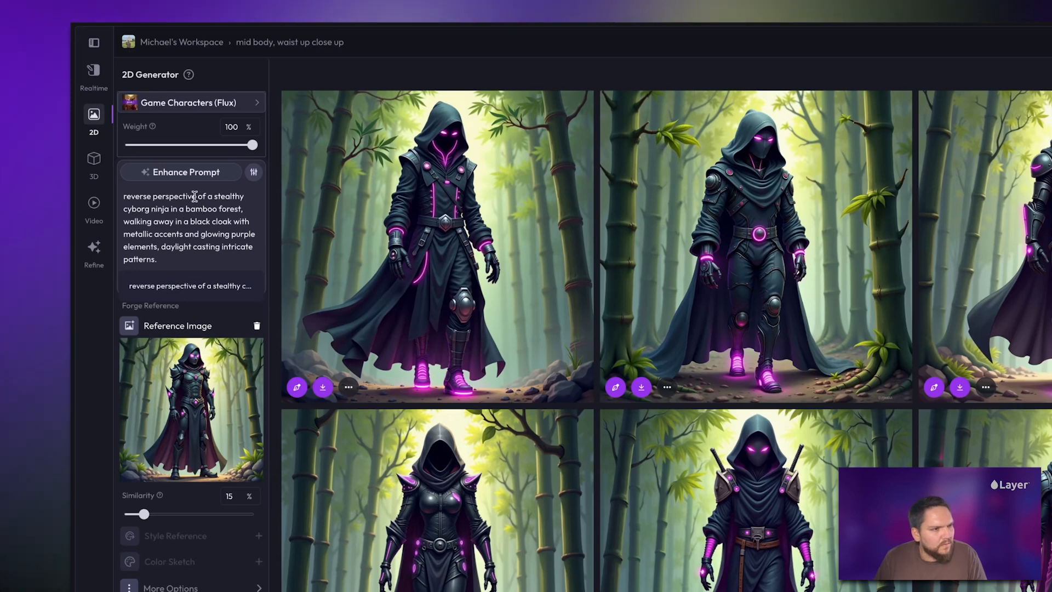
drag(195, 196, 124, 196)
text(rear angle)
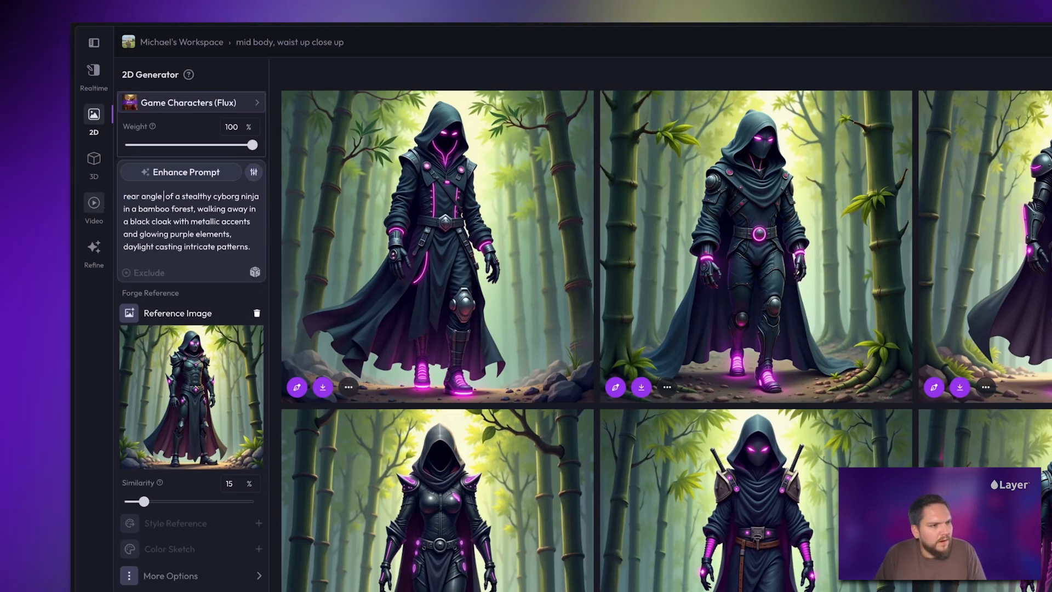
text( view)
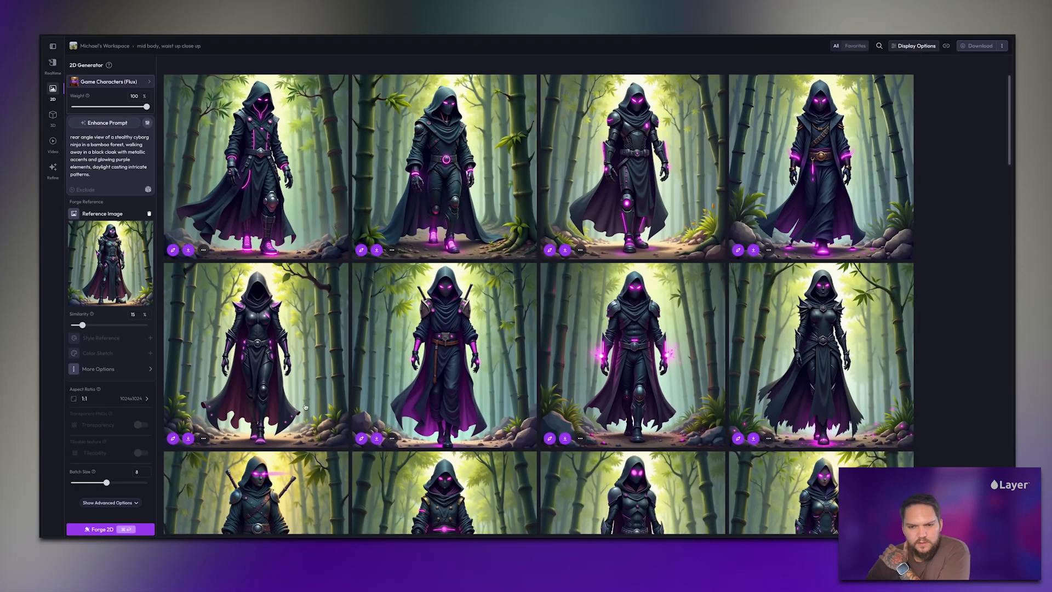
key(super+Return)
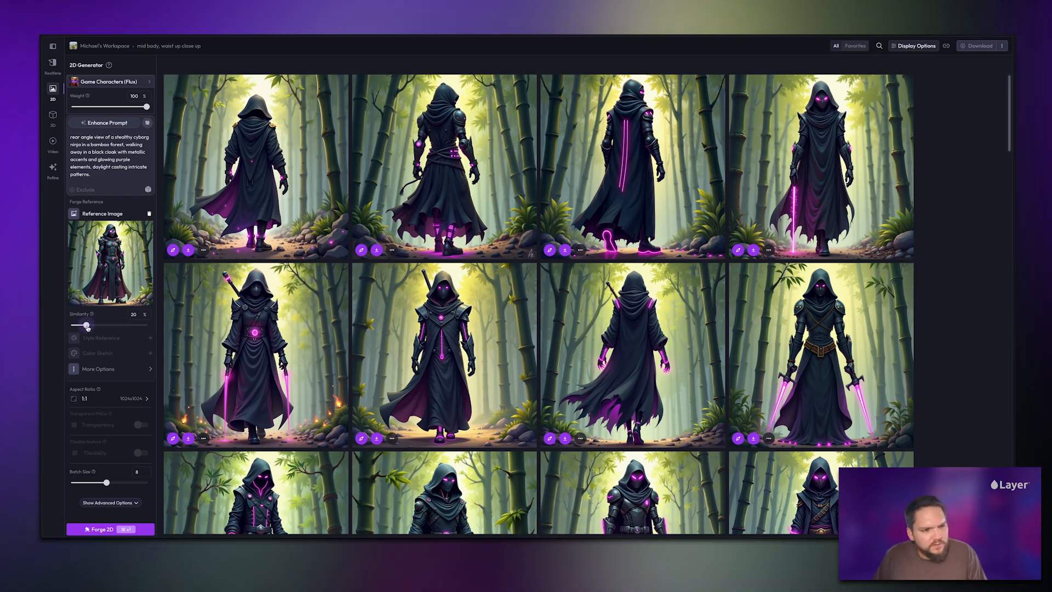
Raise the Reference Image similarity to 25% and forge another batch of rear-view ninjas.
drag(84, 326, 90, 326)
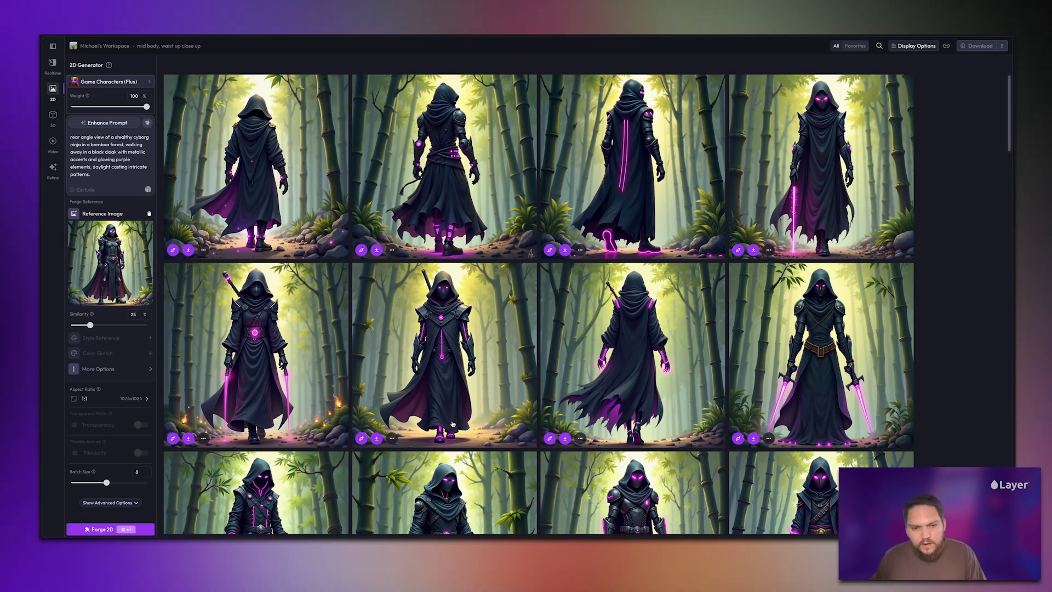
key(super+Return)
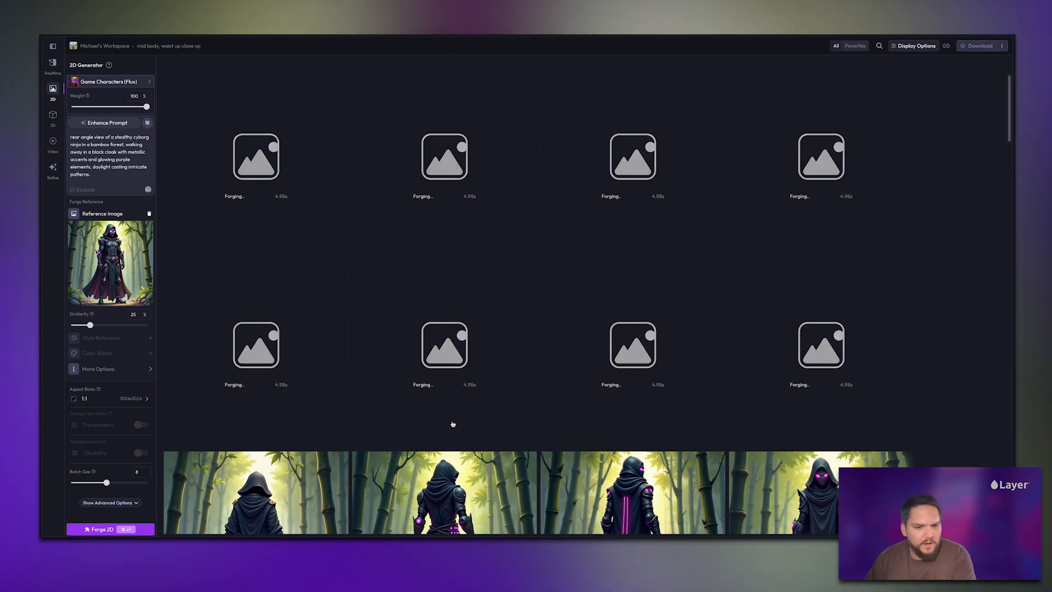
scroll(489, 394, down, 2)
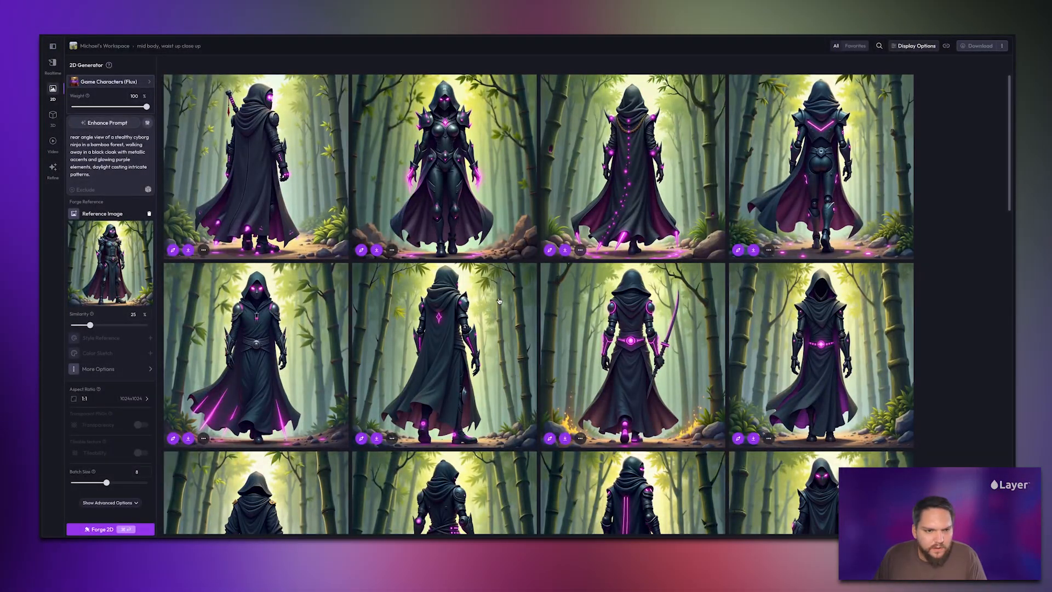
Create variations of the cloaked rear-view ninja with purple dots down its back, using it as the Reference Image at 35% similarity.
click(638, 190)
right_click(641, 189)
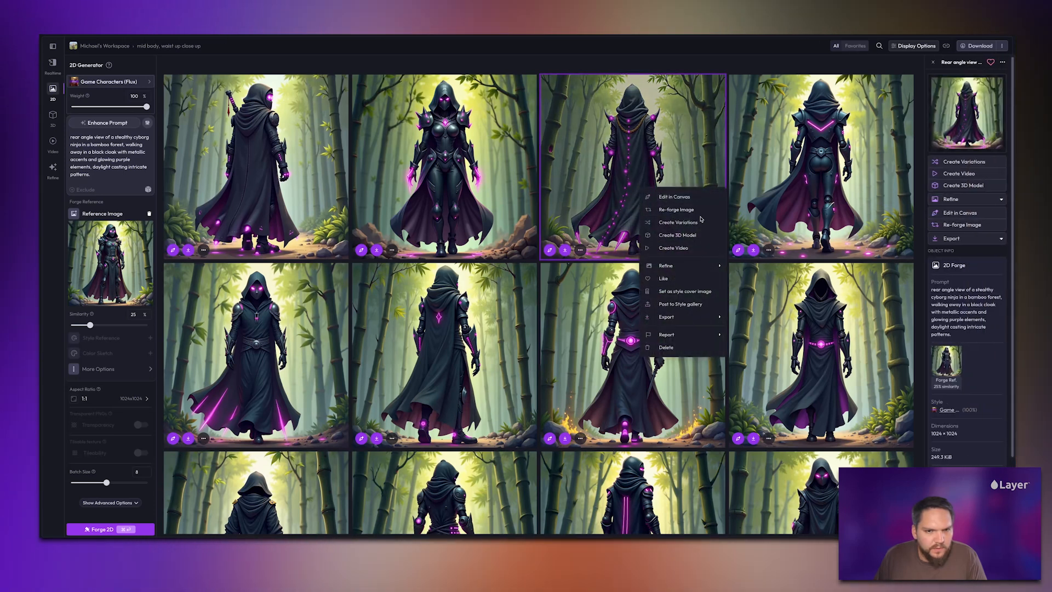
click(636, 163)
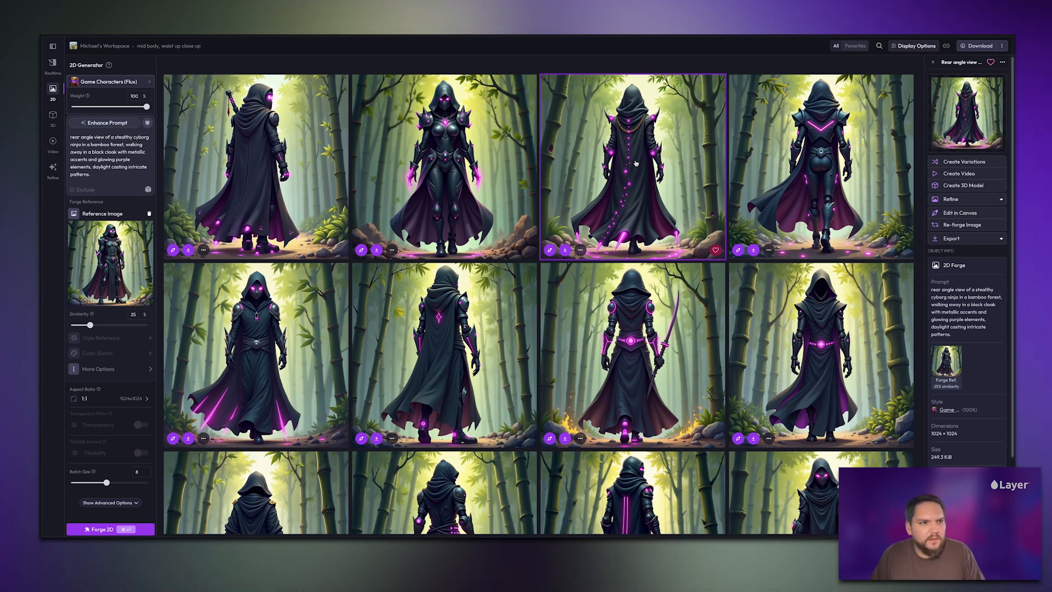
right_click(639, 160)
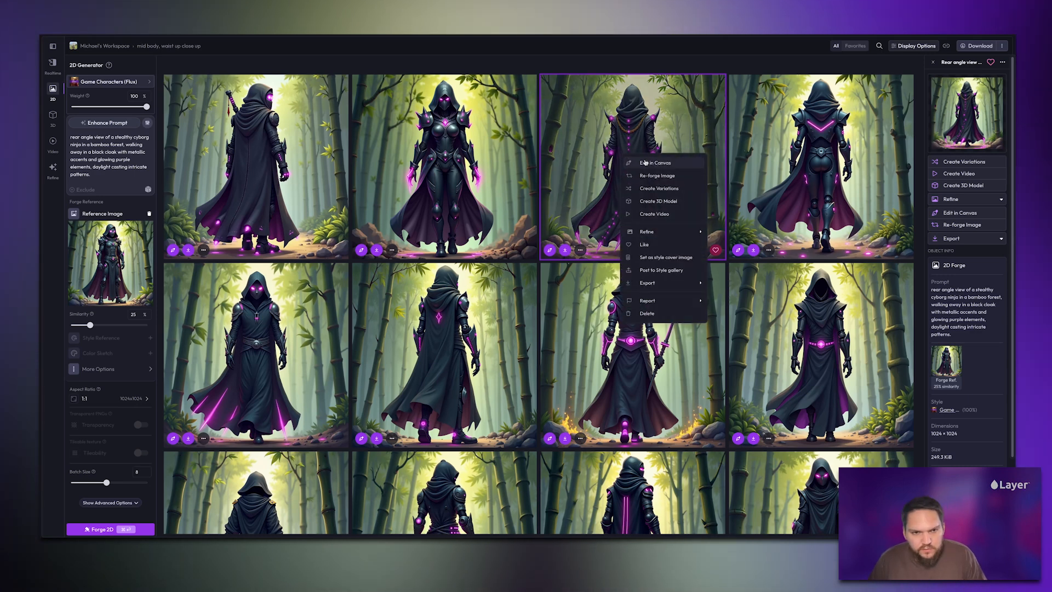
click(674, 188)
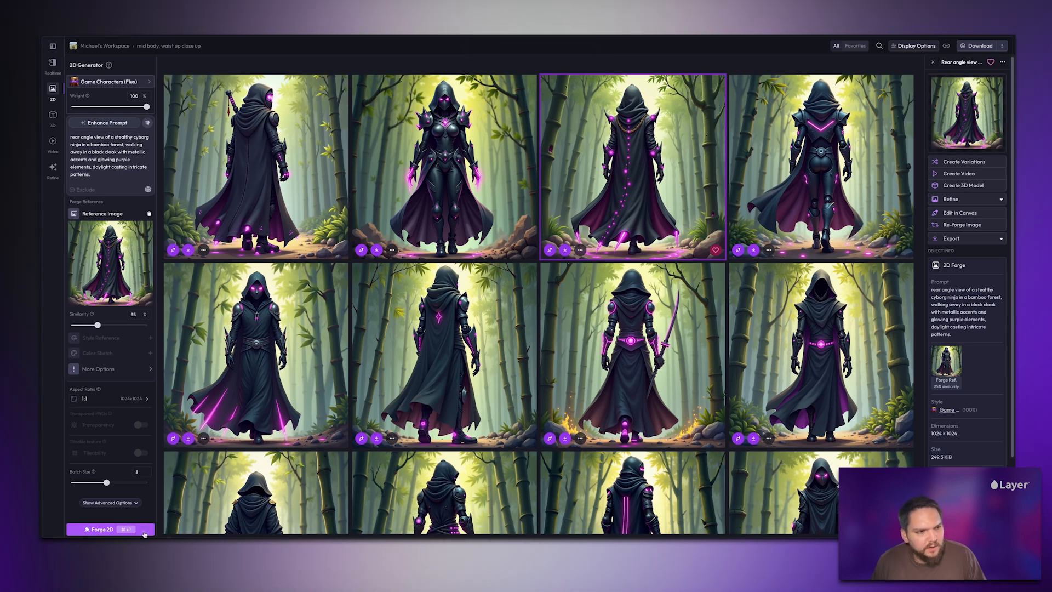
click(144, 531)
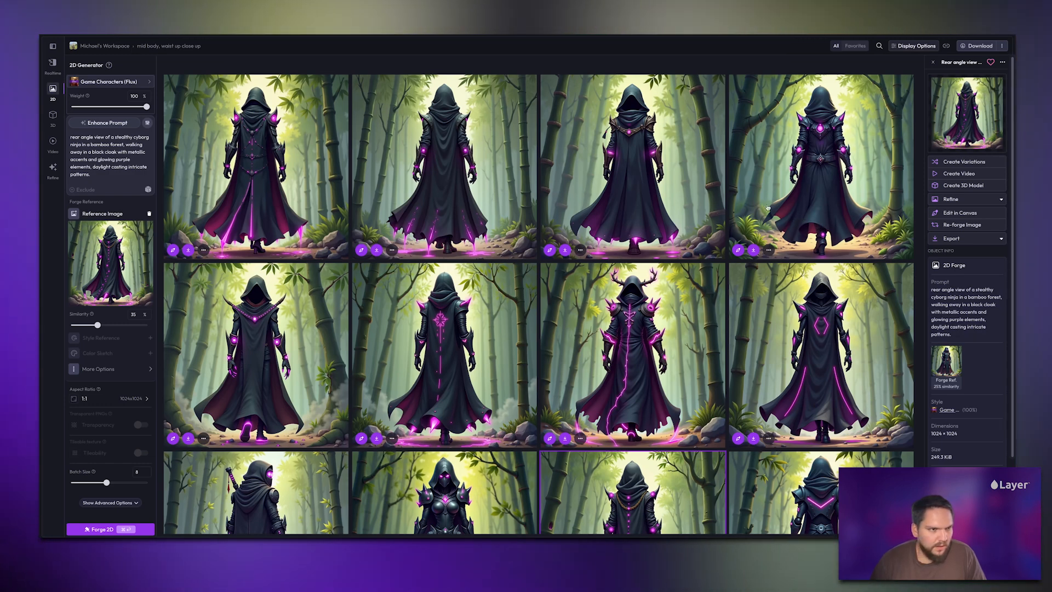
Compare the new rear-view variations enlarged and like the plain-cloaked ninja with the purple glow dripping from its hem.
click(320, 180)
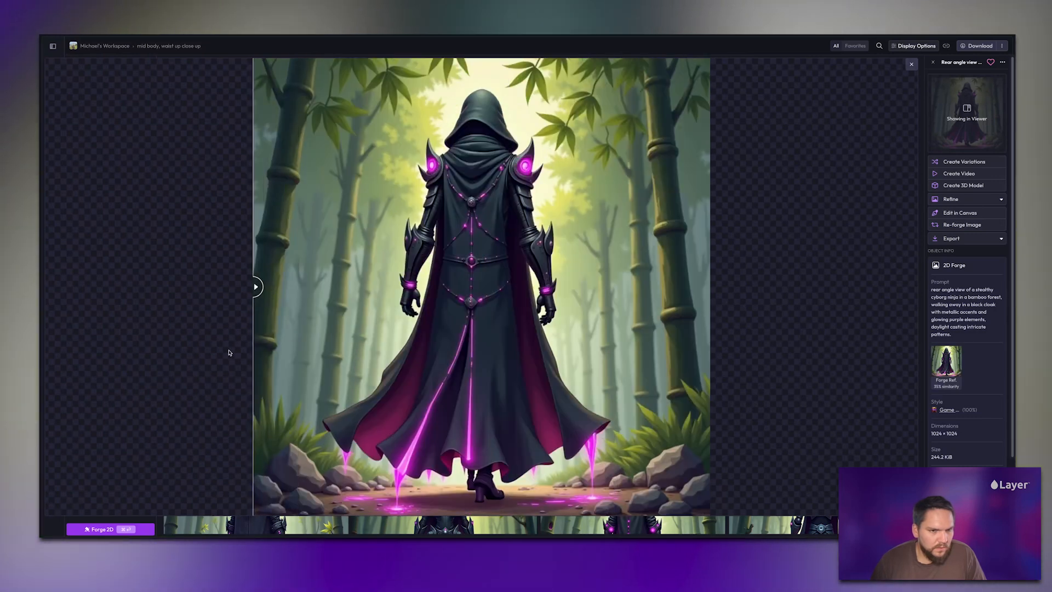
key(Escape)
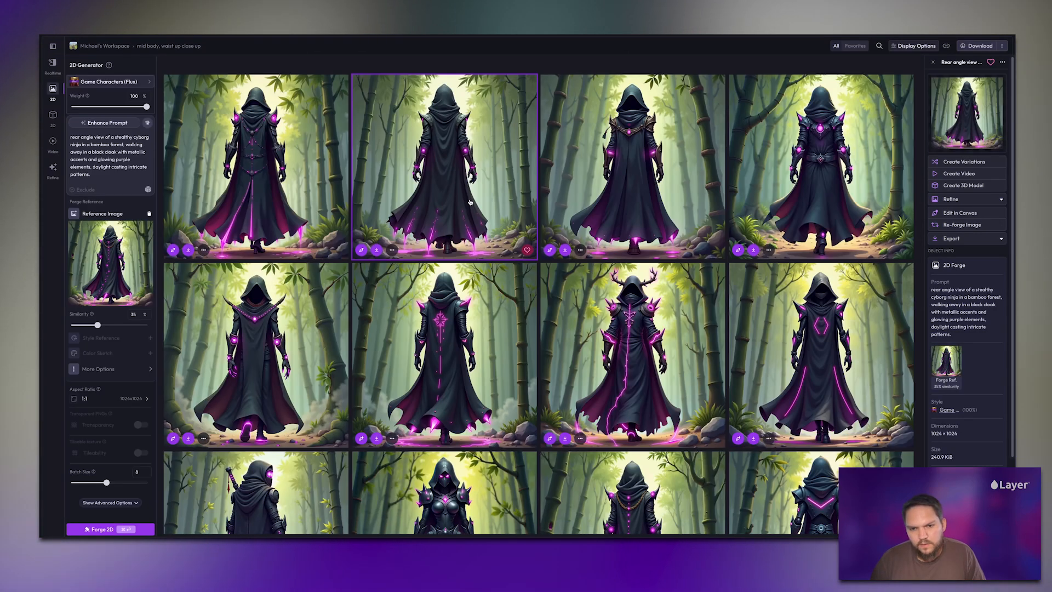
click(472, 206)
scroll(482, 241, down, 3)
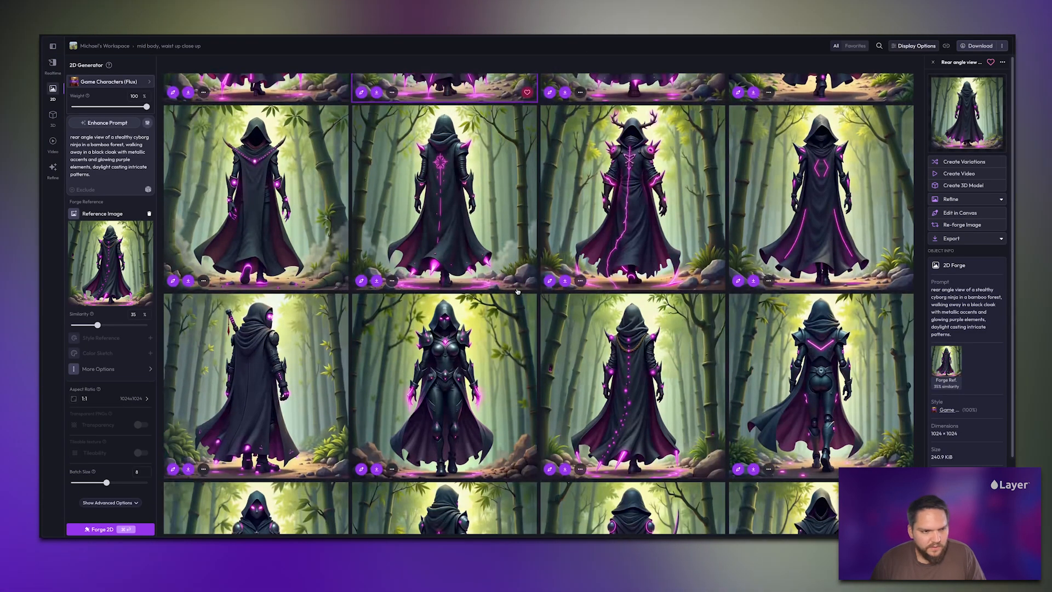
scroll(493, 279, up, 3)
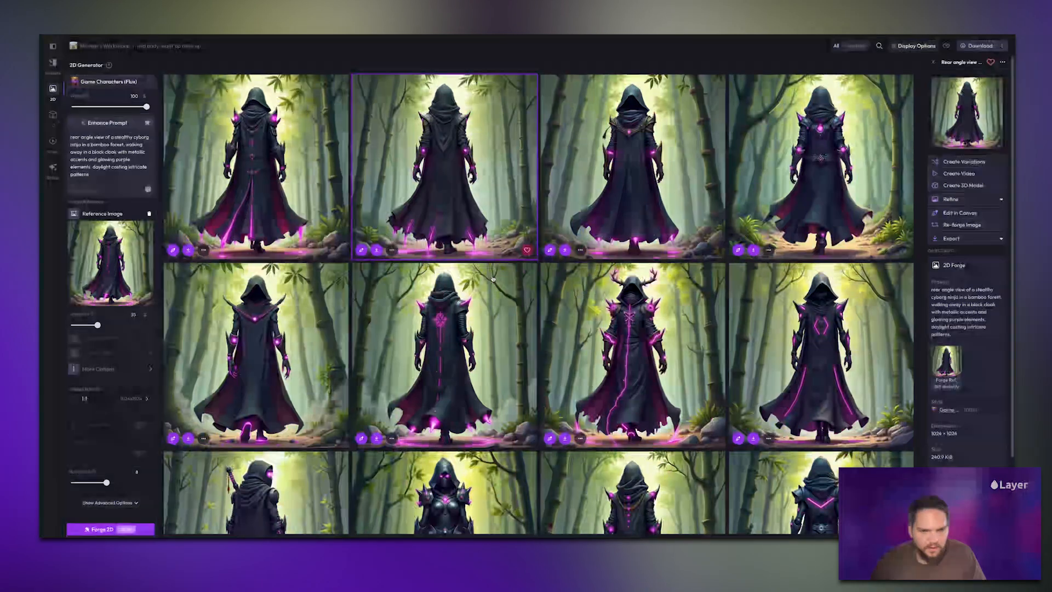
double_click(455, 184)
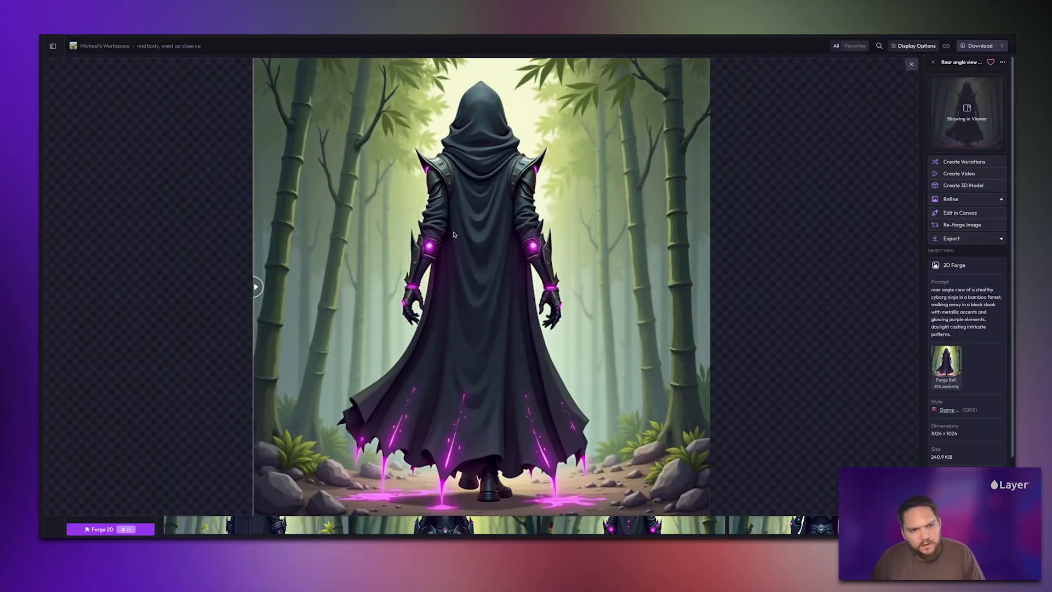
key(Escape)
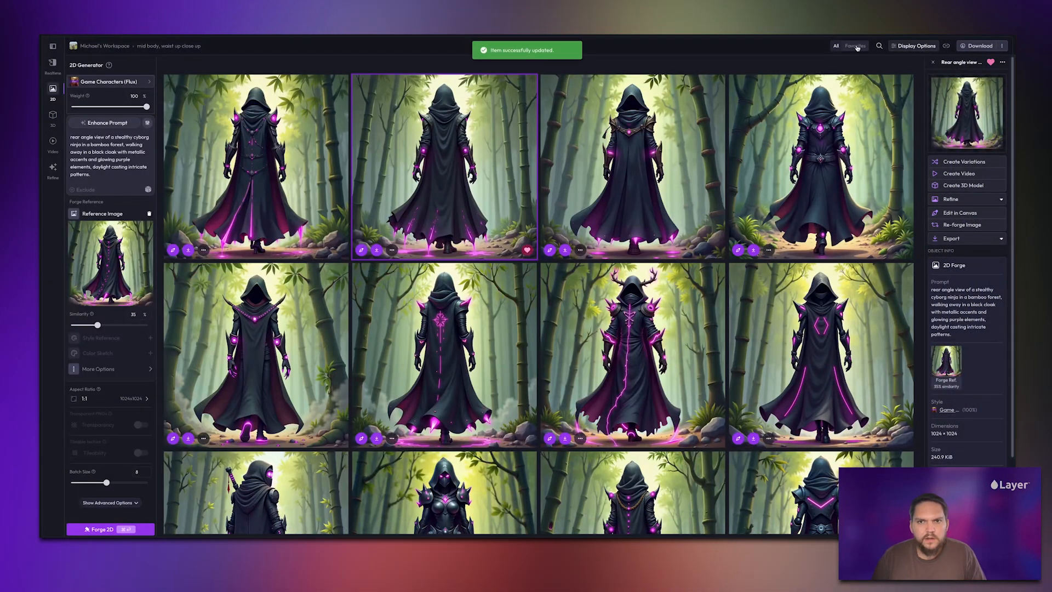
Filter the session to show only the favorited ninja images.
click(855, 46)
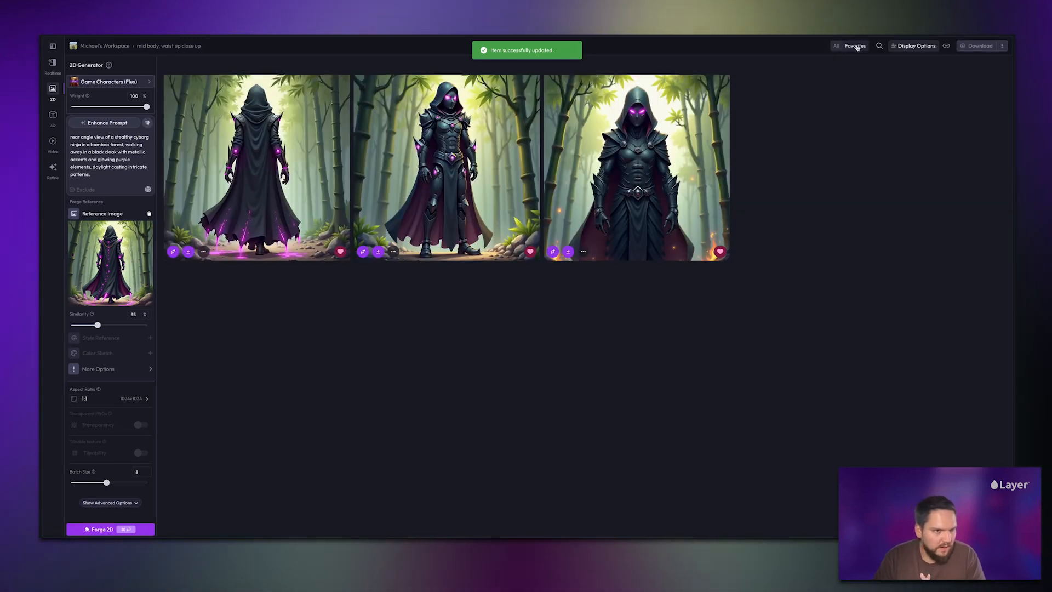
click(839, 46)
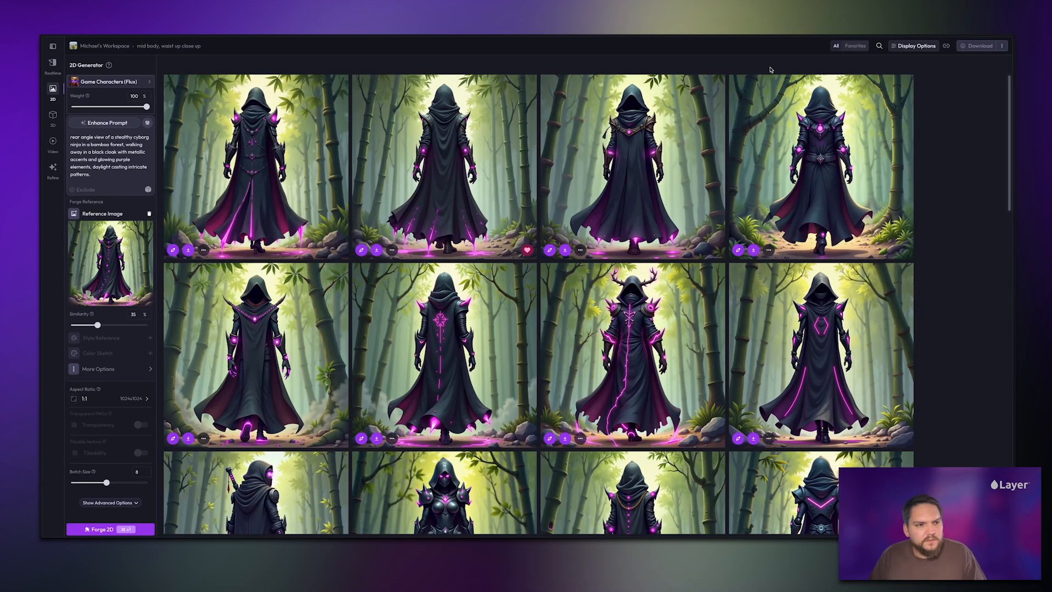
click(856, 46)
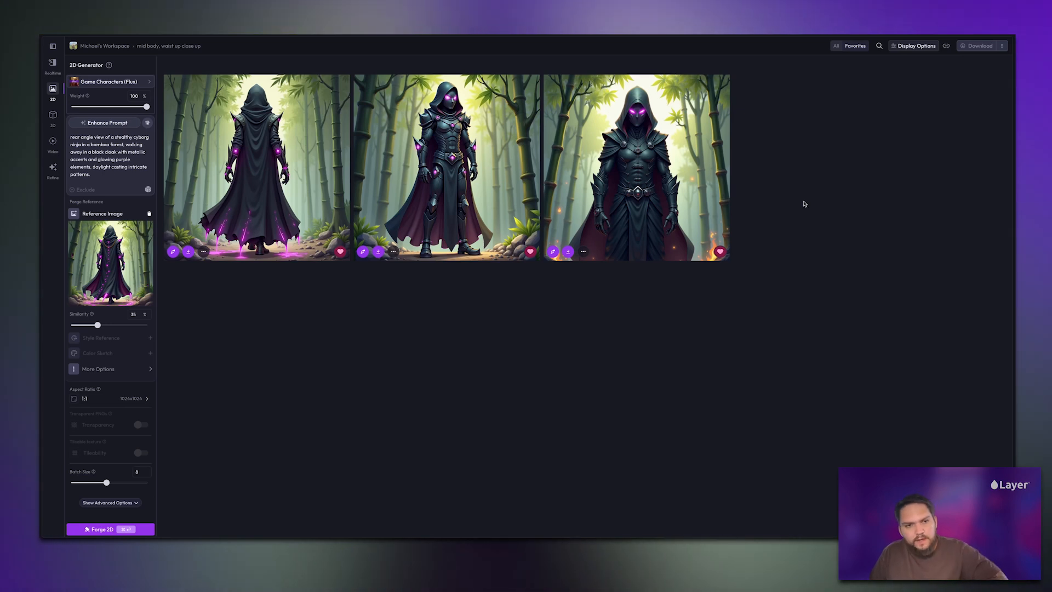
Select all three favorited ninjas and export them to the Cyborg Ninja Video folder in Drive.
click(689, 158)
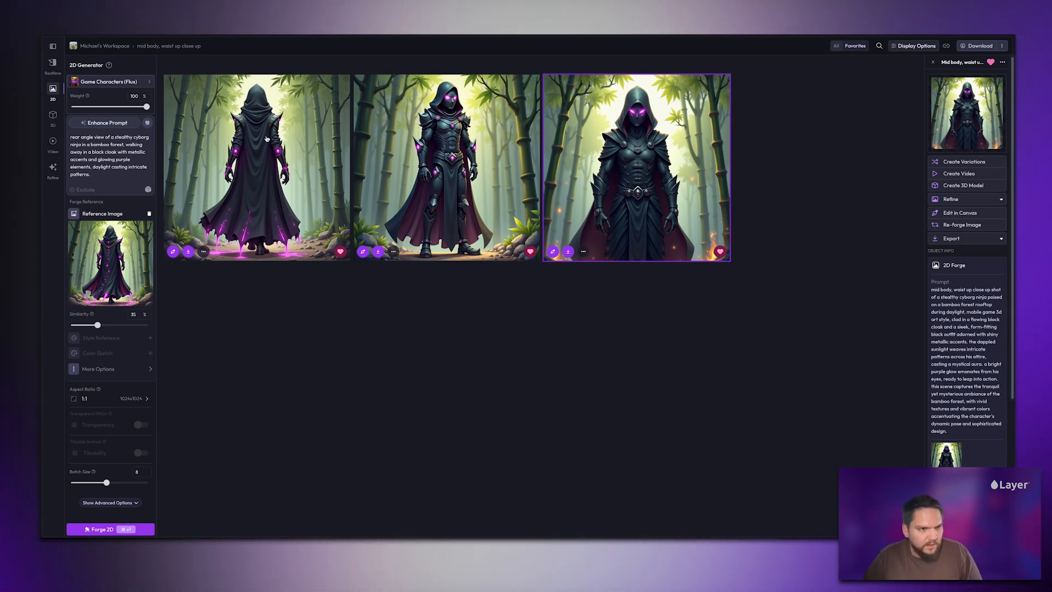
shift+click(293, 142)
right_click(428, 122)
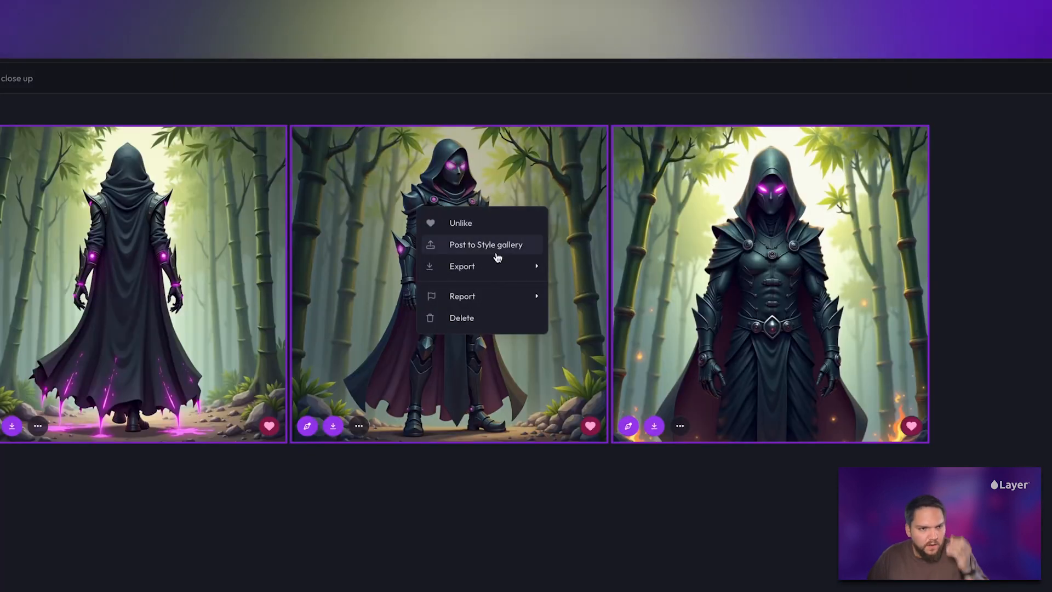
mouse_move(527, 268)
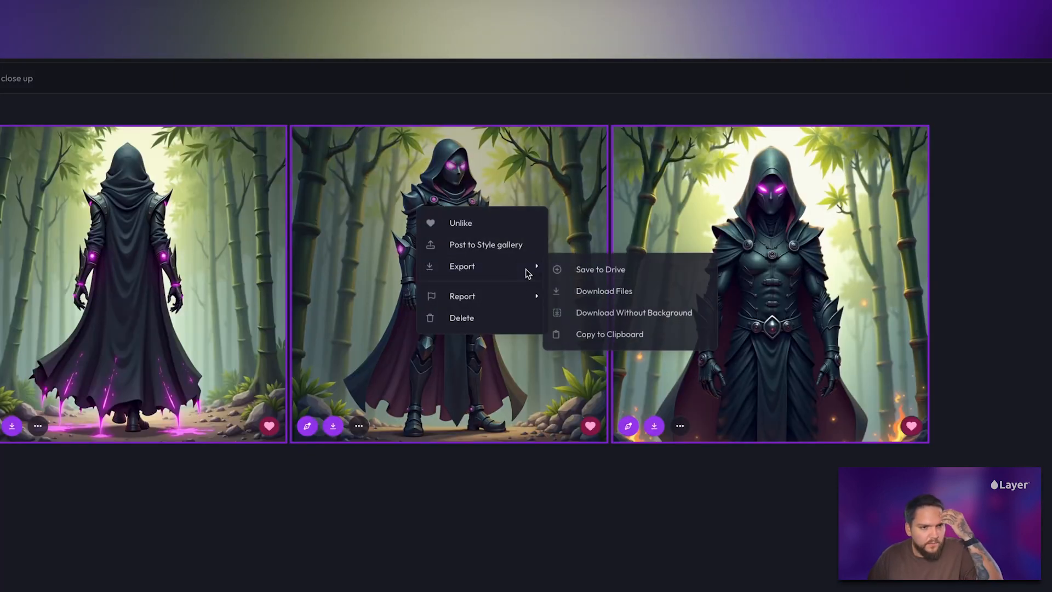
click(690, 280)
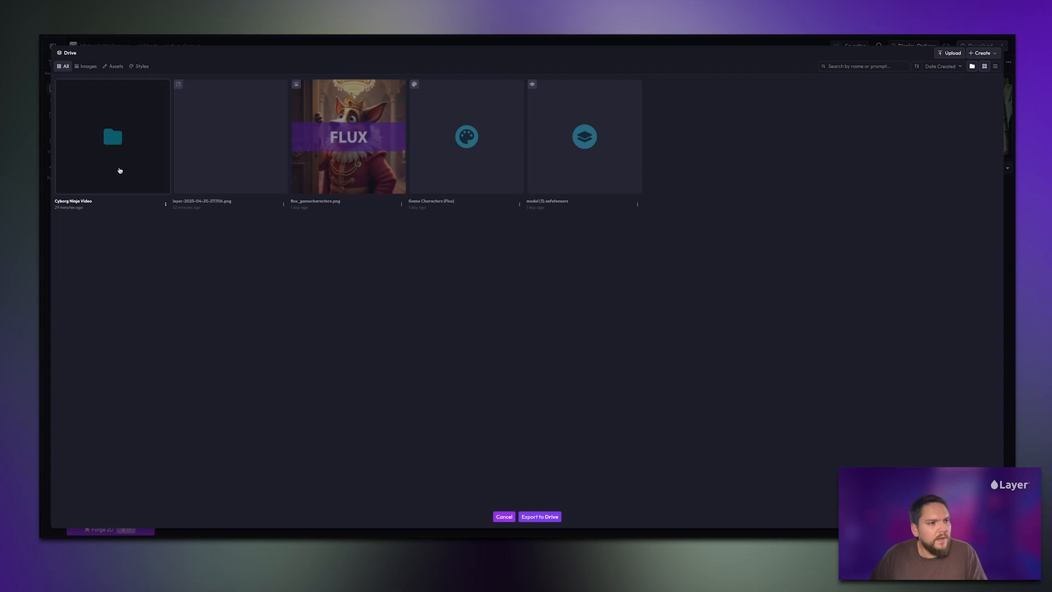
double_click(120, 171)
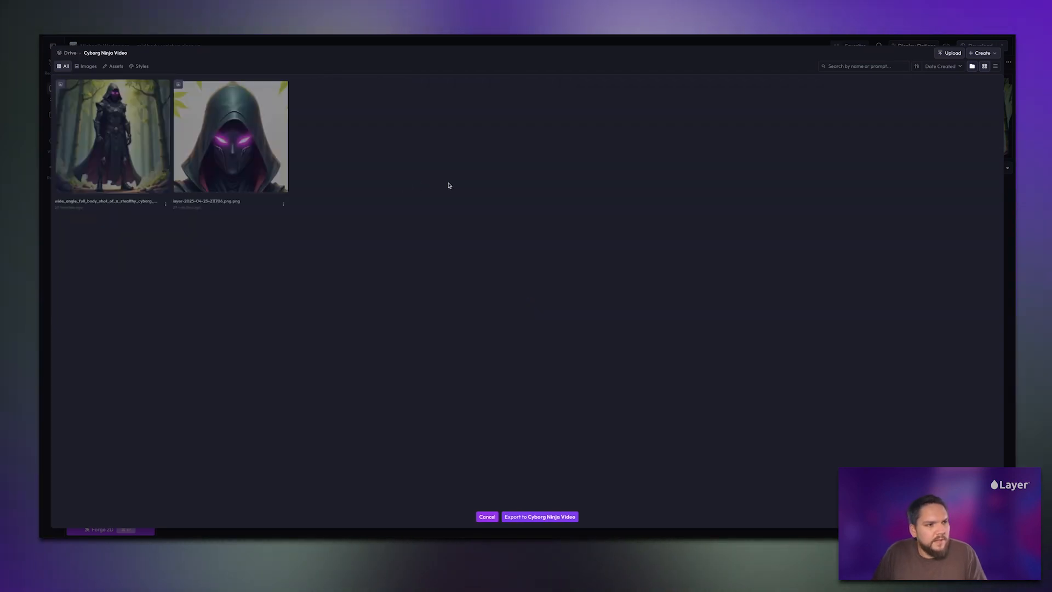
click(570, 517)
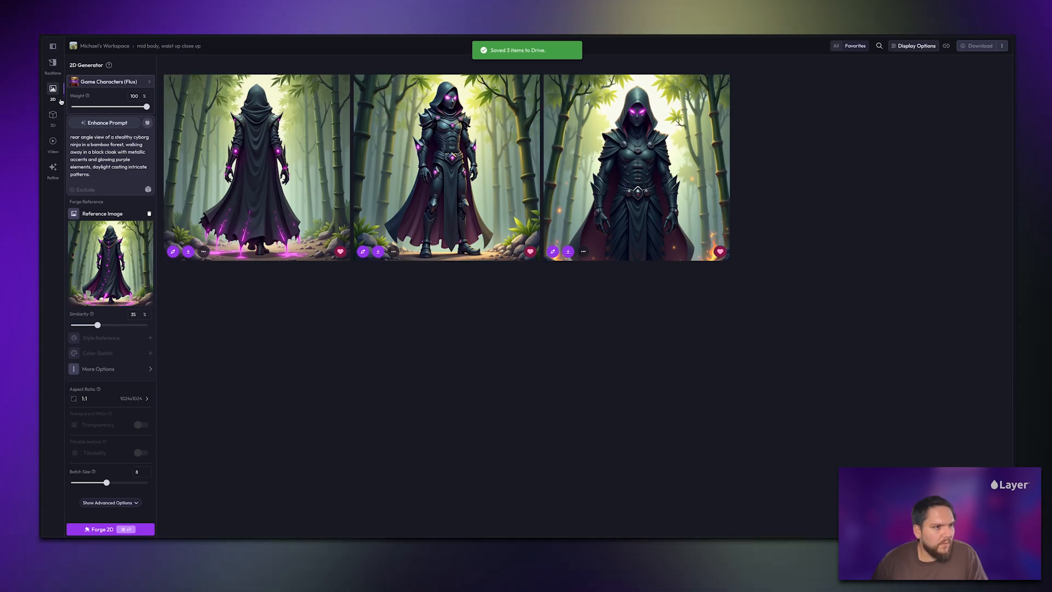
Switch to video generation and set the hooded face close-up from the Drive's Cyborg Ninja Video folder as the First Frame.
click(54, 147)
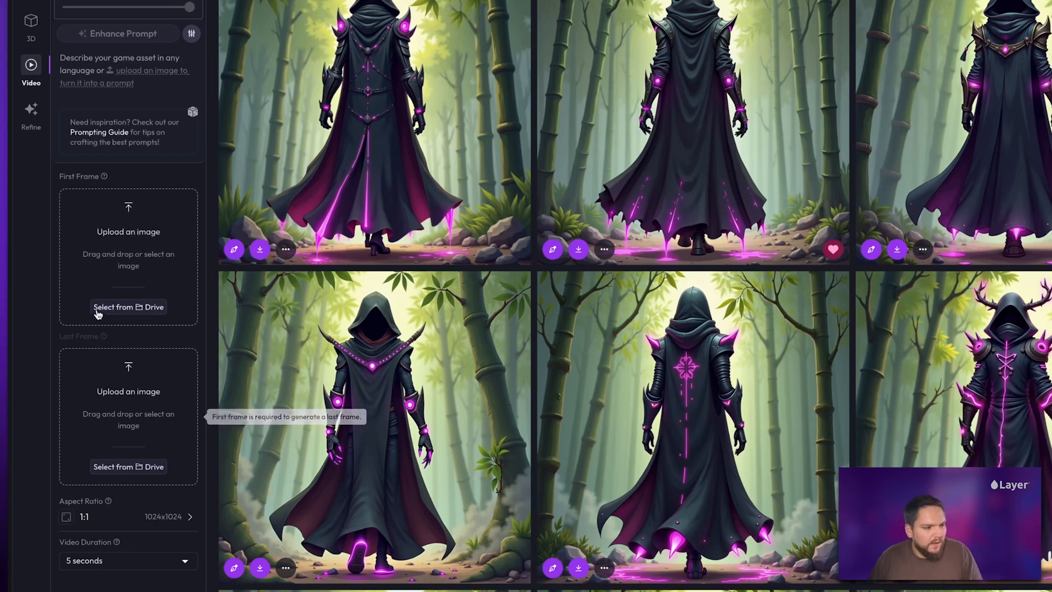
click(141, 307)
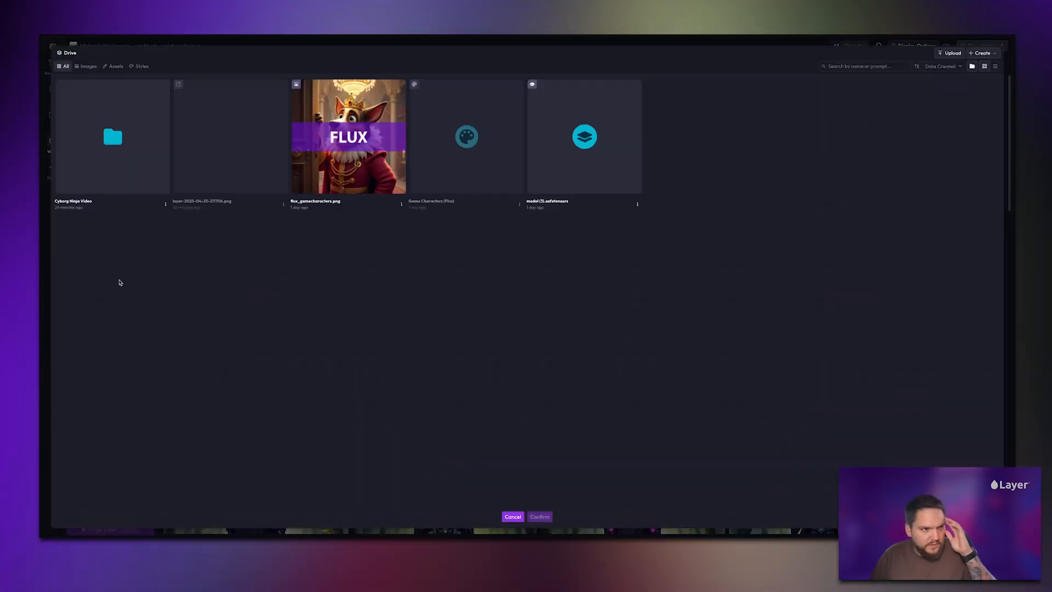
double_click(112, 131)
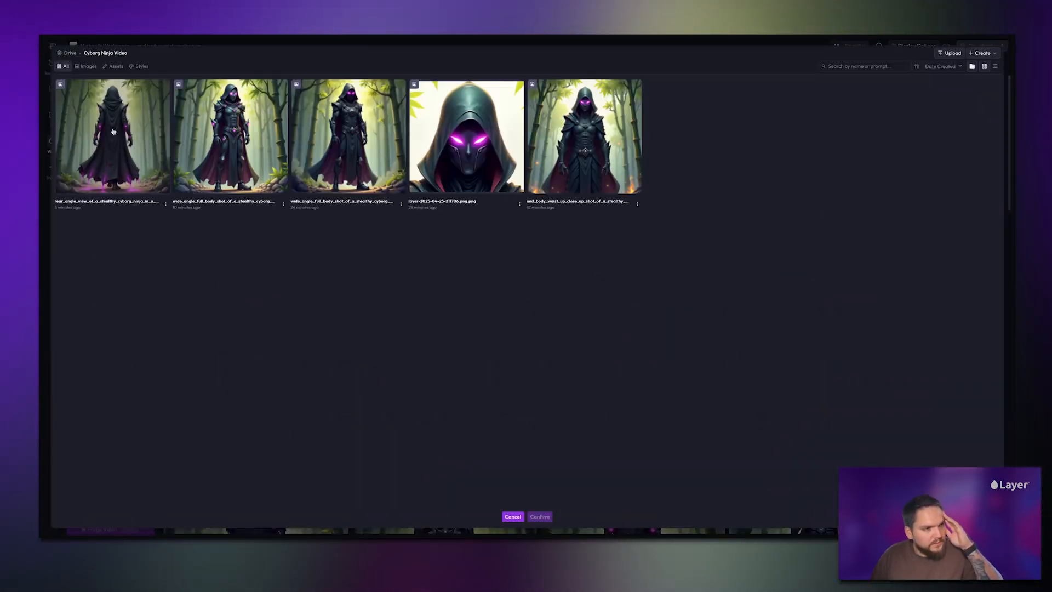
click(467, 136)
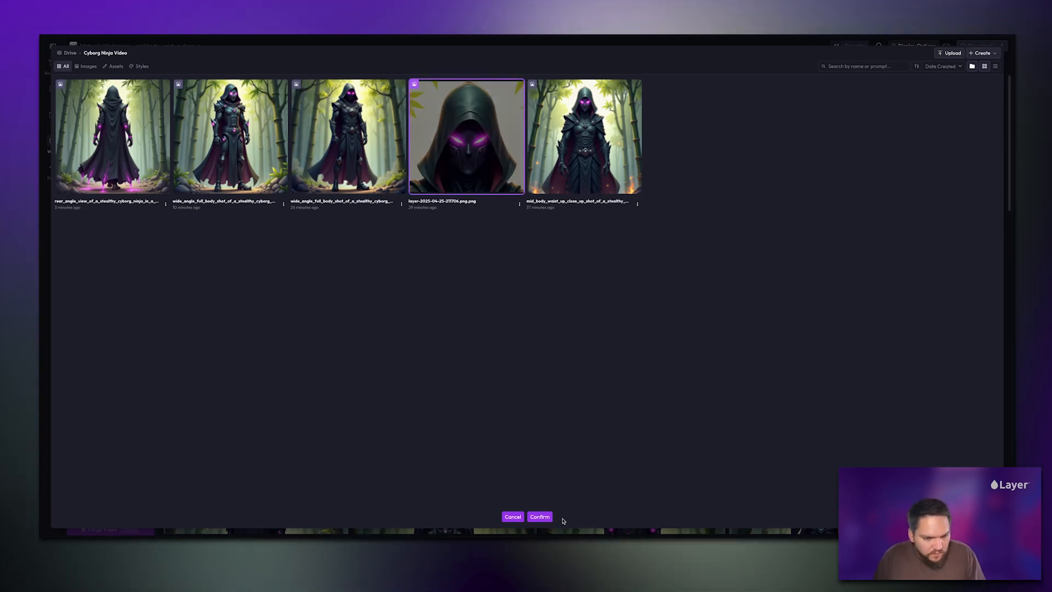
click(539, 518)
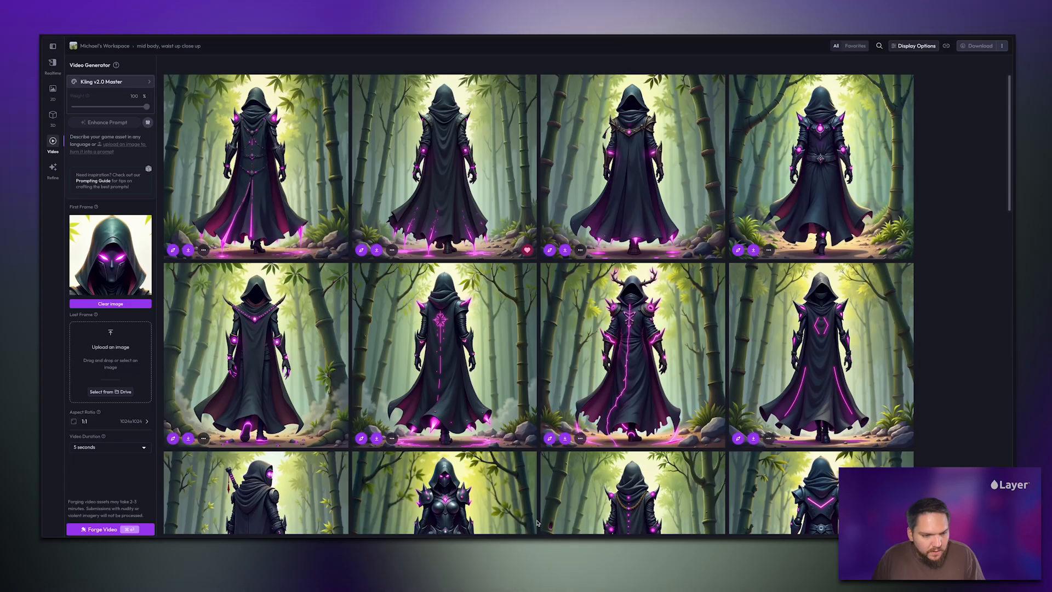
click(127, 349)
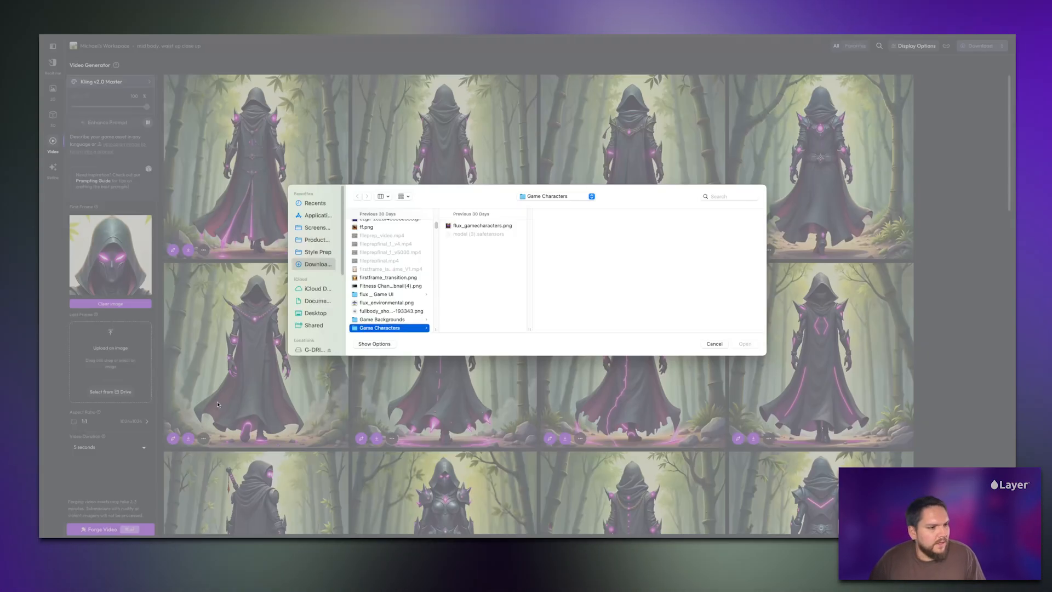
click(714, 343)
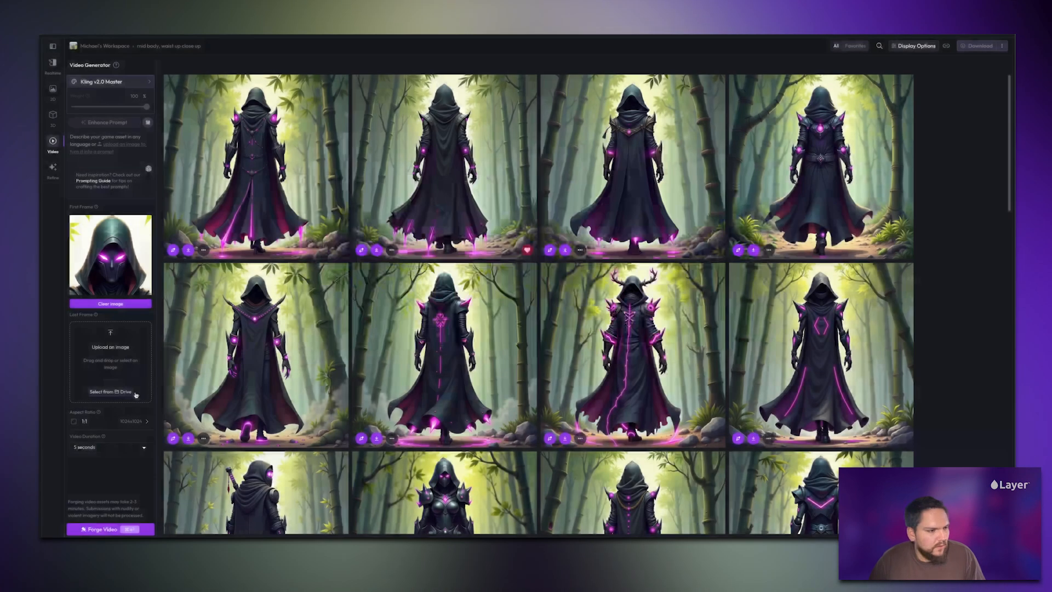
Set the mid body, waist up ninja image from the Drive's Cyborg Ninja Video folder as the Last Frame.
click(110, 392)
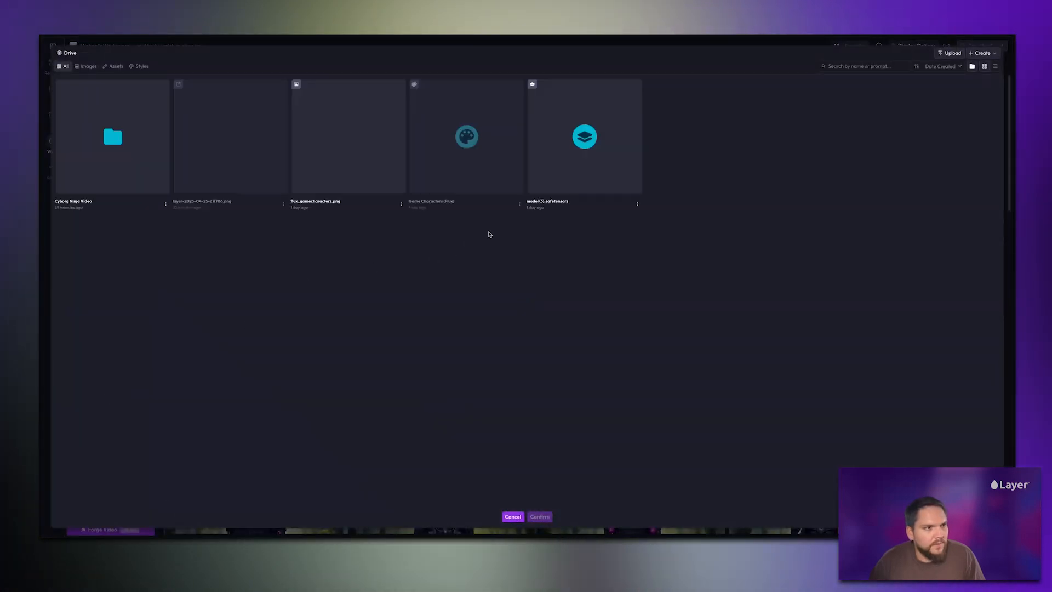
click(121, 150)
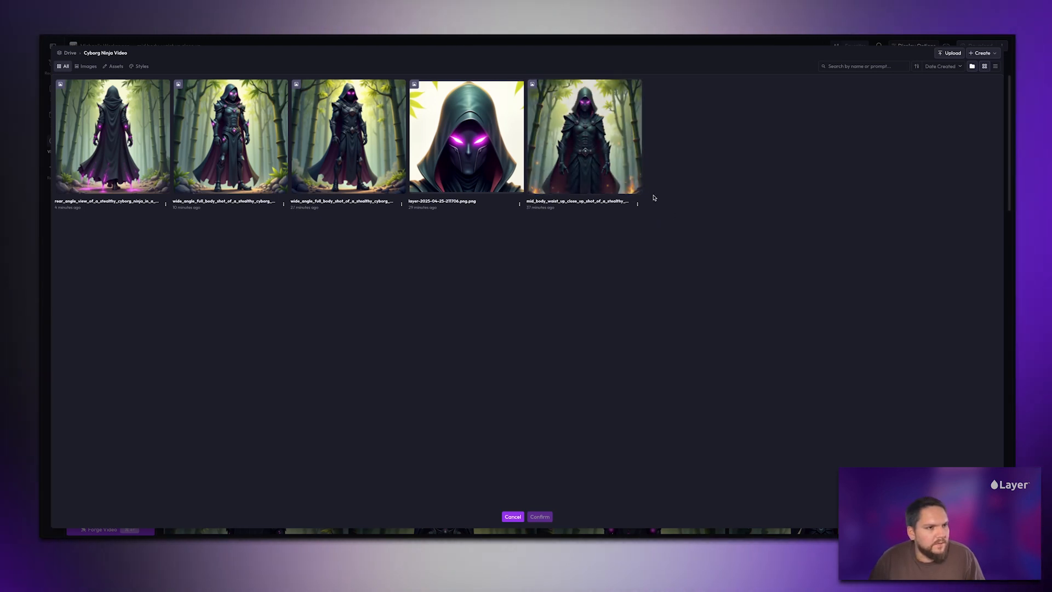
click(606, 149)
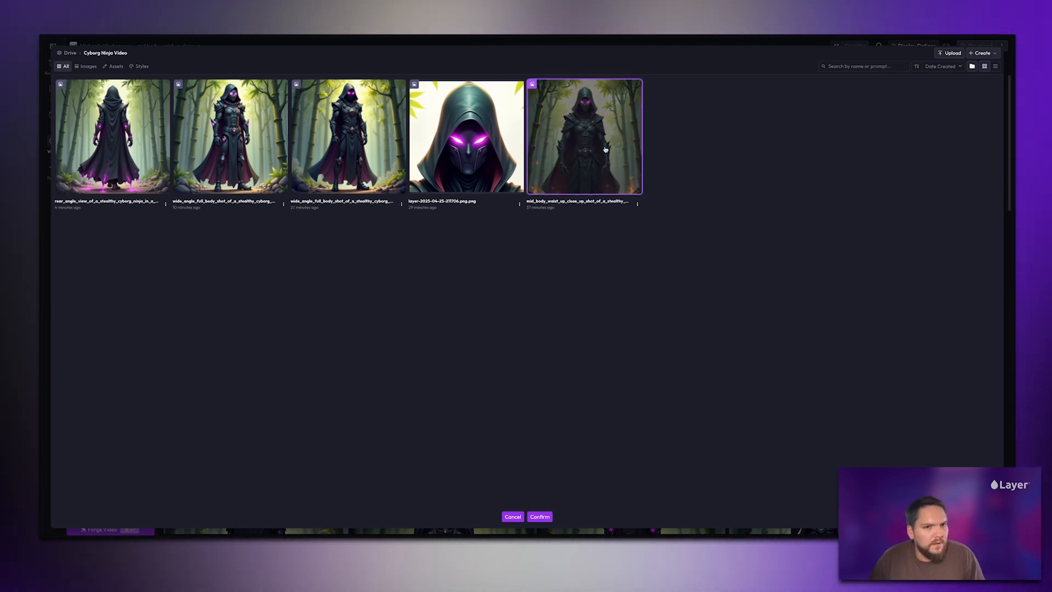
click(540, 517)
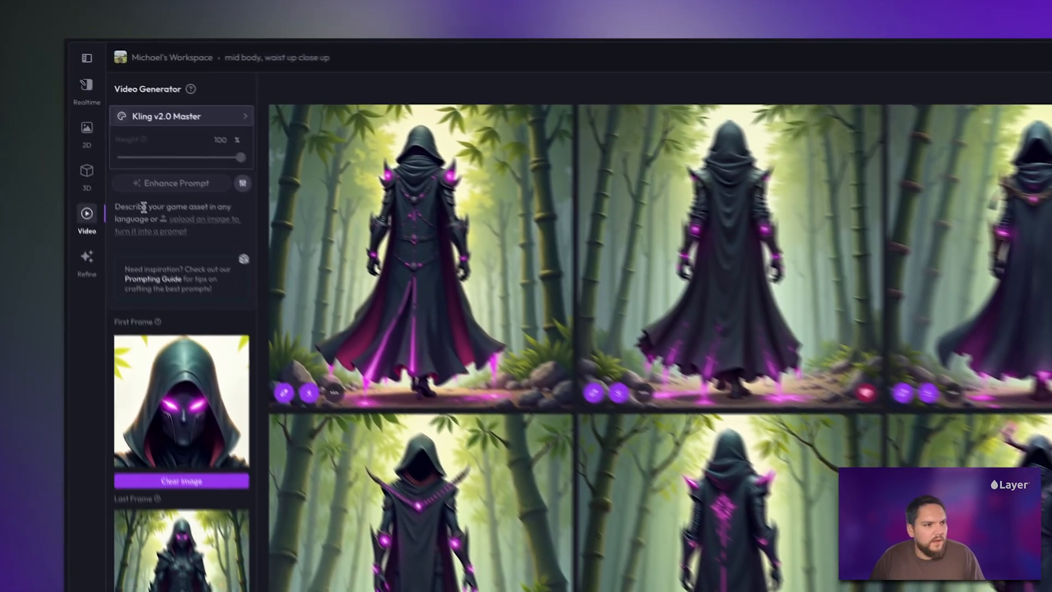
Enter the video prompt "cyborg ninja, wearing a cloak, standing in a bomboo forest" and generate an enhanced version of it.
click(144, 206)
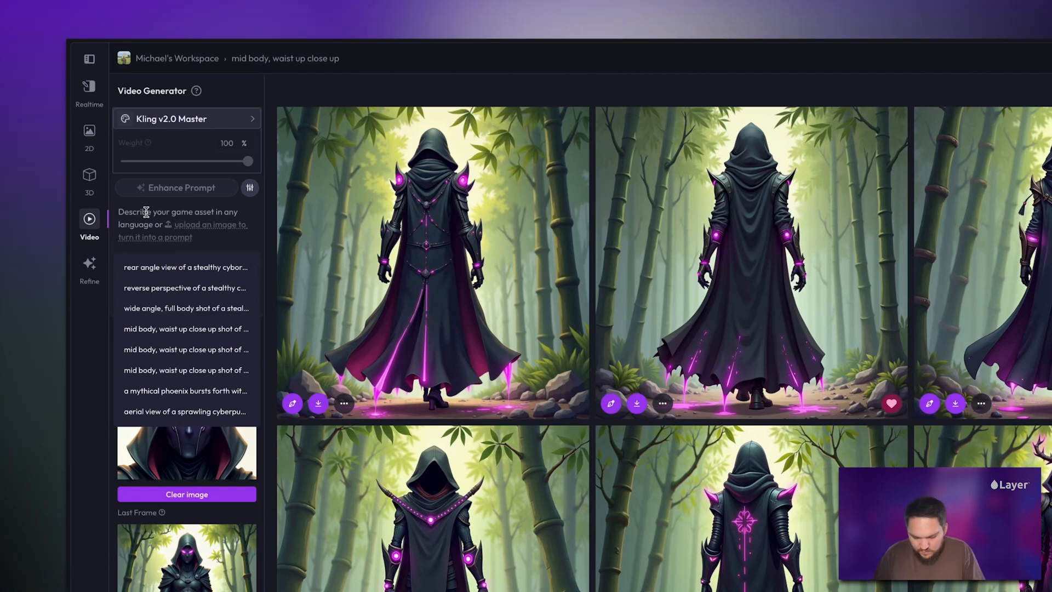
text(cy)
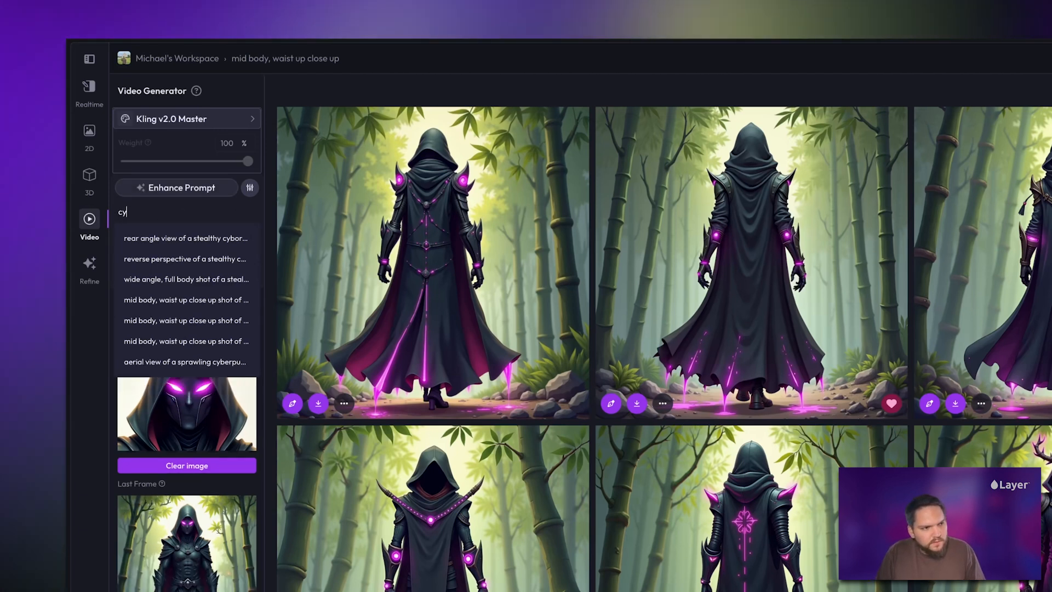
text(borg nin)
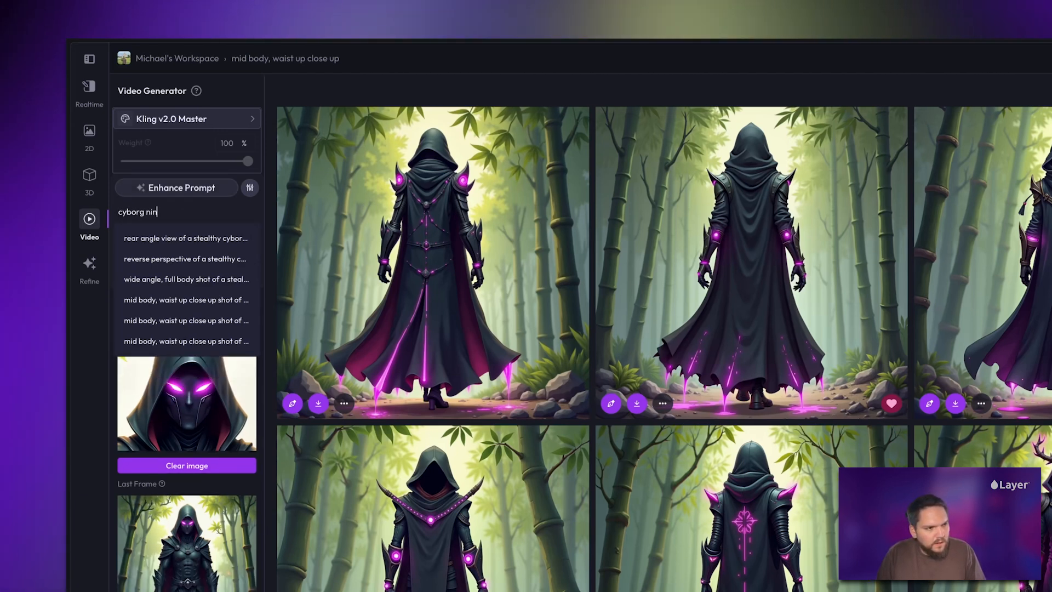
text(ja, wearing a)
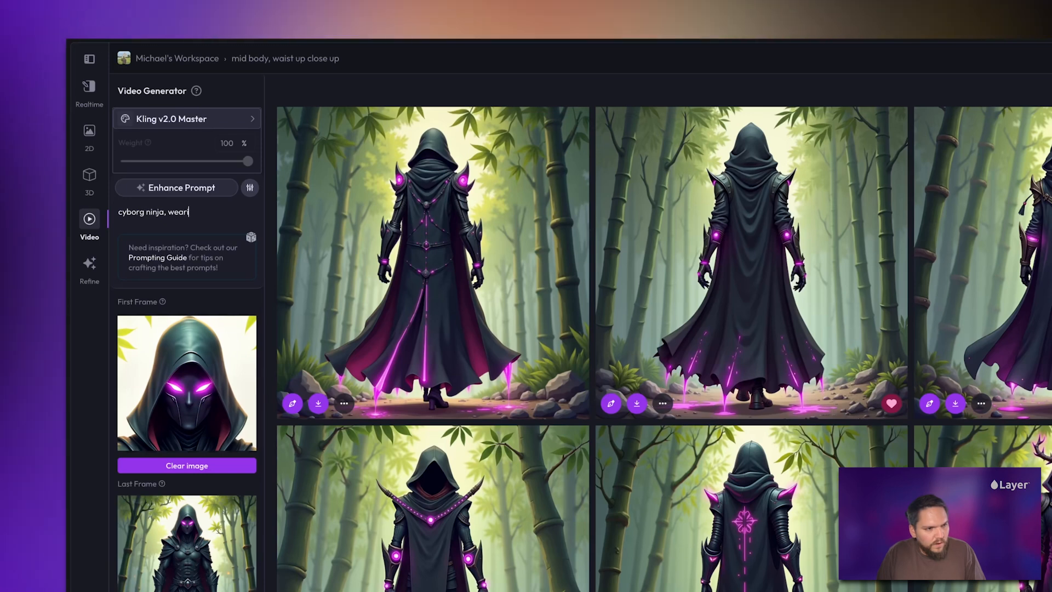
key(BackSpace)
key(BackSpace)
key(BackSpace)
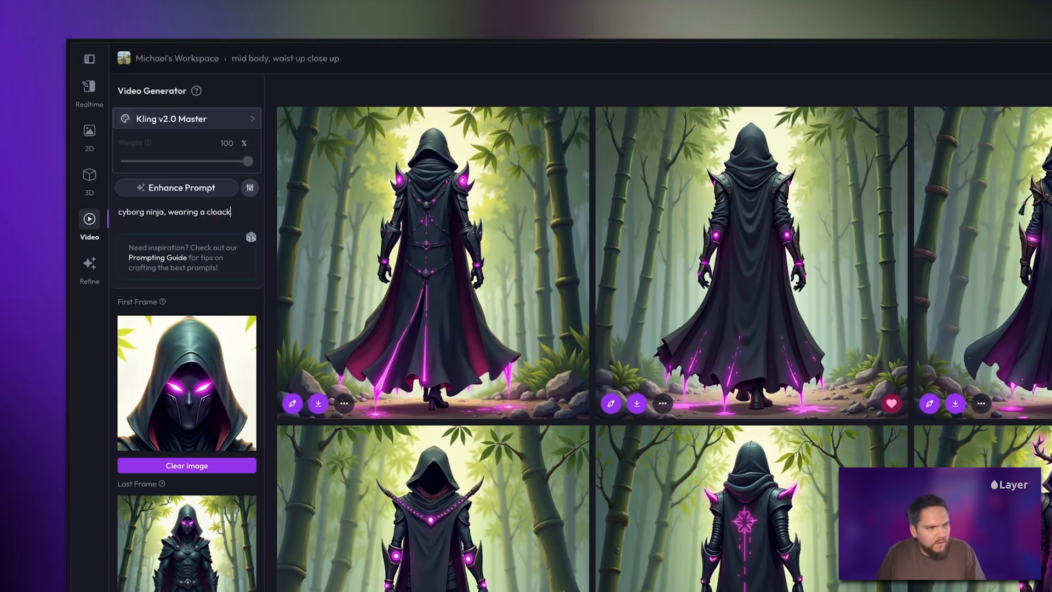
text(ak, stan)
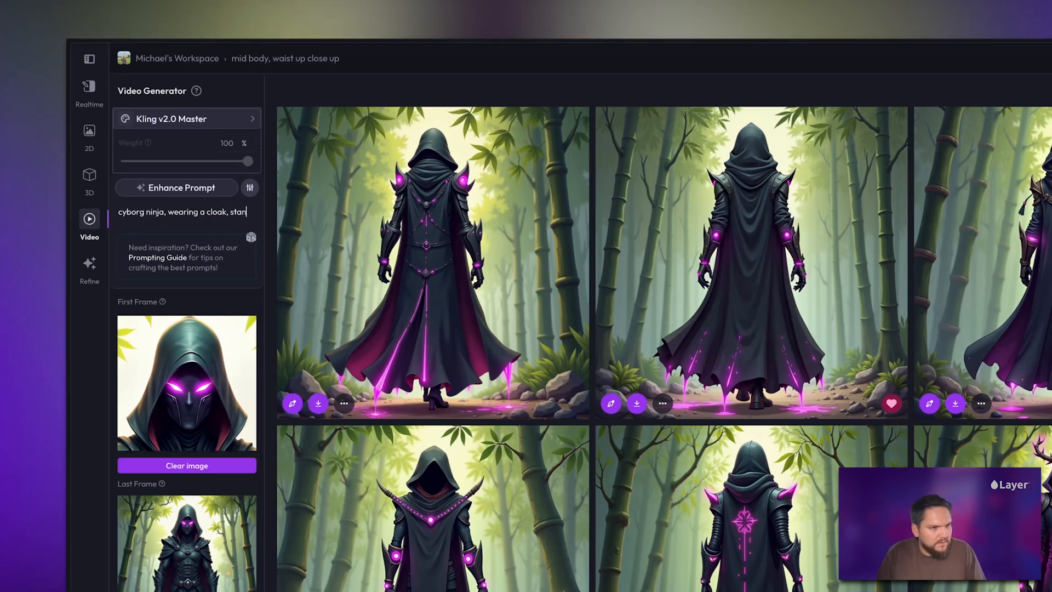
text(ding in a bomboo forest)
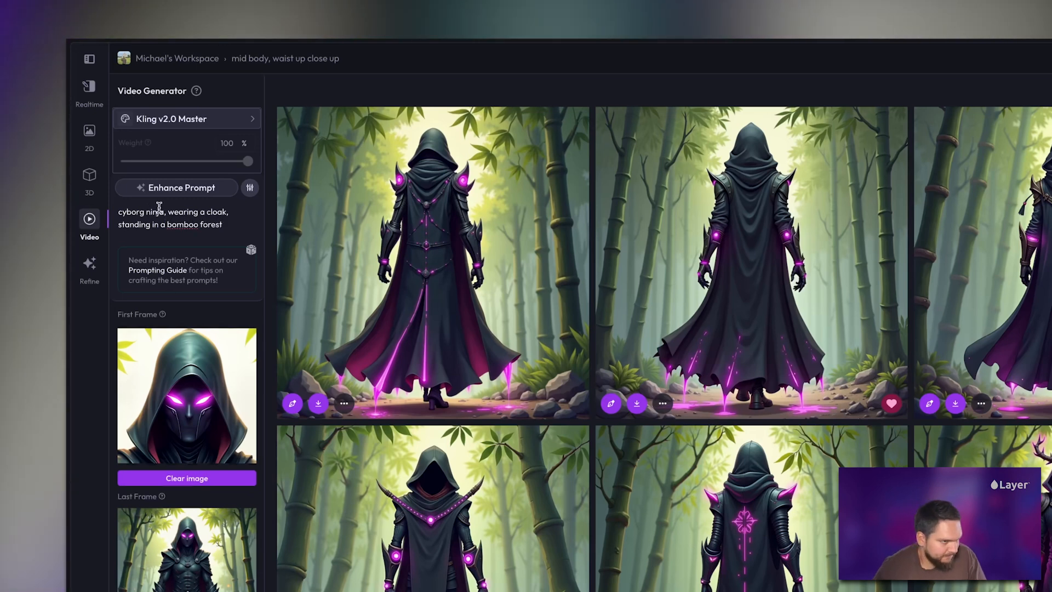
click(176, 188)
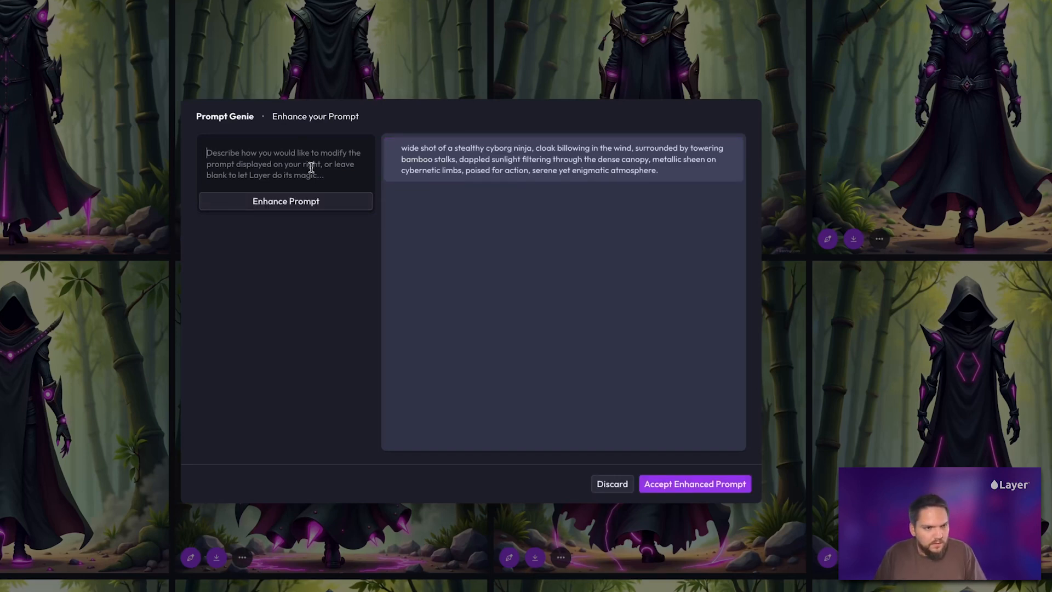
Enhance the prompt to start on a close up of the cyborg's face and glowing purple eyes, with the camera slowly zooming out to mid body.
text(th)
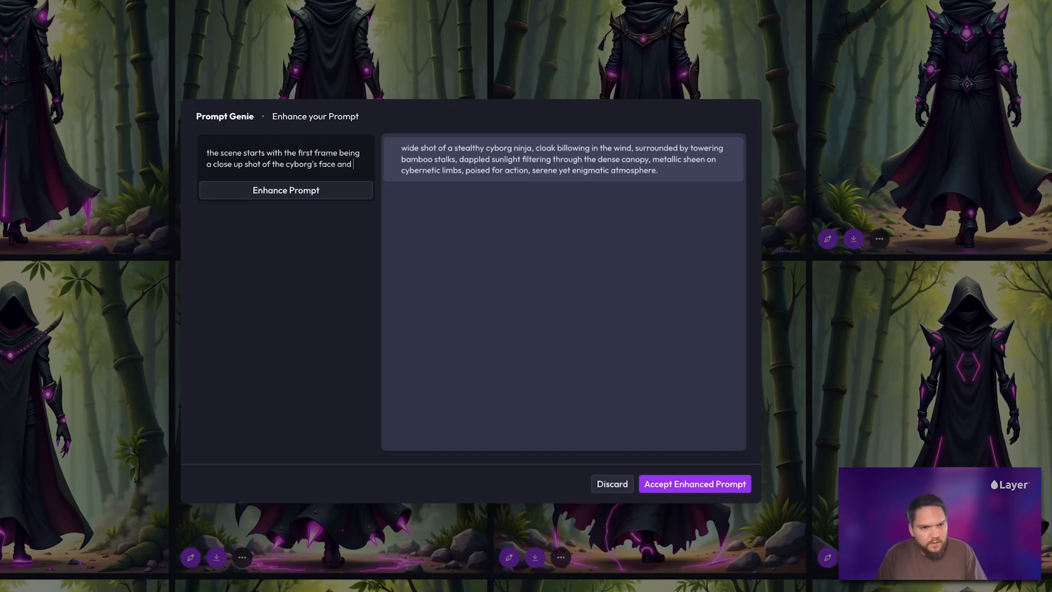
text(wing purple eyes, and the camer)
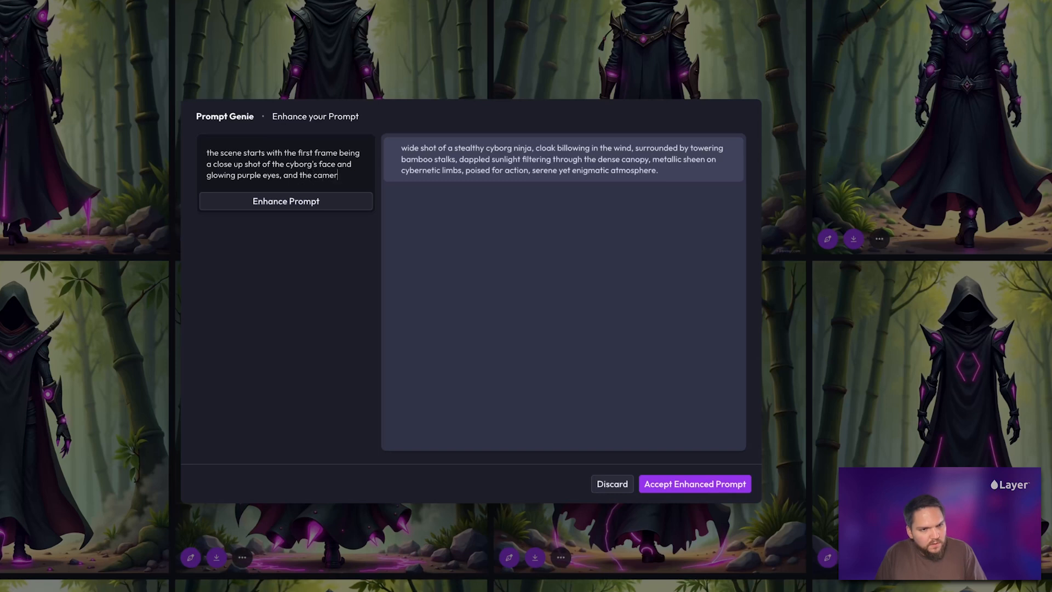
text(s)
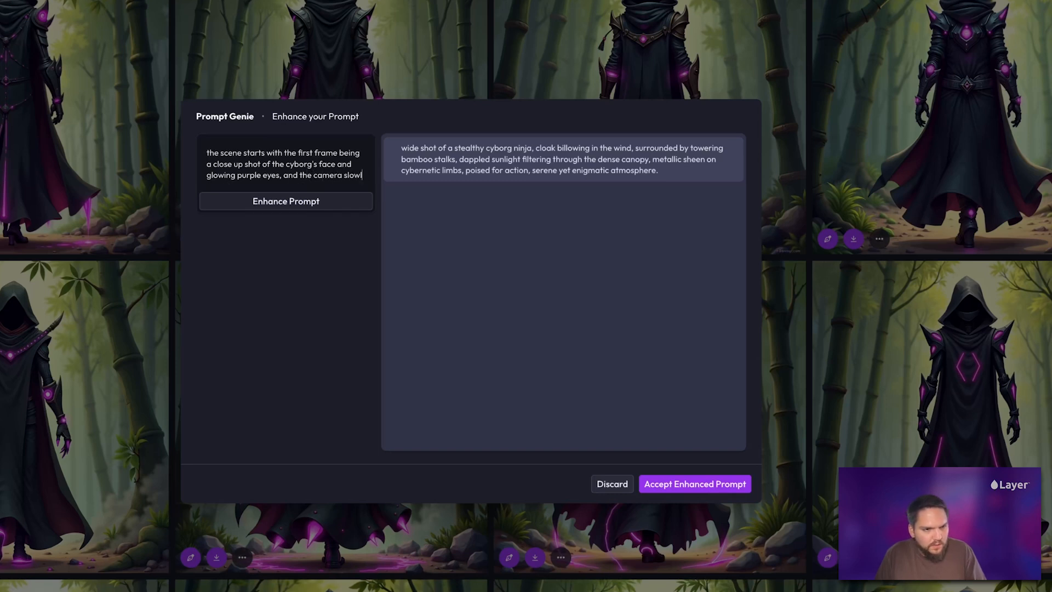
text(lowly s)
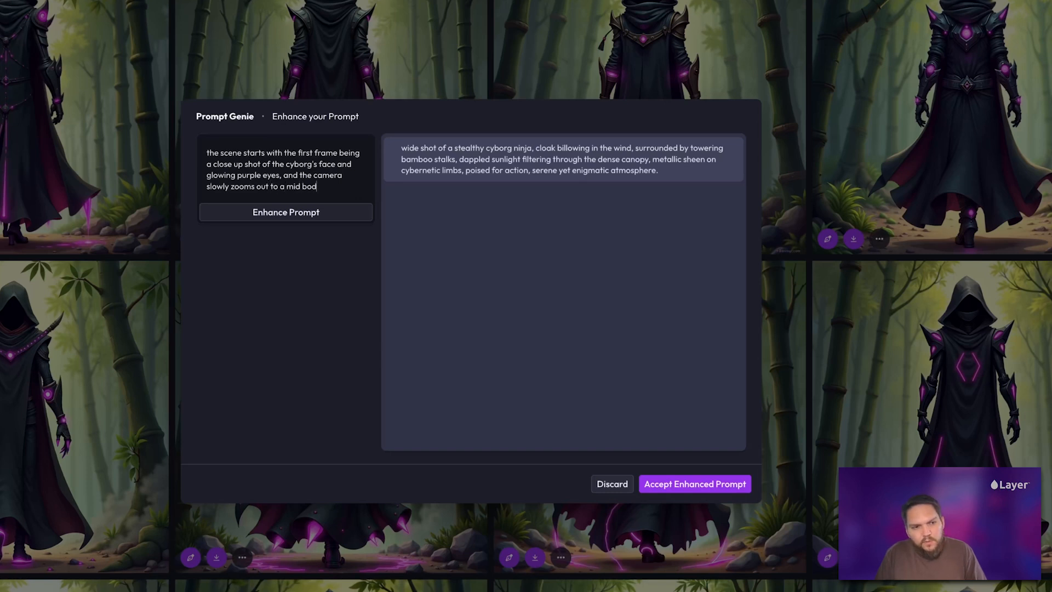
click(316, 214)
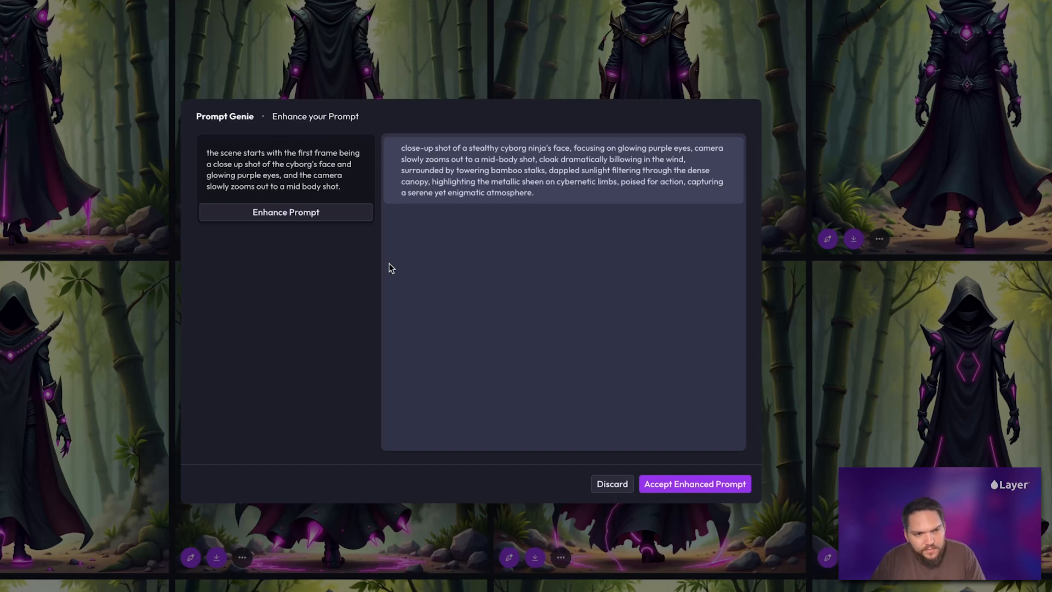
Enhance the prompt again with the instruction "add camera control terminology" and accept the enhanced version.
triple_click(331, 181)
key(BackSpace)
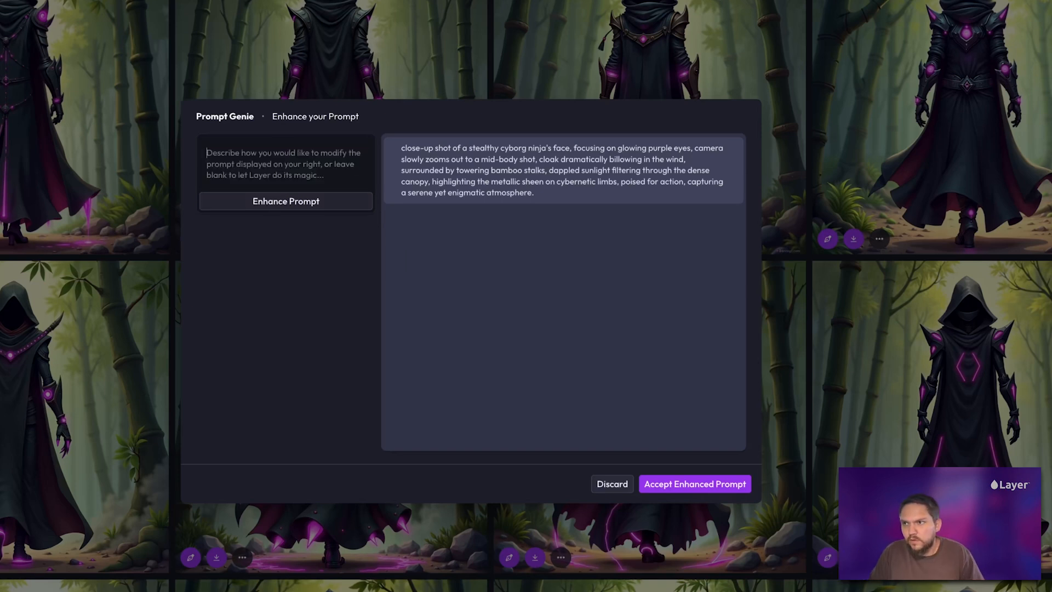
text(a)
key(BackSpace)
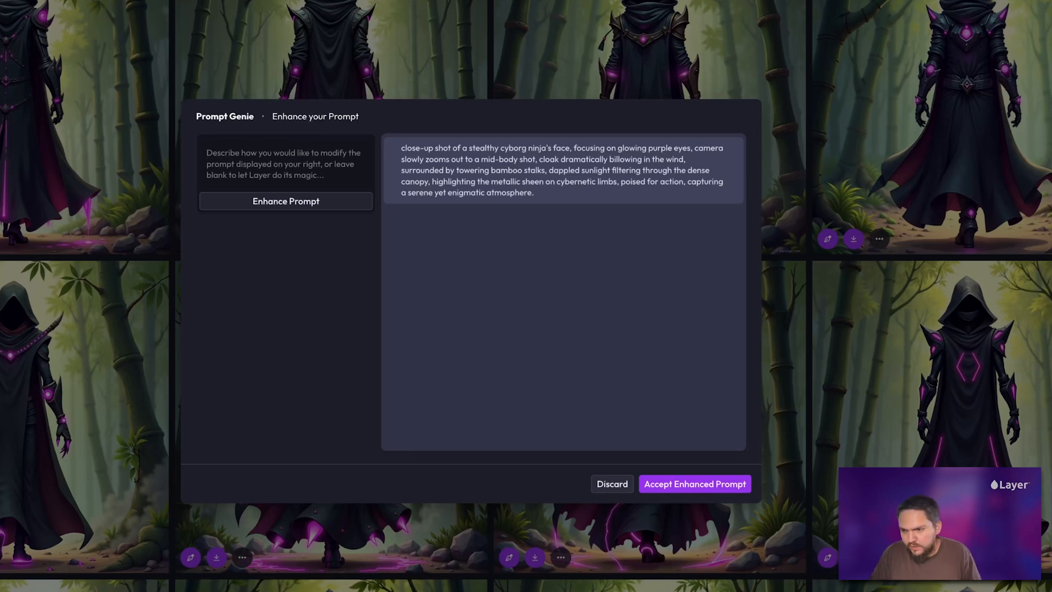
text(add camera control terminology)
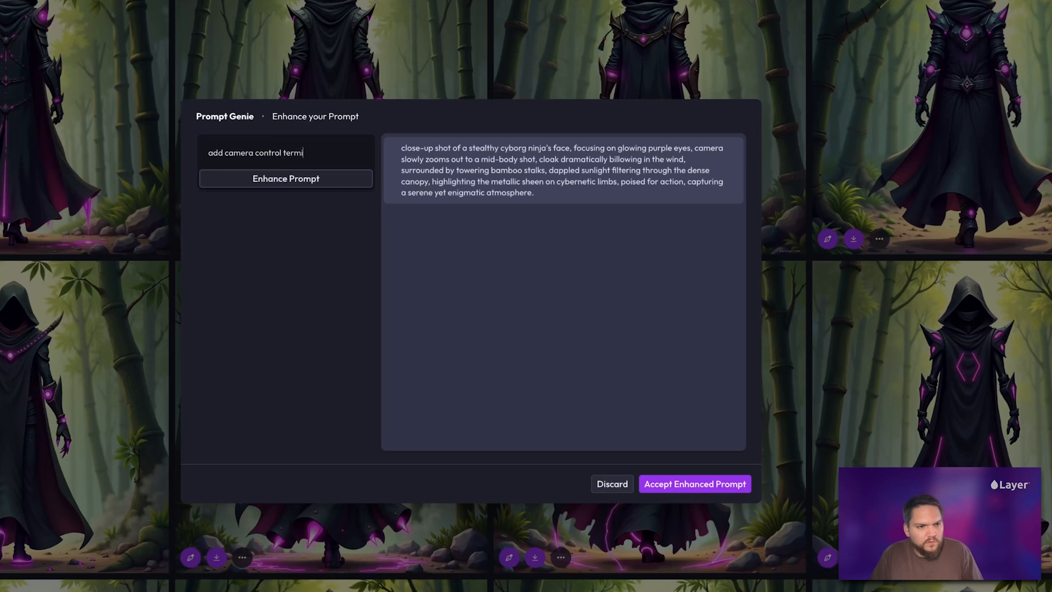
click(313, 189)
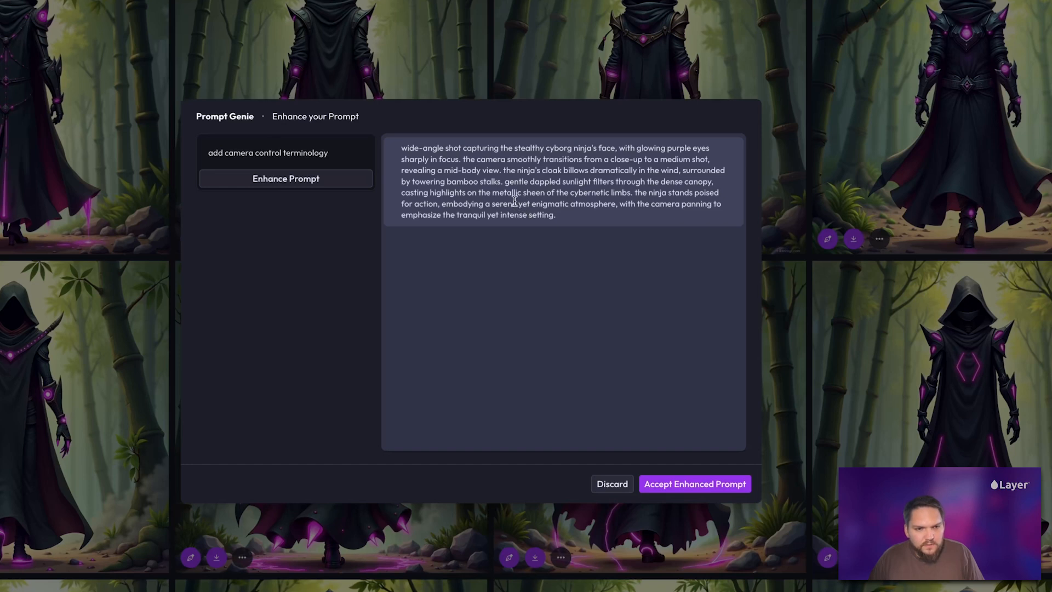
drag(627, 158, 715, 157)
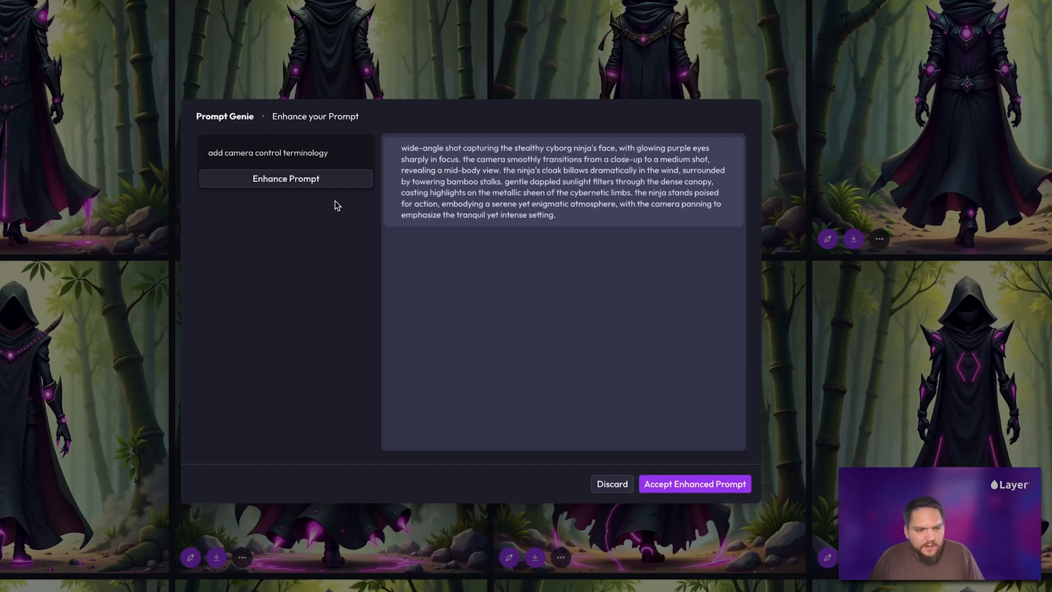
click(723, 486)
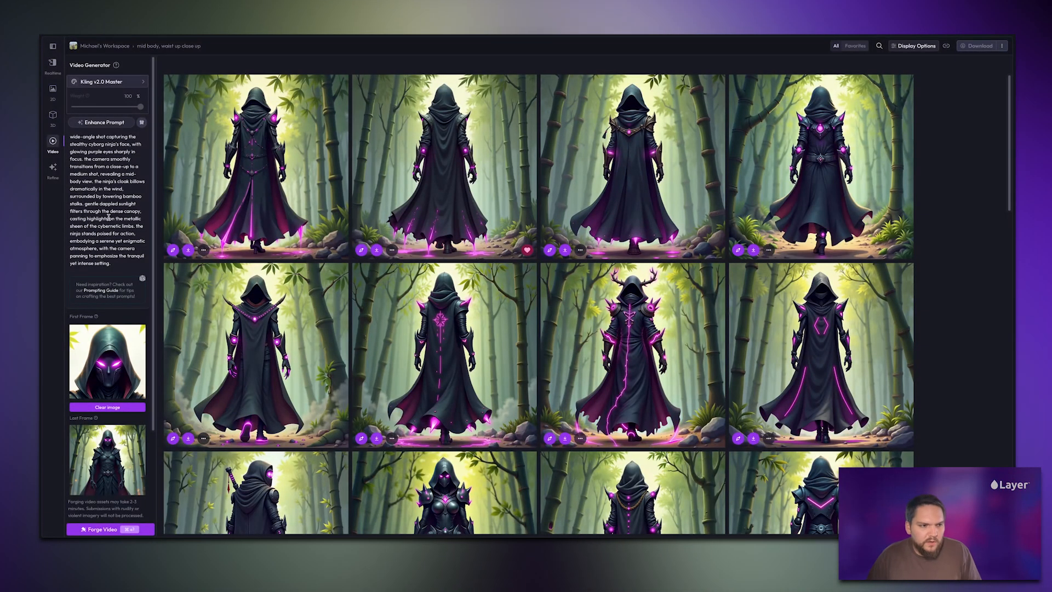
Check the aspect ratio options, keep 1:1 and a 5 seconds duration, and forge three videos.
scroll(106, 213, down, 2)
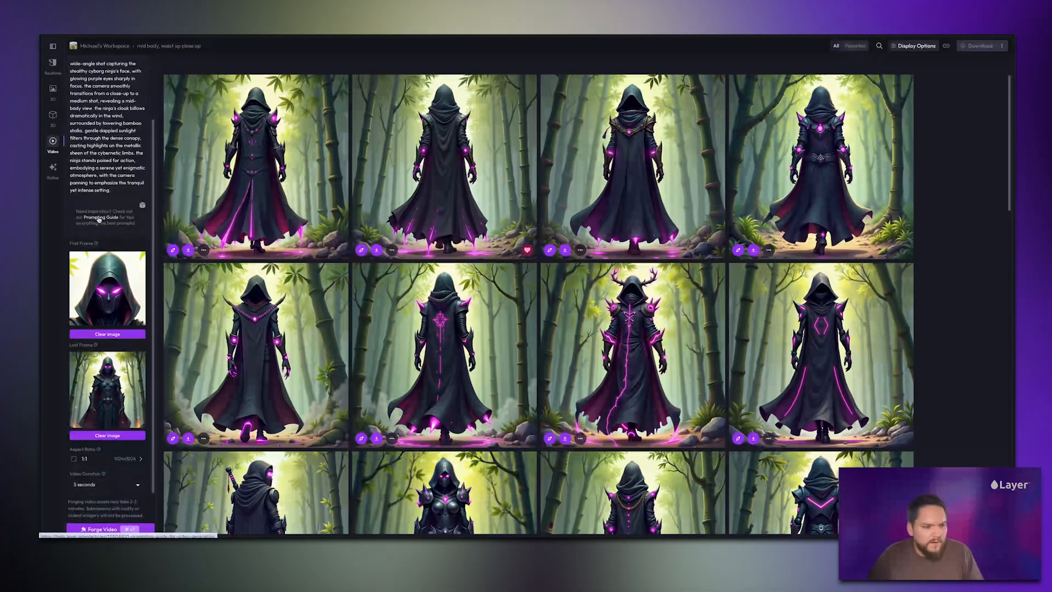
click(109, 460)
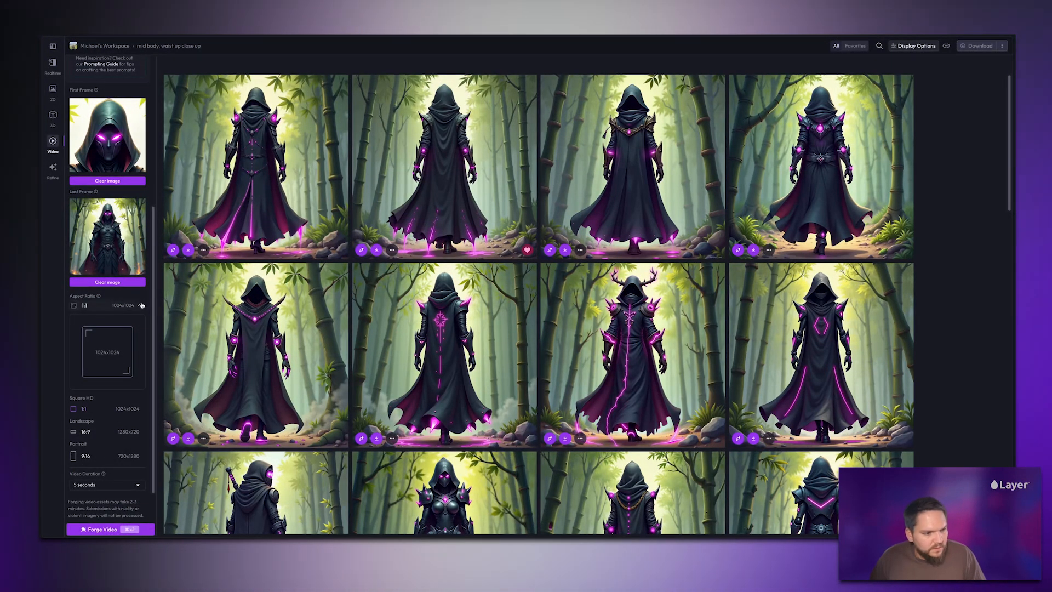
click(141, 305)
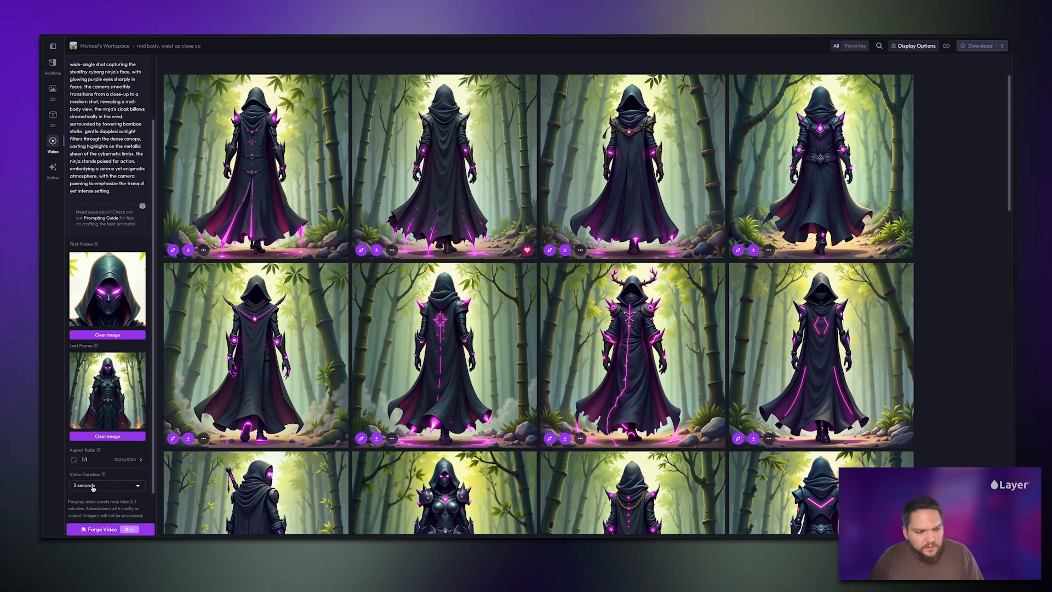
scroll(93, 488, up, 3)
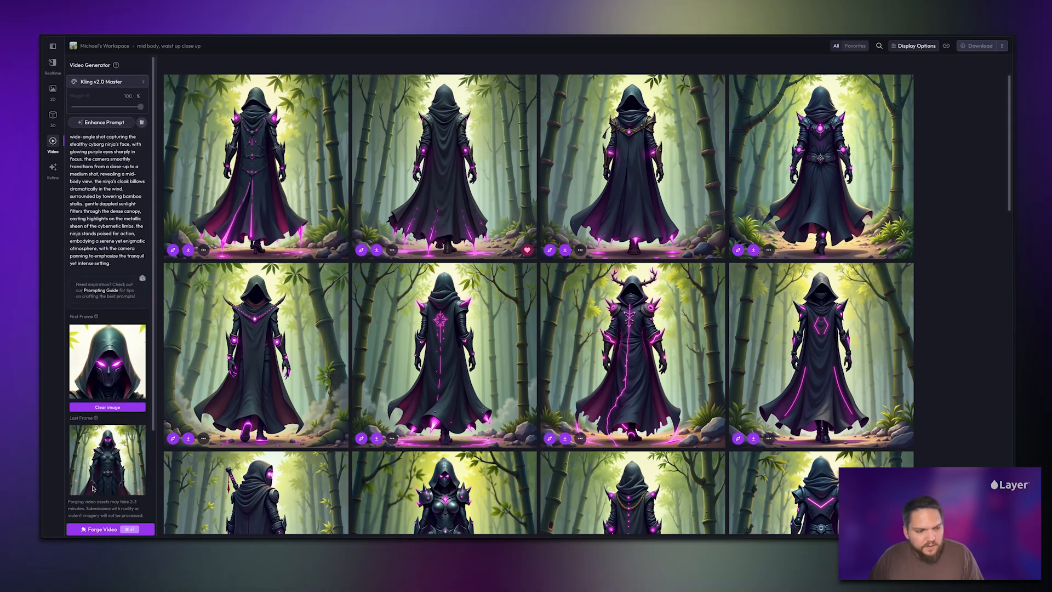
click(142, 529)
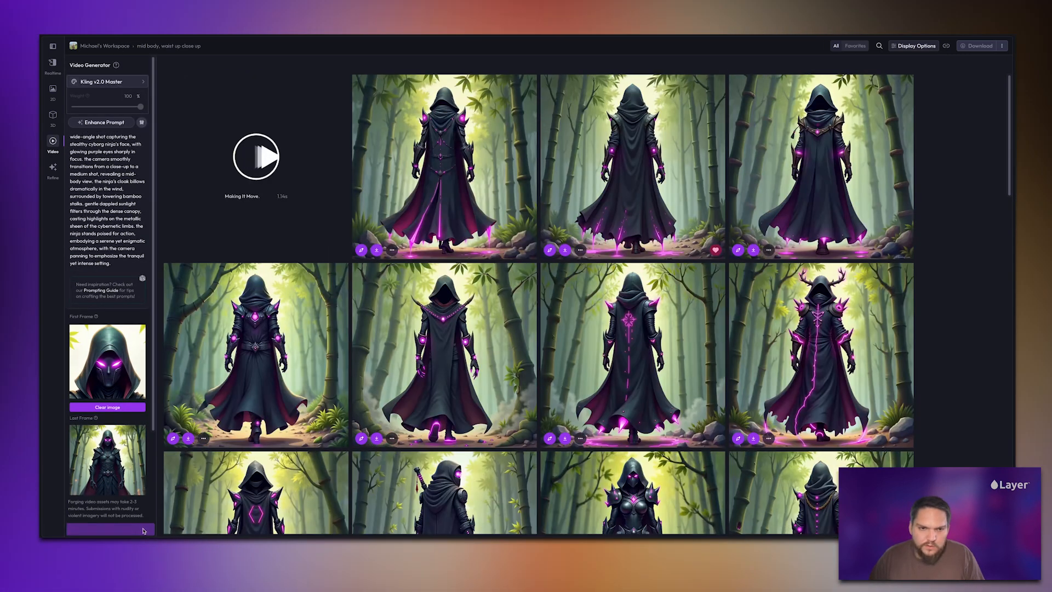
click(142, 529)
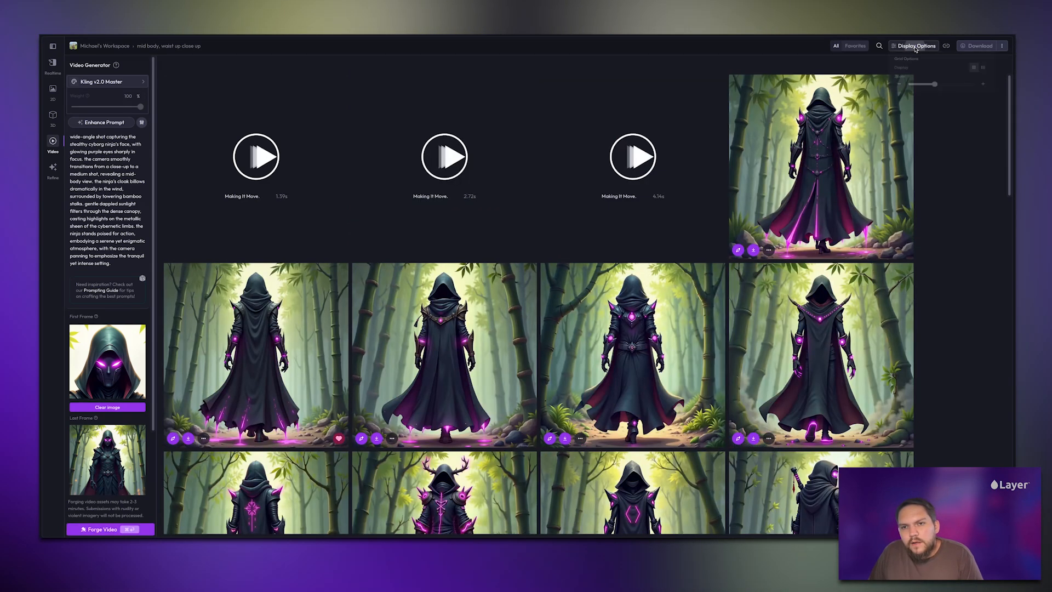
Switch the session display to results grouped by prompt and forge two more videos with the same settings.
click(914, 45)
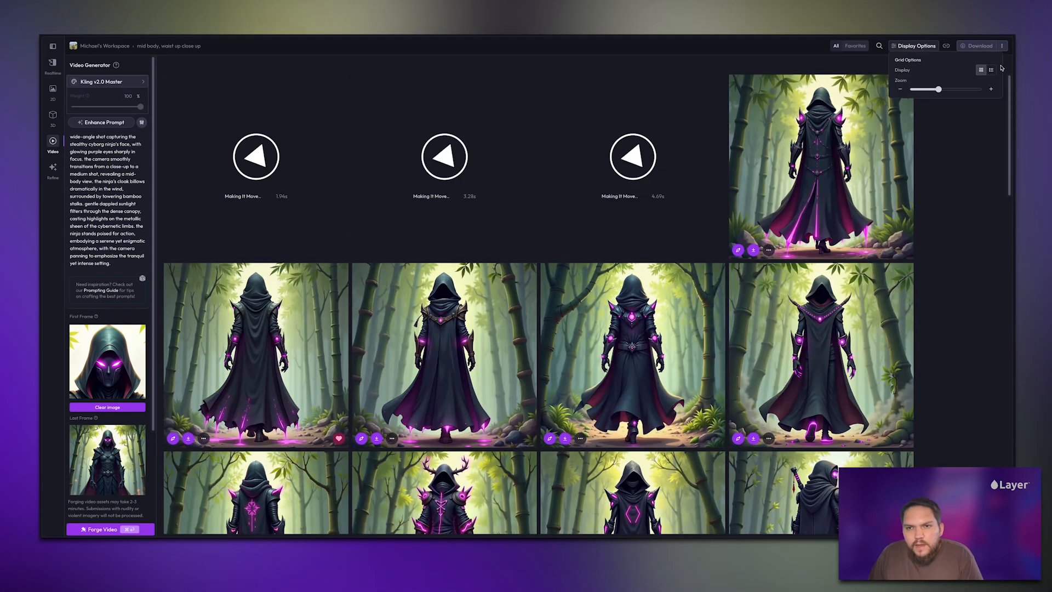
click(992, 70)
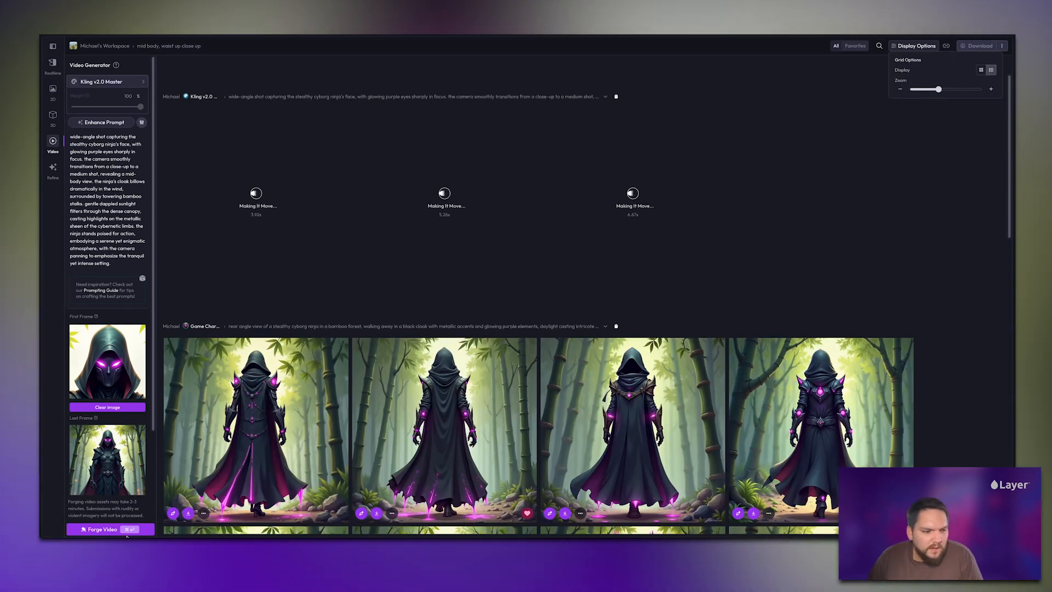
click(132, 533)
click(144, 531)
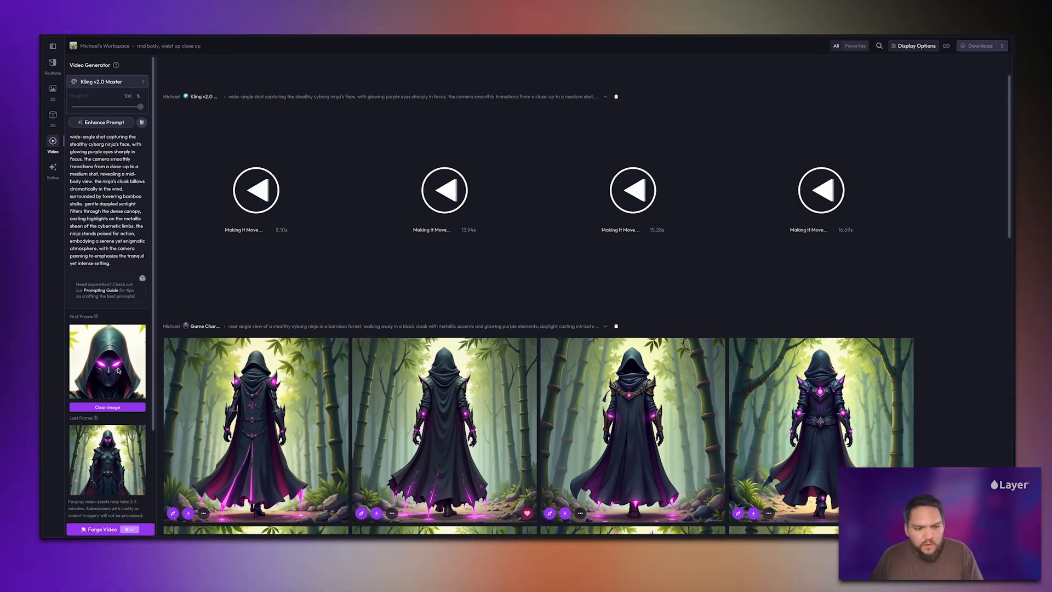
click(149, 533)
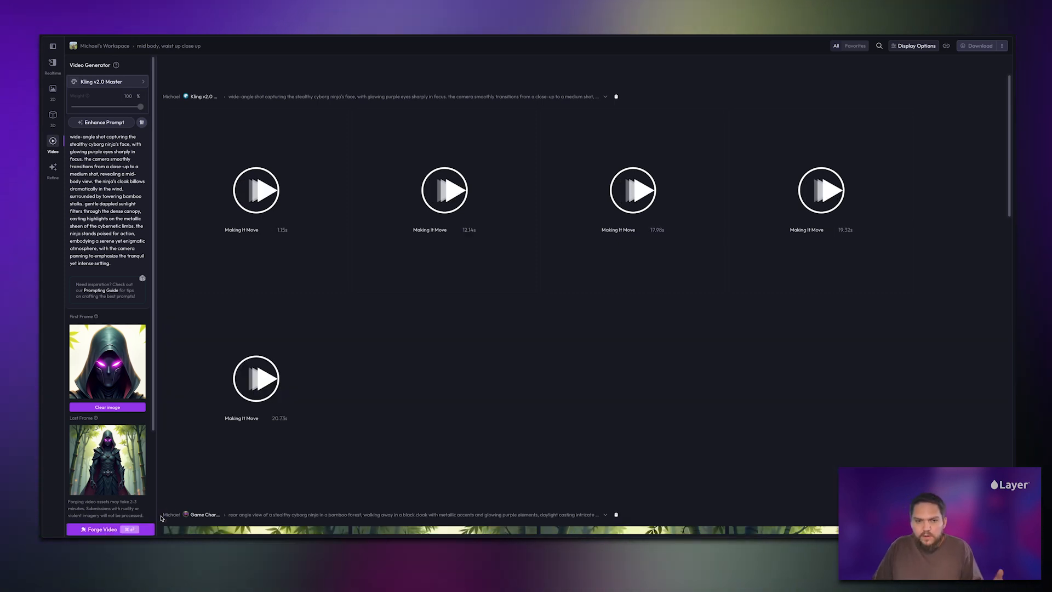
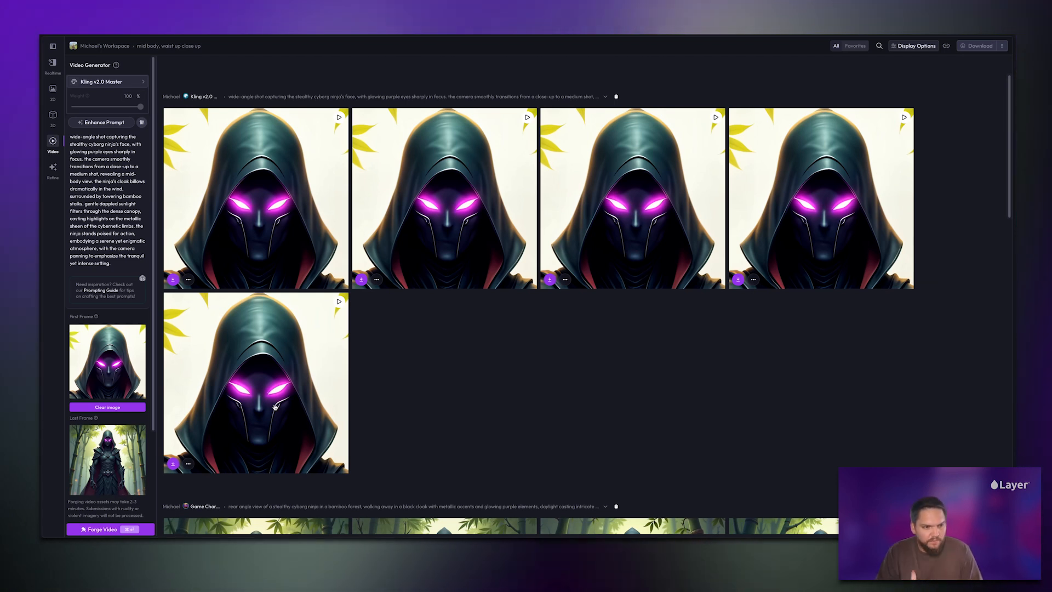
Play the generated ninja videos to review the camera's transition from the face close-up to the mid-body shot.
click(258, 174)
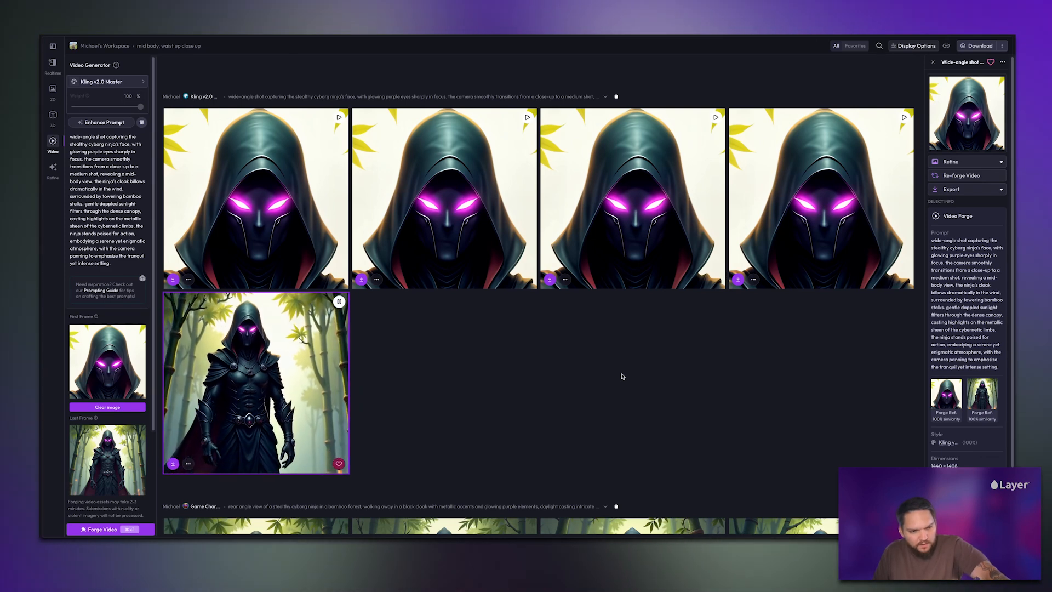
Watch the fifth face-to-mid-body ninja video in the large viewer, mark it as a favorite, and deselect it.
key(space)
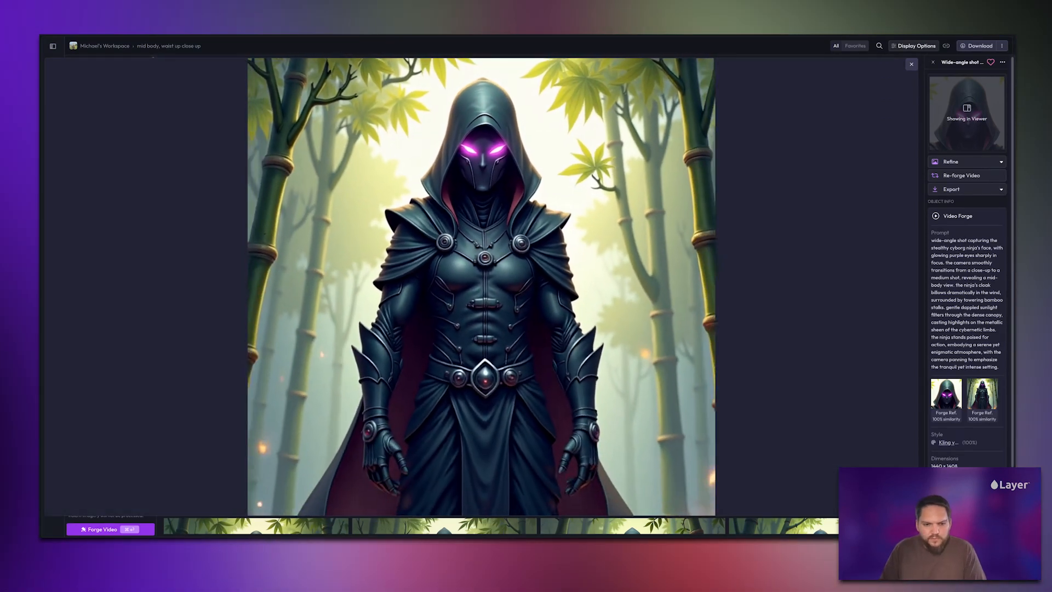
key(Escape)
click(338, 467)
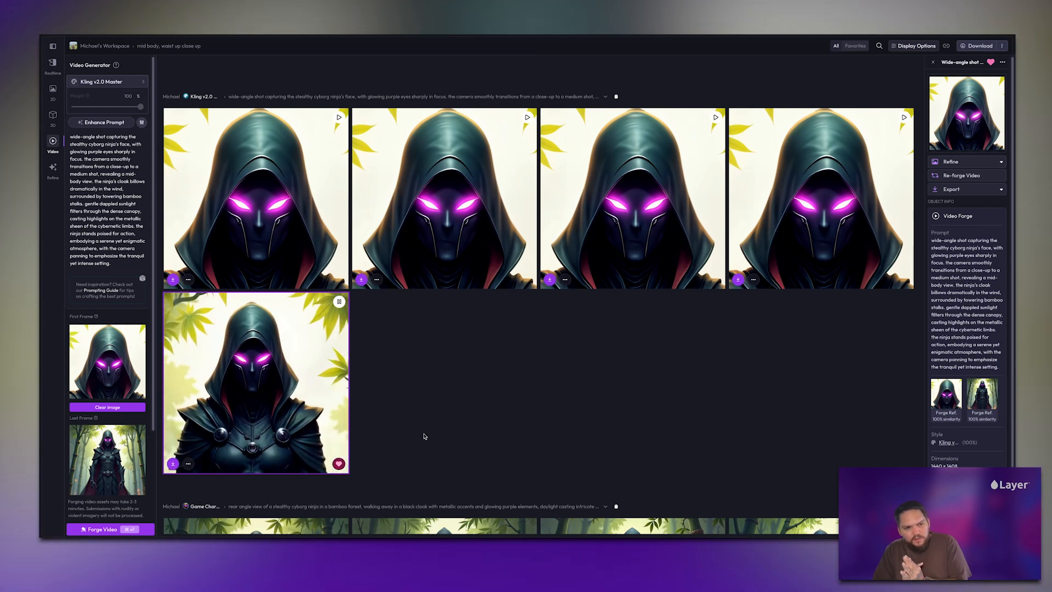
click(418, 362)
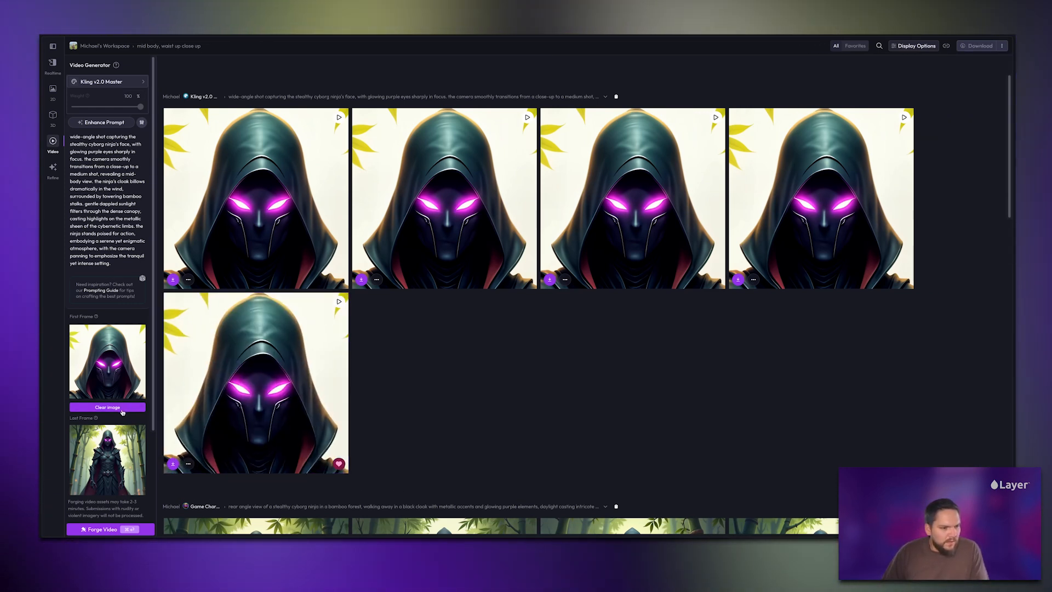
Clear the current frame images and set the first frame to the mid-body waist-up ninja image from Drive's Cyborg Ninja Video folder.
click(121, 409)
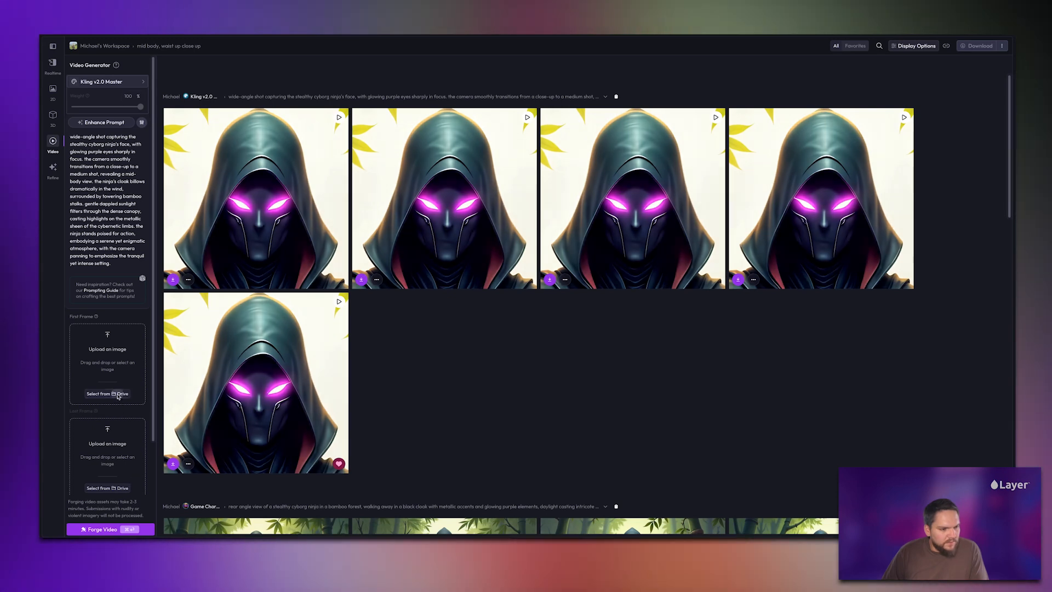
click(118, 394)
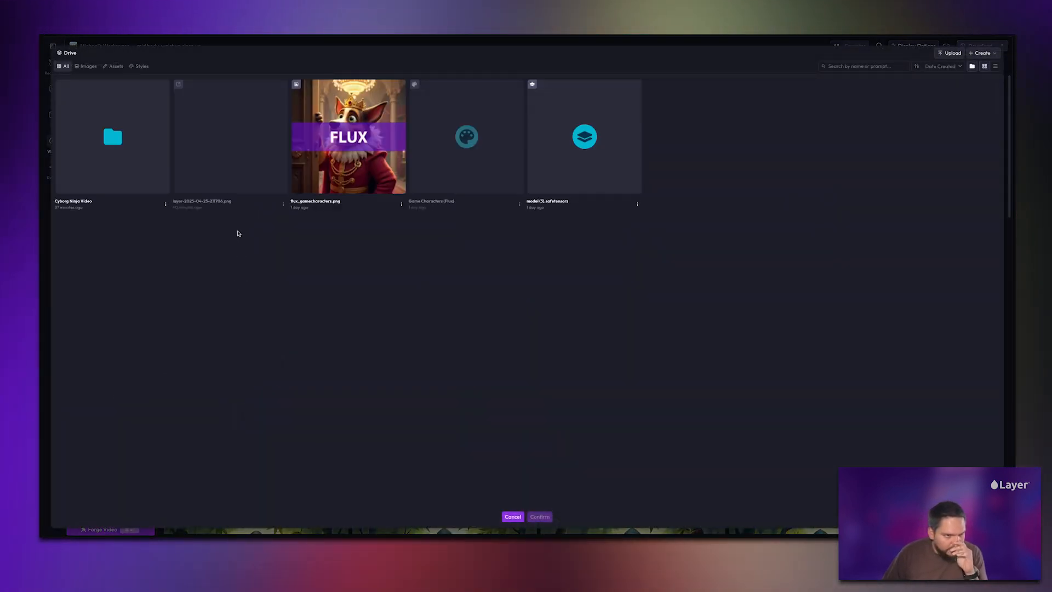
double_click(90, 144)
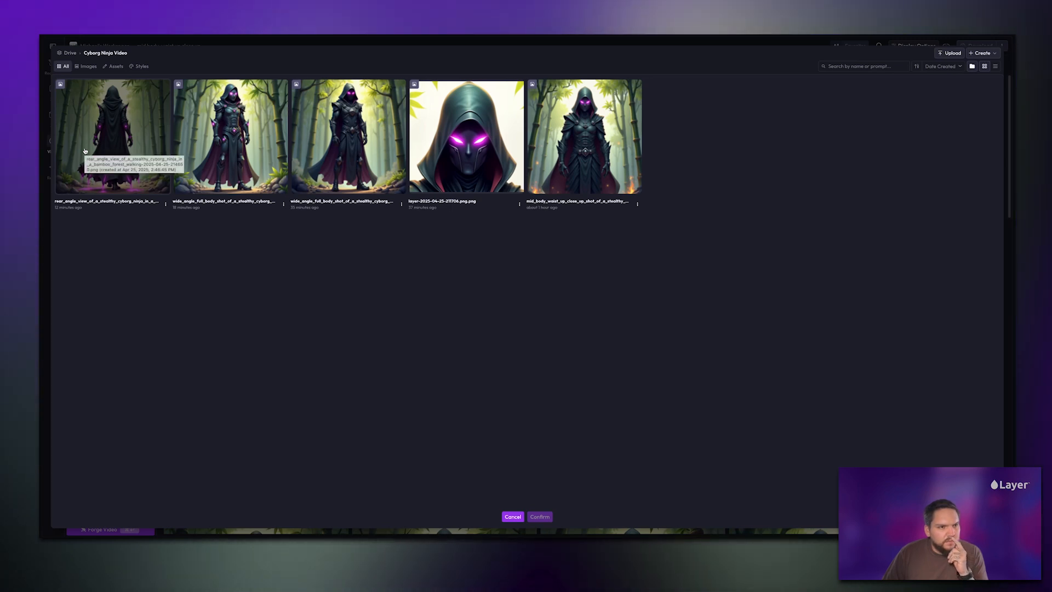
click(584, 143)
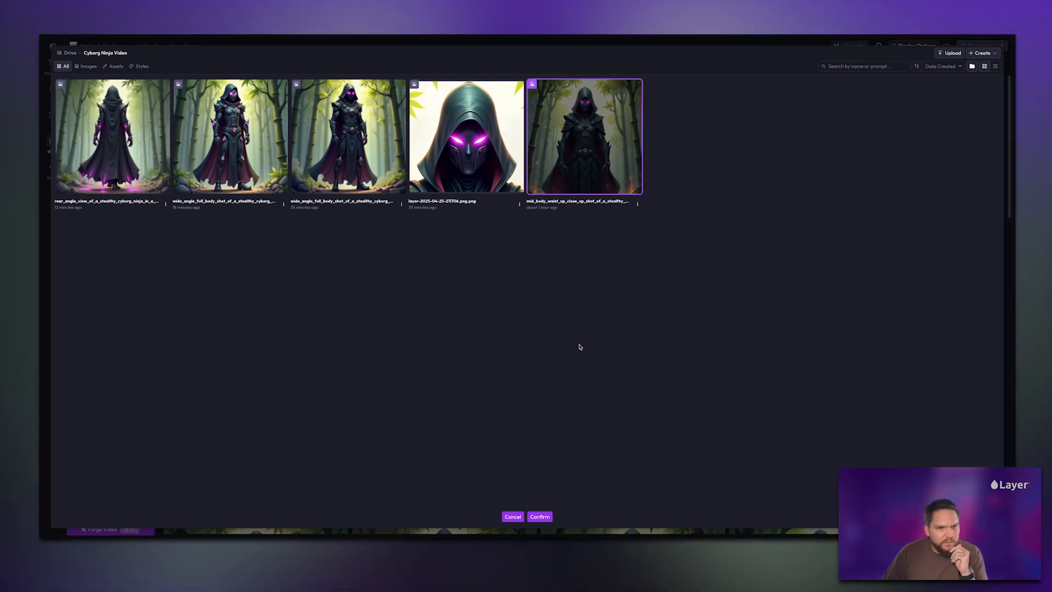
click(547, 520)
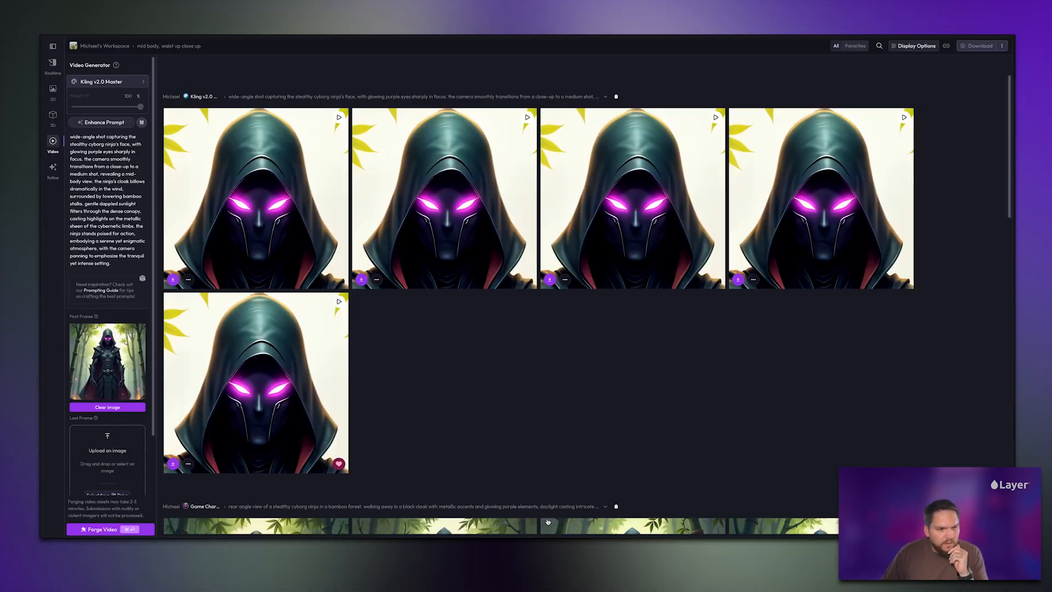
Set the last frame to the second image in the Cyborg Ninja Video folder, a wide-angle full-body shot.
scroll(137, 426, down, 2)
click(107, 430)
click(93, 146)
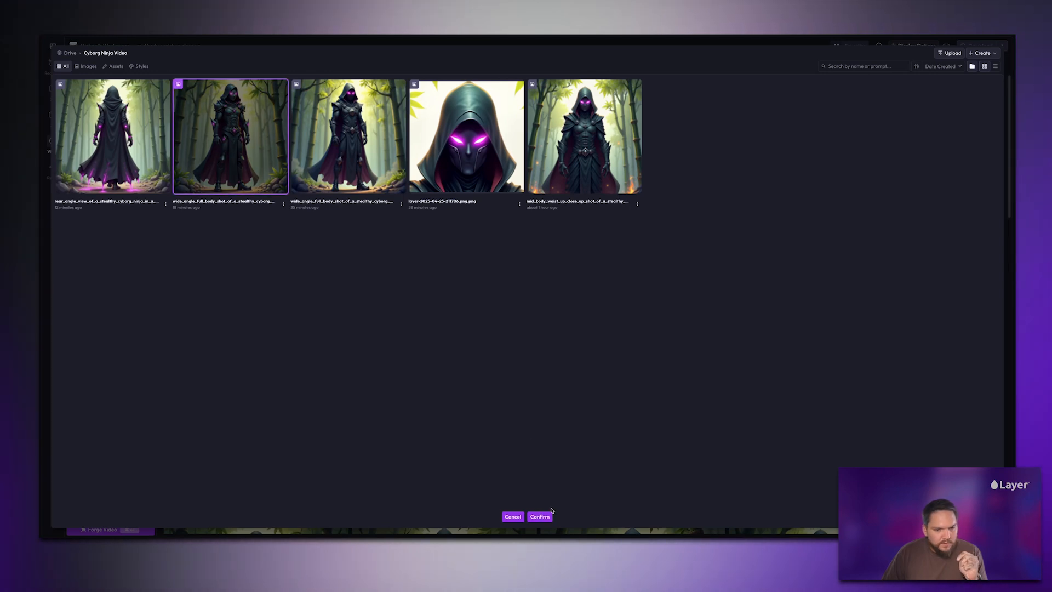
click(550, 516)
scroll(117, 112, up, 2)
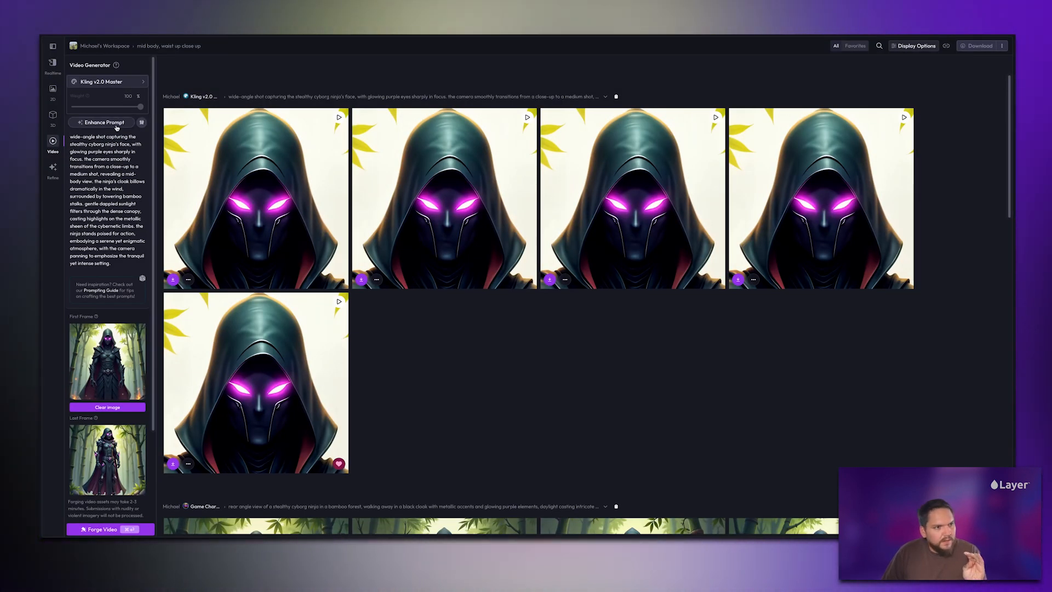
Enhance the prompt with the instruction "have the cyborg move around a bit as the camera zooms out" and accept the enhanced version.
click(116, 126)
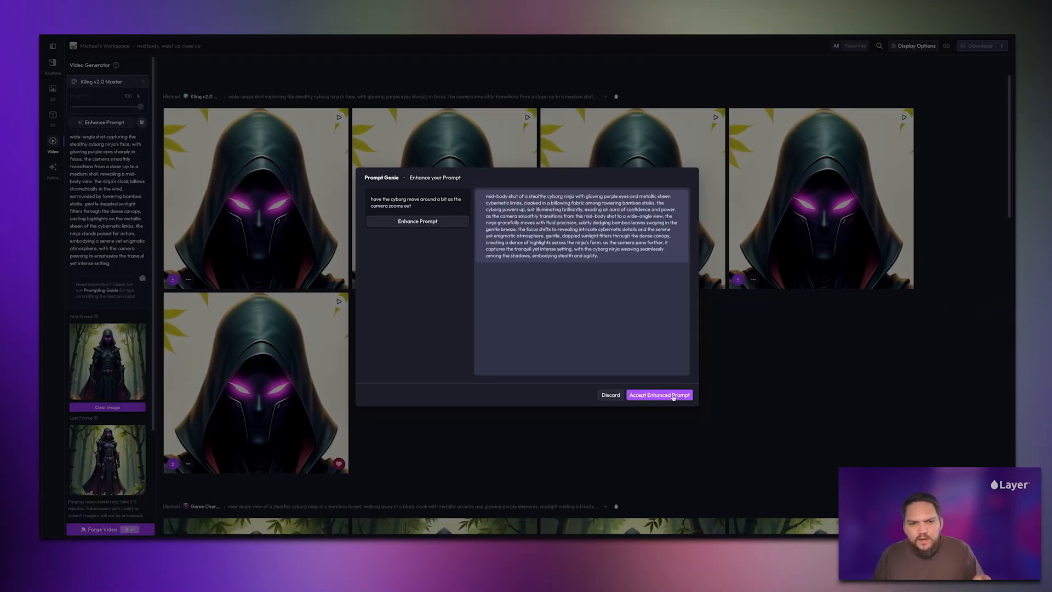
click(737, 484)
scroll(117, 328, down, 5)
scroll(116, 329, up, 5)
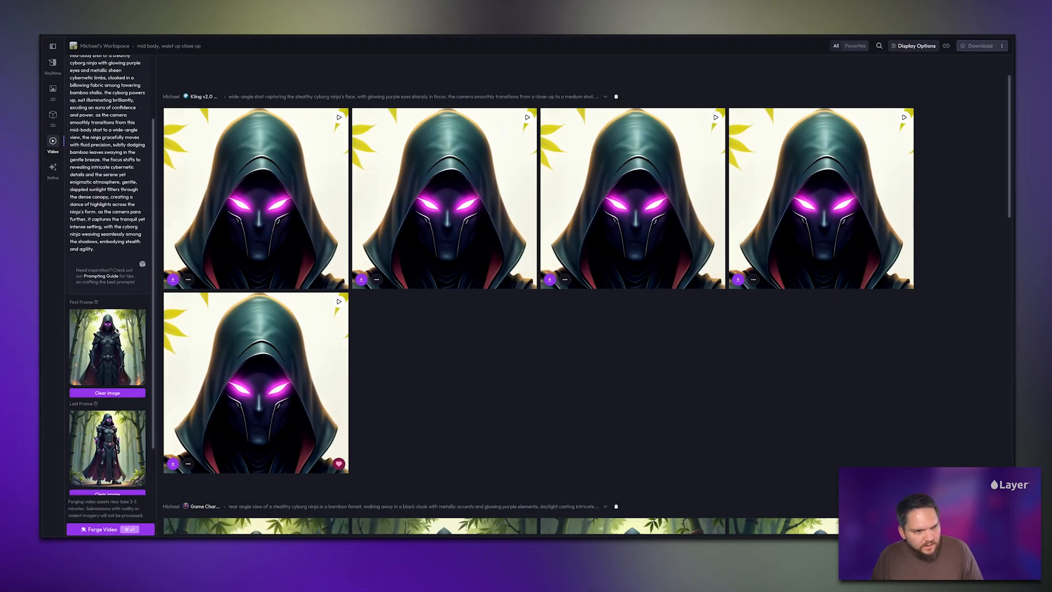
Review the prompt and frames, keep 1:1 and 5 seconds, and forge five mid-body to wide-angle videos.
scroll(116, 329, down, 3)
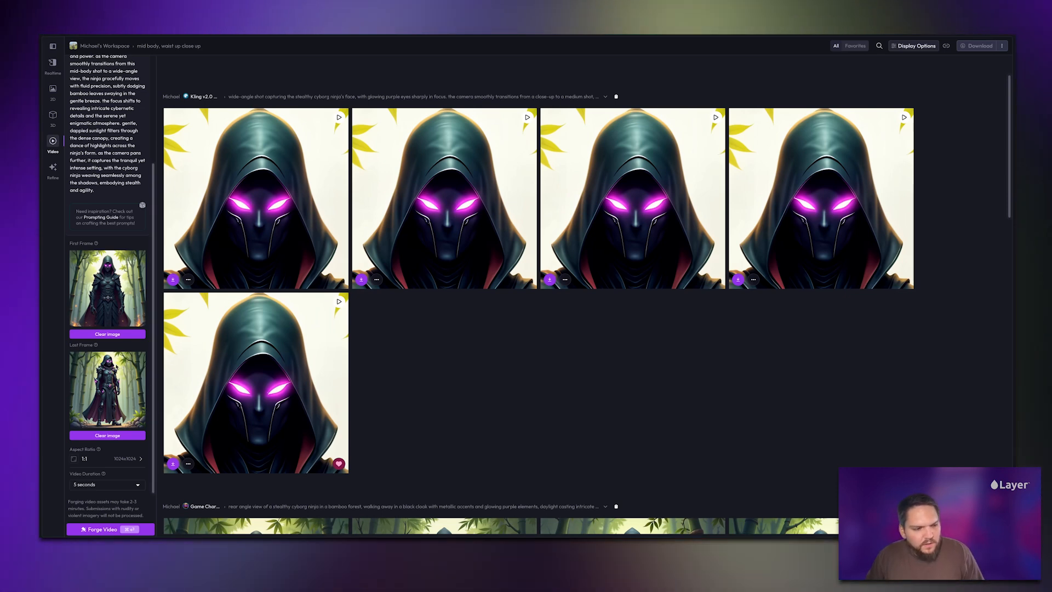
scroll(109, 384, up, 3)
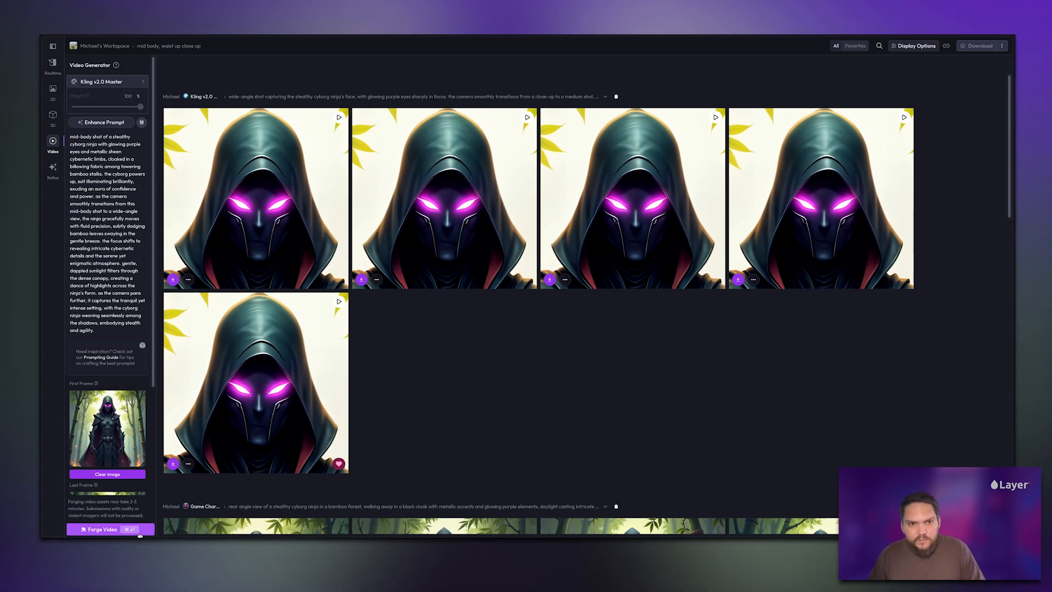
click(110, 530)
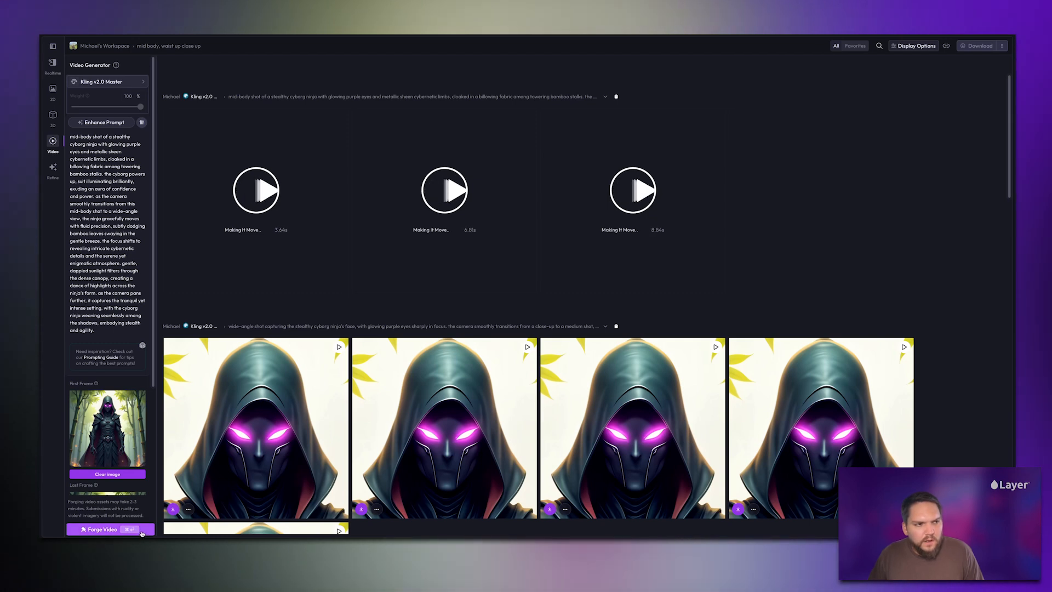
click(142, 532)
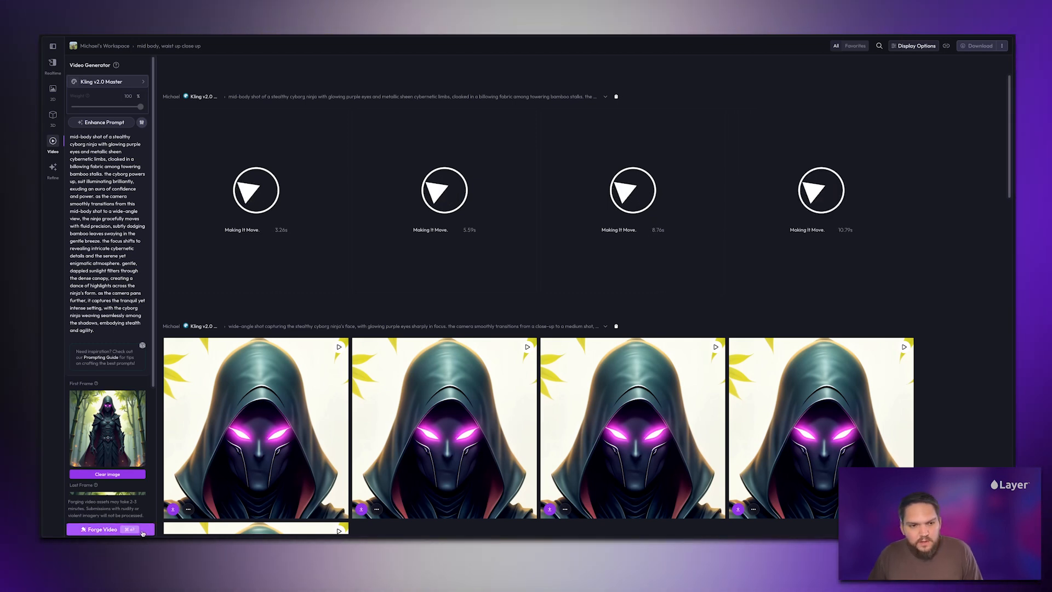
click(141, 532)
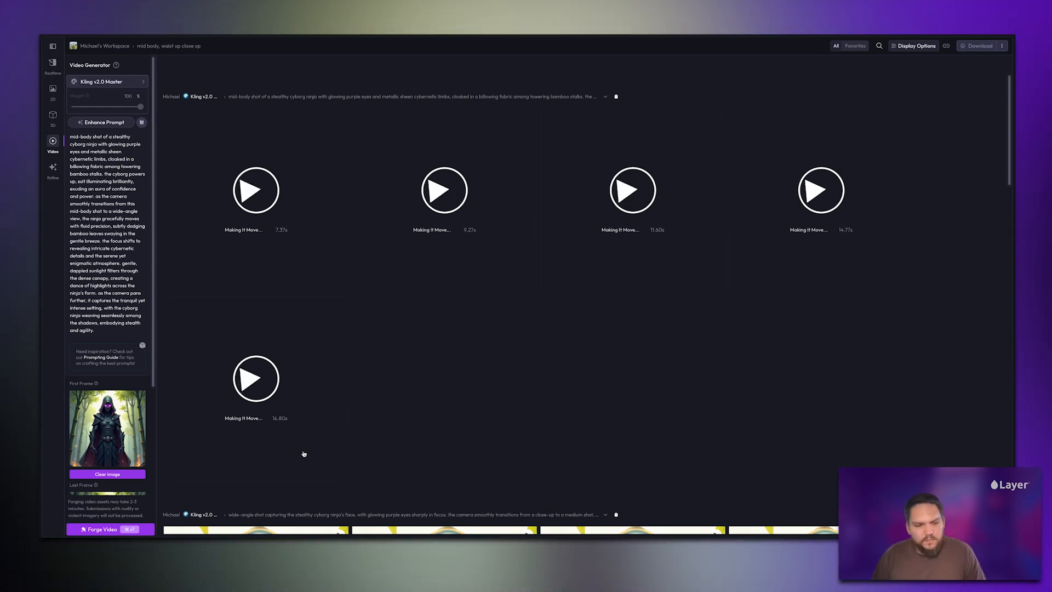
Replay the favorited face-to-mid-body video from the previous prompt group and close its details.
scroll(338, 417, down, 7)
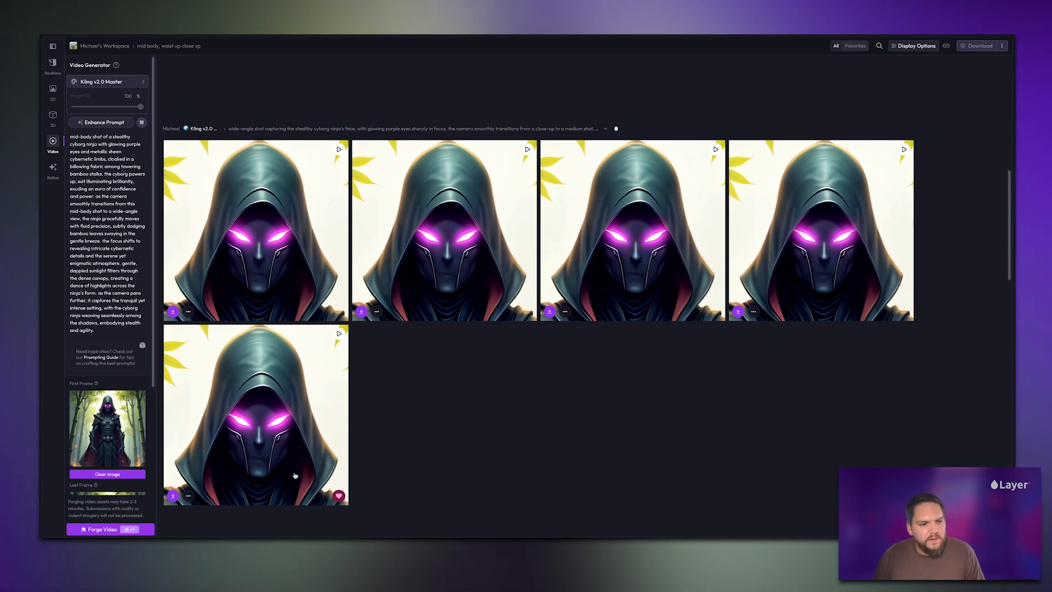
click(295, 476)
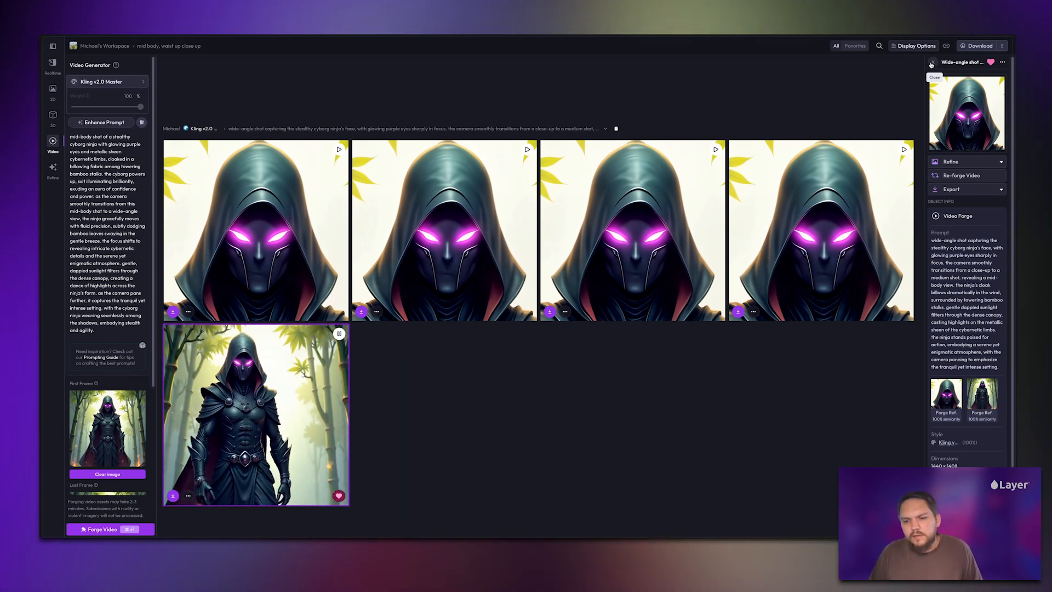
click(932, 65)
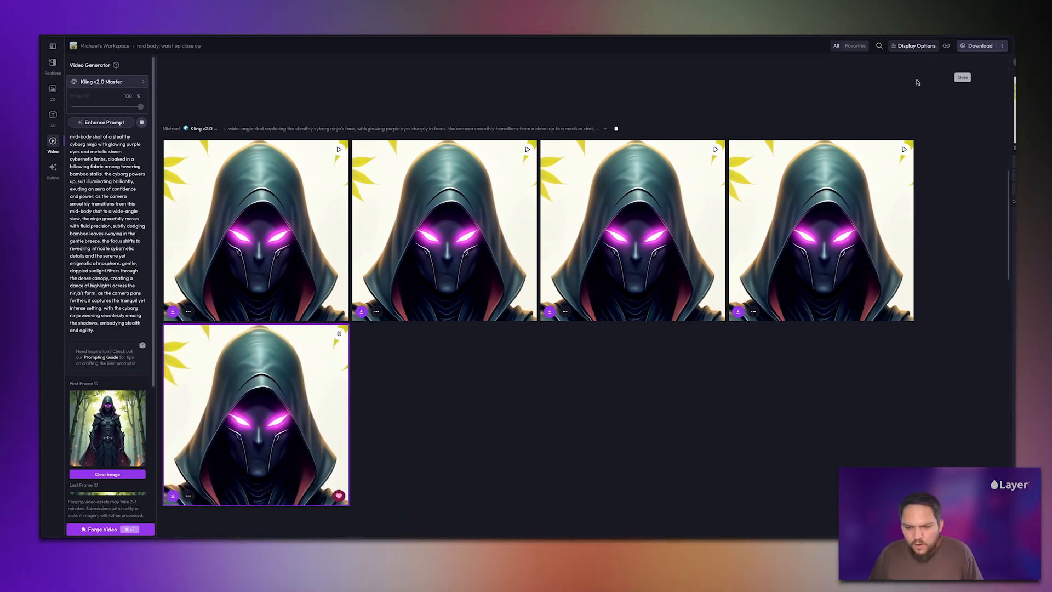
key(super+Return)
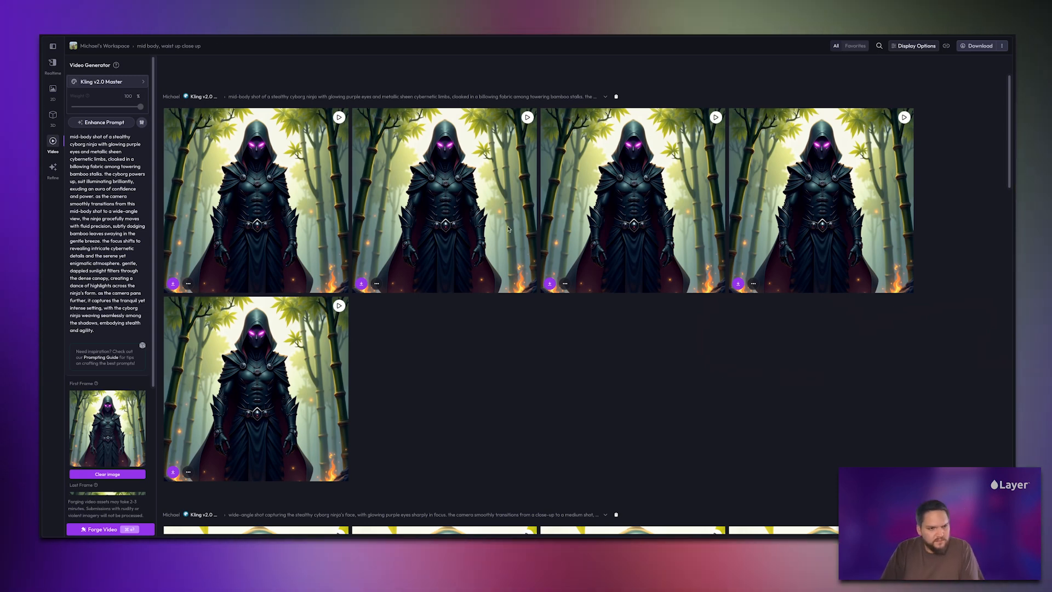
Play the new mid-body to wide-angle videos one after another and view one in the large viewer.
click(318, 269)
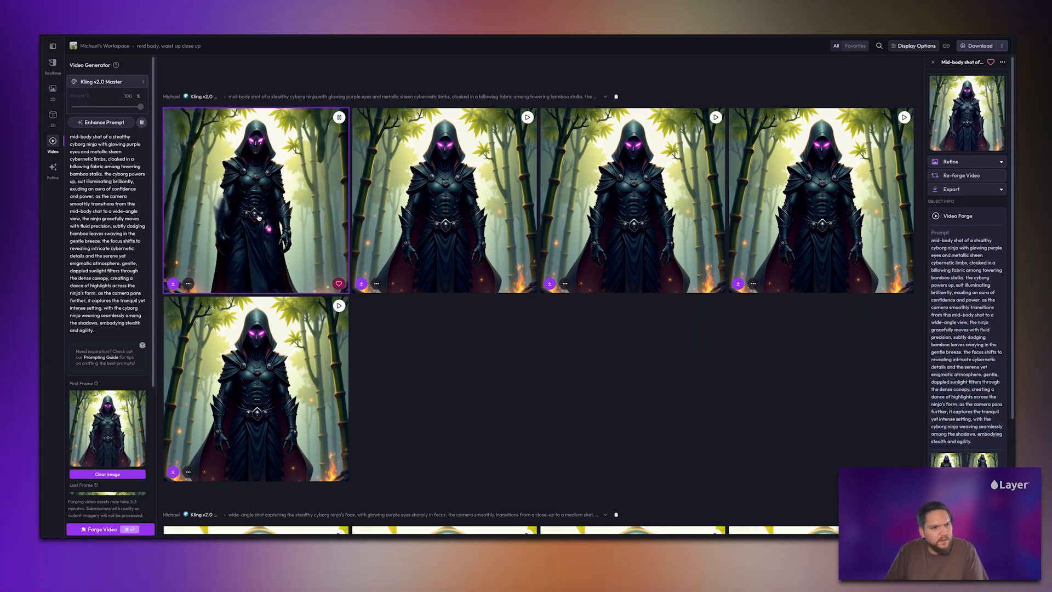
click(433, 289)
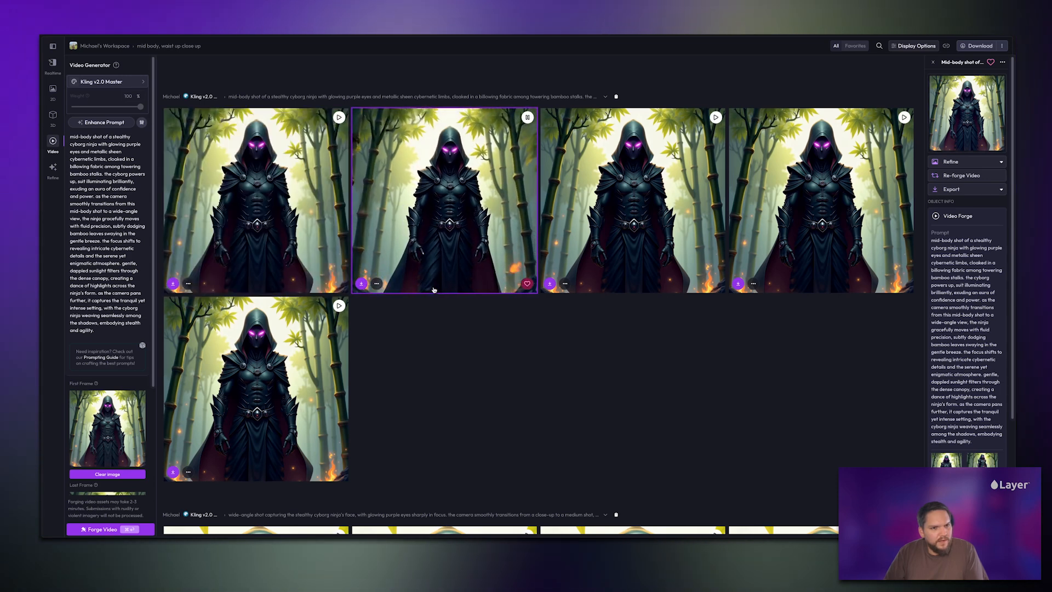
key(Right)
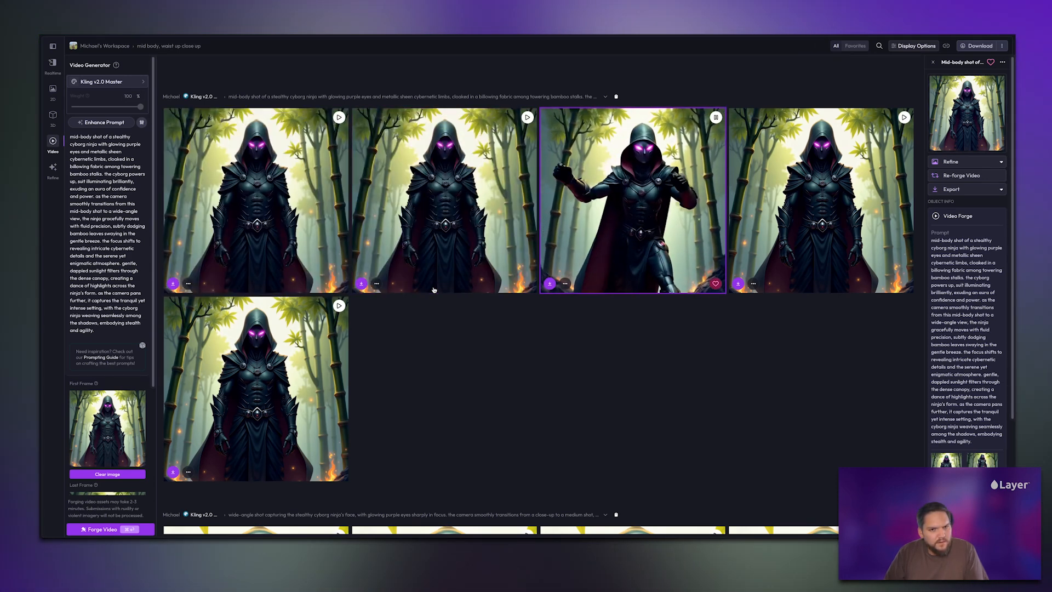
key(Right)
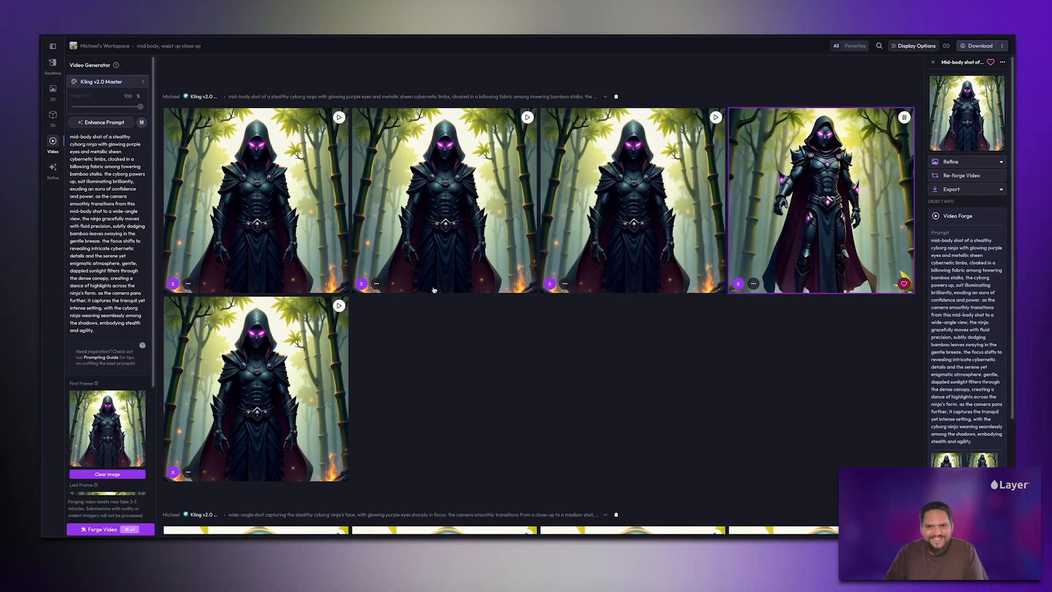
key(Right)
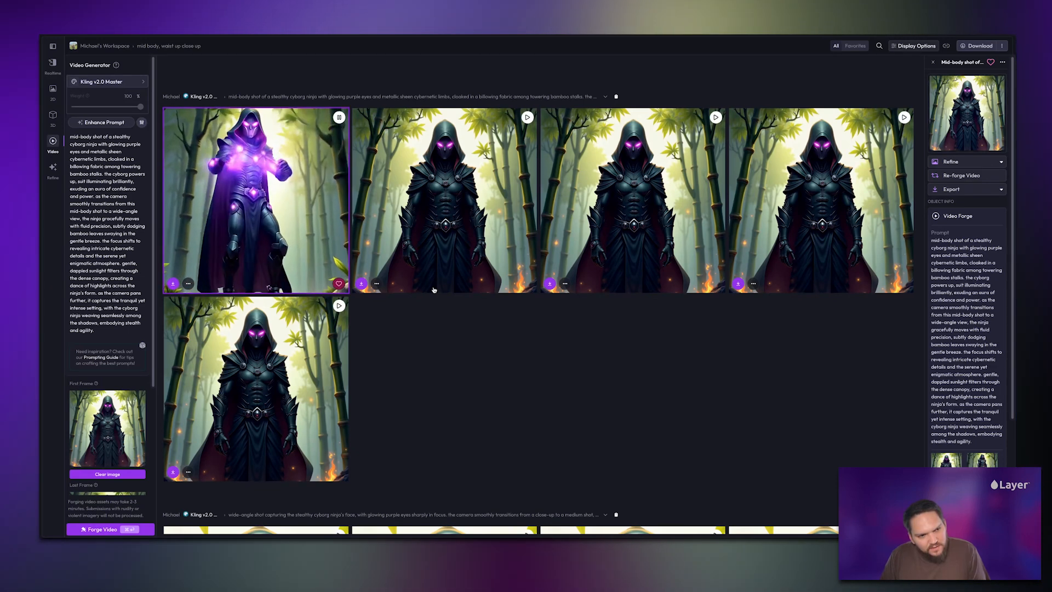
click(434, 289)
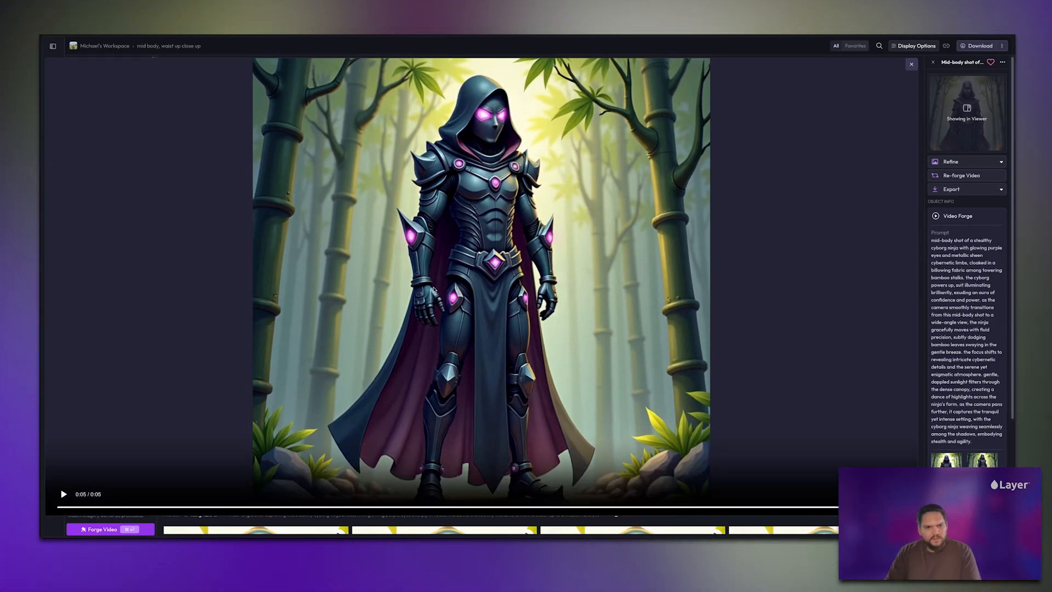
key(Escape)
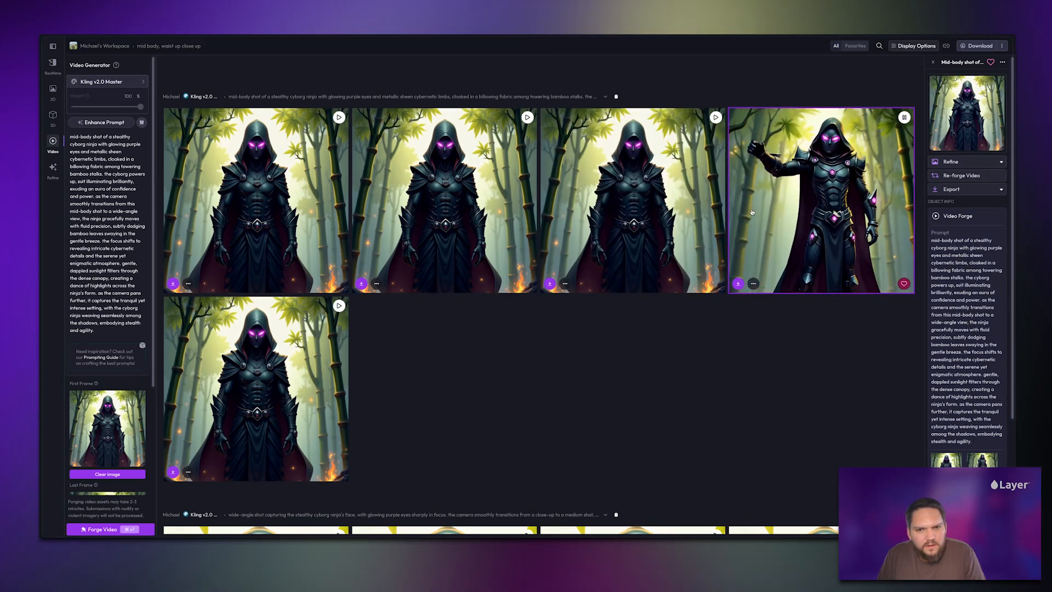
Edit the prompt so the ninja moves "as if he's powering up" and the nearby fires "get put out by the powerful force", and forge more videos.
click(665, 395)
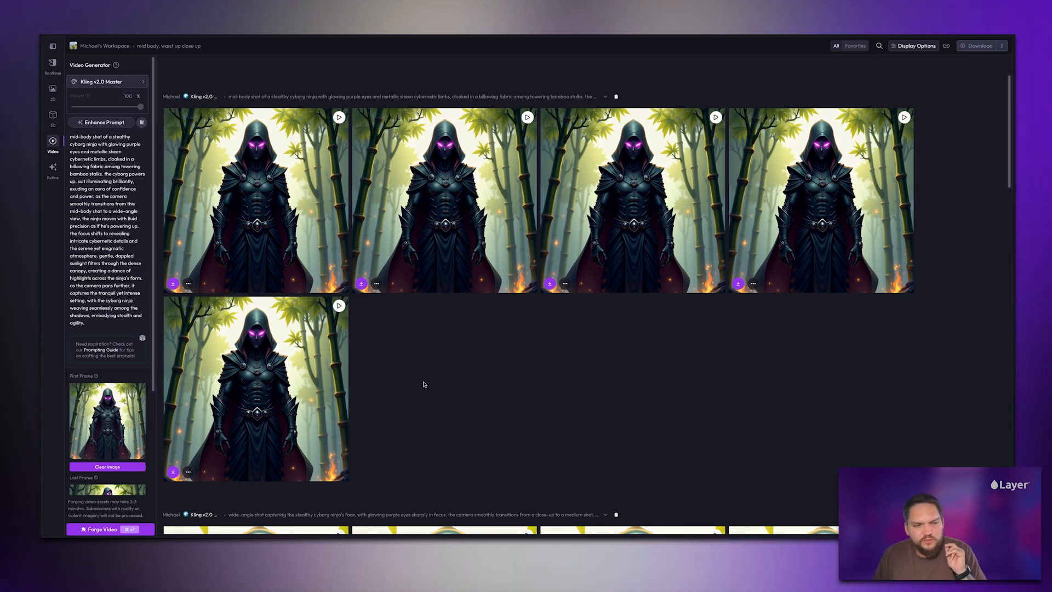
click(242, 188)
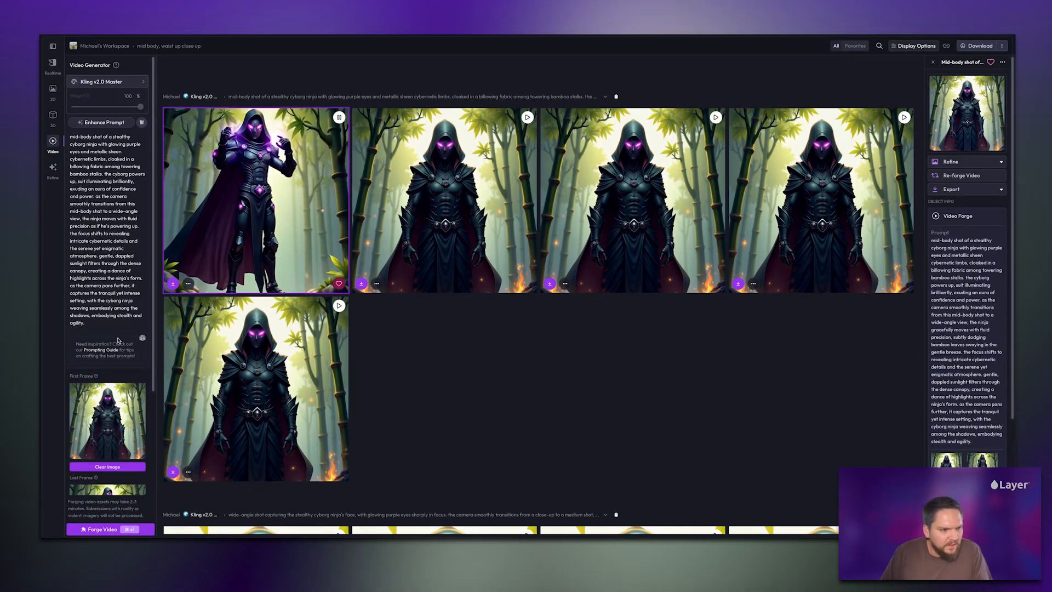
click(118, 530)
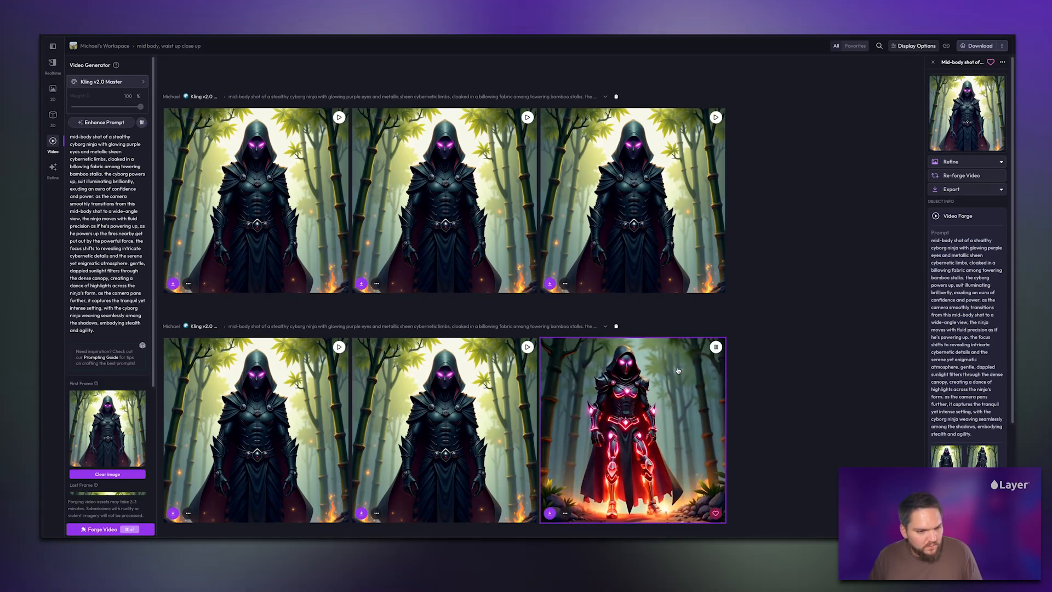
Play the videos in the two newest prompt groups to compare the ninja's powering-up motion.
key(Left)
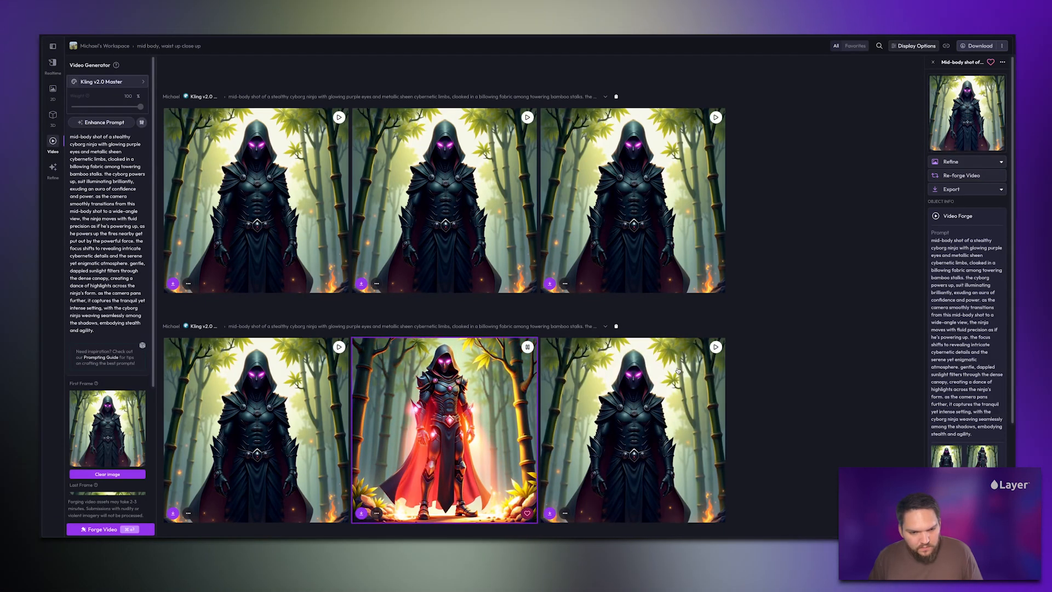
key(Up)
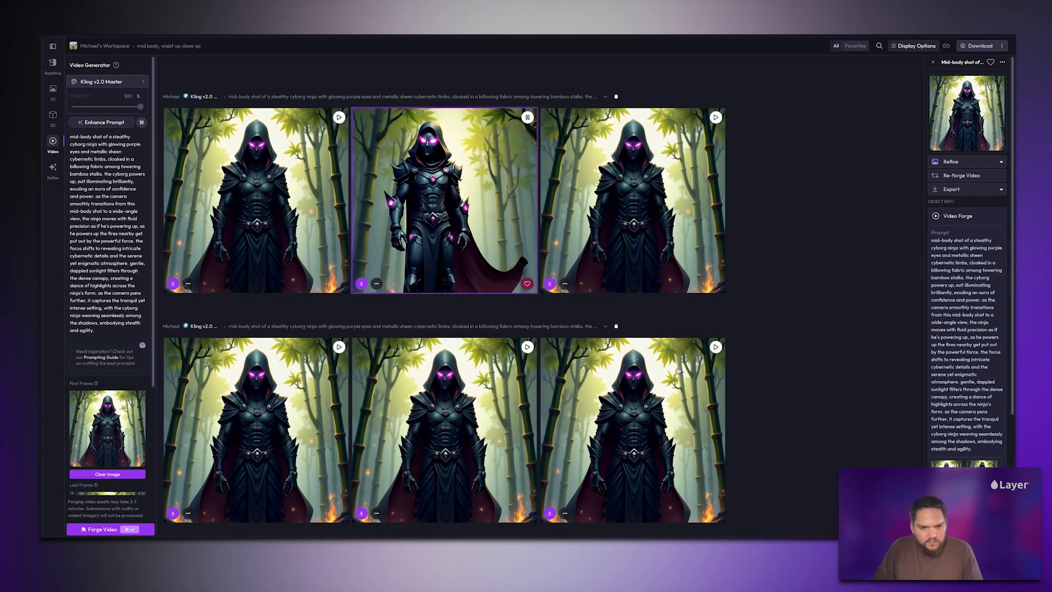
key(Right)
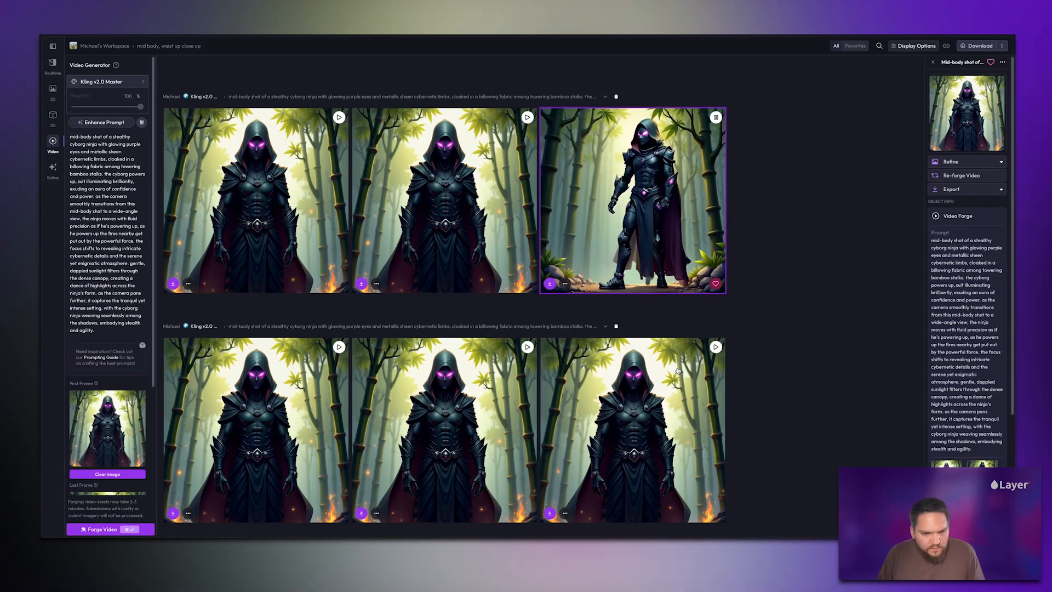
key(Left)
key(Left)
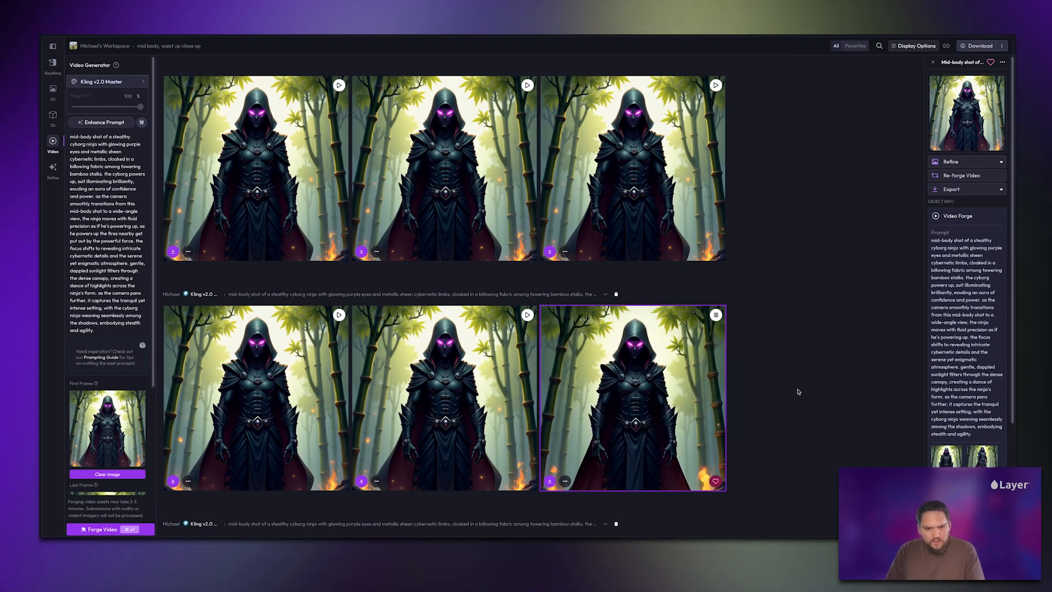
Replay the newest powering-up videos in the large viewer, scrubbing through the glow effect, and favorite the best ones in the group.
key(space)
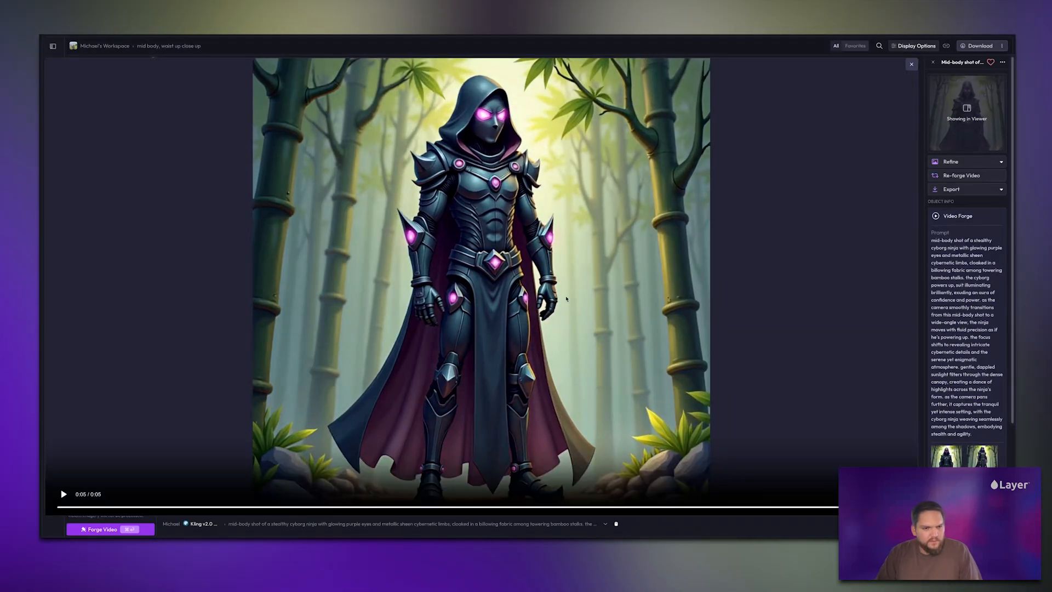
click(743, 241)
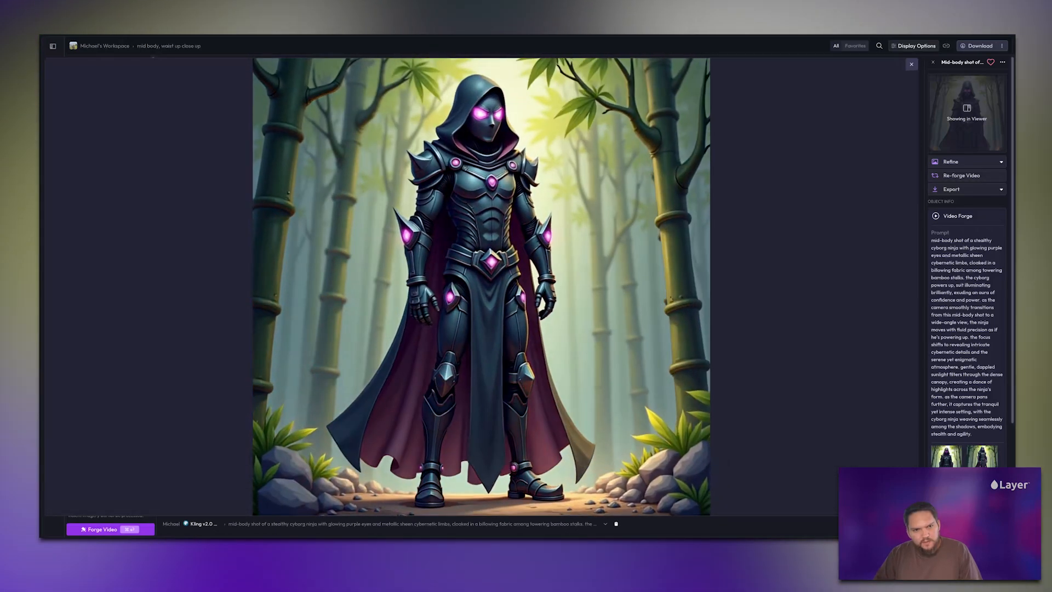
click(424, 456)
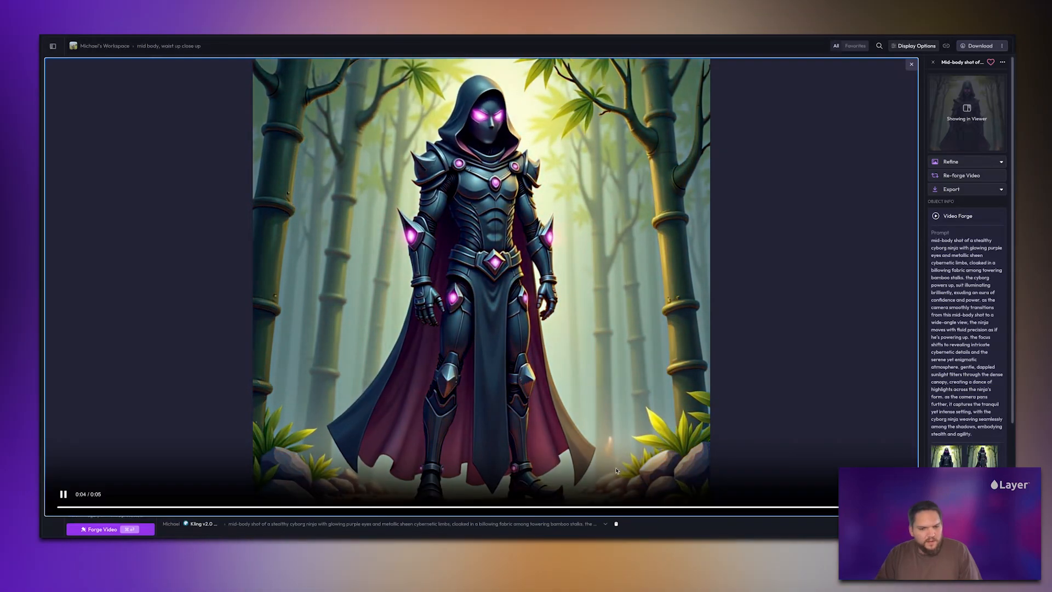
click(645, 509)
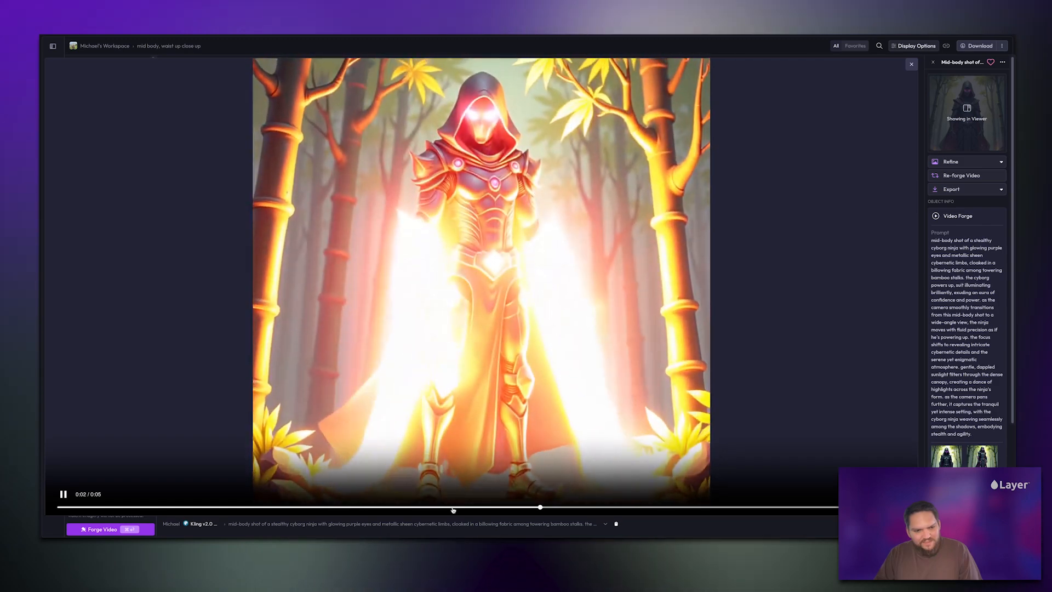
click(413, 509)
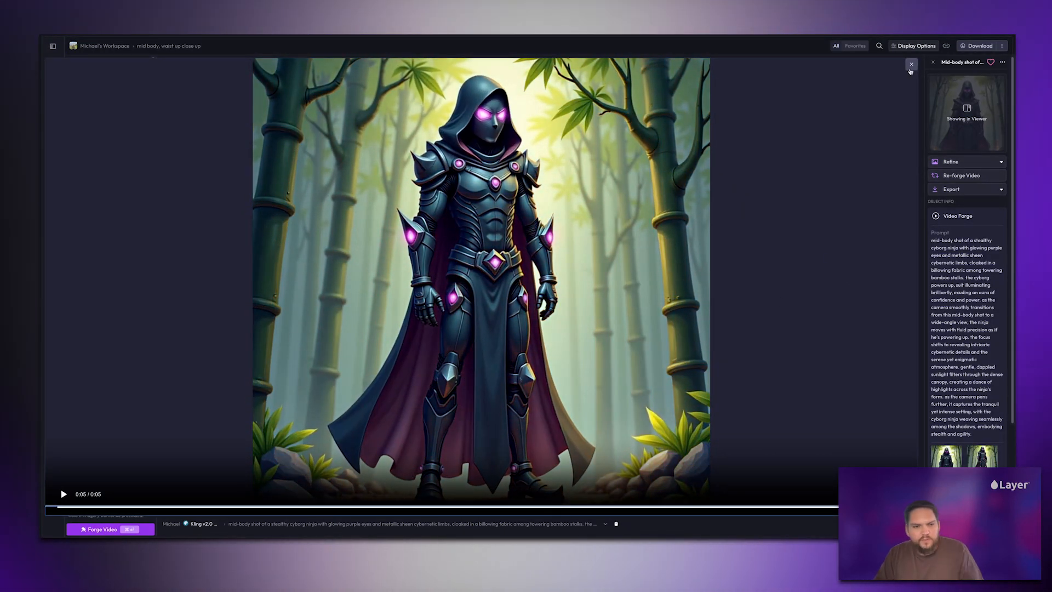
click(911, 64)
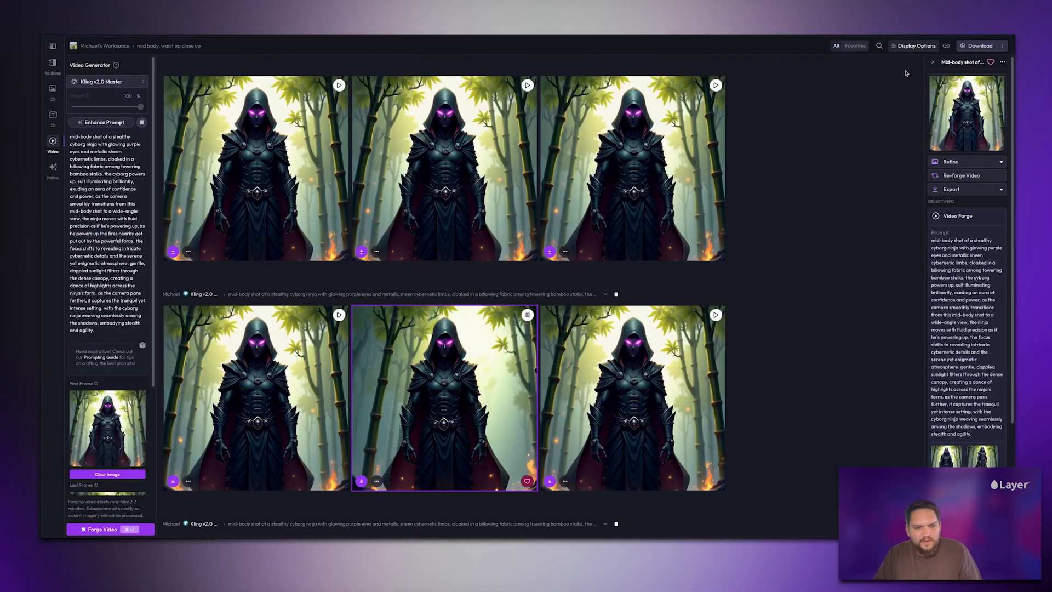
click(527, 481)
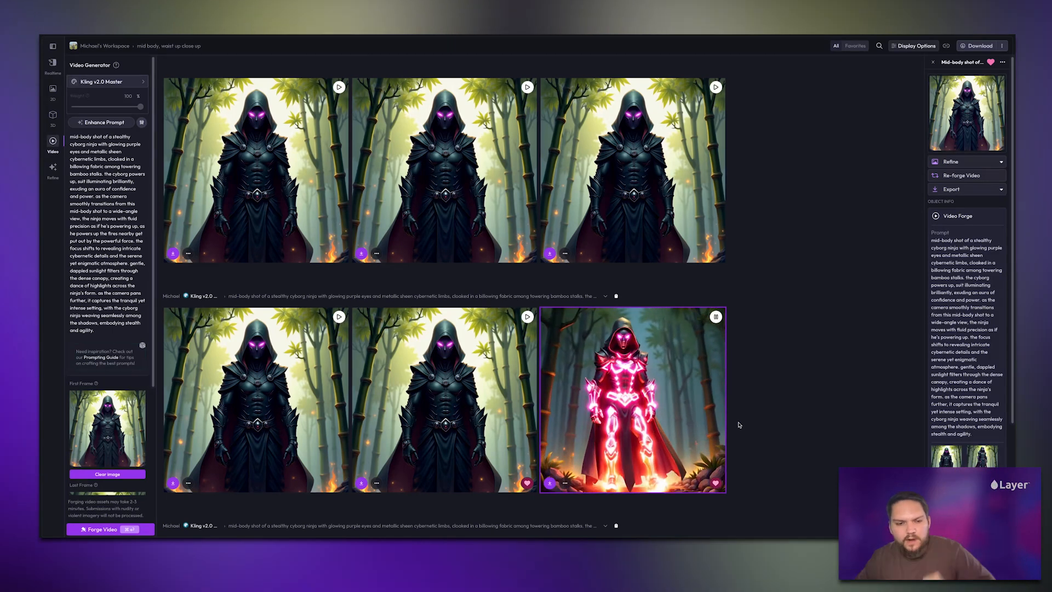
Replace the first frame with the newer wide-angle full-body ninja image from the Cyborg Ninja Video folder in Drive.
click(785, 401)
scroll(113, 351, down, 3)
scroll(113, 351, up, 3)
scroll(112, 351, down, 3)
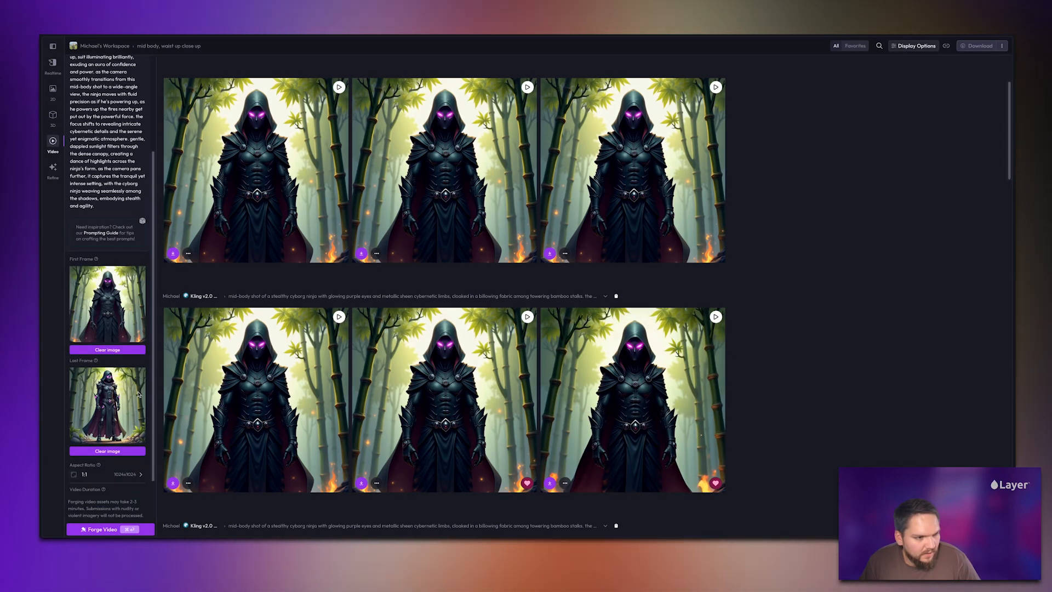
click(112, 350)
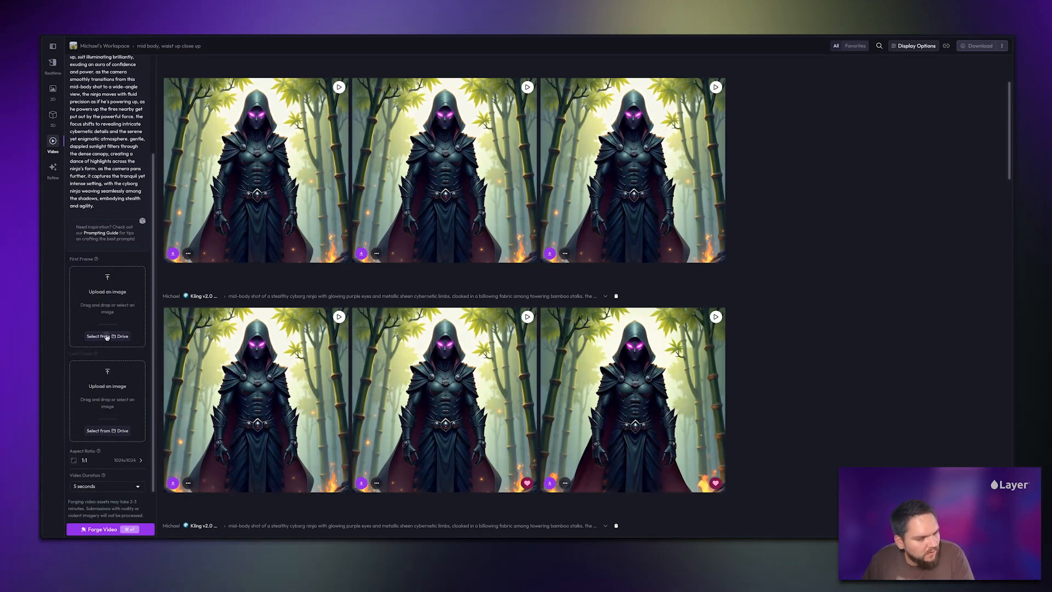
click(107, 336)
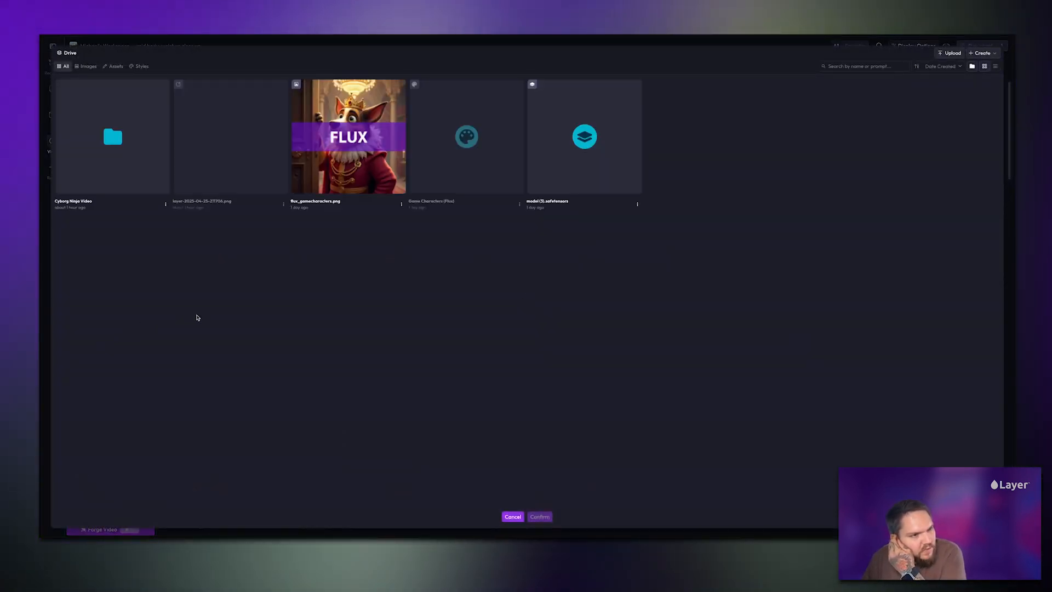
double_click(110, 119)
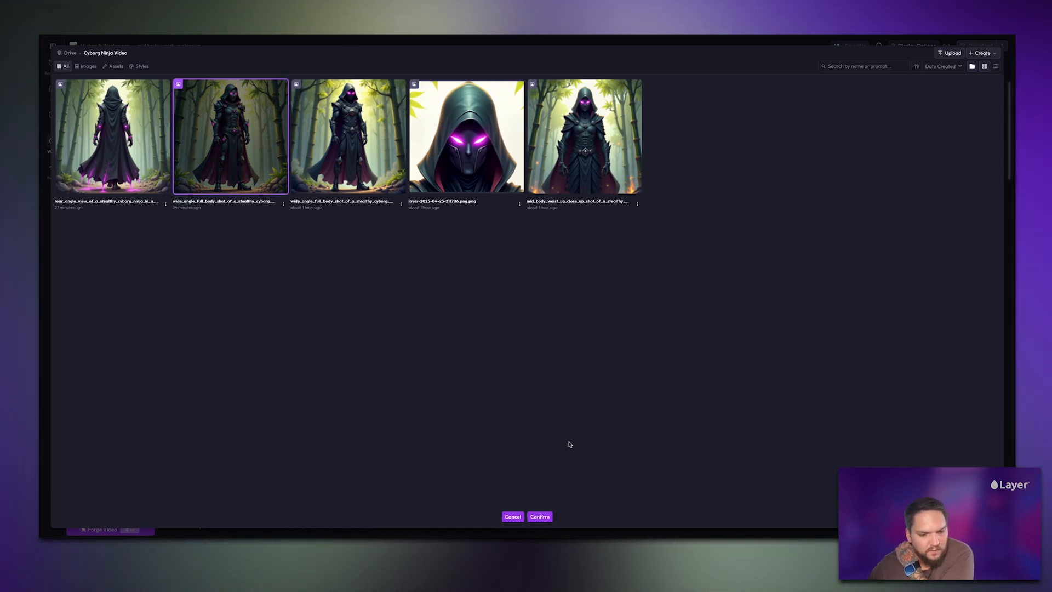
click(541, 517)
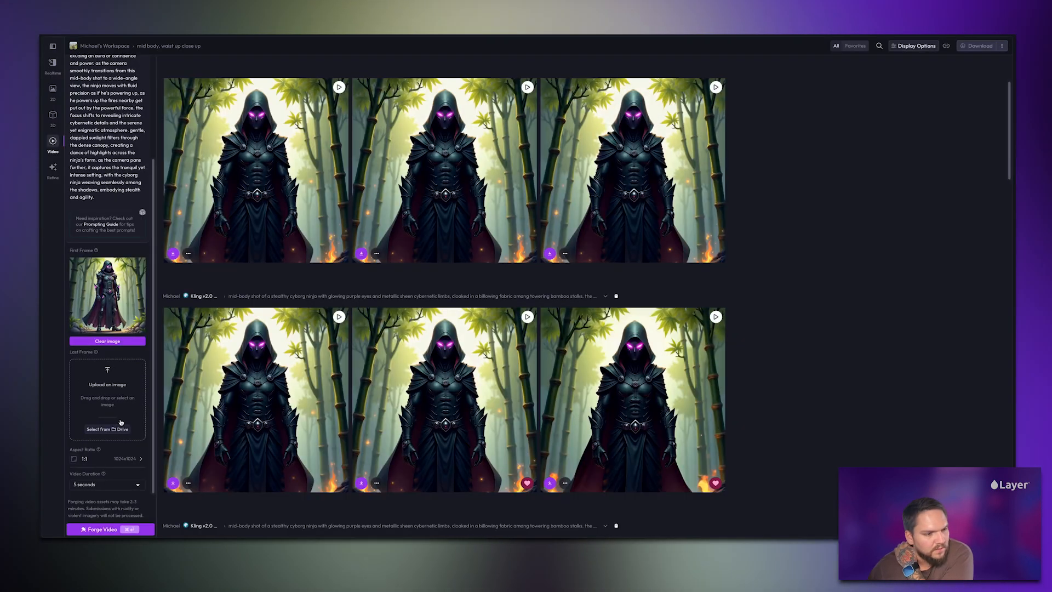
Set the last frame to the rear-angle view of the ninja from the Cyborg Ninja Video folder.
click(118, 430)
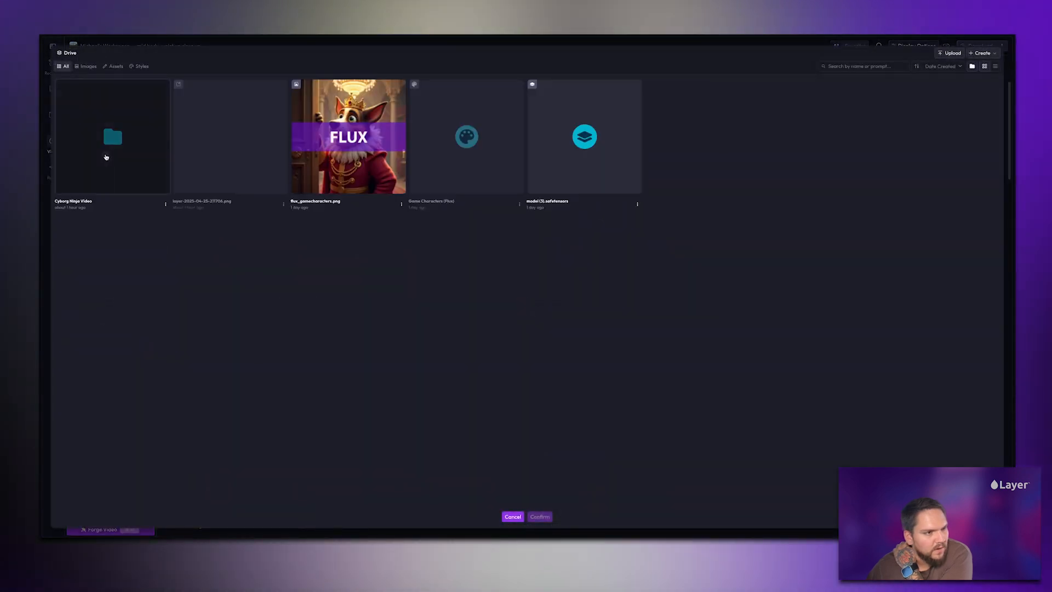
click(122, 170)
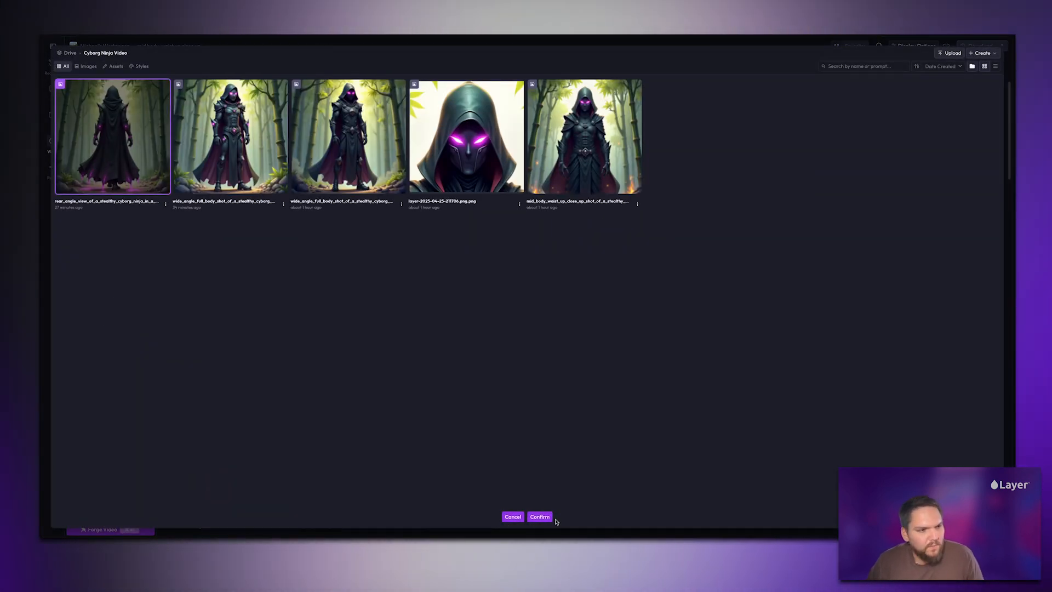
click(546, 518)
Enhance the prompt with "the shot starts with the cyborg ninja and then the cyborg turns around and begins to walk away".
scroll(78, 182, up, 5)
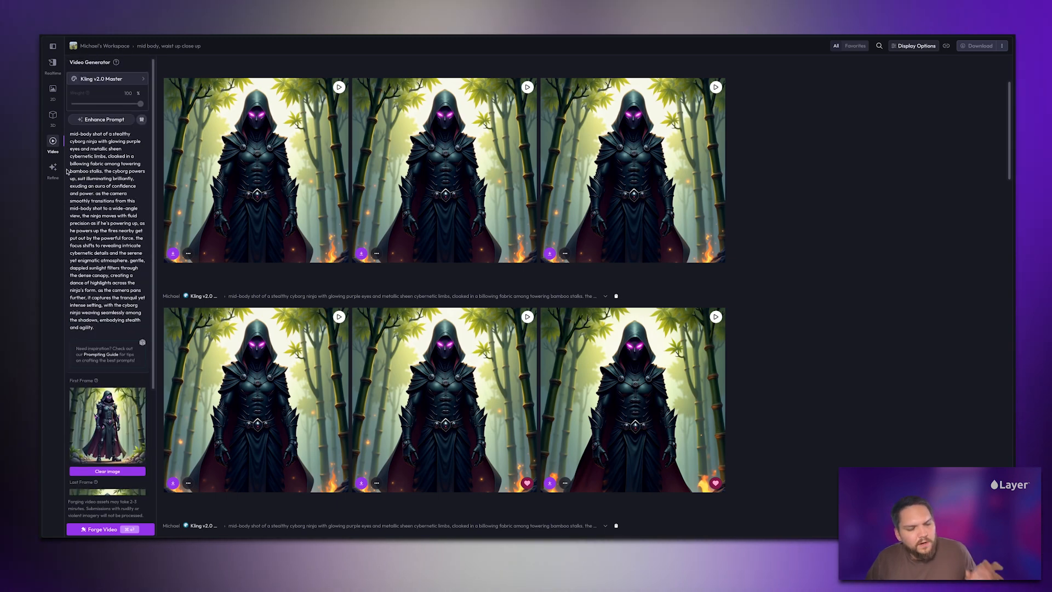
click(103, 119)
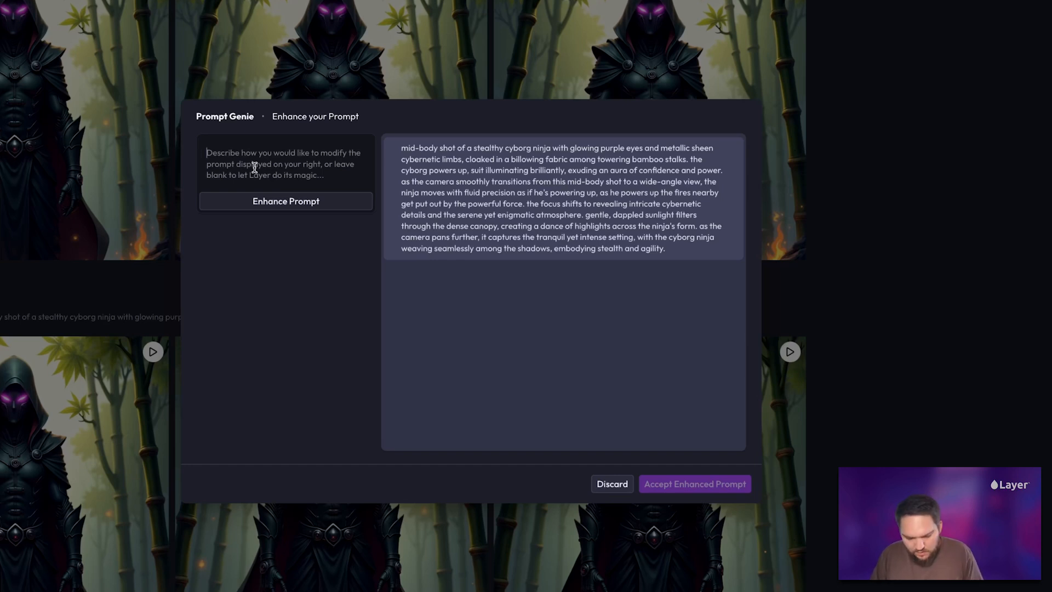
text(the shot )
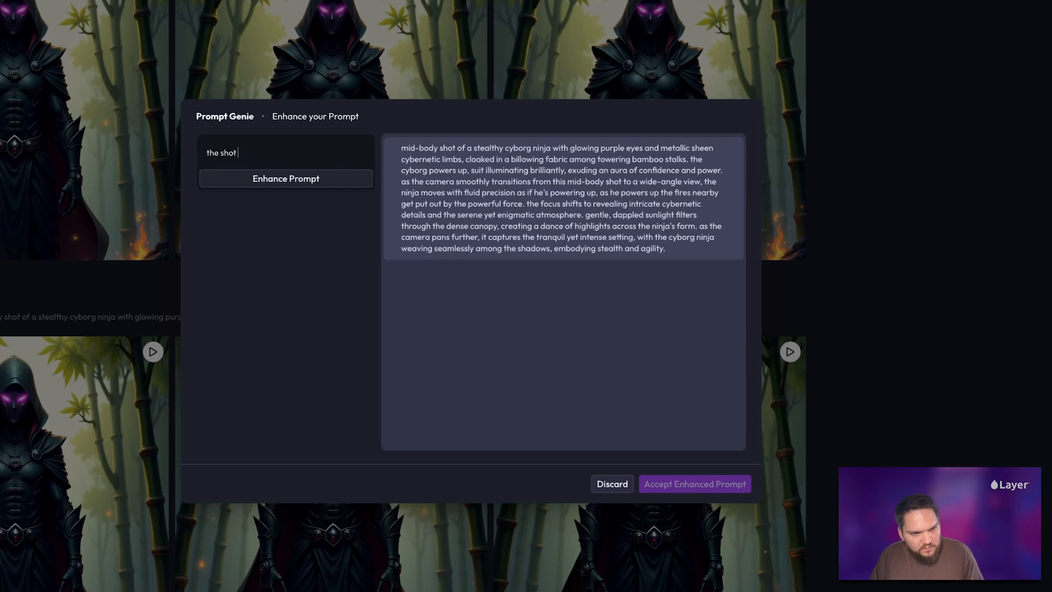
text(starts with the )
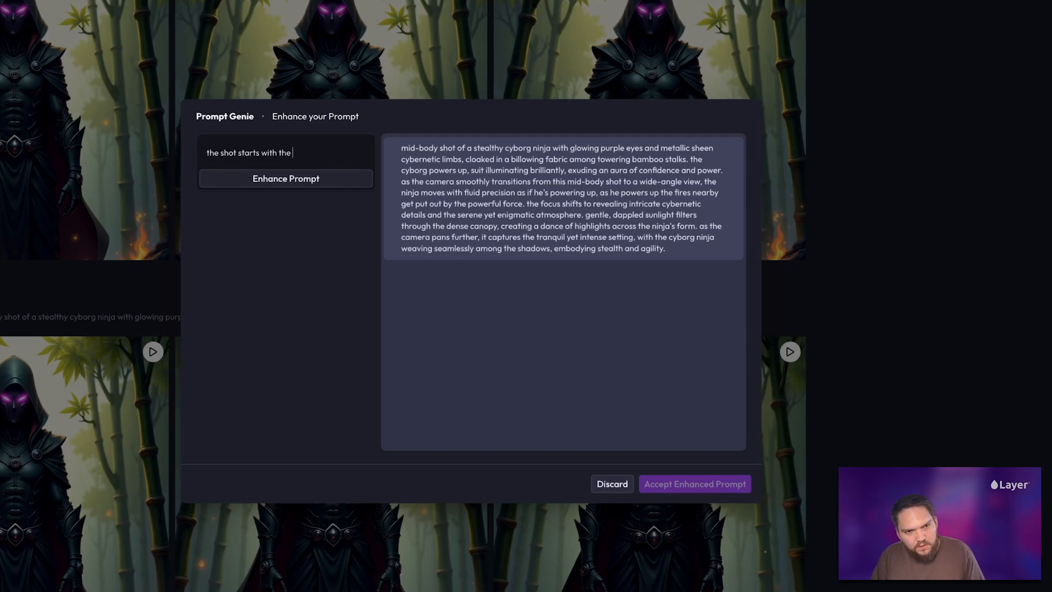
text(cyborg ninja)
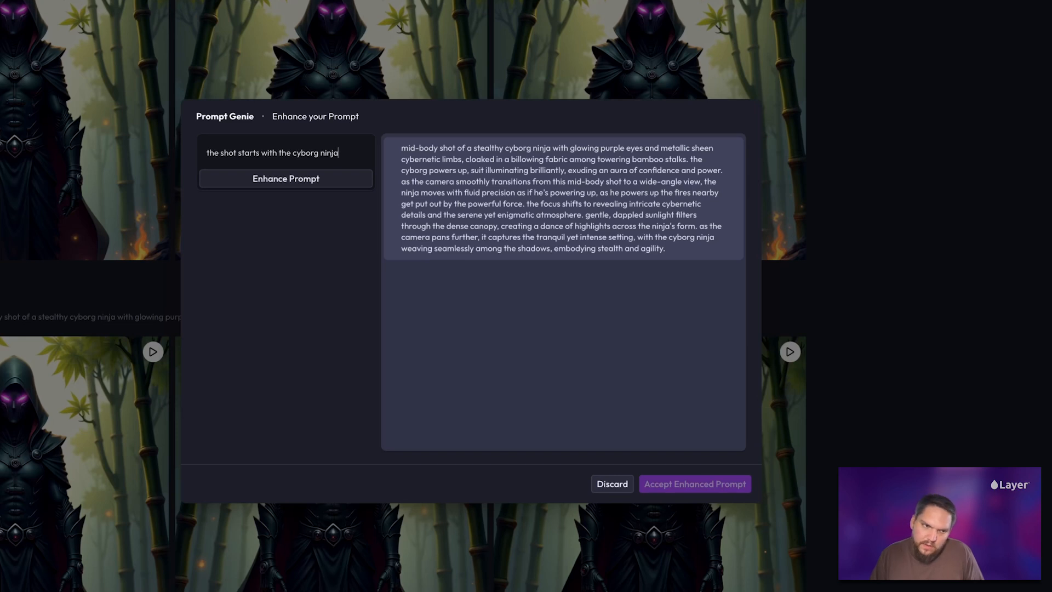
text( and then the)
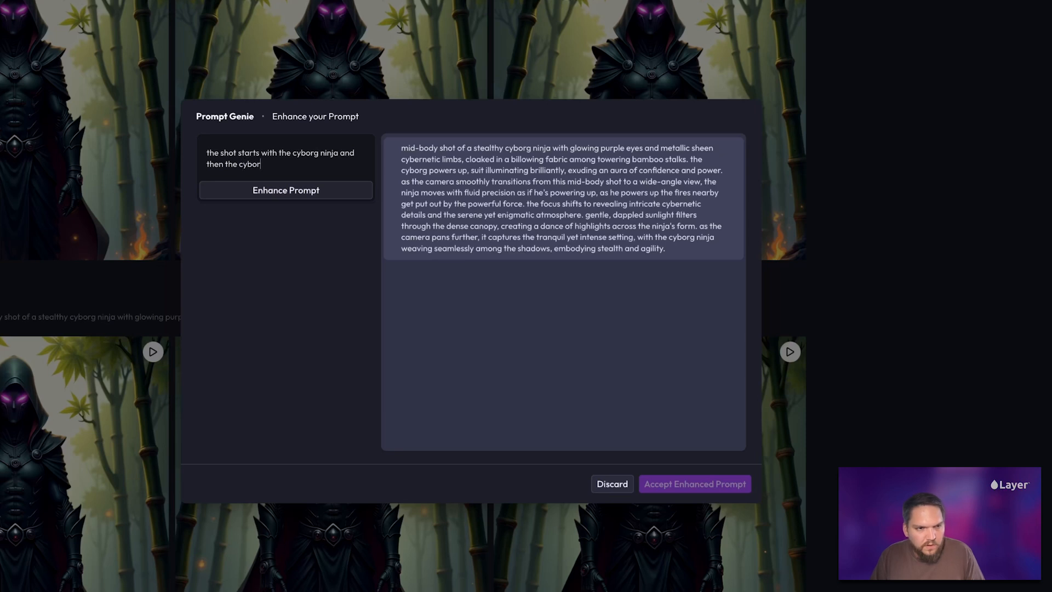
text( cyborg turns around )
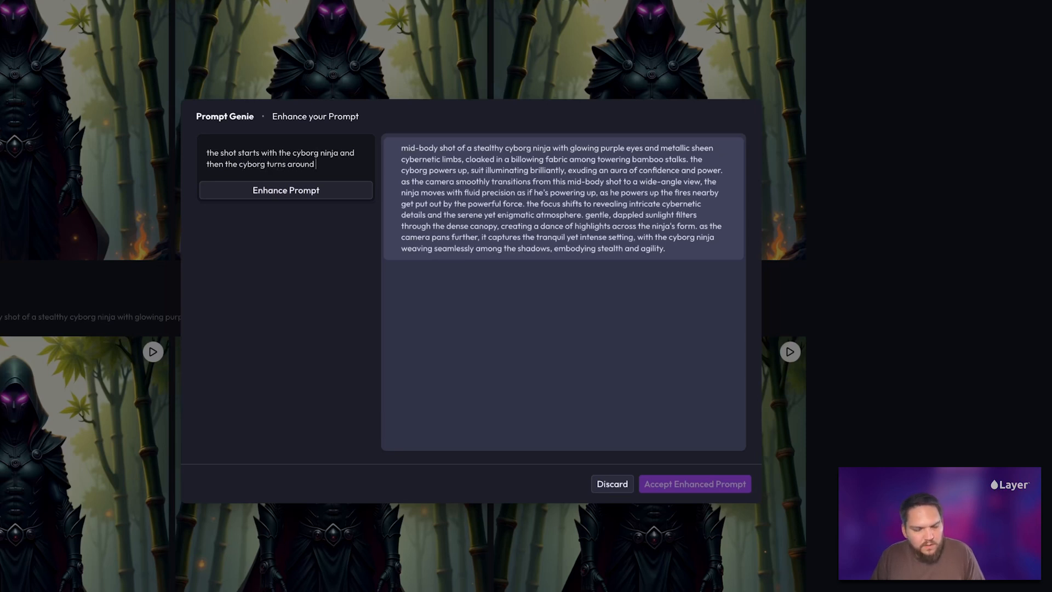
text(and begins to walk away)
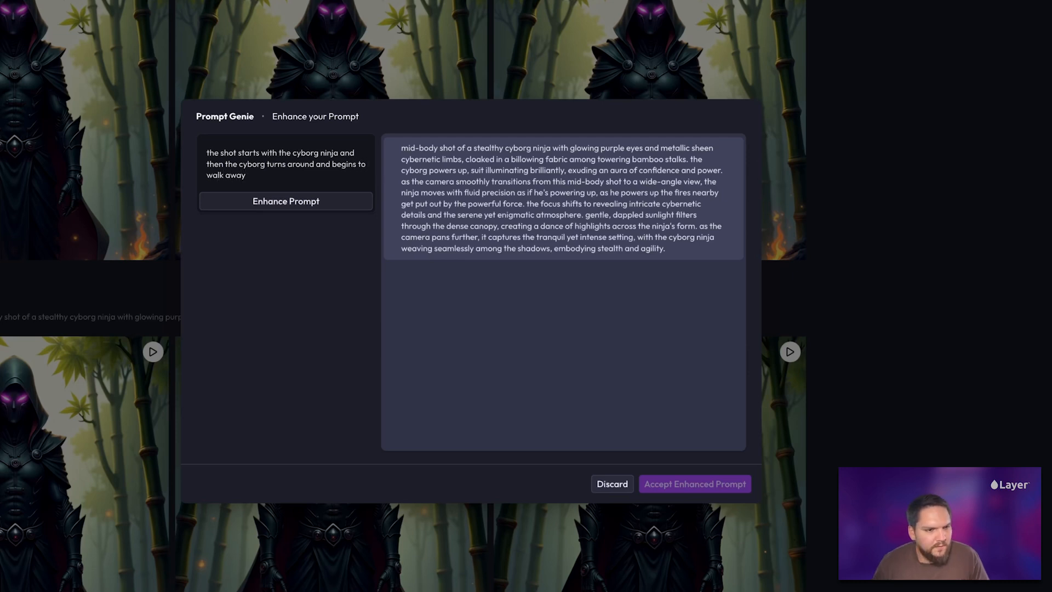
click(261, 197)
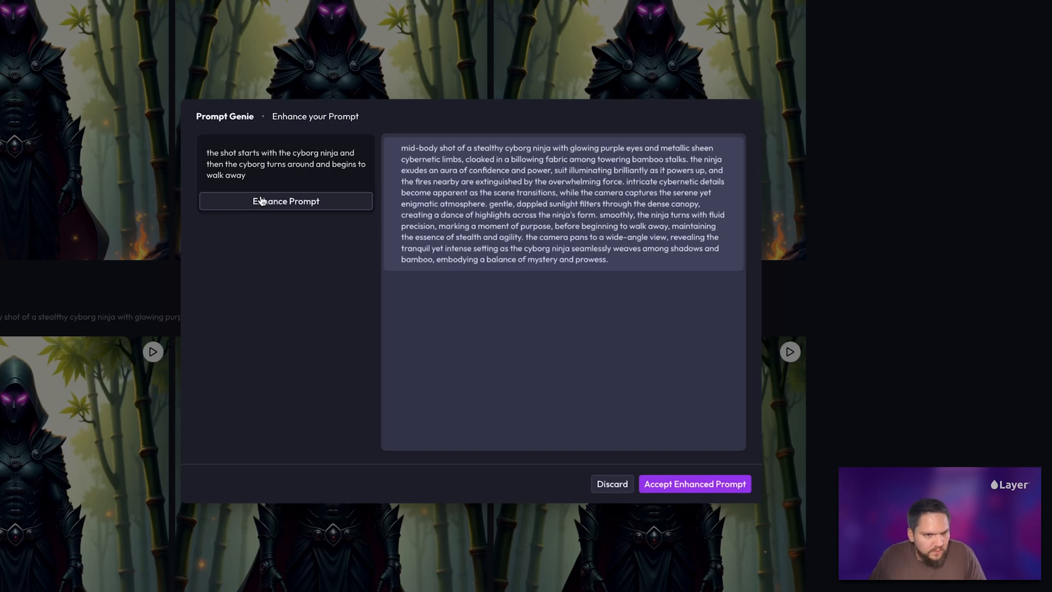
Enhance the prompt again with the instruction "the shot starts with a full body shot of the character".
triple_click(288, 177)
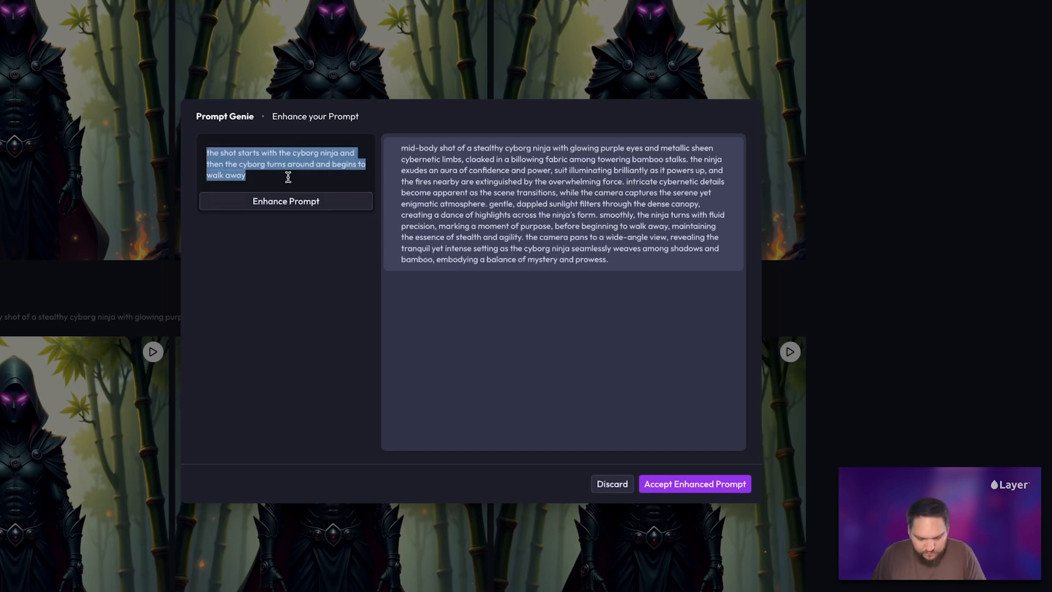
text(the shot starts)
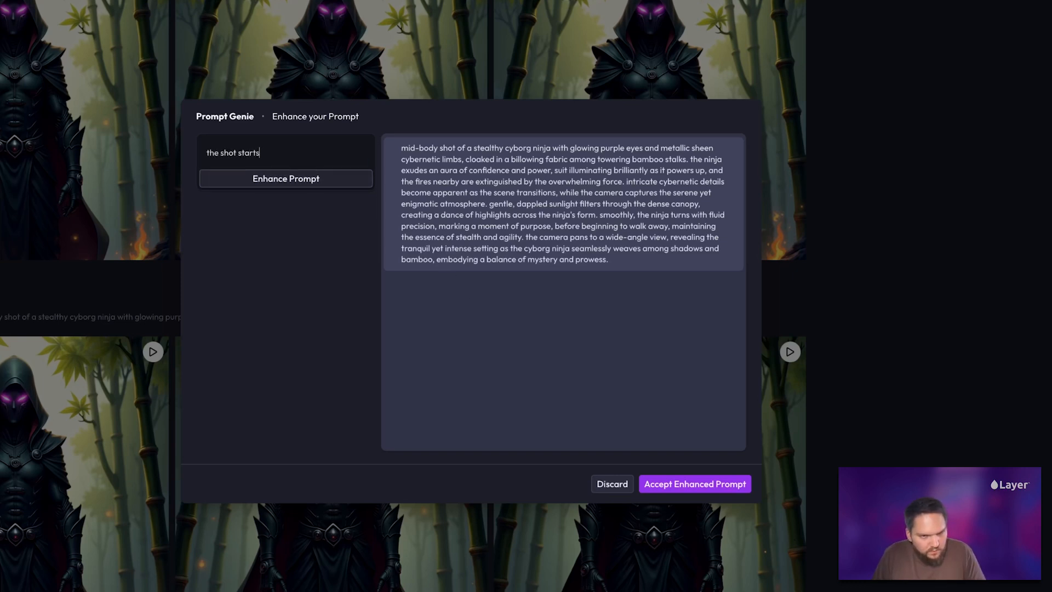
text( with a full body shot of the character)
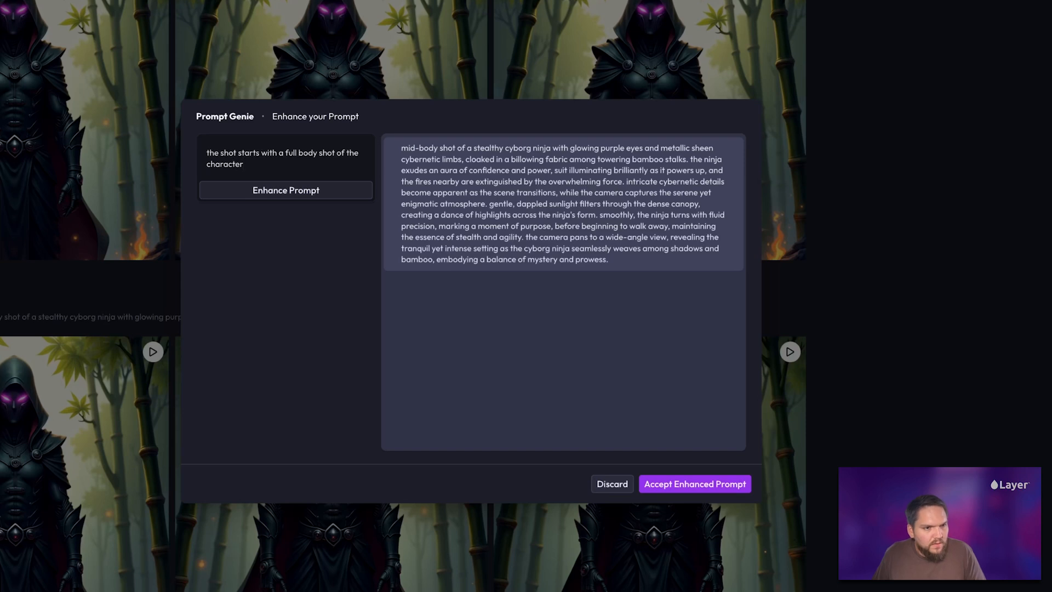
click(299, 197)
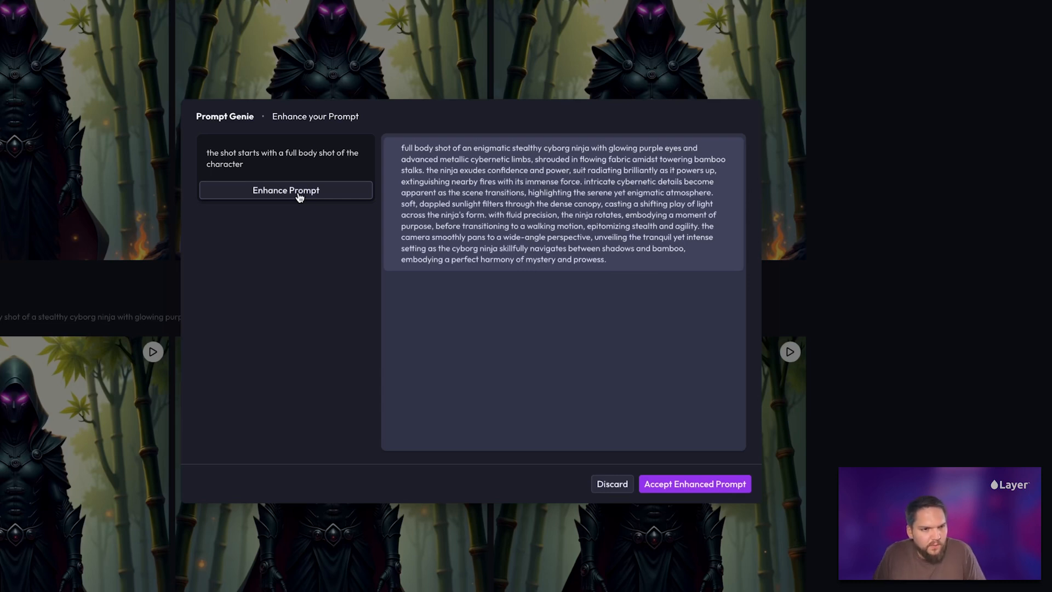
Refine the enhanced prompt with "remove the part about the cyborg powering up, he's already done that.".
drag(233, 136, 272, 167)
text(remove the part about the cyb)
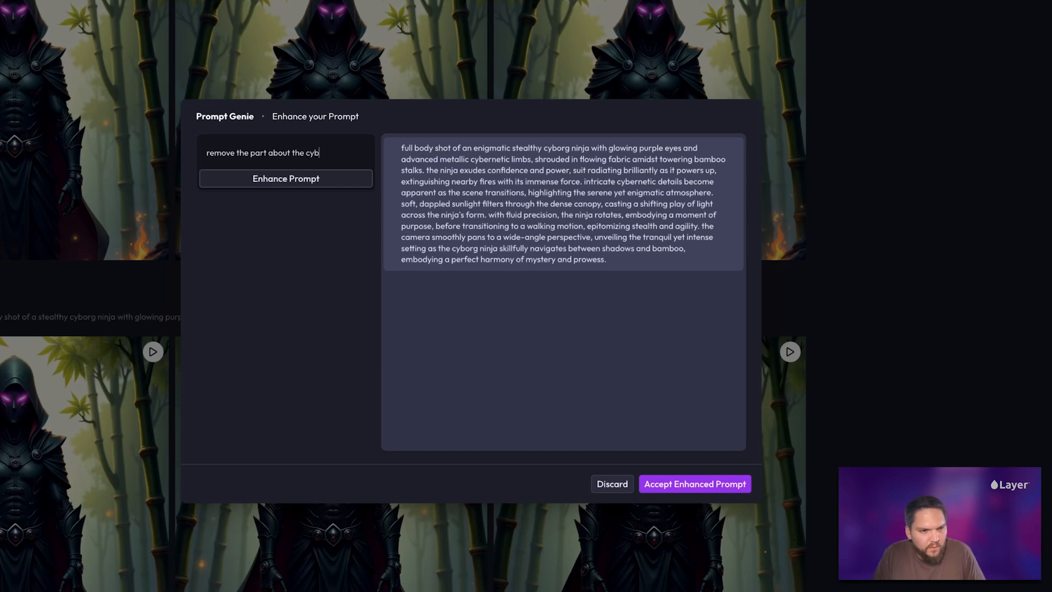
text(org powering up)
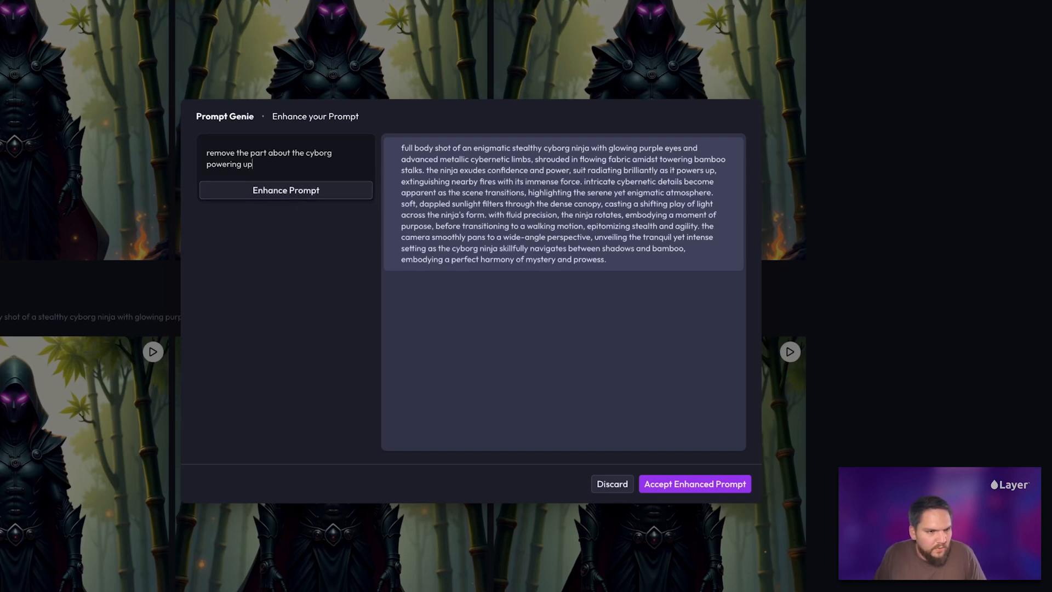
text(, he's already done that.)
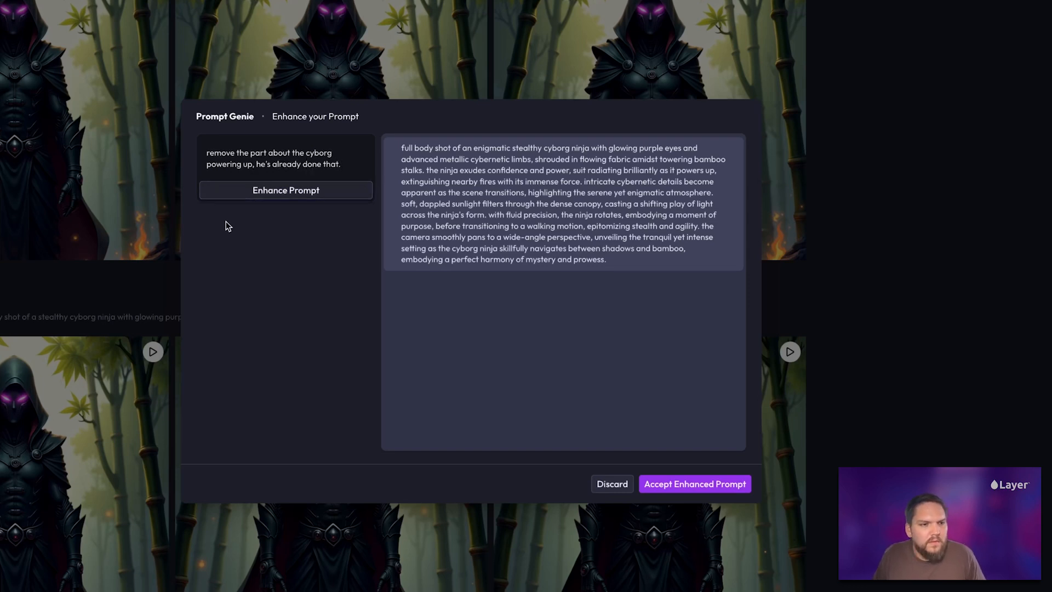
click(241, 190)
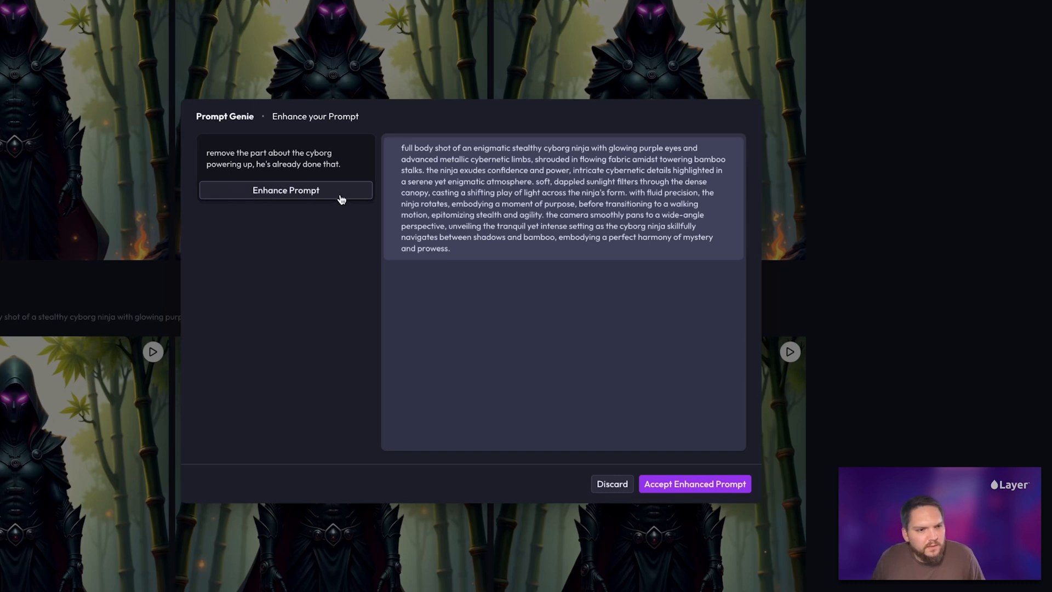
Enhance the prompt with "add in camera control terminology" and accept the enhanced version.
triple_click(334, 151)
key(BackSpace)
text(ja)
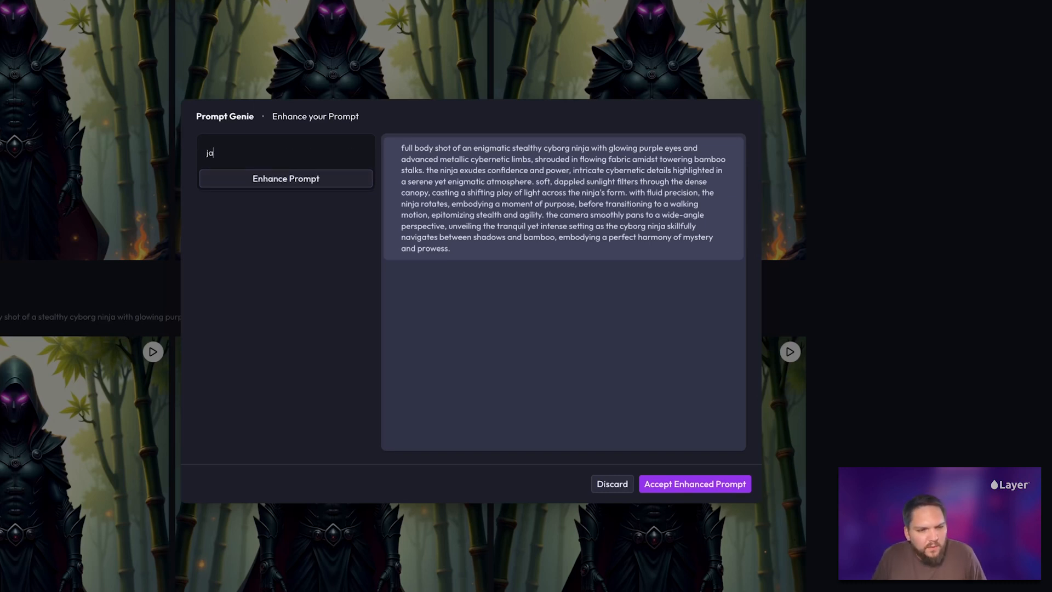
text(dd )
text(in camer)
text(a control e)
text(erminology)
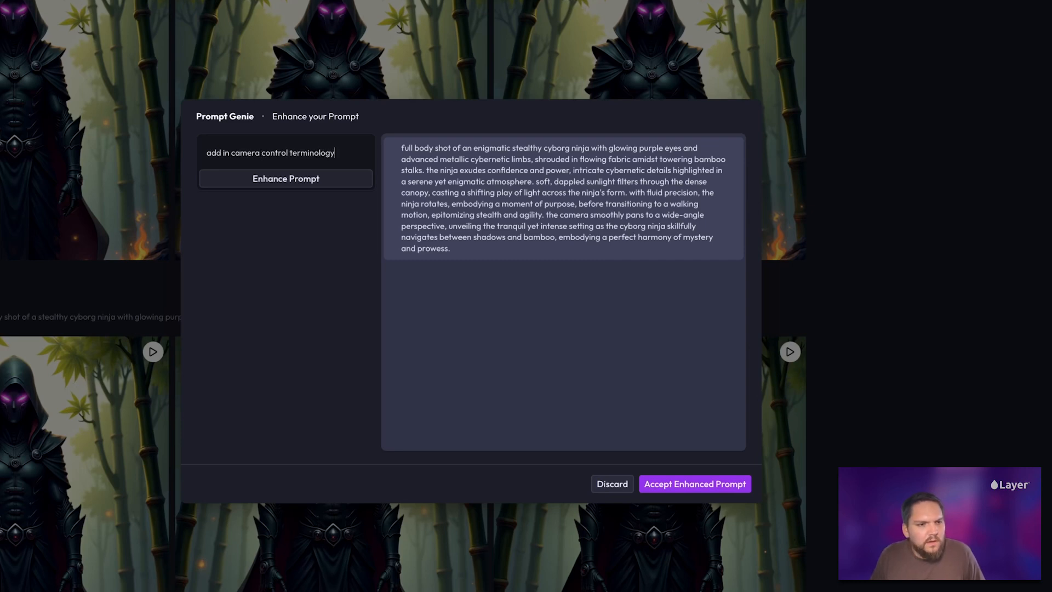
click(317, 178)
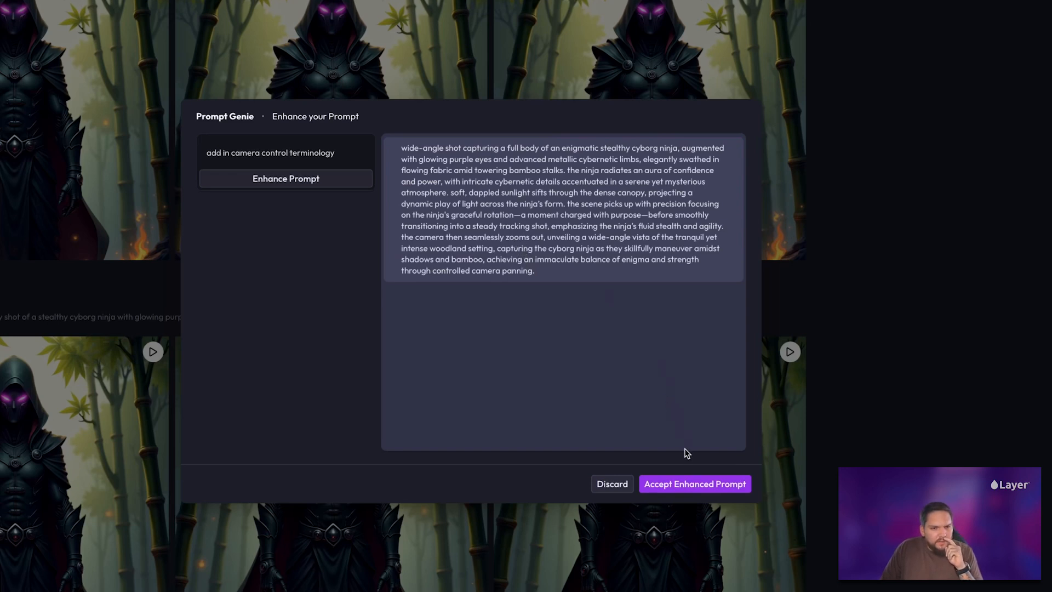
click(696, 483)
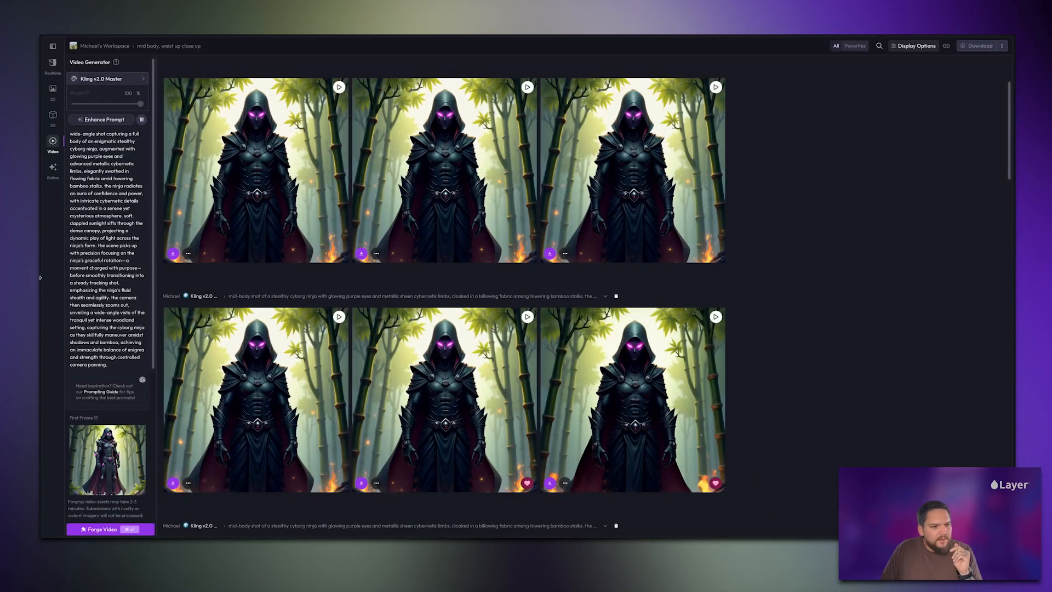
Check the first and last frames and the 5-second duration, and forge the full-body turn-around video.
scroll(102, 409, down, 4)
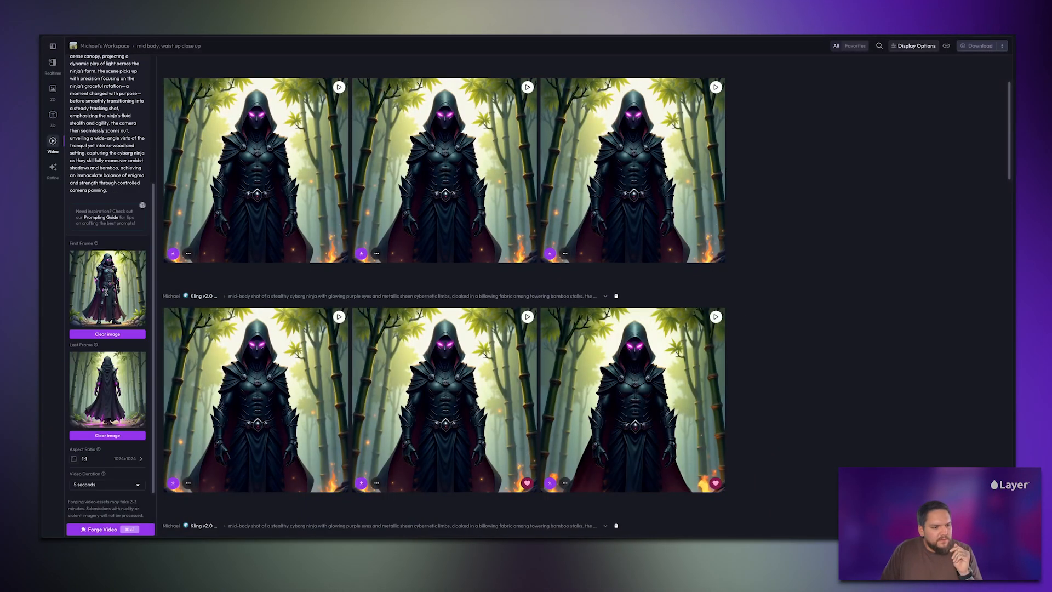
scroll(102, 409, up, 4)
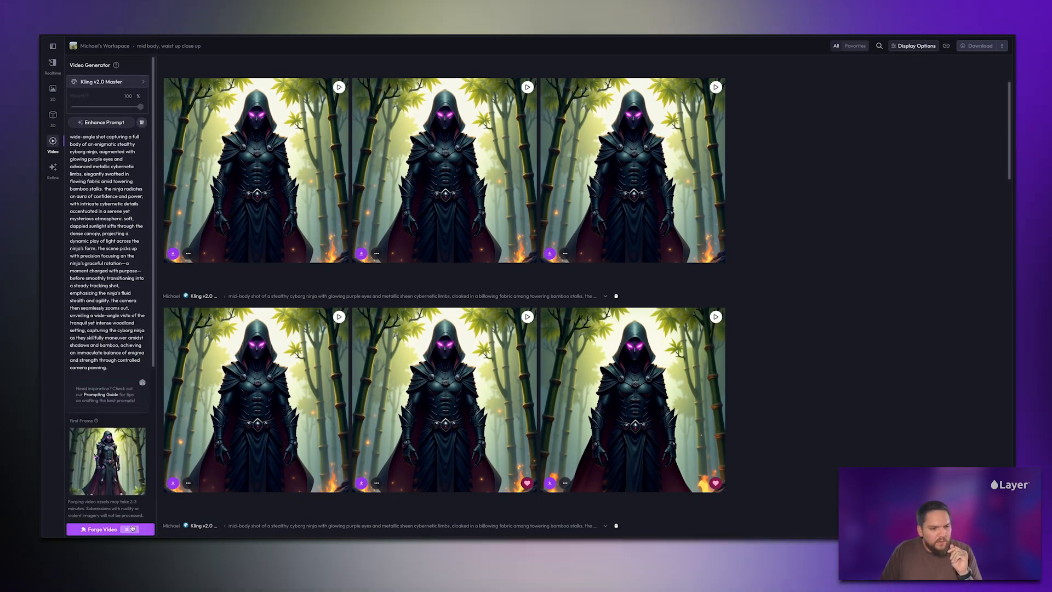
click(113, 530)
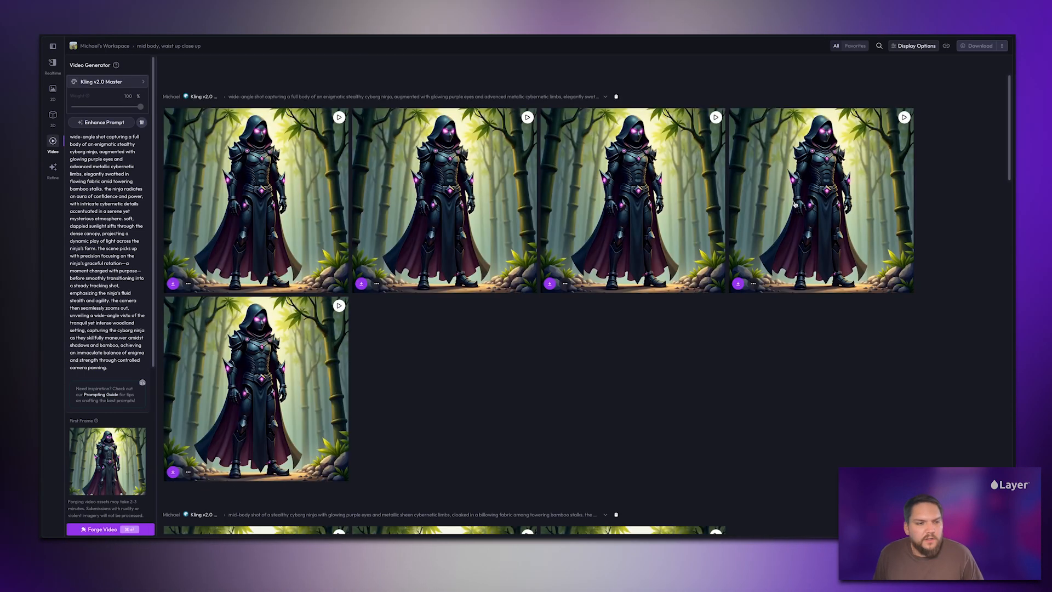
Preview each of the new full-body turn-around videos and favorite the first one.
click(256, 200)
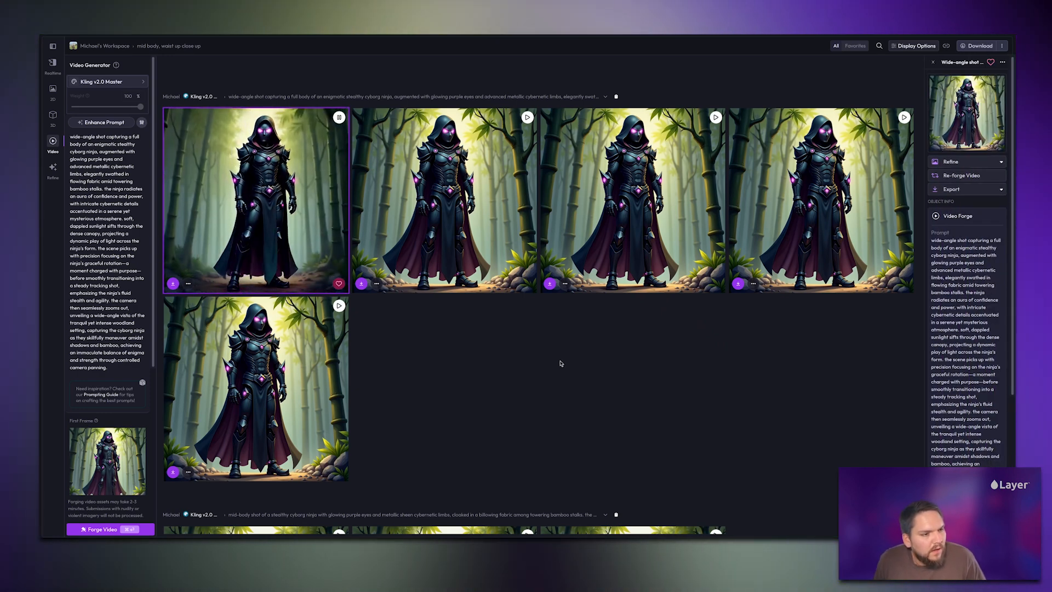
key(Right)
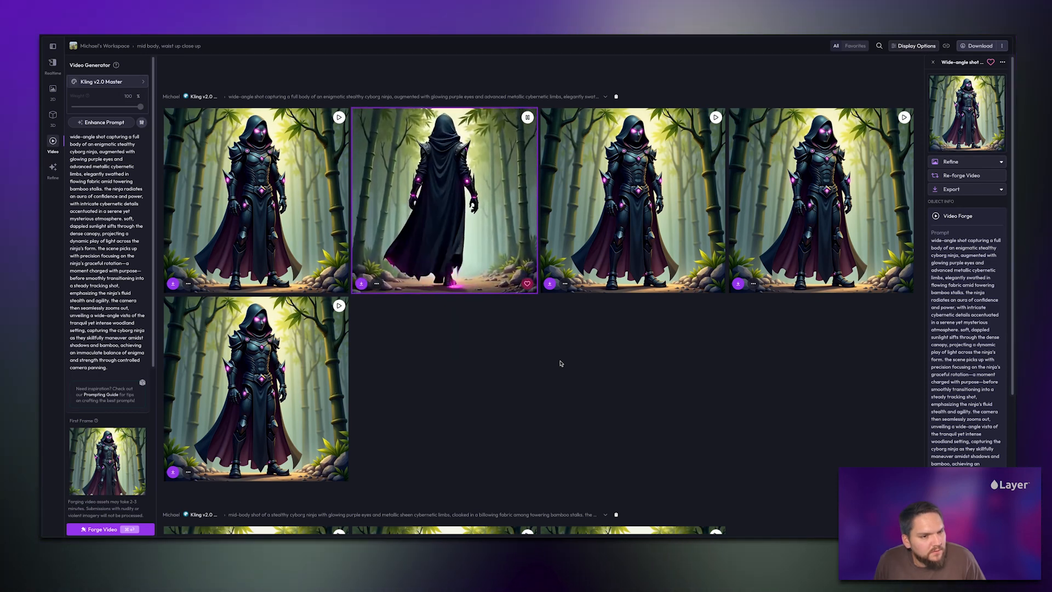
key(Right)
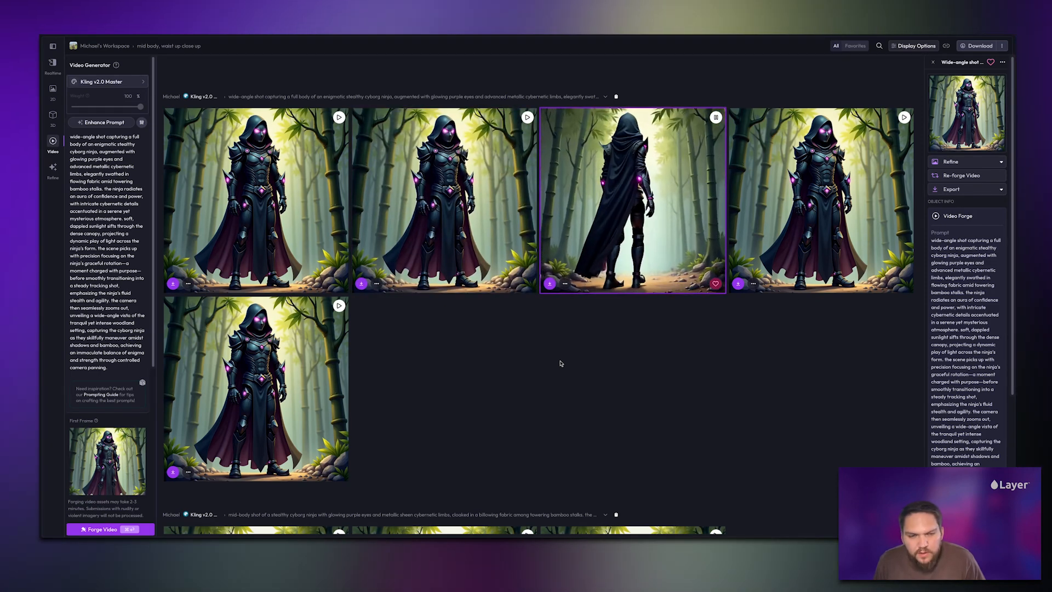
key(Right)
key(Right)
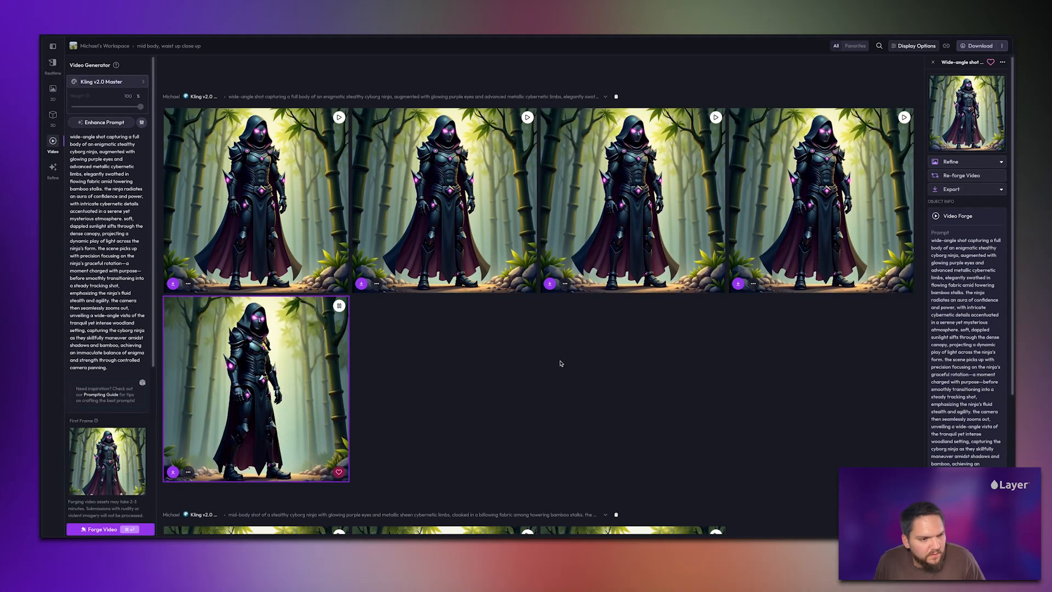
key(Up)
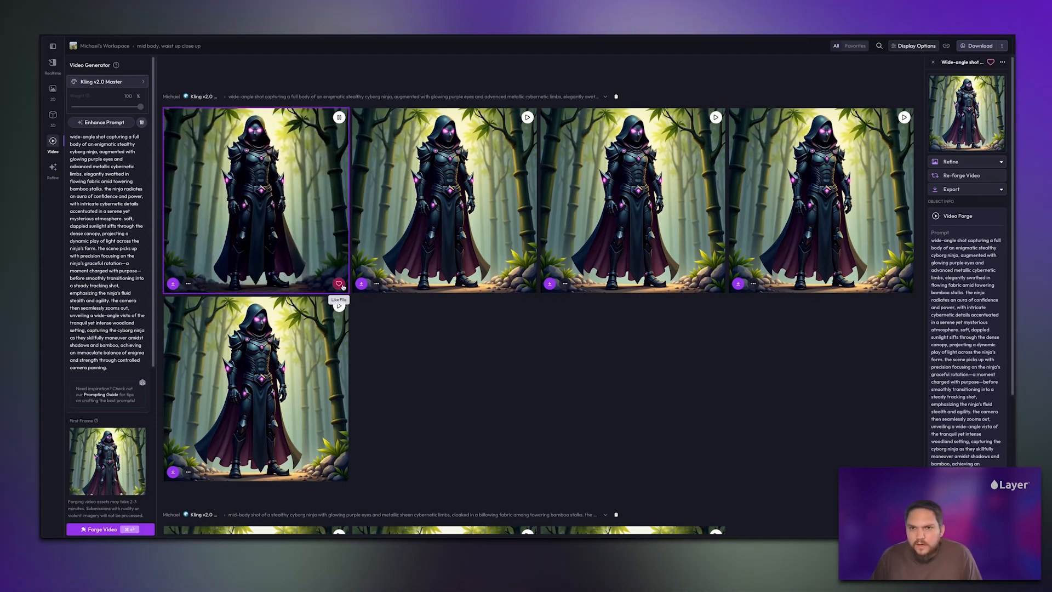
Filter the results to favorites and play the video that starts on the ninja's face close-up.
click(859, 48)
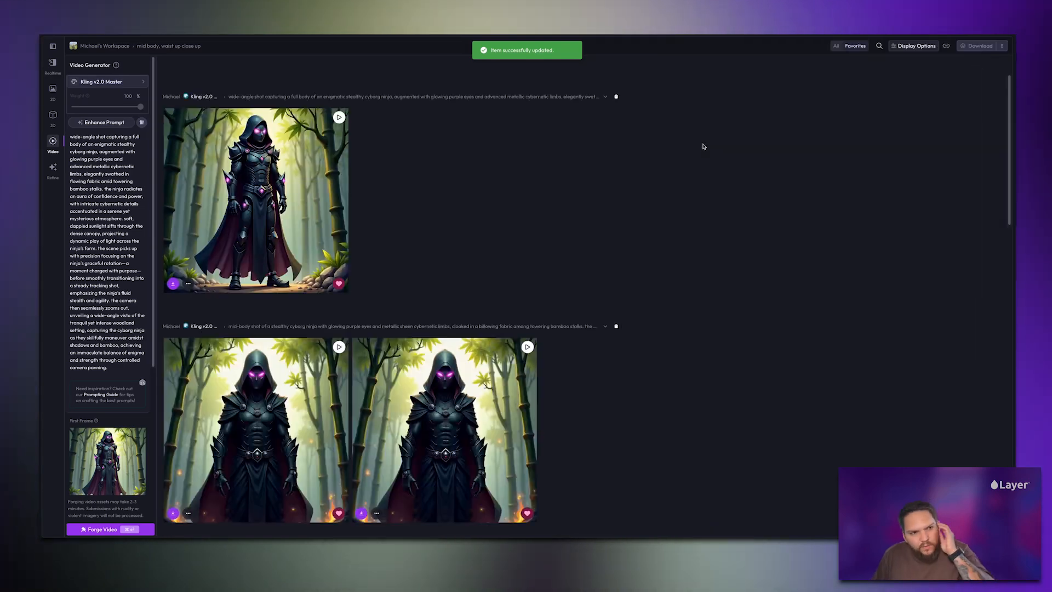
scroll(638, 200, down, 3)
scroll(635, 206, down, 3)
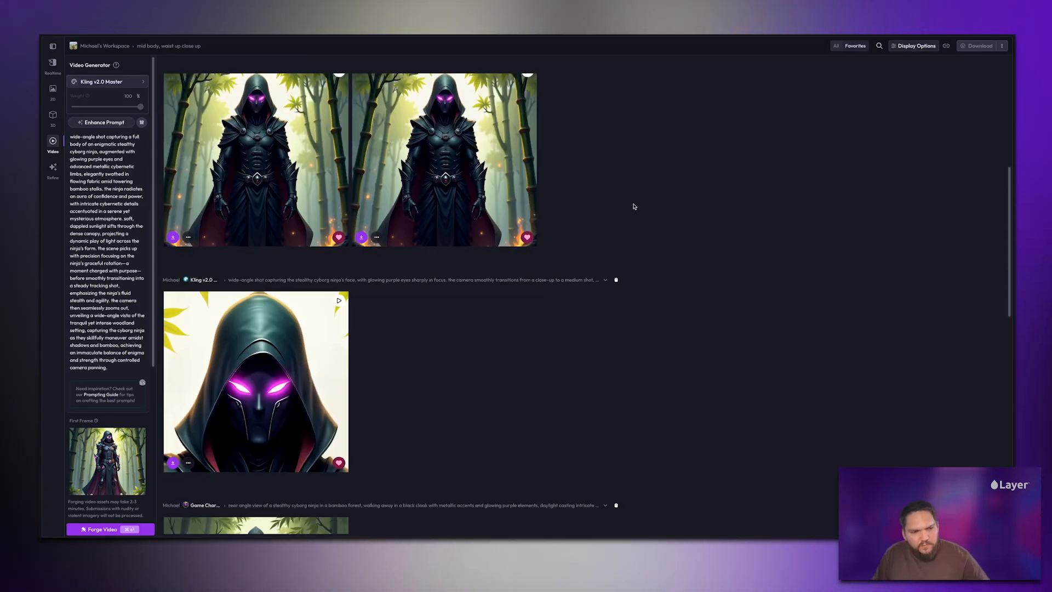
scroll(636, 203, up, 10)
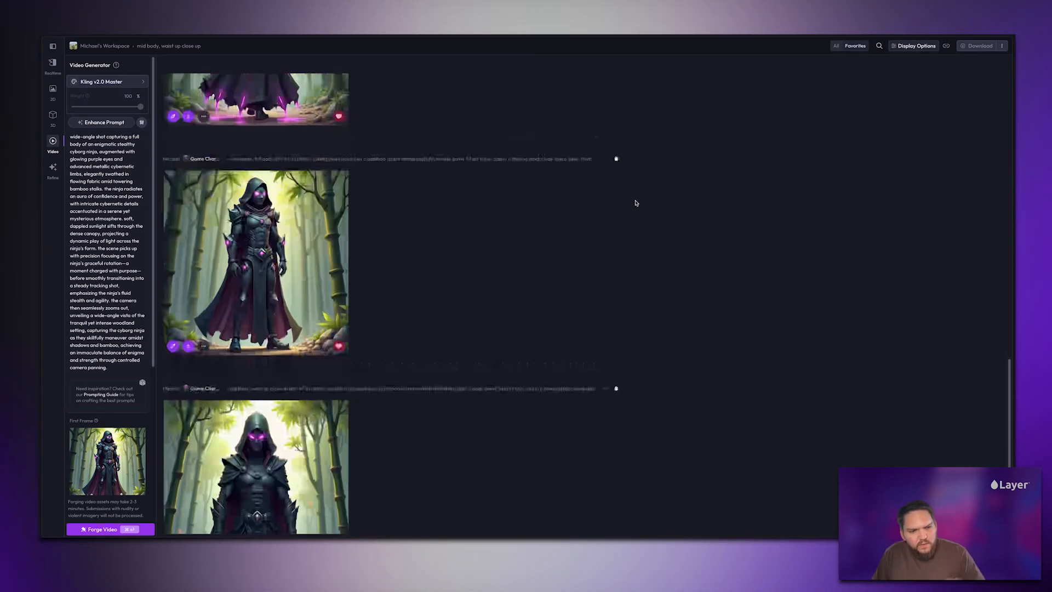
scroll(636, 202, down, 3)
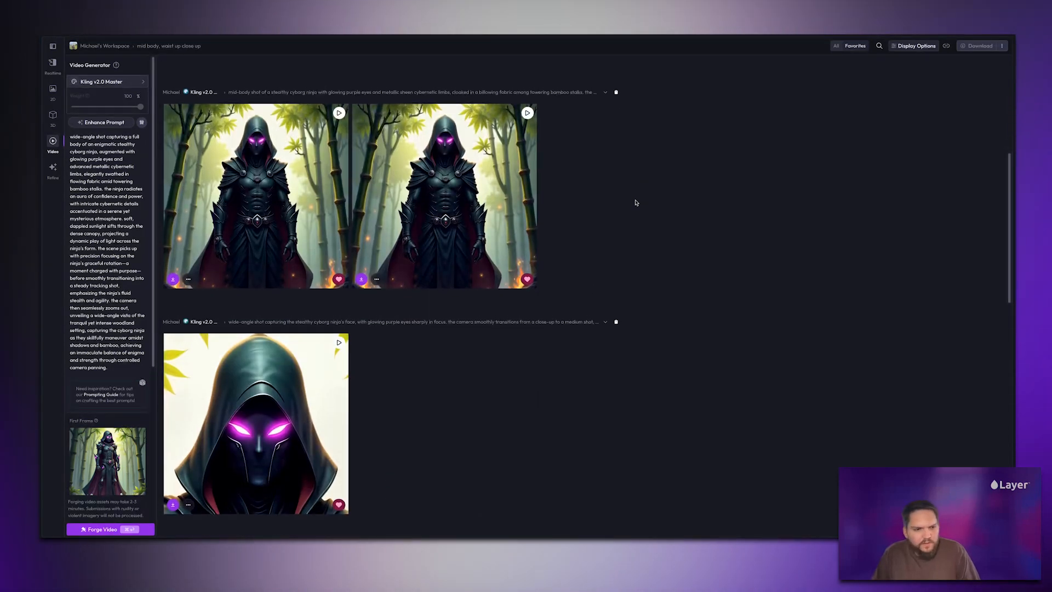
click(291, 298)
scroll(520, 316, up, 4)
scroll(520, 315, down, 2)
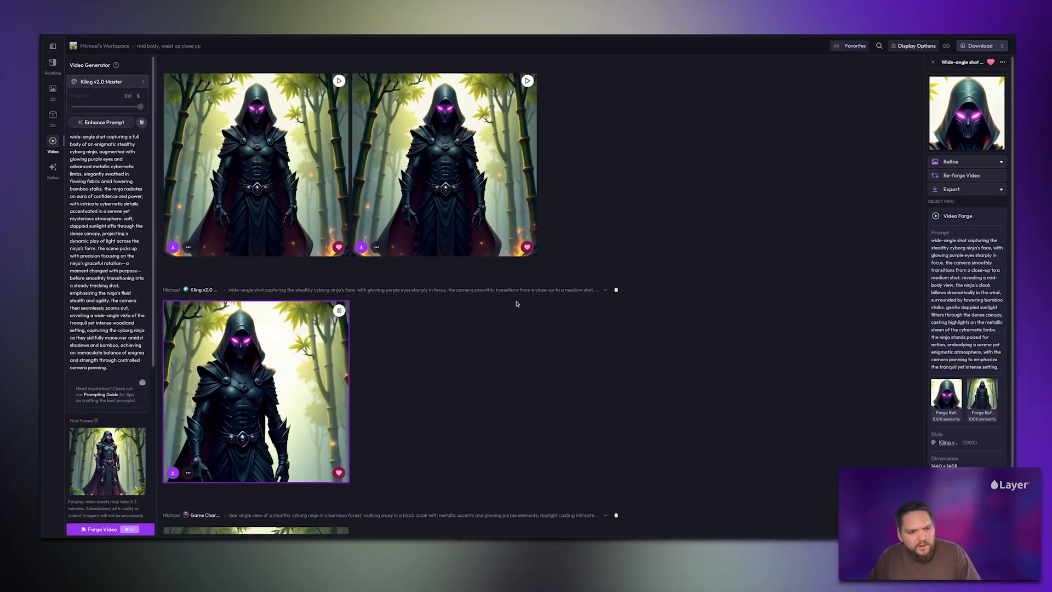
Play the two favorited mid-body power-up videos and compare how they lead into the full-body turn-around video.
click(501, 212)
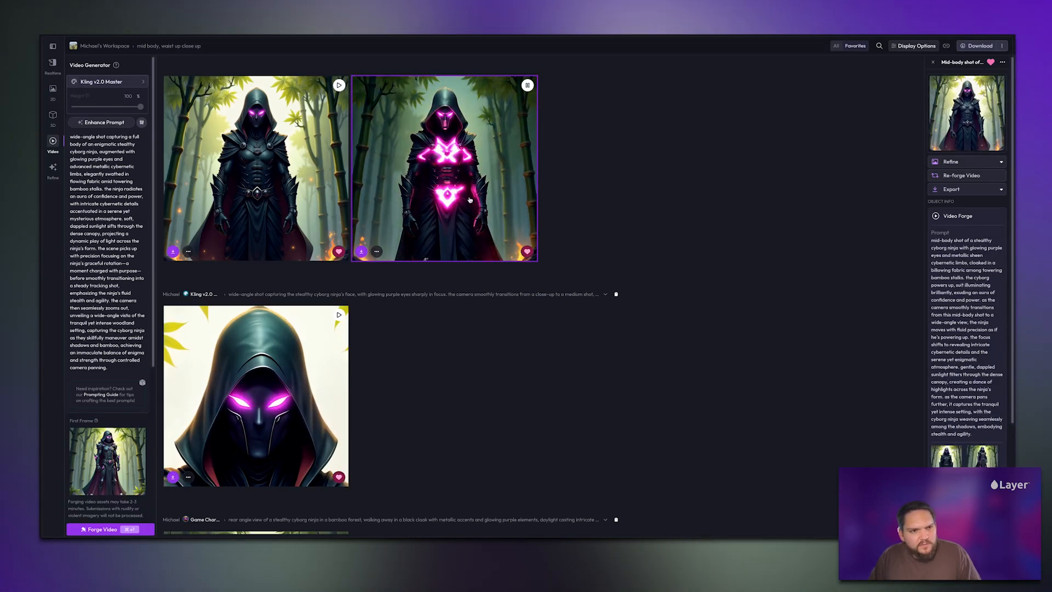
click(297, 204)
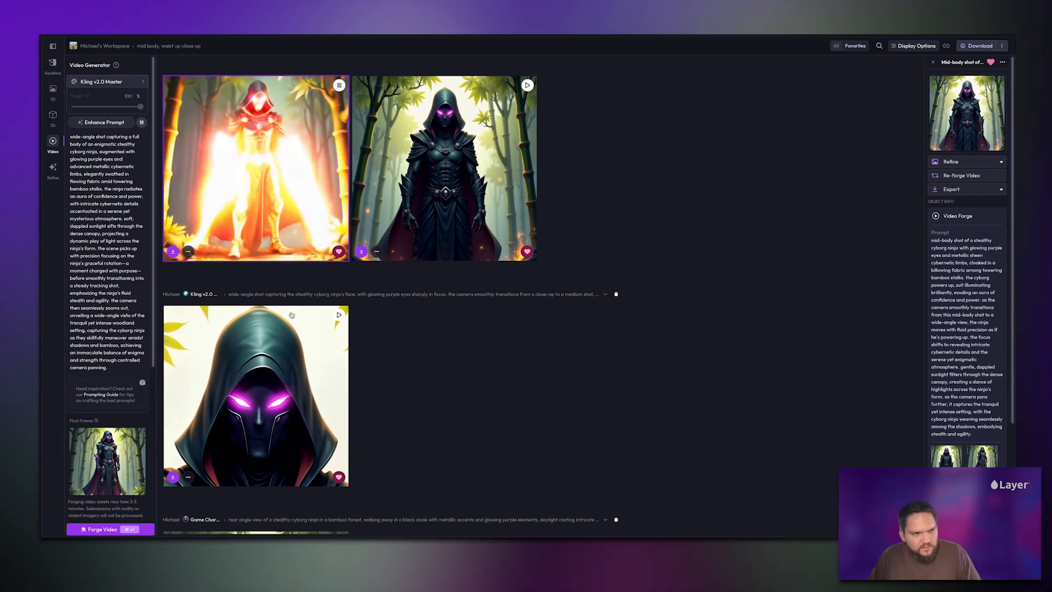
scroll(350, 288, up, 5)
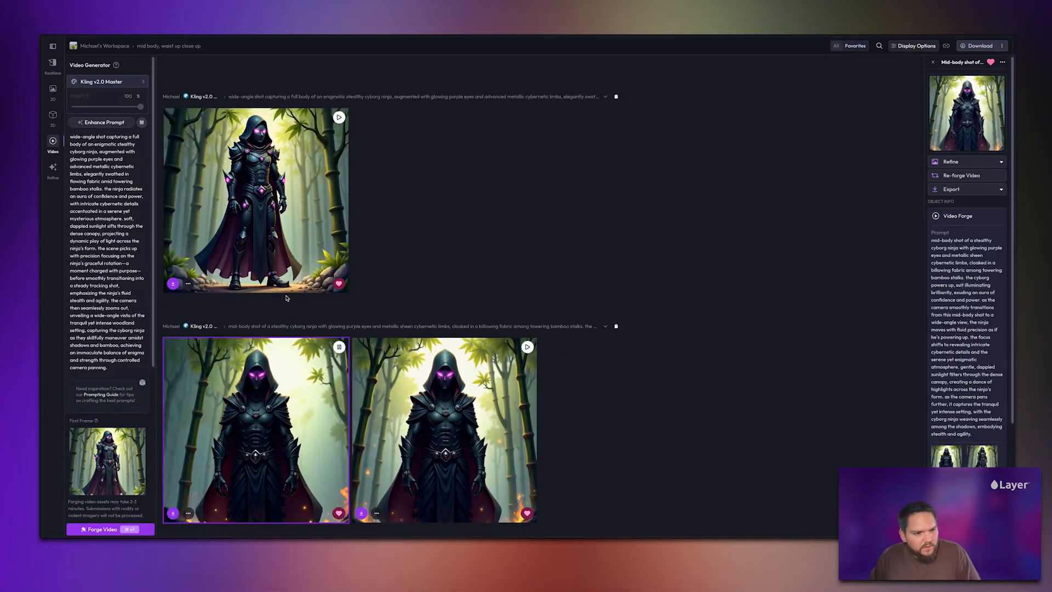
click(296, 263)
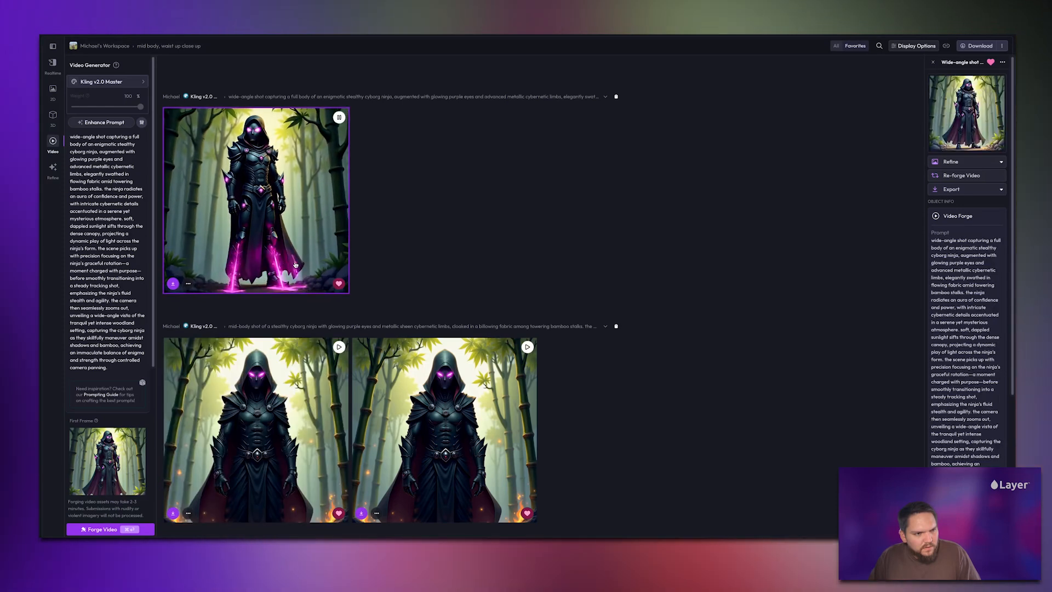
click(276, 362)
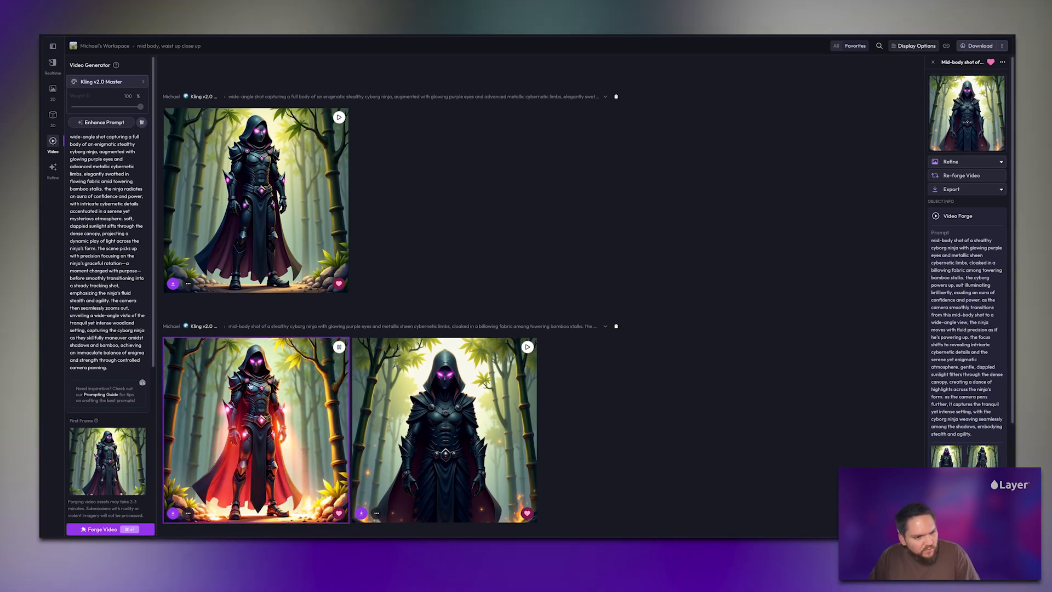
click(270, 221)
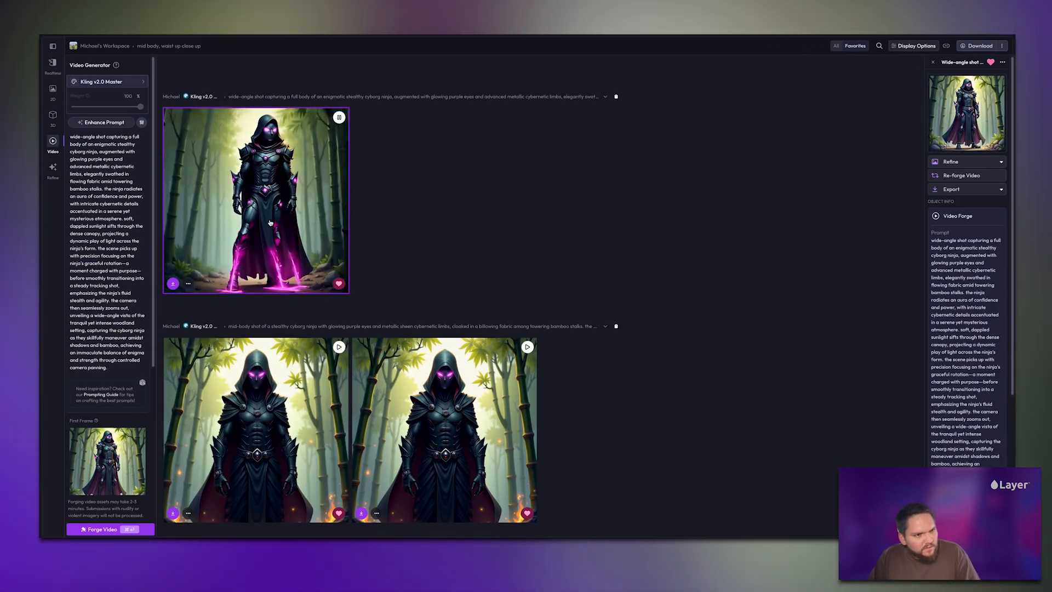
click(500, 257)
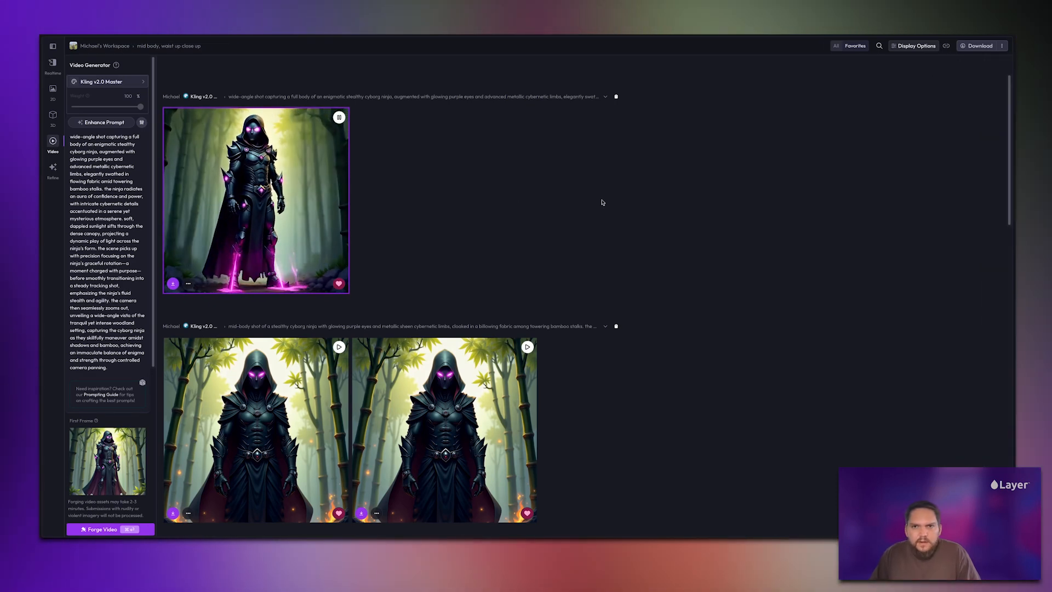
Show all results again, clear both frame images and set the rear-view ninja from the Cyborg Ninja Video folder as the first frame.
click(839, 47)
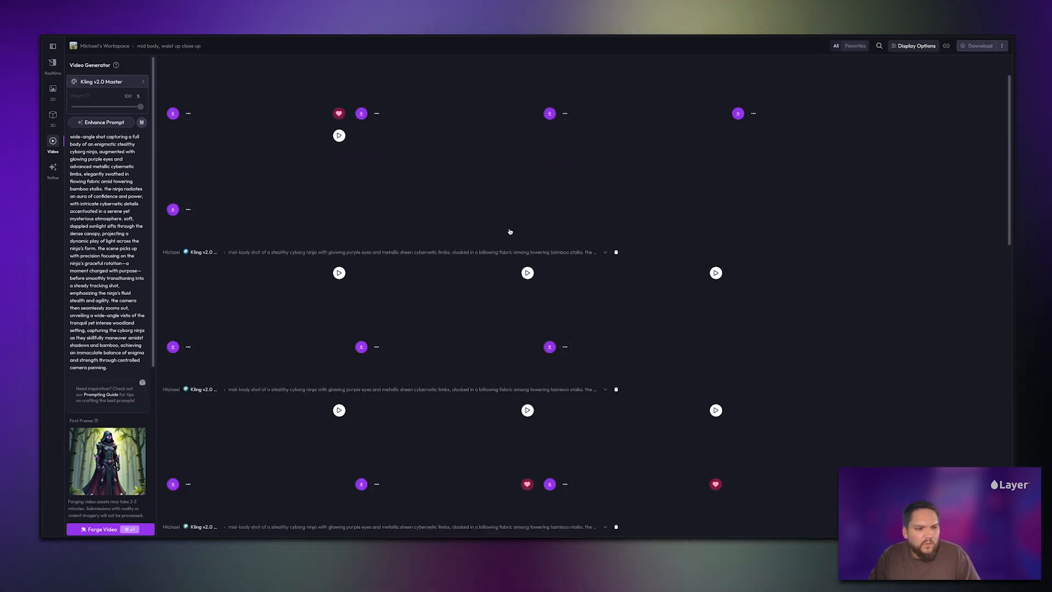
scroll(510, 235, up, 1)
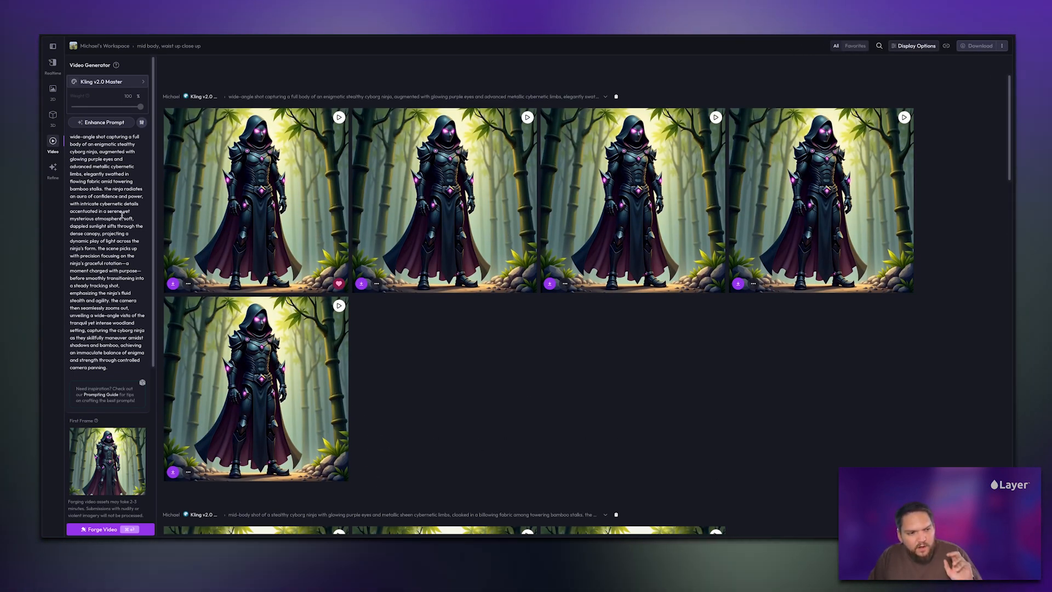
scroll(119, 214, down, 3)
click(126, 428)
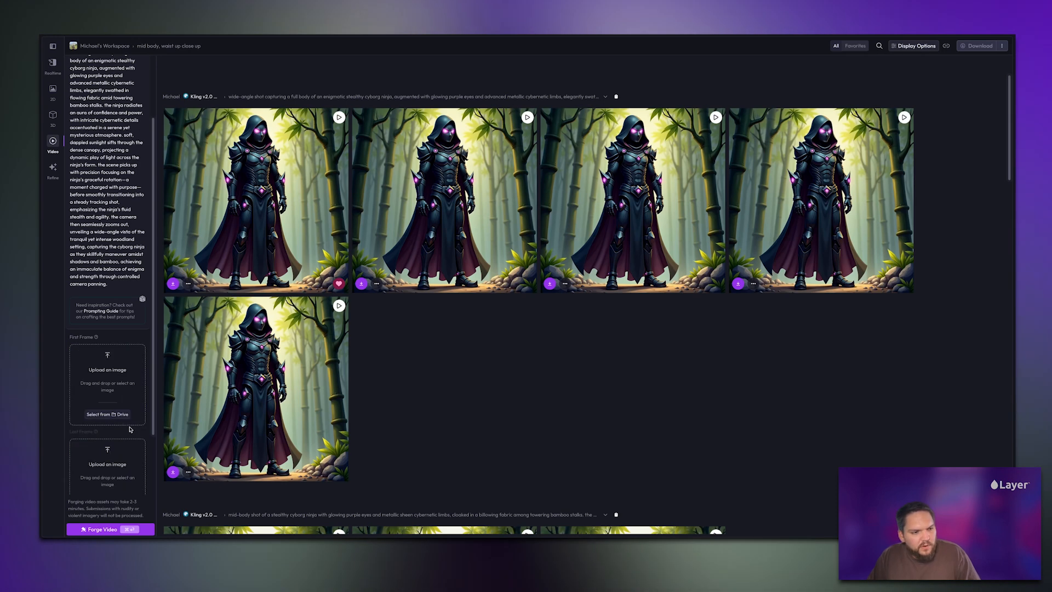
click(98, 411)
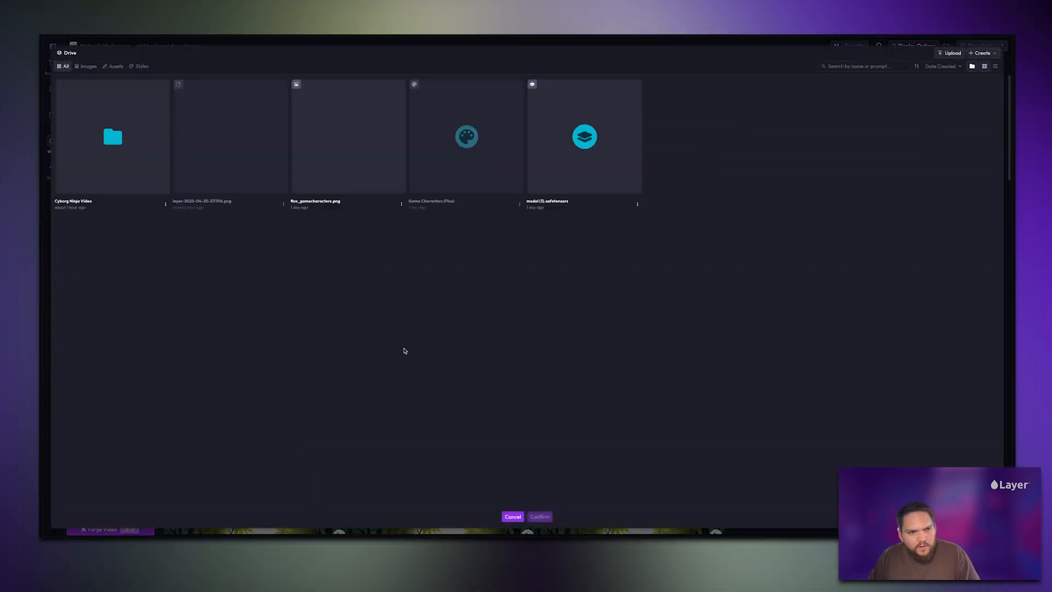
double_click(102, 138)
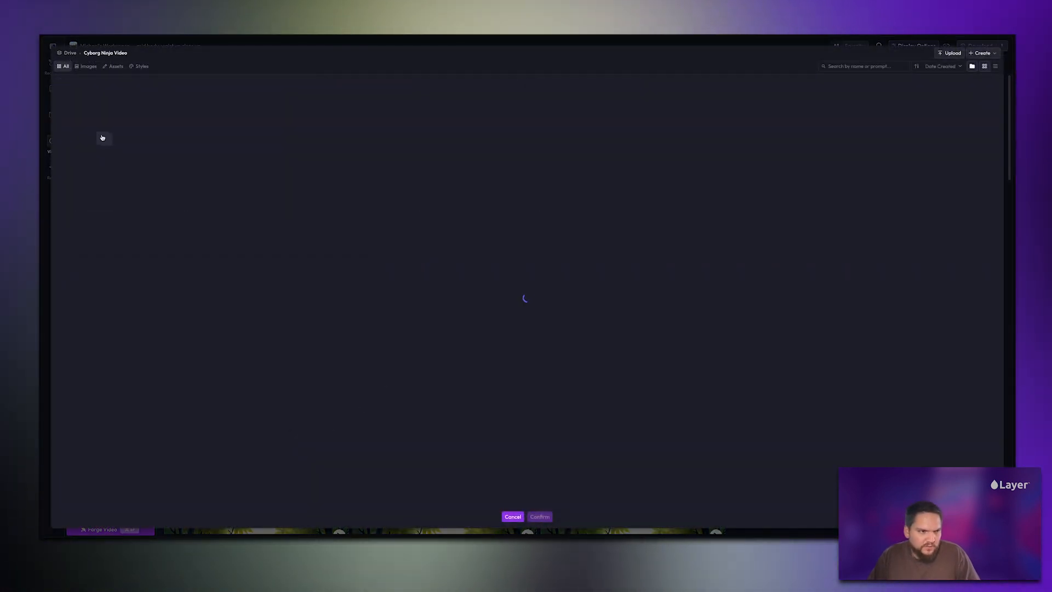
click(107, 164)
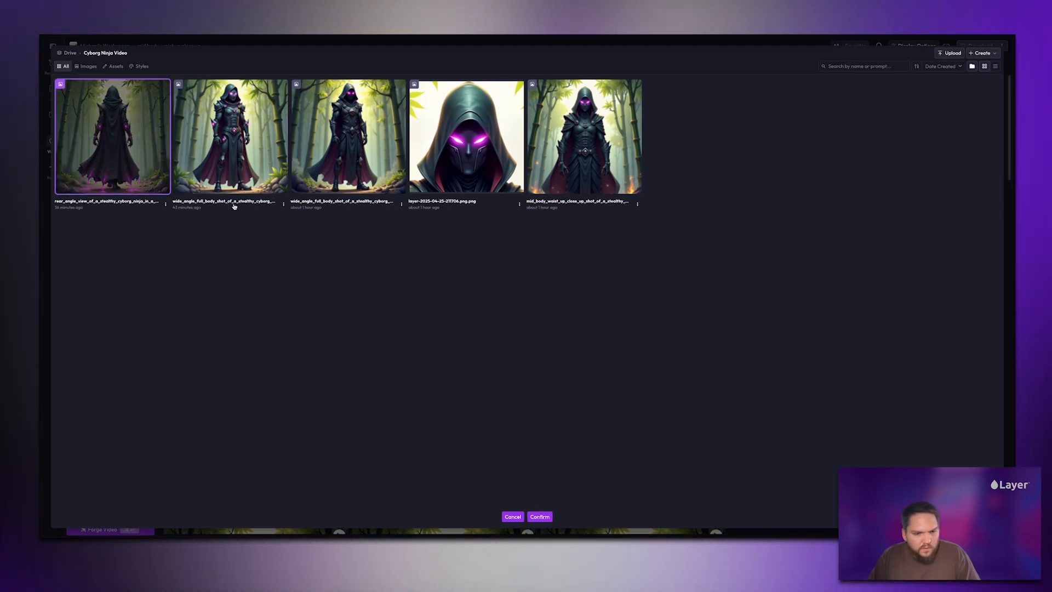
click(539, 517)
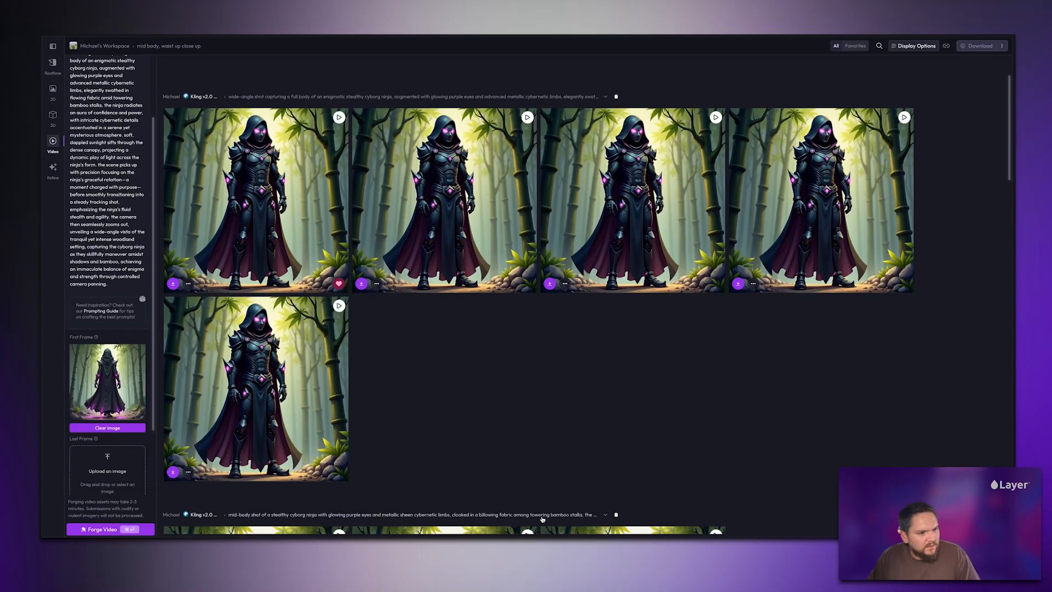
Set the video duration to 10 seconds.
scroll(112, 493, down, 3)
click(112, 486)
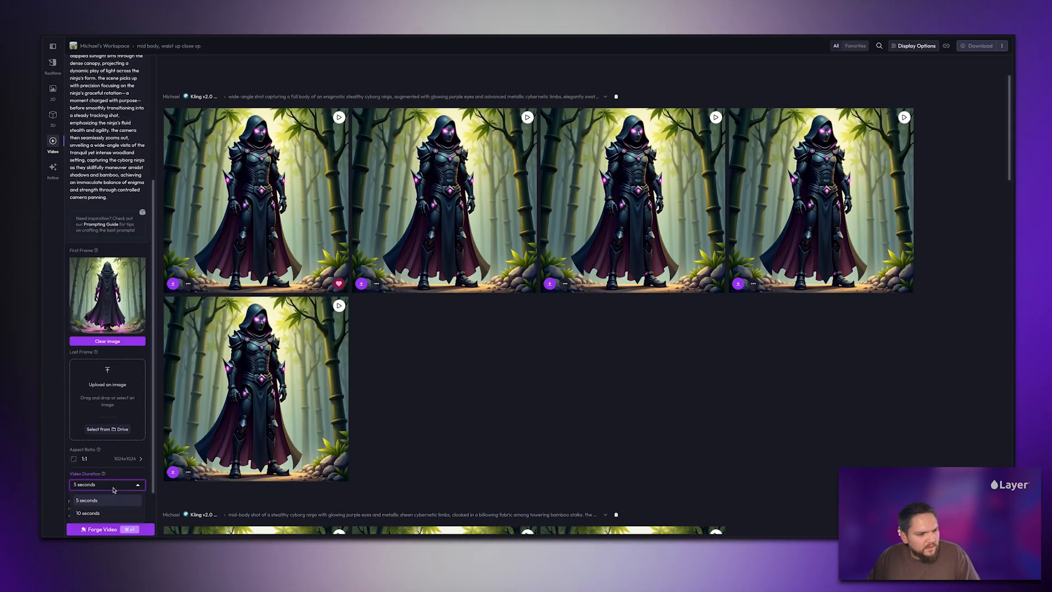
click(111, 513)
Enhance the prompt with the instruction "remove all the information about the cyborg turning around to walk away".
scroll(89, 362, up, 5)
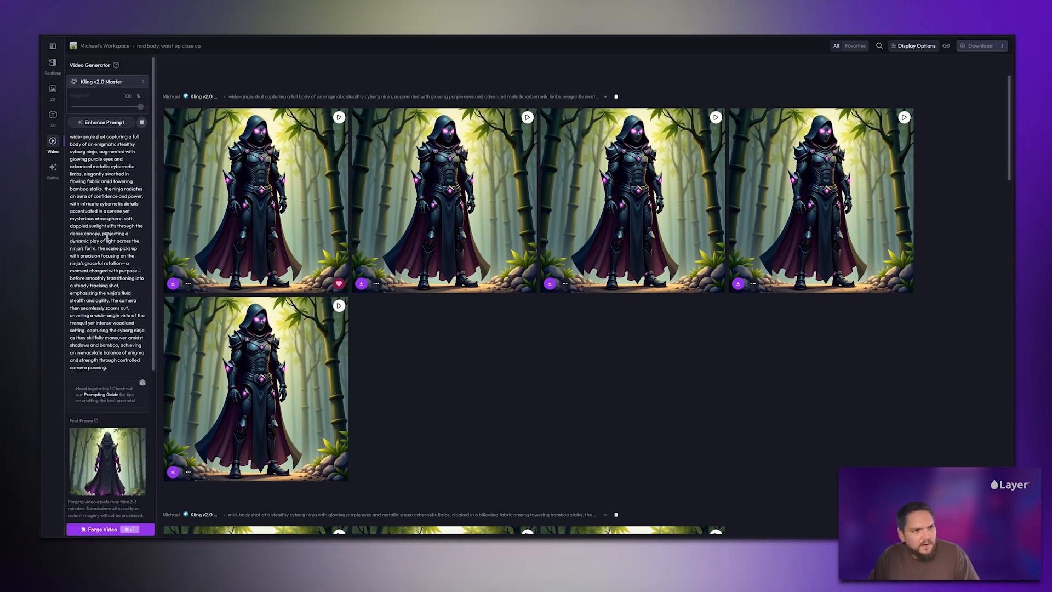
click(92, 123)
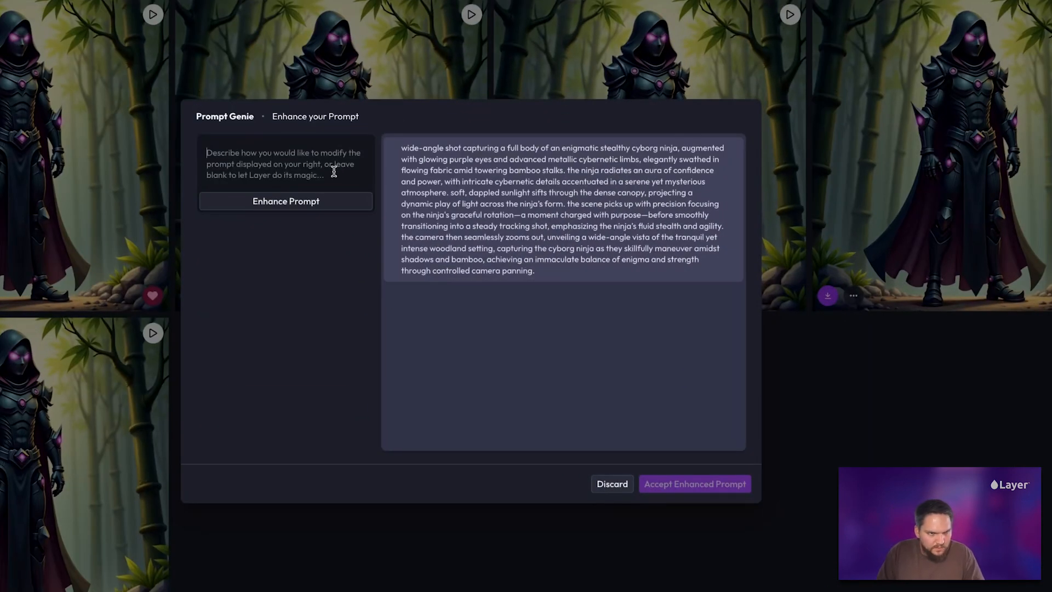
text(the cy)
key(ctrl+a)
text(r)
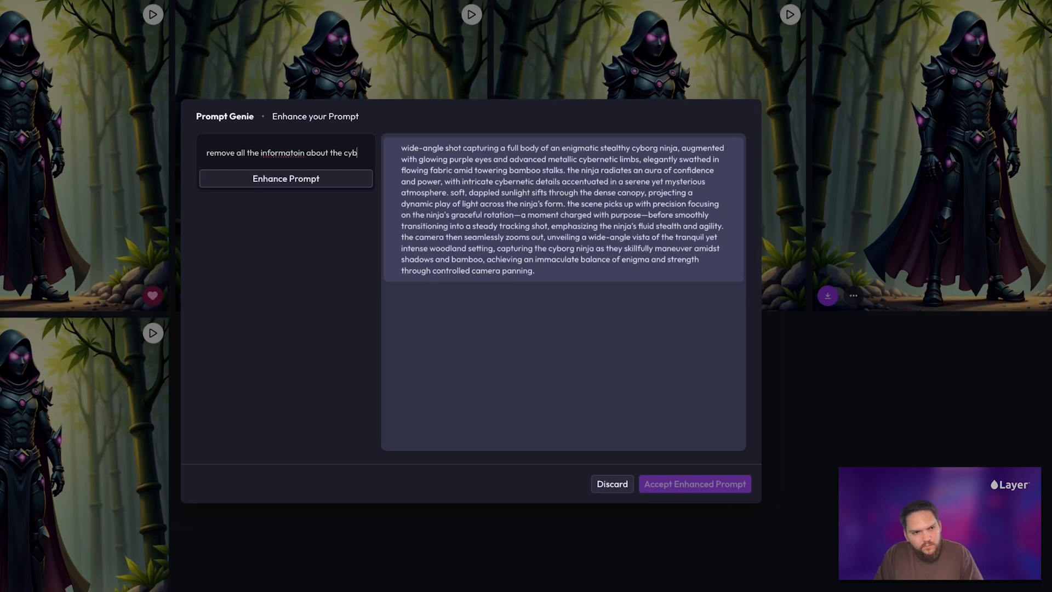
text(g turning around t)
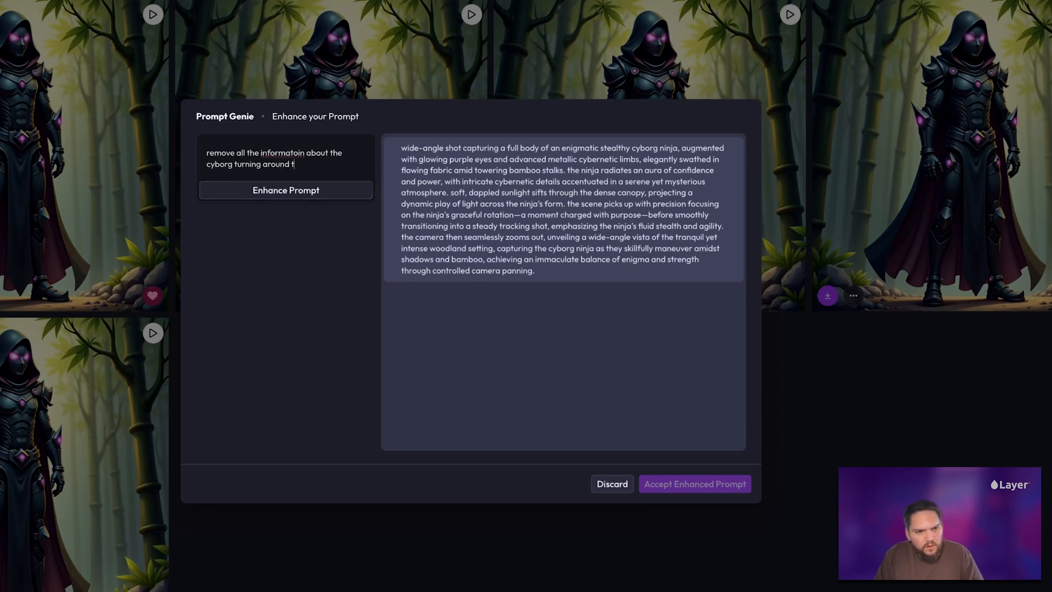
text(way)
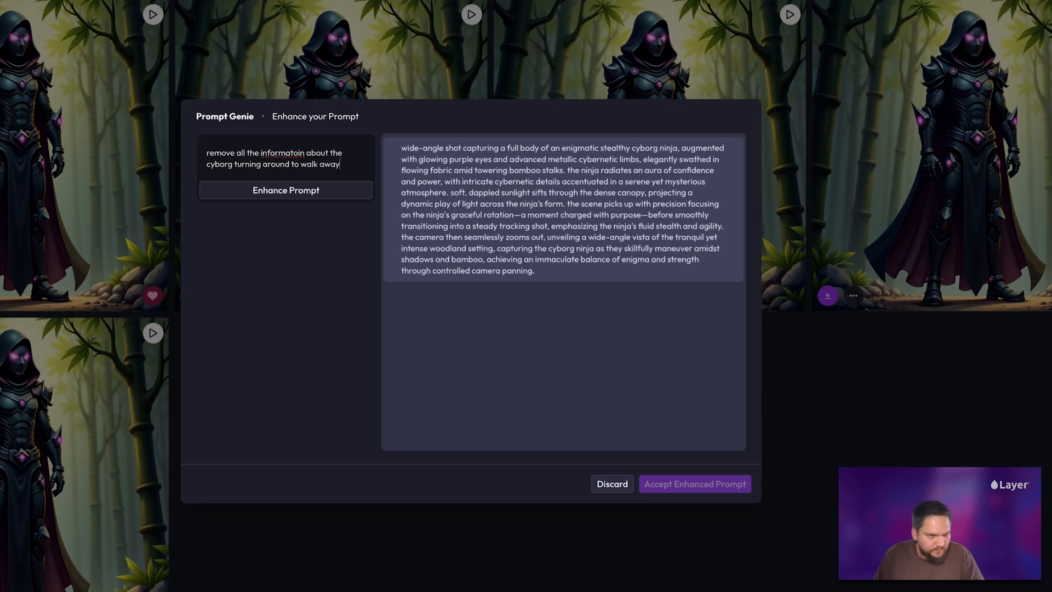
right_click(278, 155)
click(319, 162)
click(282, 189)
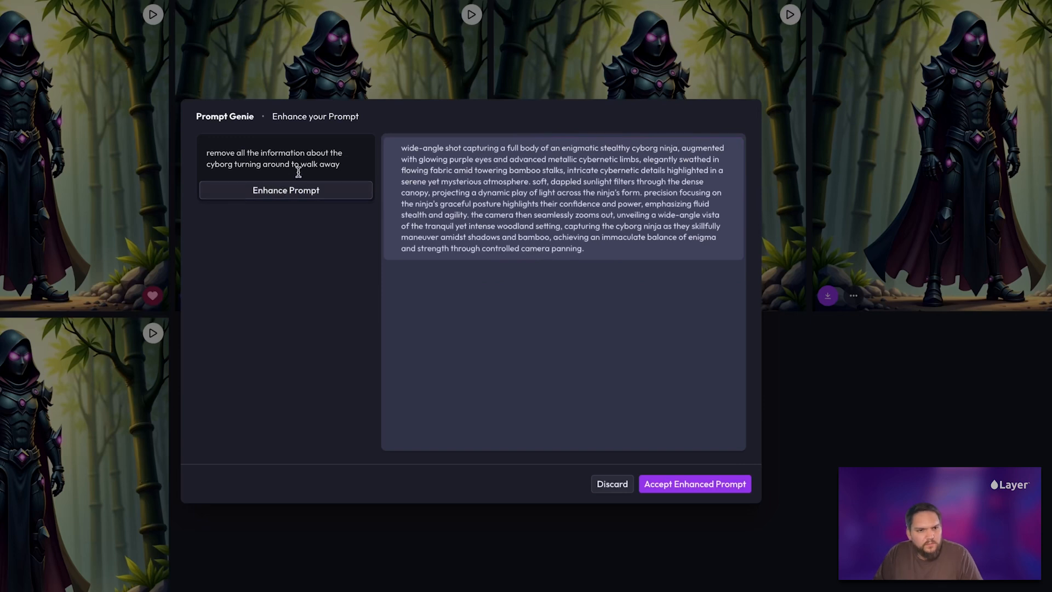
Clear the previous instruction about the cyborg turning around from the prompt enhancer.
key(ctrl+a)
key(BackSpace)
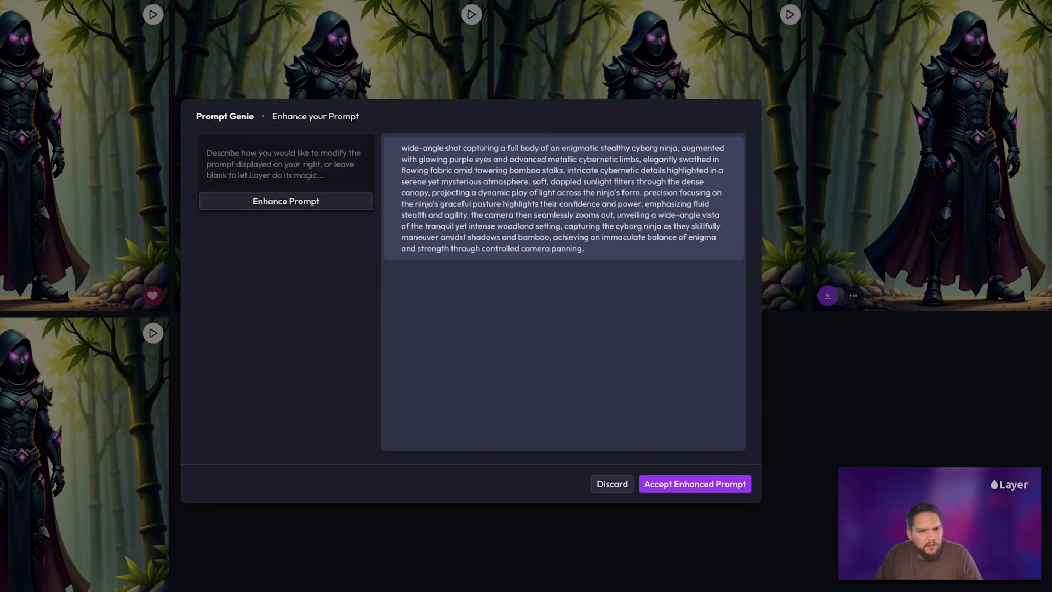
text(the cy)
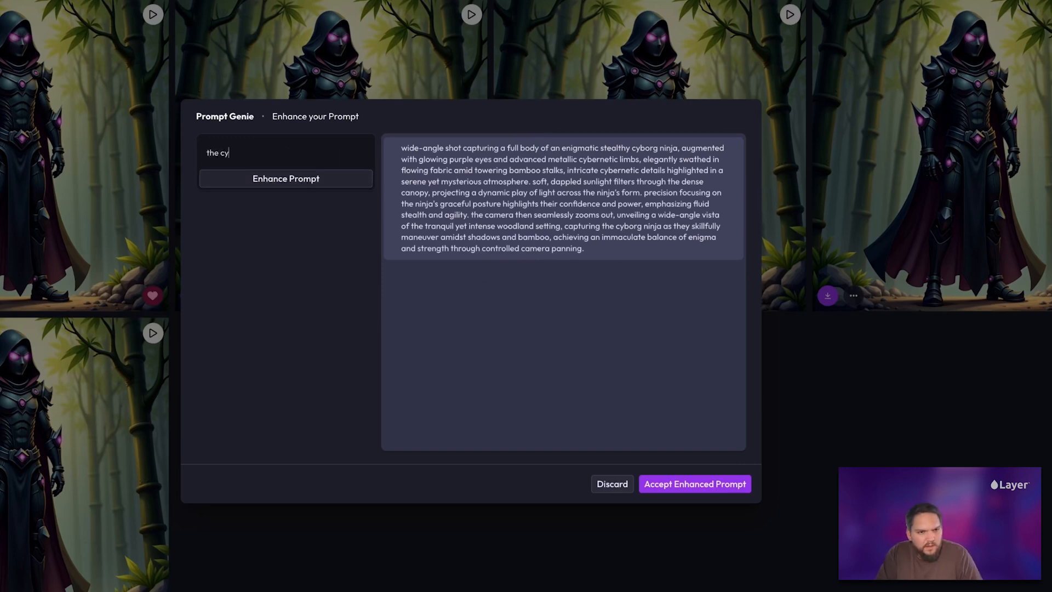
key(BackSpace)
key(BackSpace)
text(org is walking a)
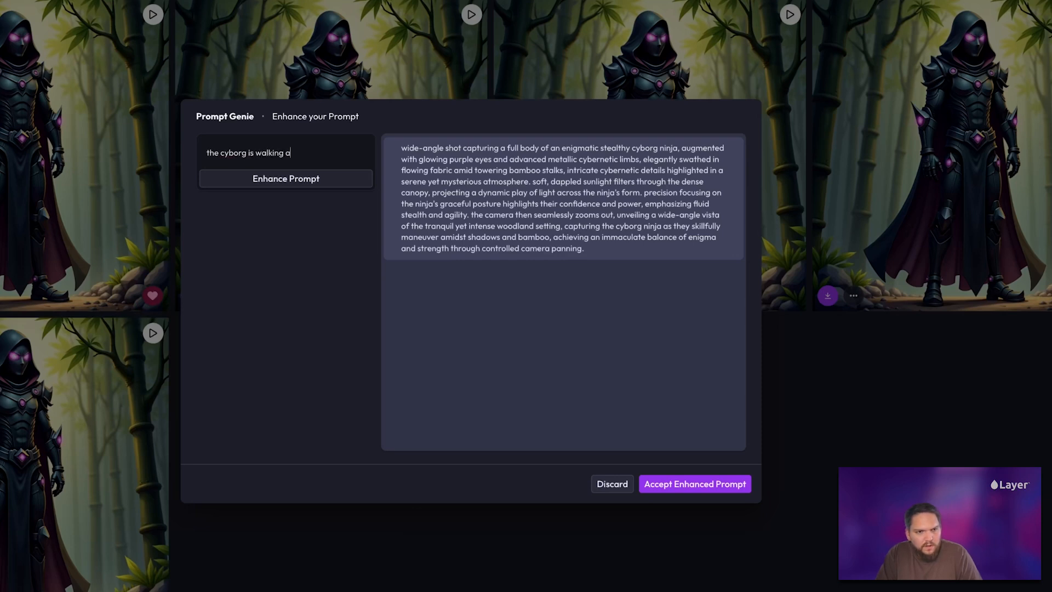
key(super+BackSpace)
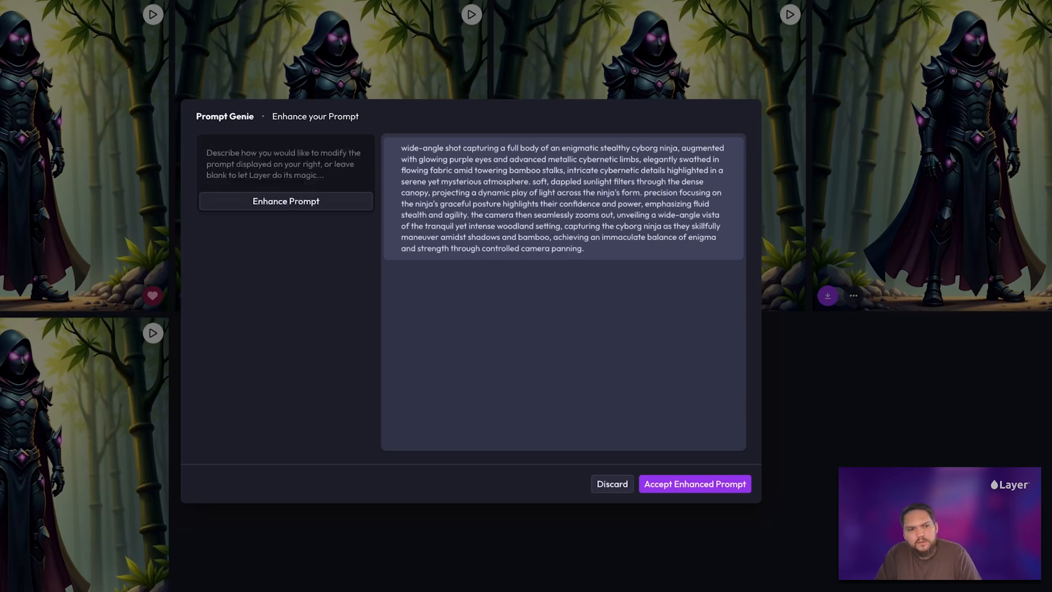
text(static)
key(super+BackSpace)
Enhance the prompt for a static camera, the cyborg walking about into the distance, a bright purple flash and him flying up vertically out of the shot.
text(the cybo)
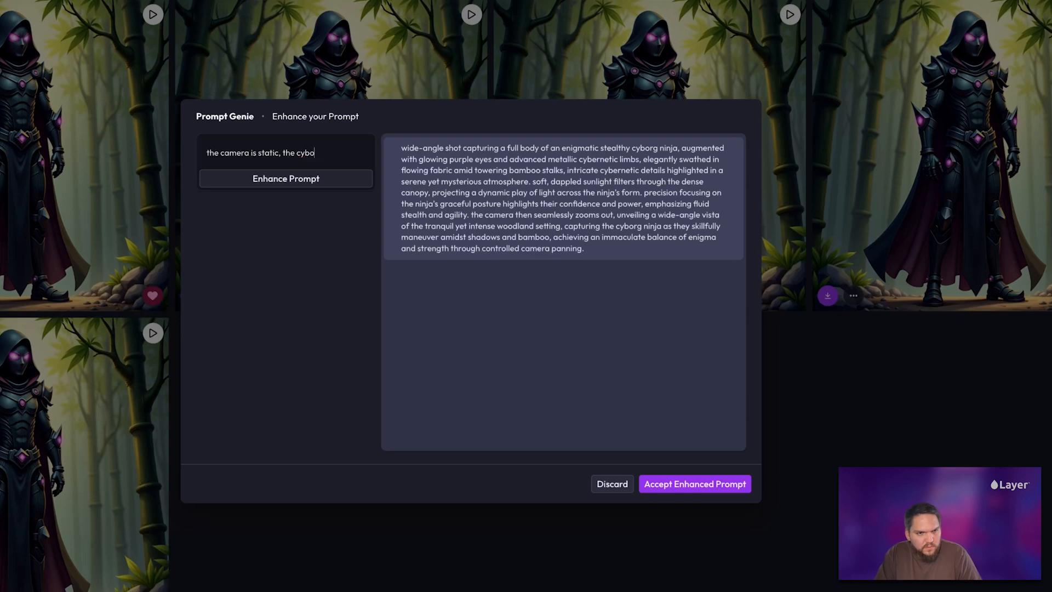
text(ing about into the distance, there is then a brig)
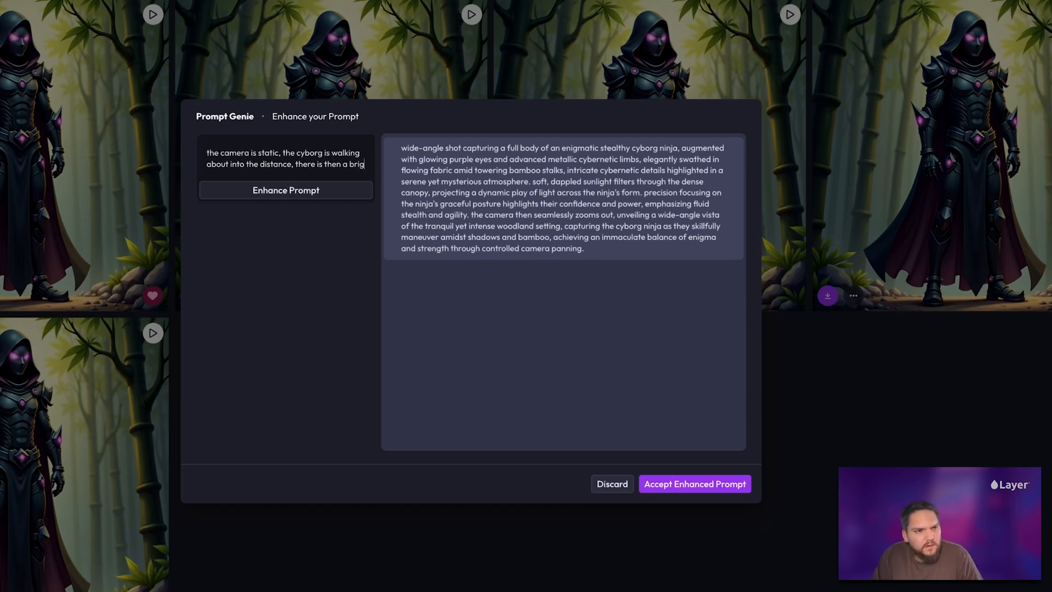
text(ht purple flash of light and he flies)
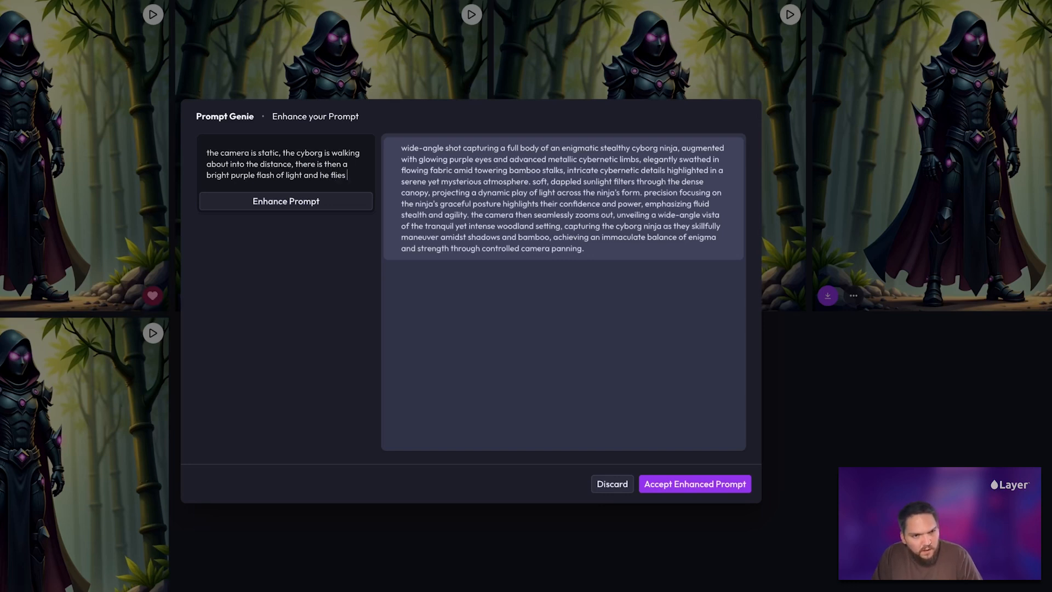
text(eryt)
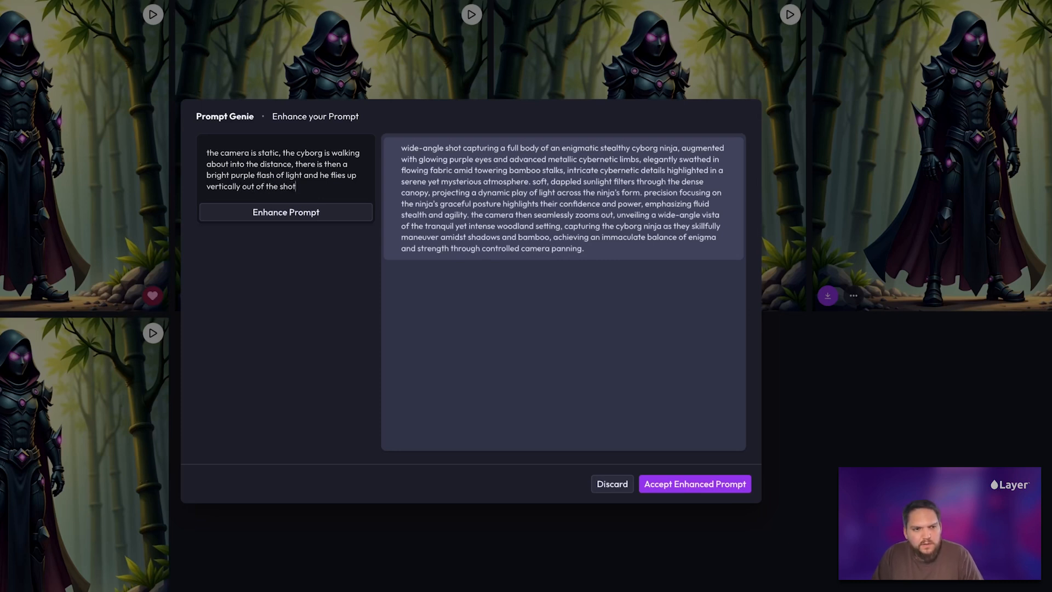
click(316, 212)
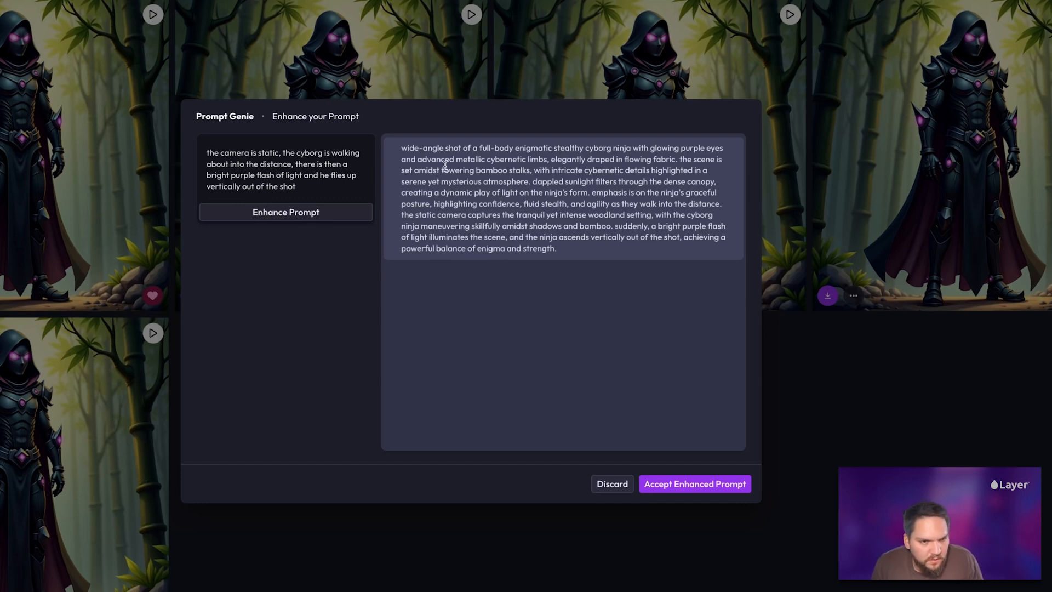
Read through the enhanced prompt, checking the scene description, the static camera, the walk into the distance and the vertical exit.
drag(437, 167, 559, 182)
click(559, 183)
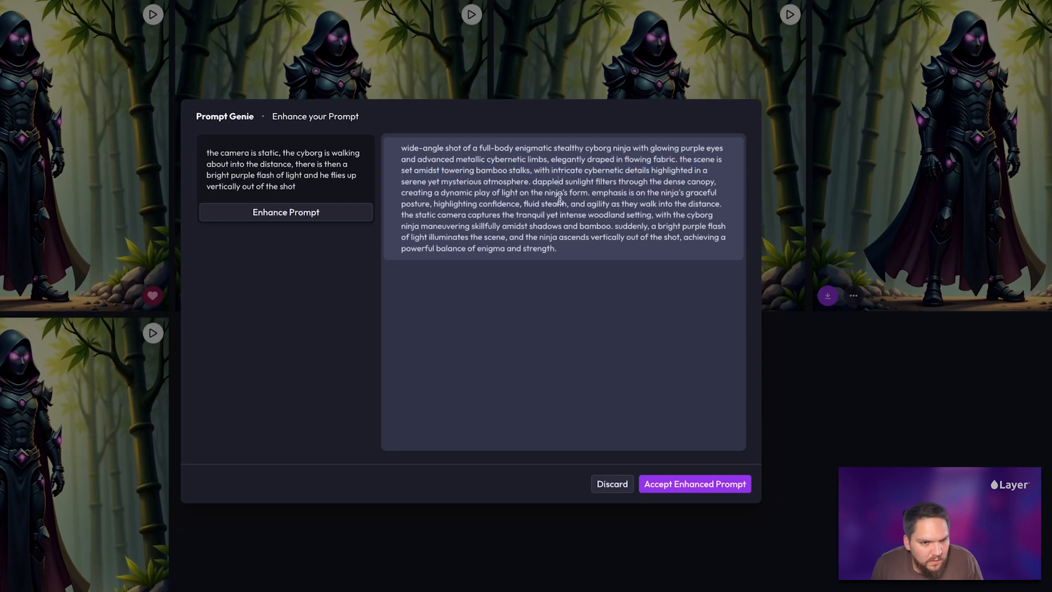
drag(435, 211, 558, 235)
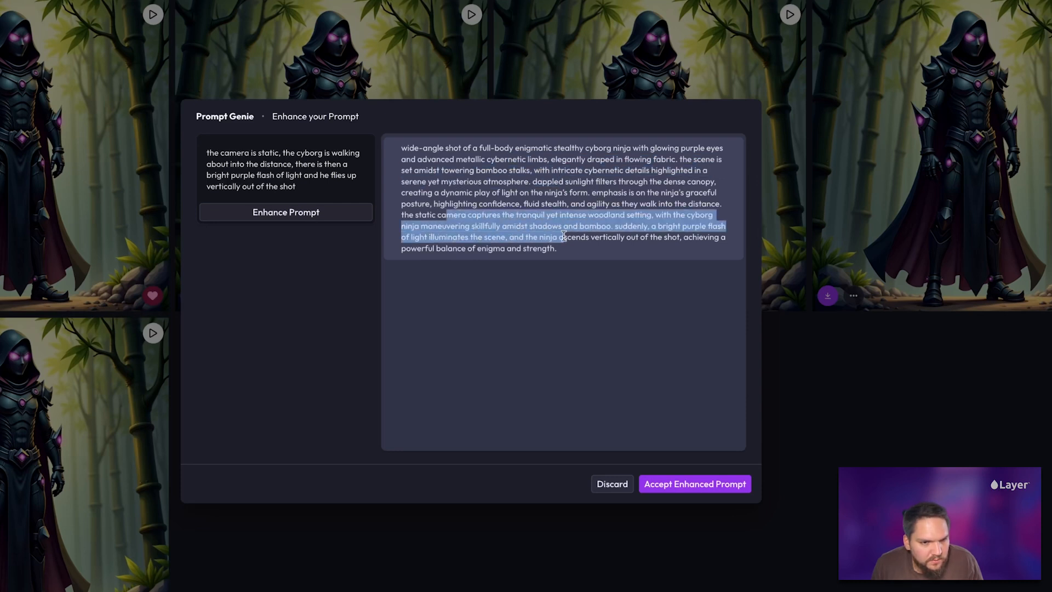
click(595, 244)
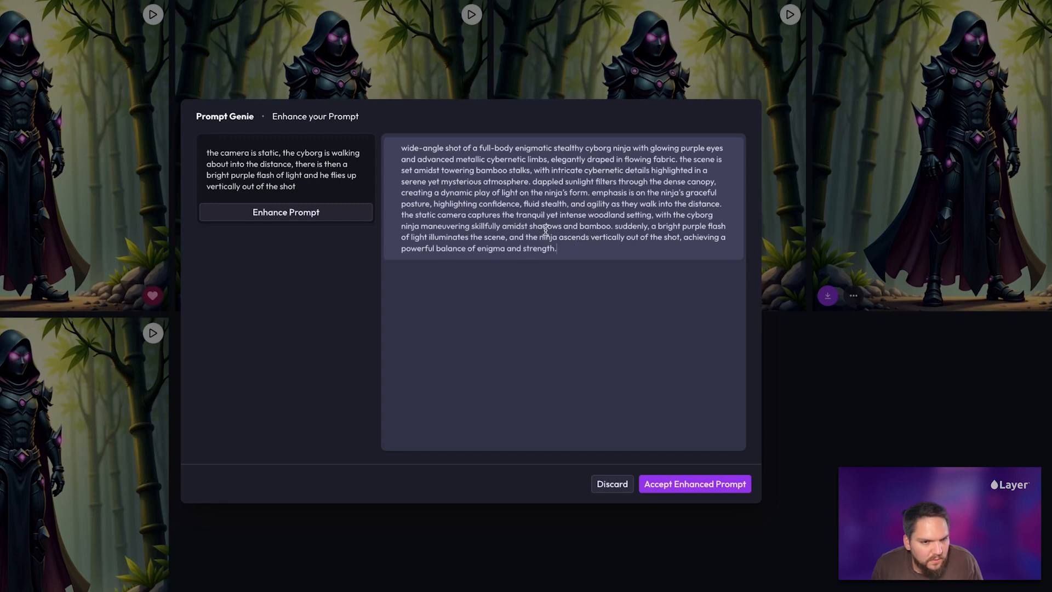
drag(626, 207, 685, 218)
click(687, 224)
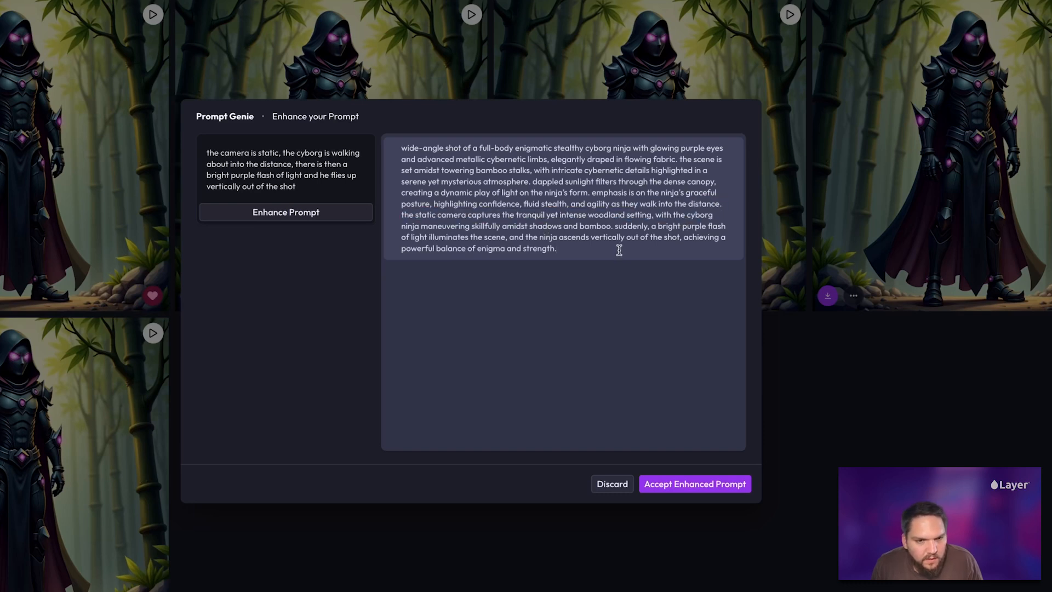
drag(599, 237, 637, 277)
click(637, 274)
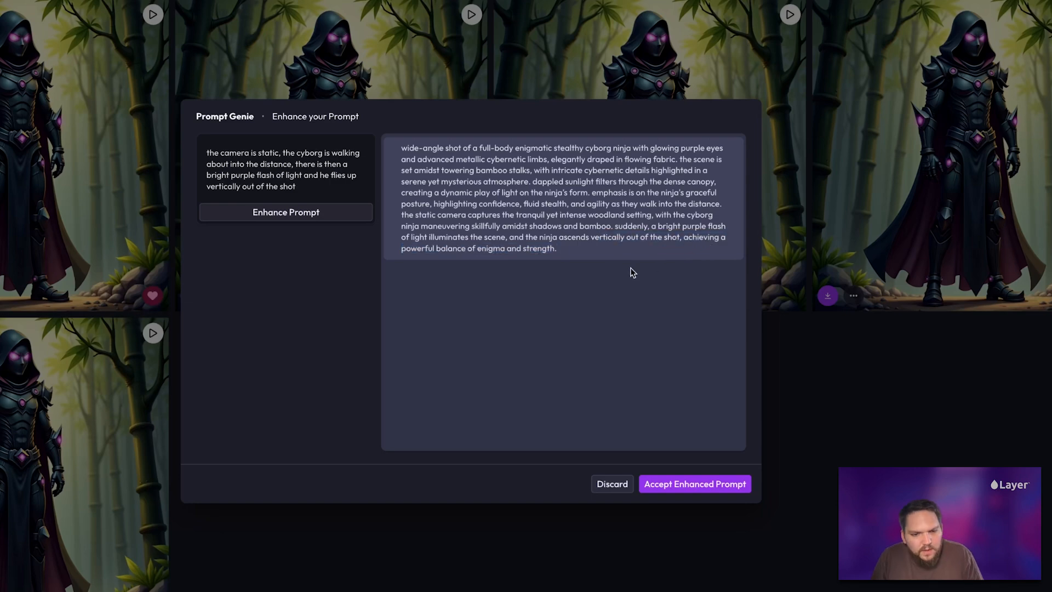
Accept the enhanced prompt and forge the walk-away videos from the rear-view first frame.
click(705, 483)
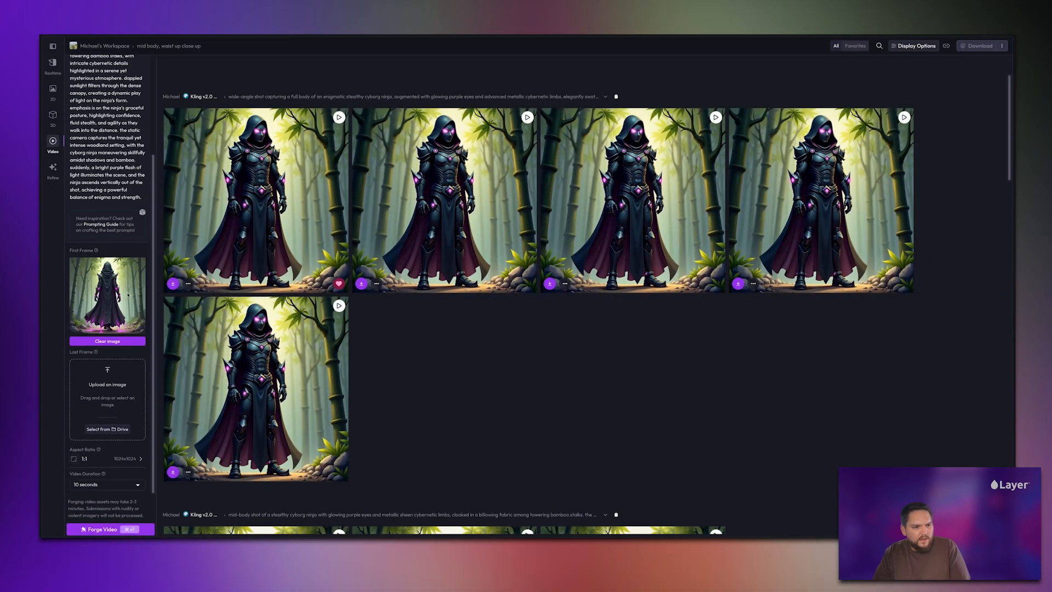
scroll(127, 294, up, 3)
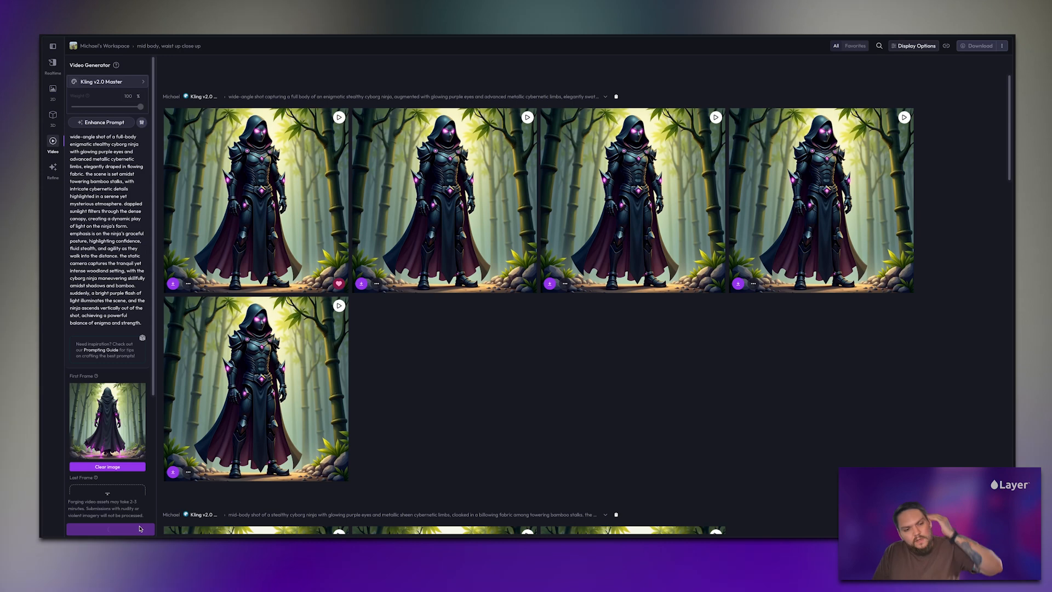
click(140, 529)
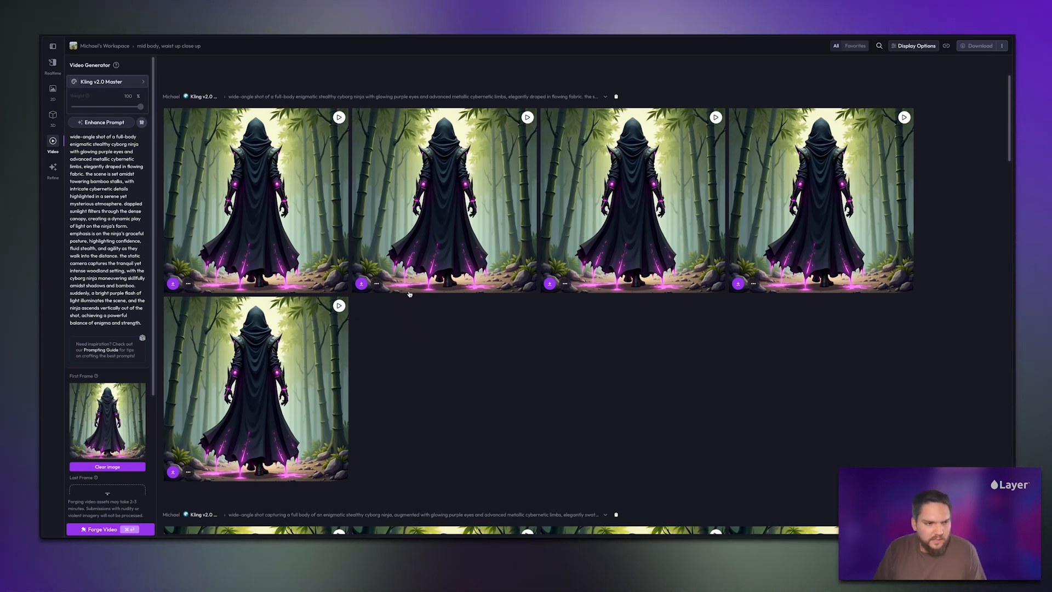
Play the newly forged walk-away videos and view candidates enlarged to compare the walk and the exit from the shot.
click(214, 138)
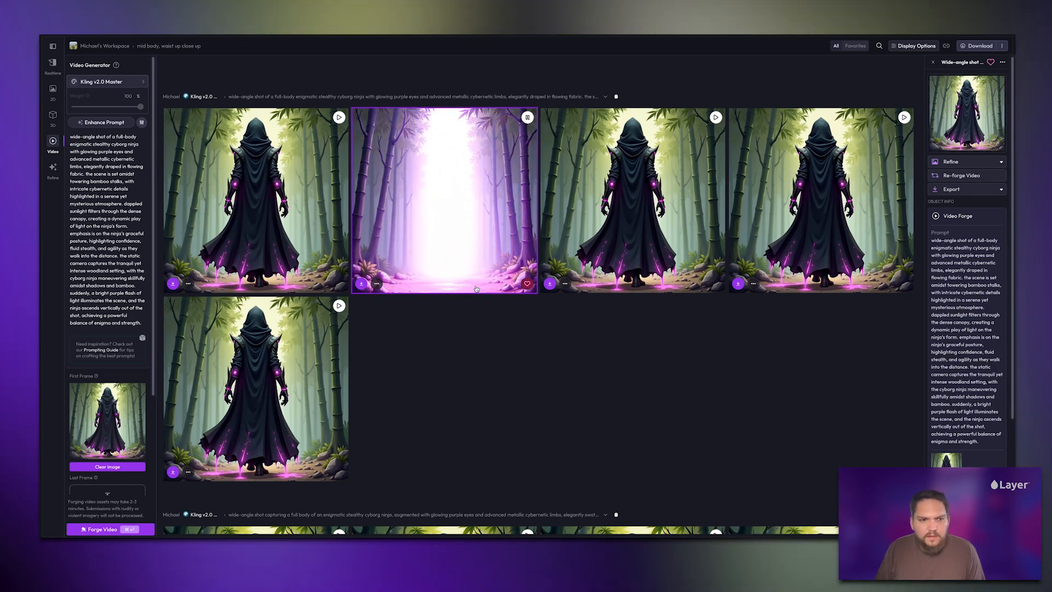
key(Right)
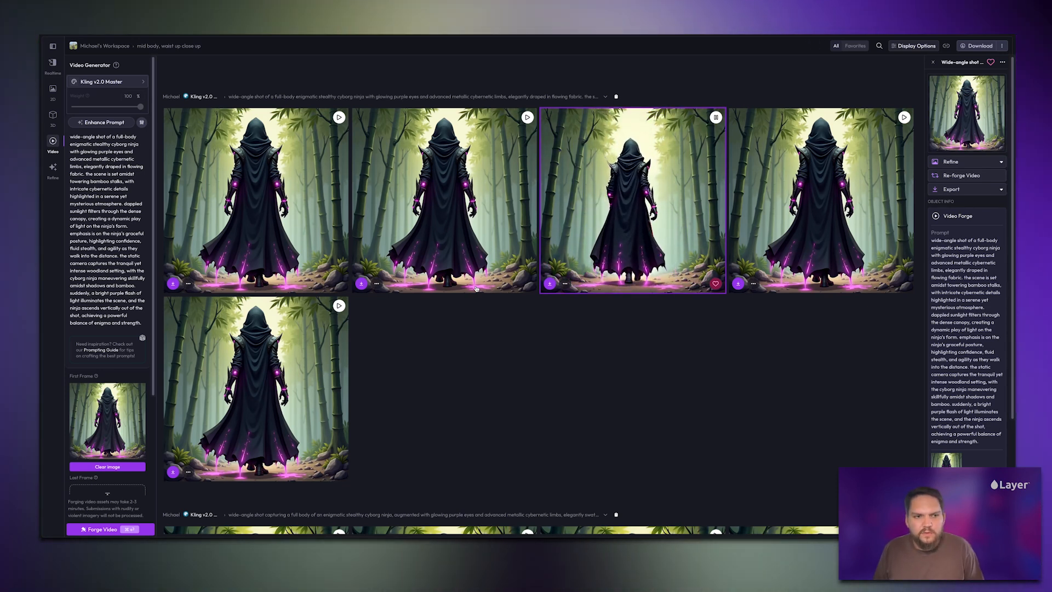
click(476, 288)
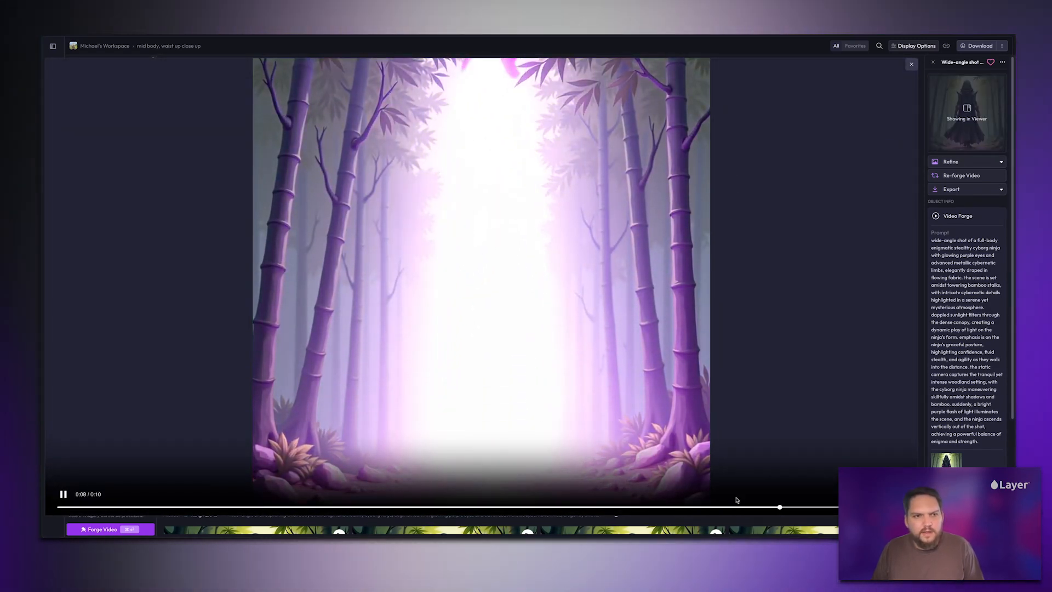
click(912, 65)
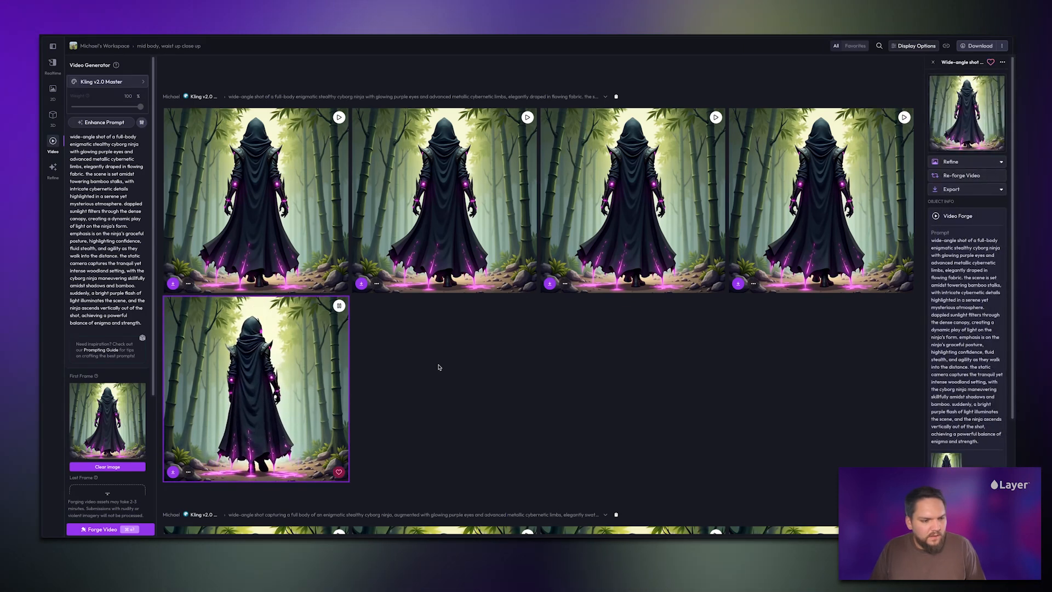
key(space)
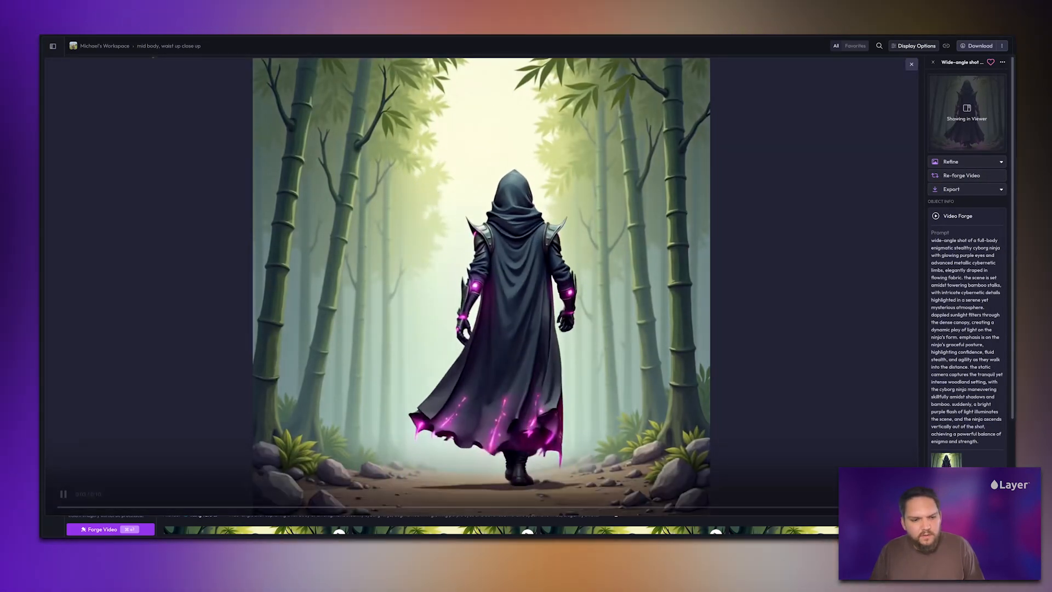
key(Escape)
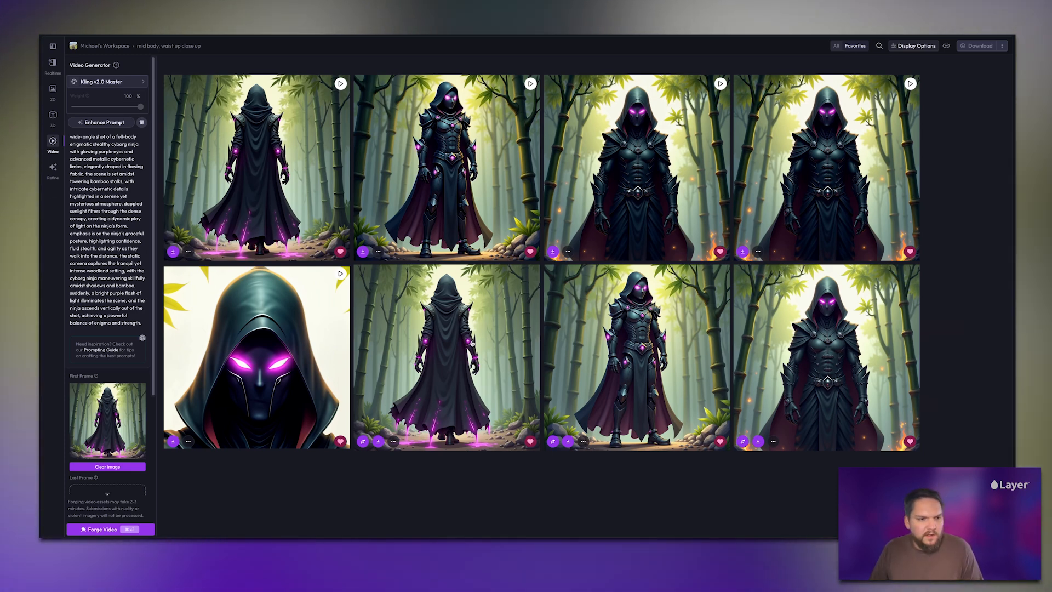
Play the favorited videos in story order: face close-up, mid-body power-up, full-body turn-around and walk-away with the purple flash.
click(310, 357)
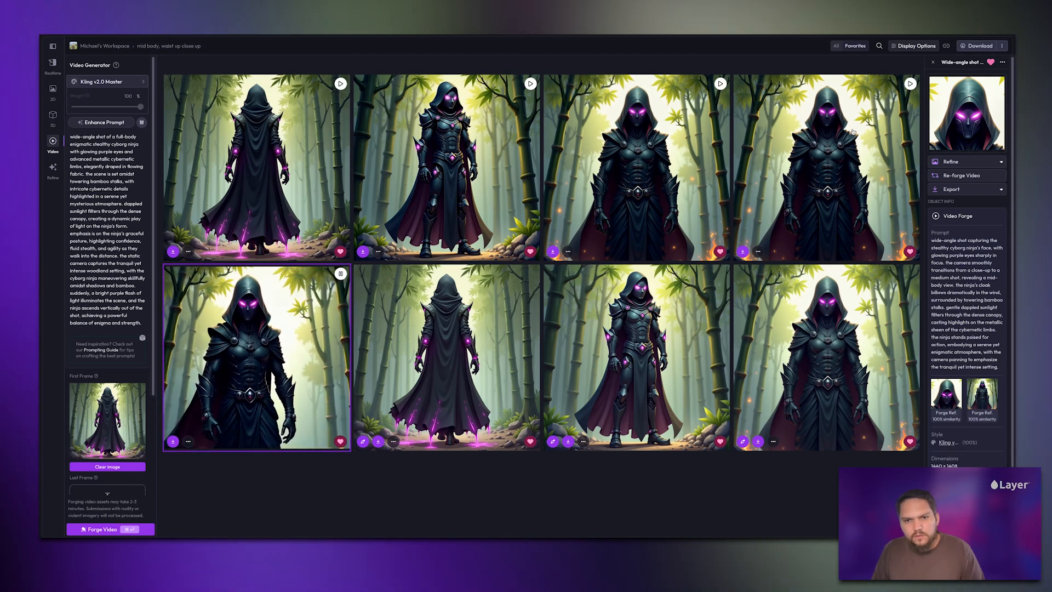
click(810, 140)
click(469, 128)
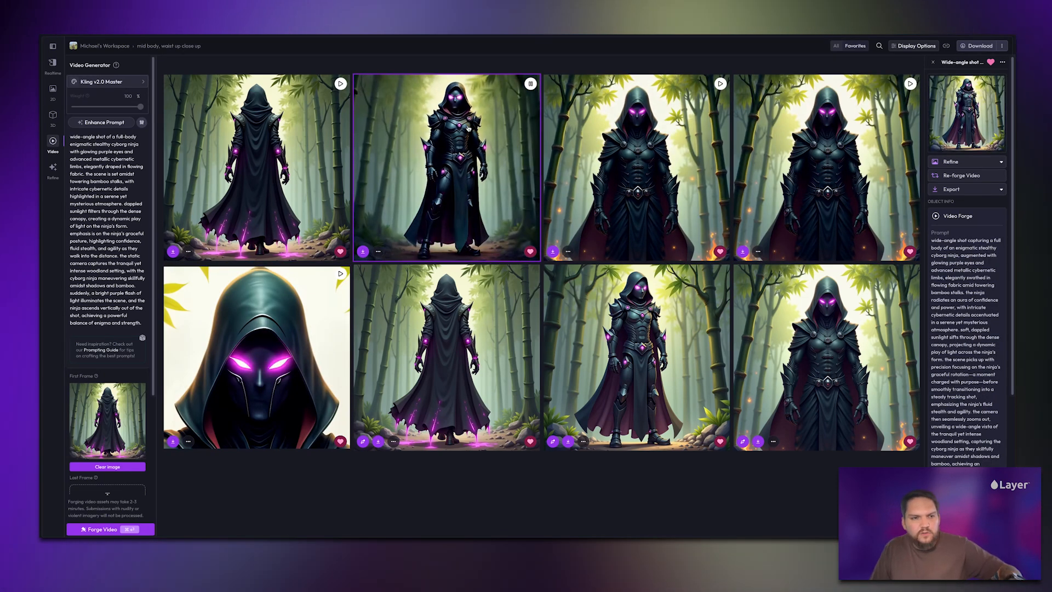
click(299, 233)
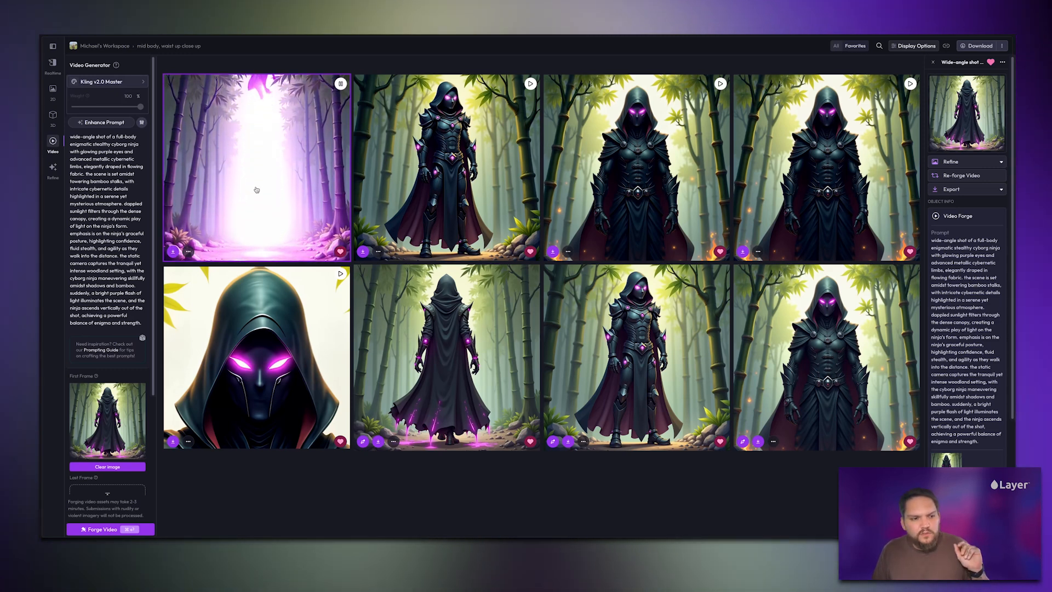
Load the favorited face close-up video for upscaling.
click(269, 318)
right_click(271, 319)
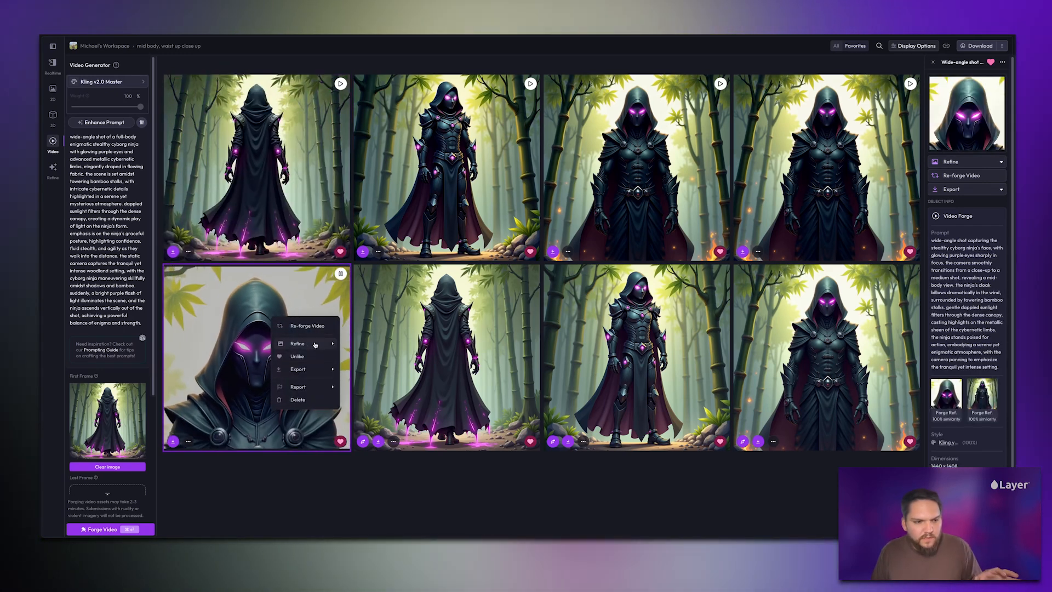
mouse_move(315, 344)
click(372, 346)
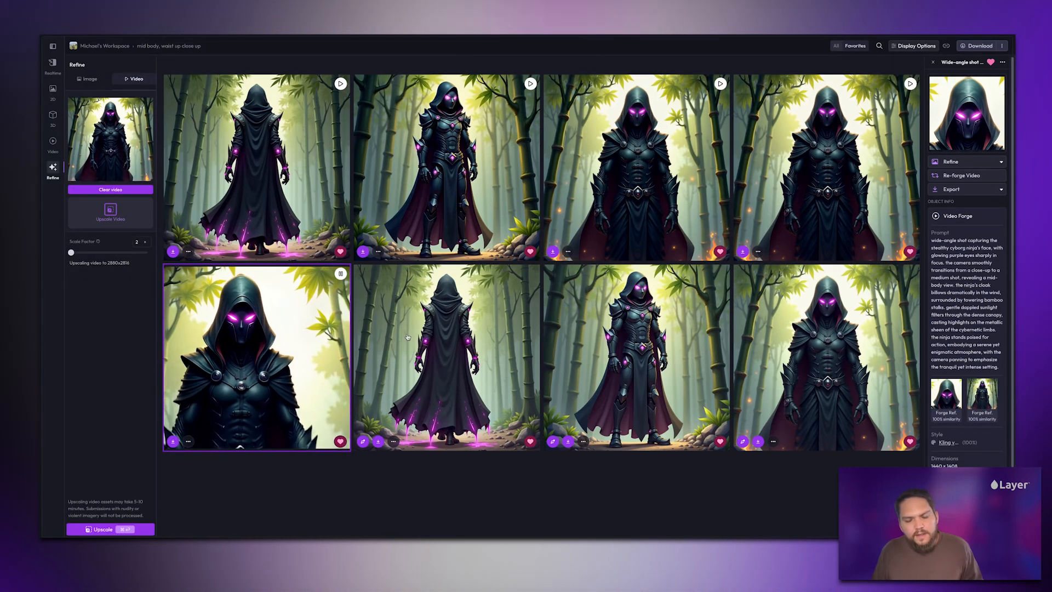
Upscale the first favorited mid-body power-up video with a scale factor of 2.
click(642, 176)
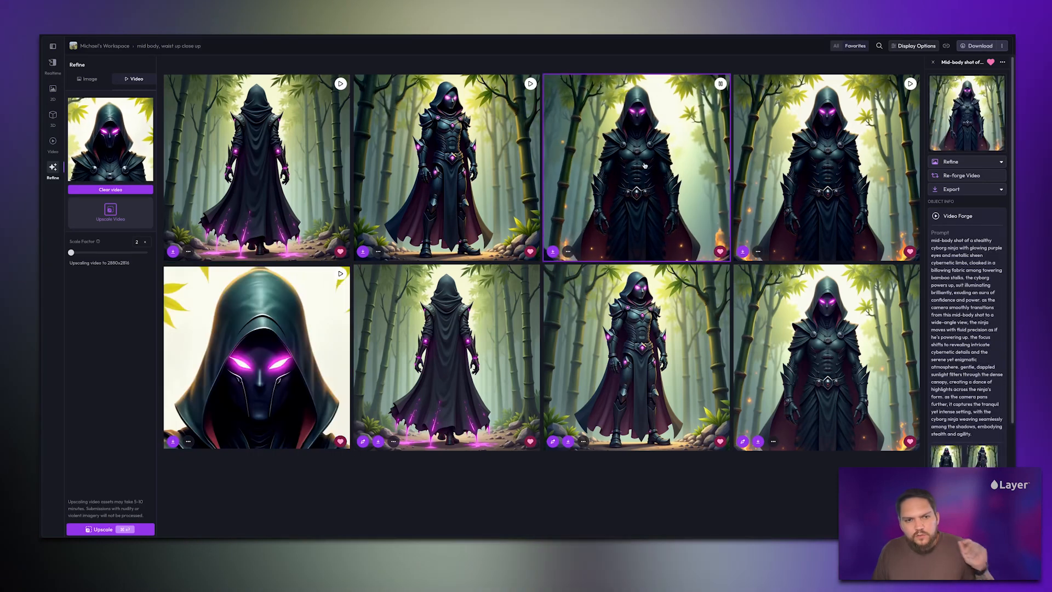
right_click(645, 165)
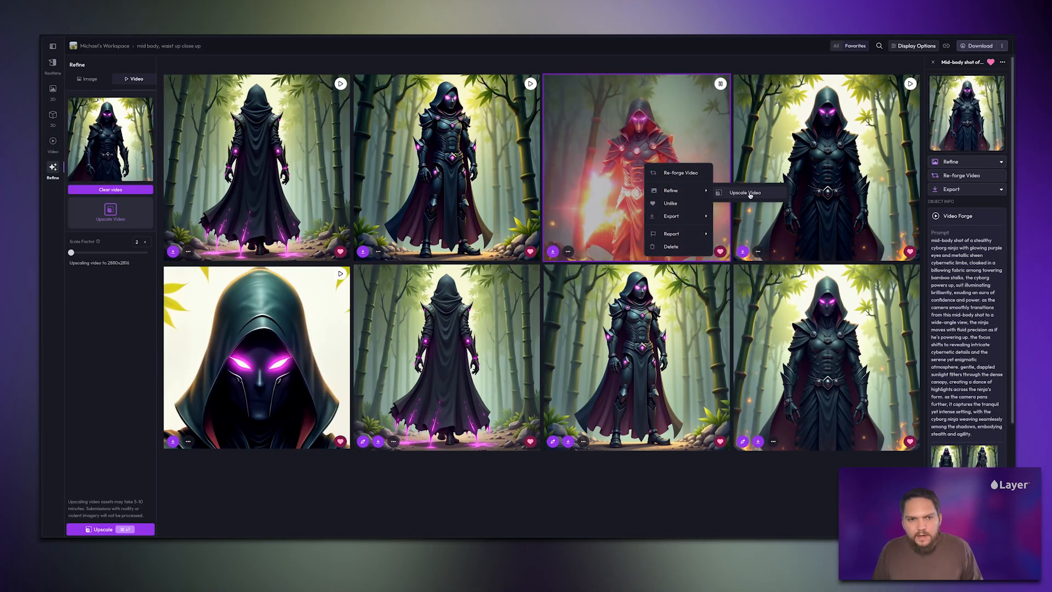
click(749, 193)
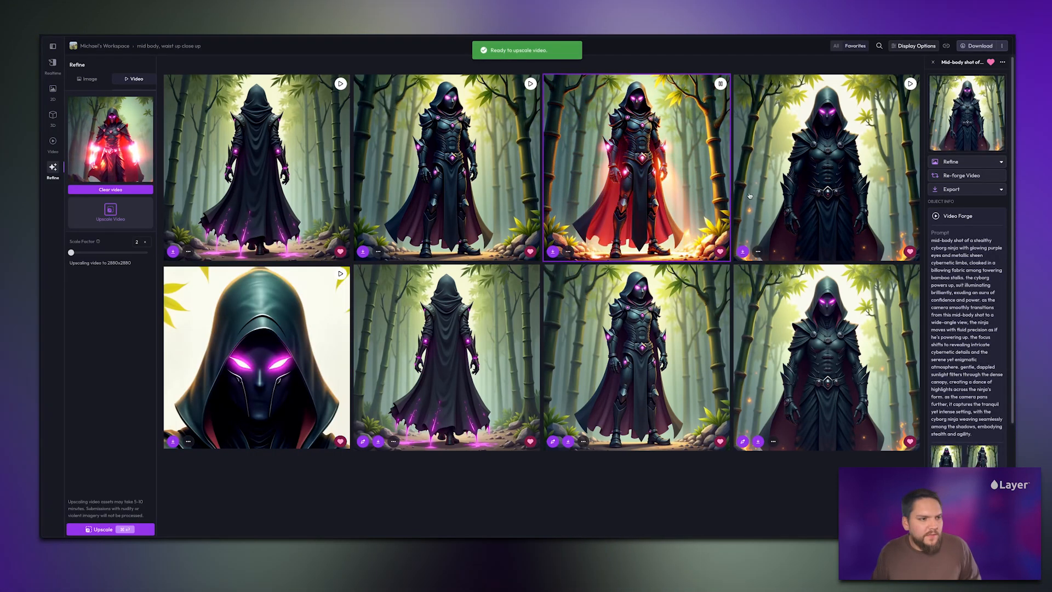
click(124, 530)
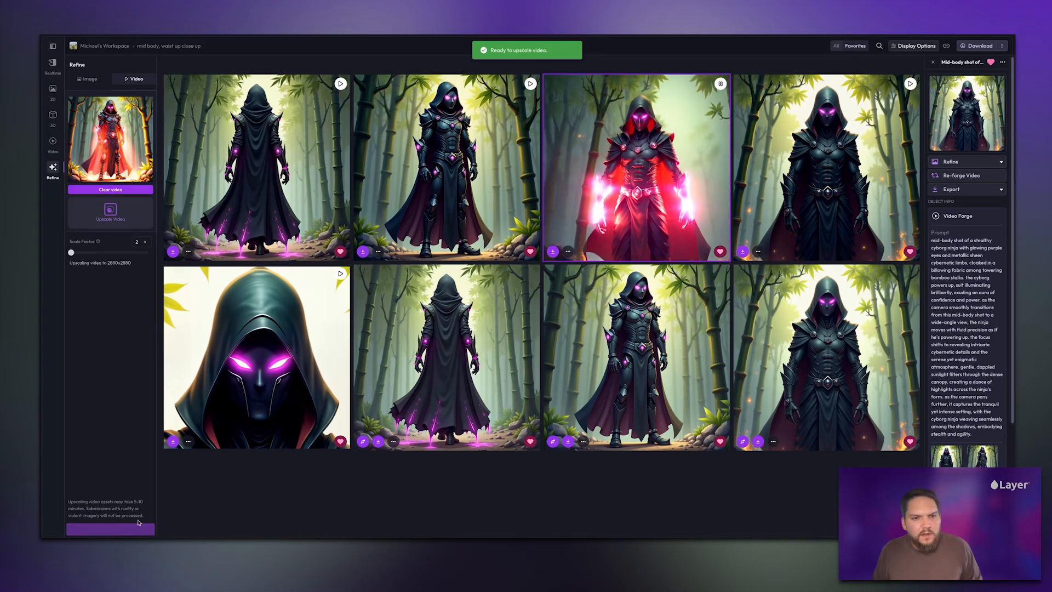
Upscale the favorited full-body turn-around video with a scale factor of 2.
click(493, 209)
right_click(503, 207)
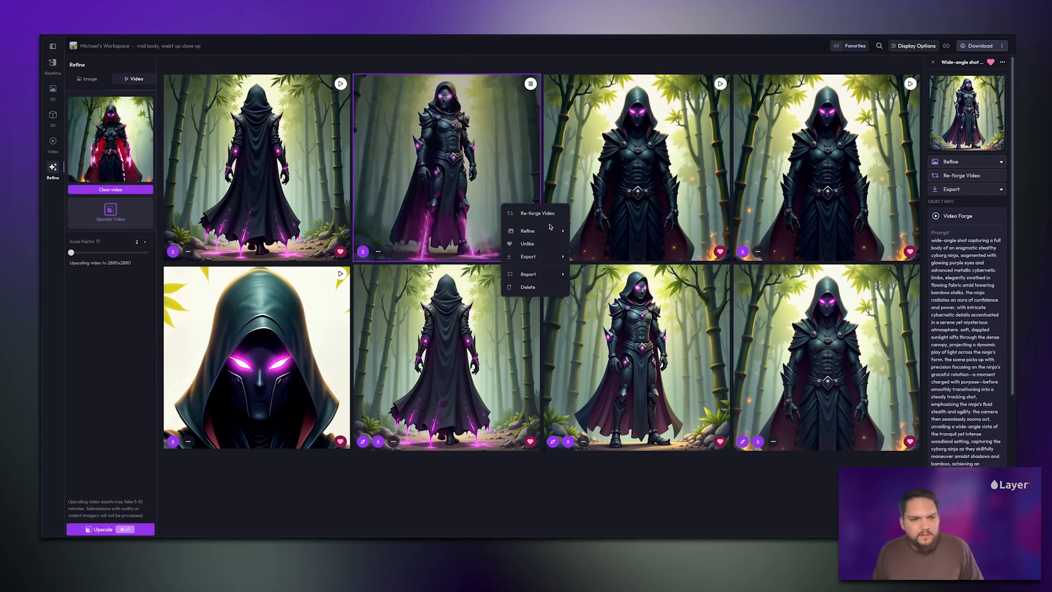
mouse_move(554, 231)
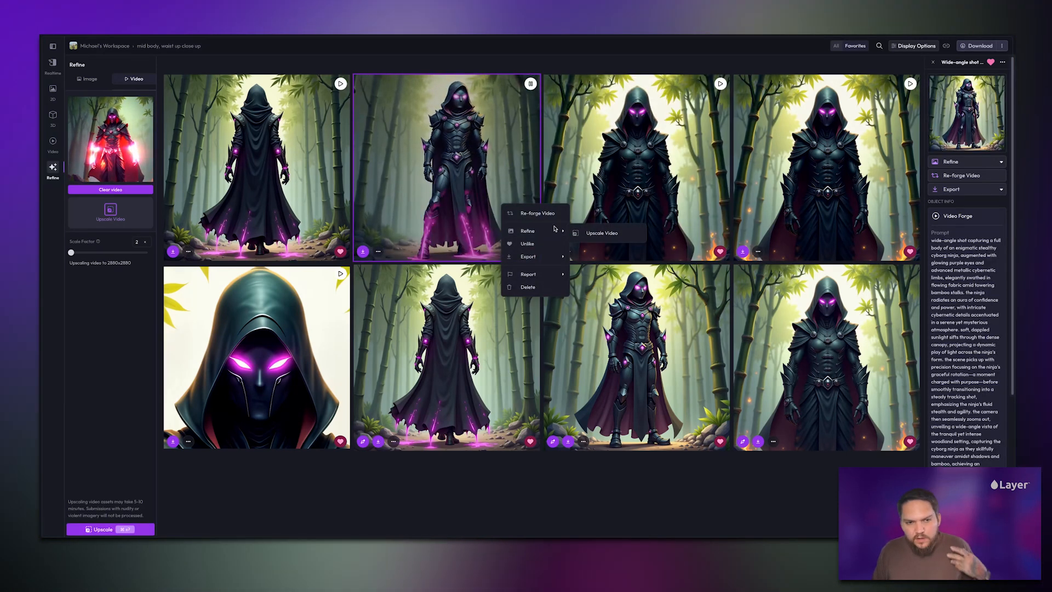
click(595, 234)
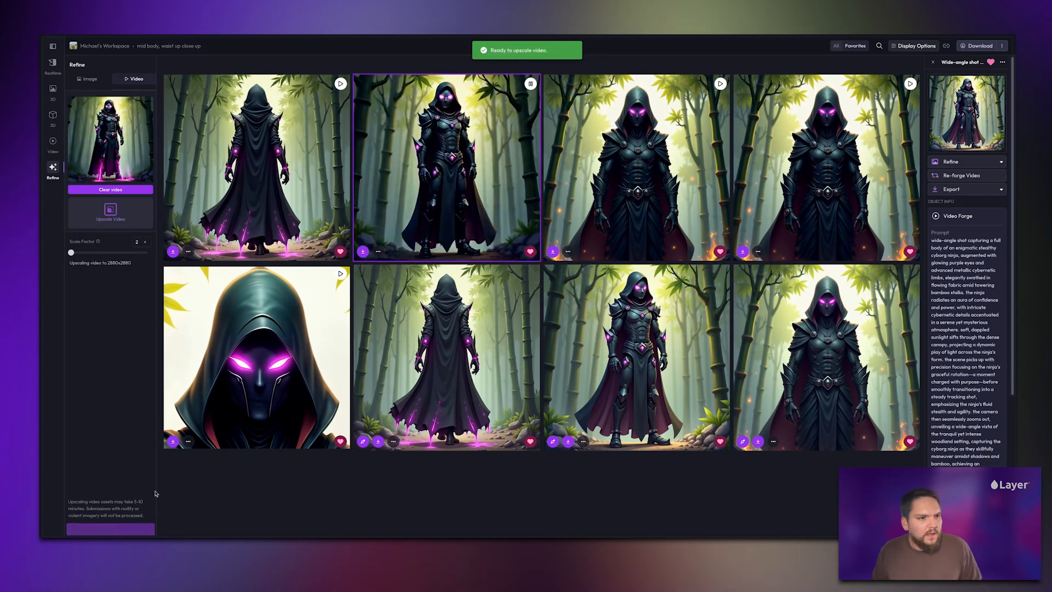
Upscale the favorited rear-view walk-away video with a scale factor of 2.
click(296, 200)
right_click(296, 202)
mouse_move(329, 227)
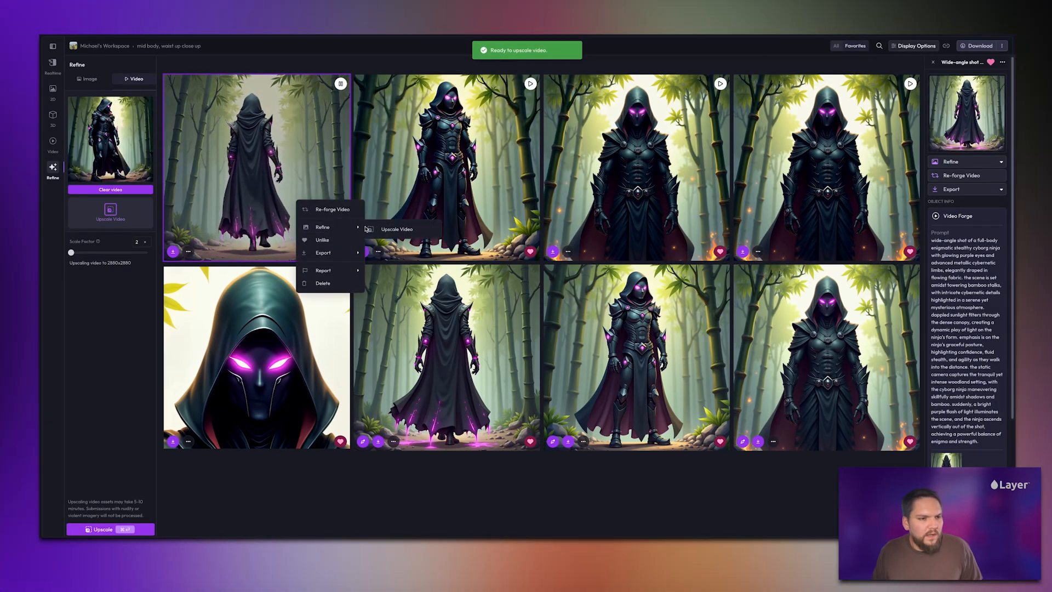
click(377, 229)
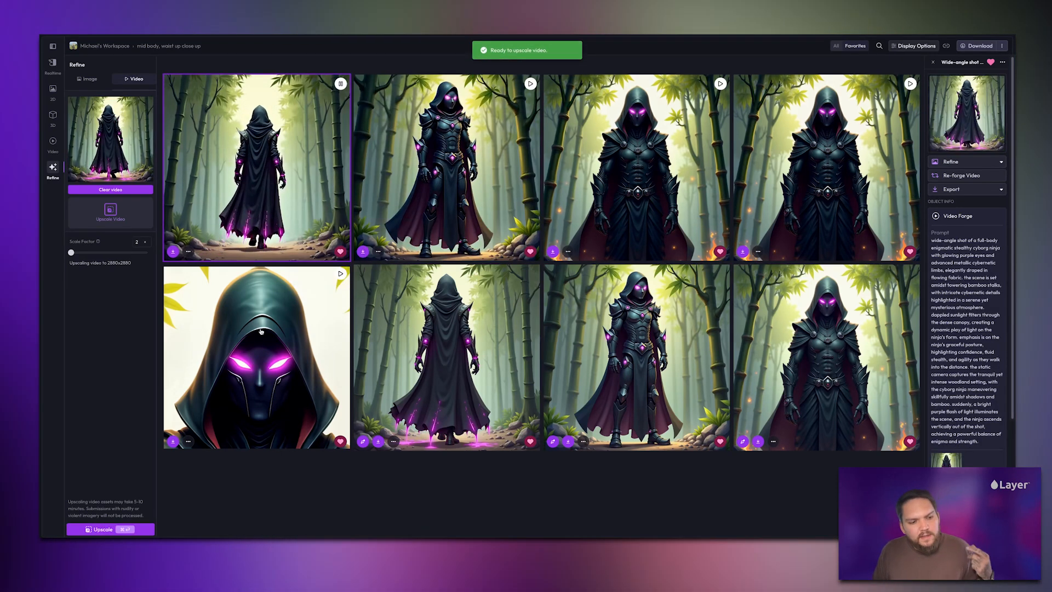
click(118, 529)
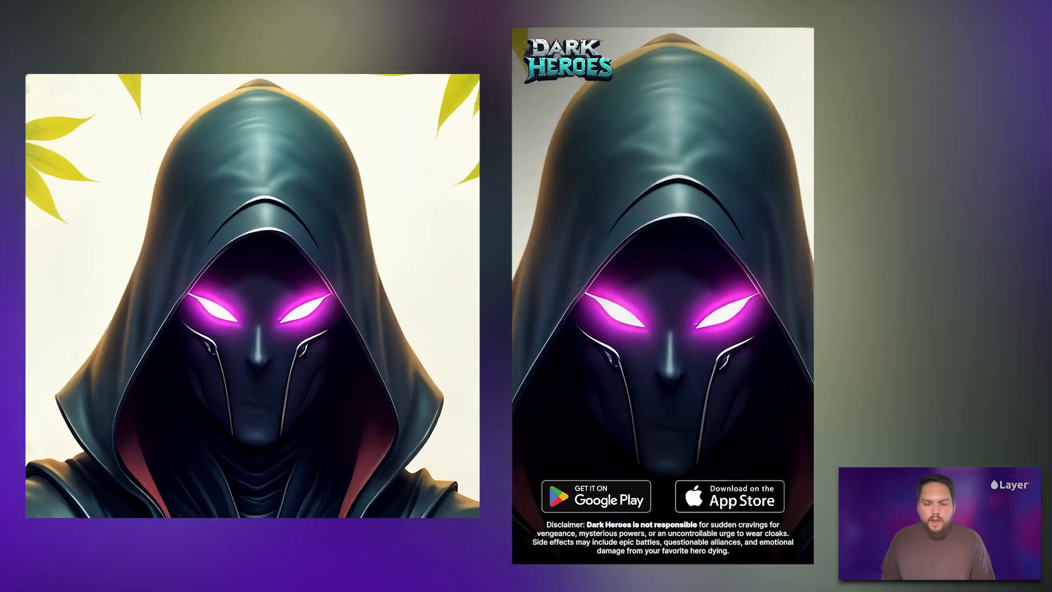